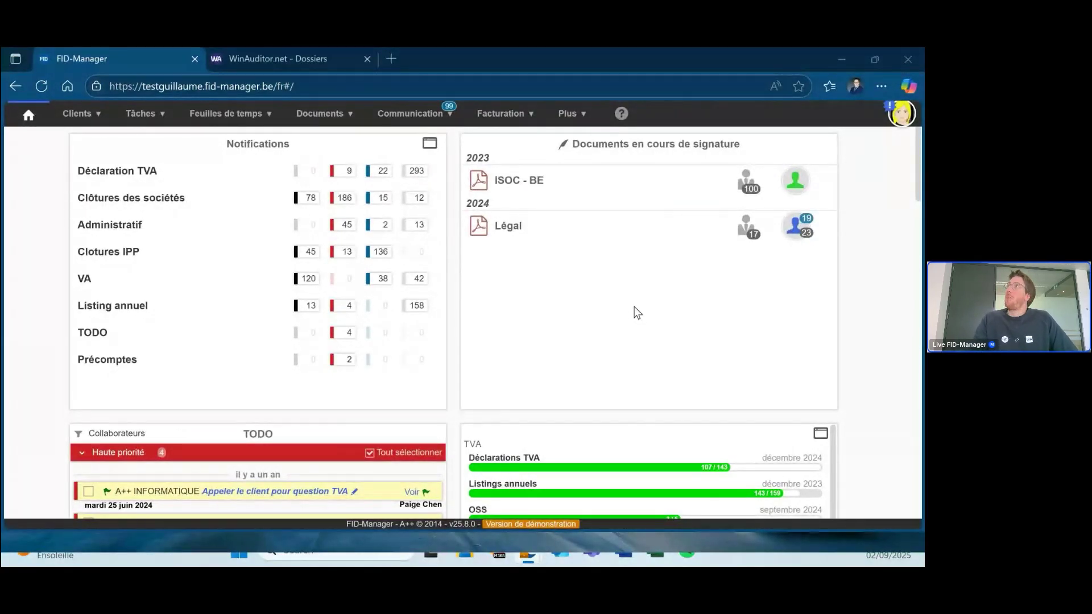
Switch to WinAuditor.net and open the payment management settings of the ADMIN1 dossier.
{"action": "left_click", "coordinate": [316, 55]}
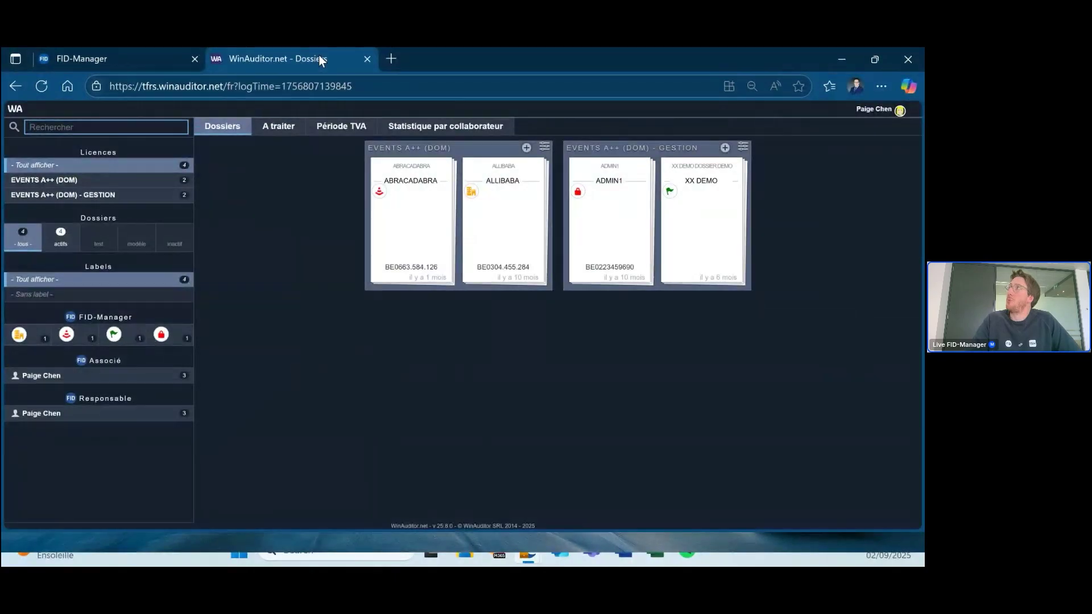
{"action": "left_click", "coordinate": [610, 217]}
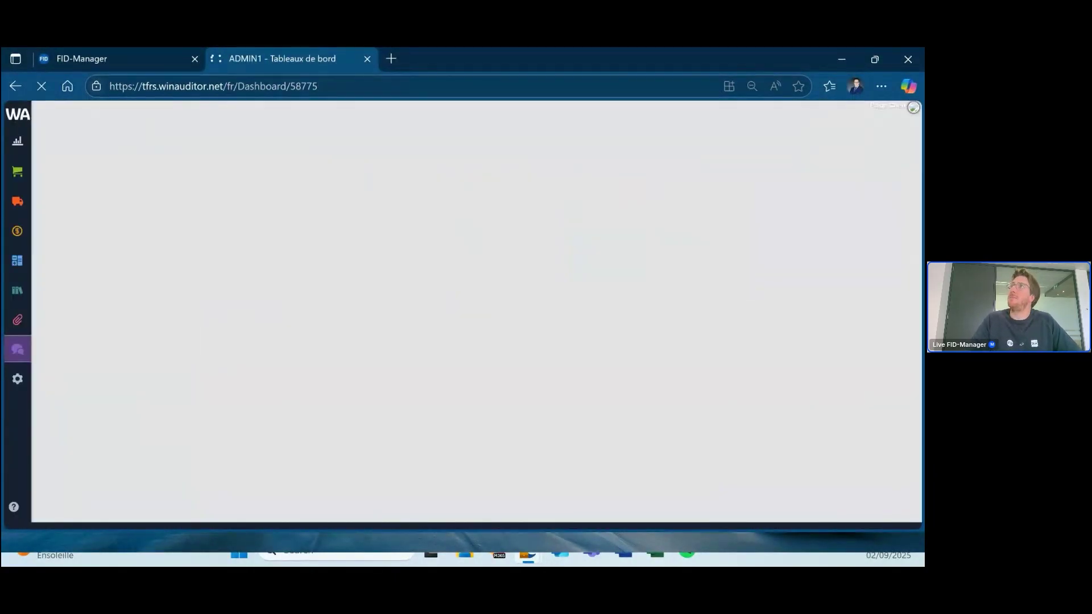
{"action": "mouse_move", "coordinate": [30, 418]}
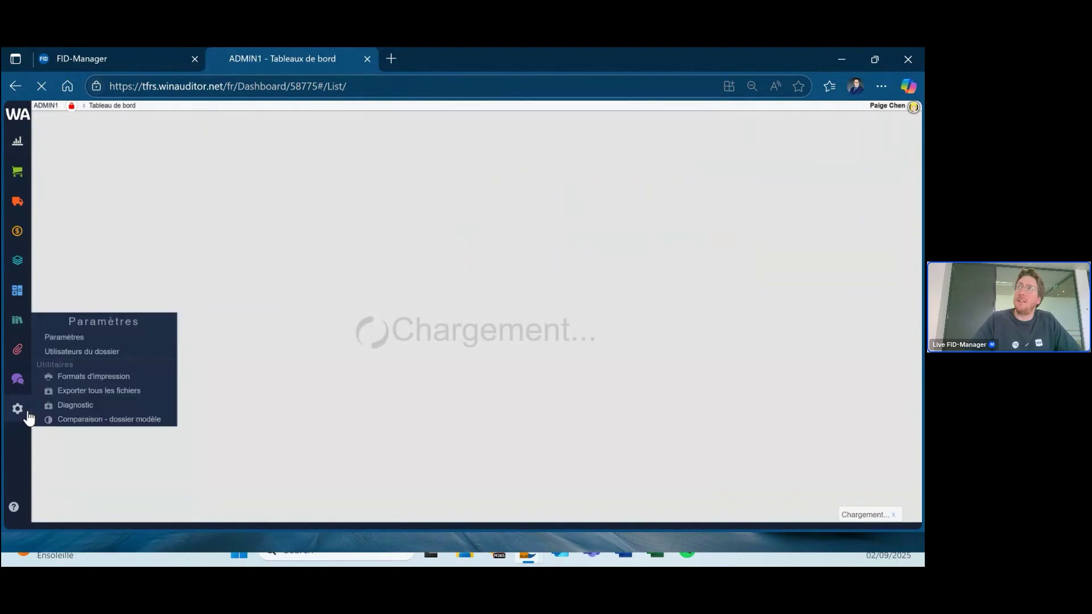
{"action": "left_click", "coordinate": [78, 338]}
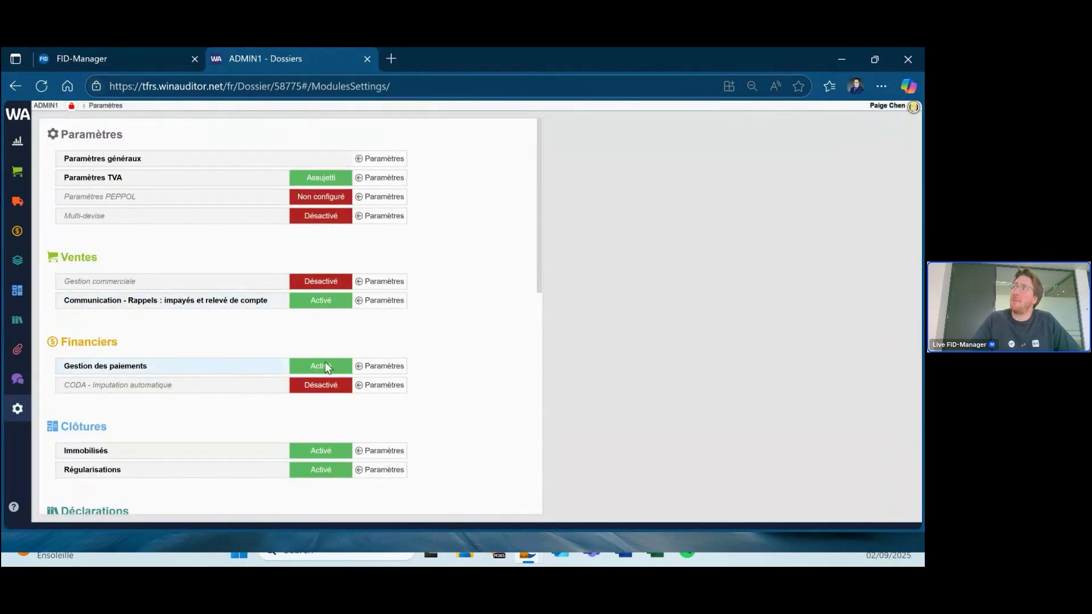
{"action": "left_click", "coordinate": [390, 367]}
{"action": "scroll", "coordinate": [364, 369], "scroll_direction": "down", "scroll_amount": 1}
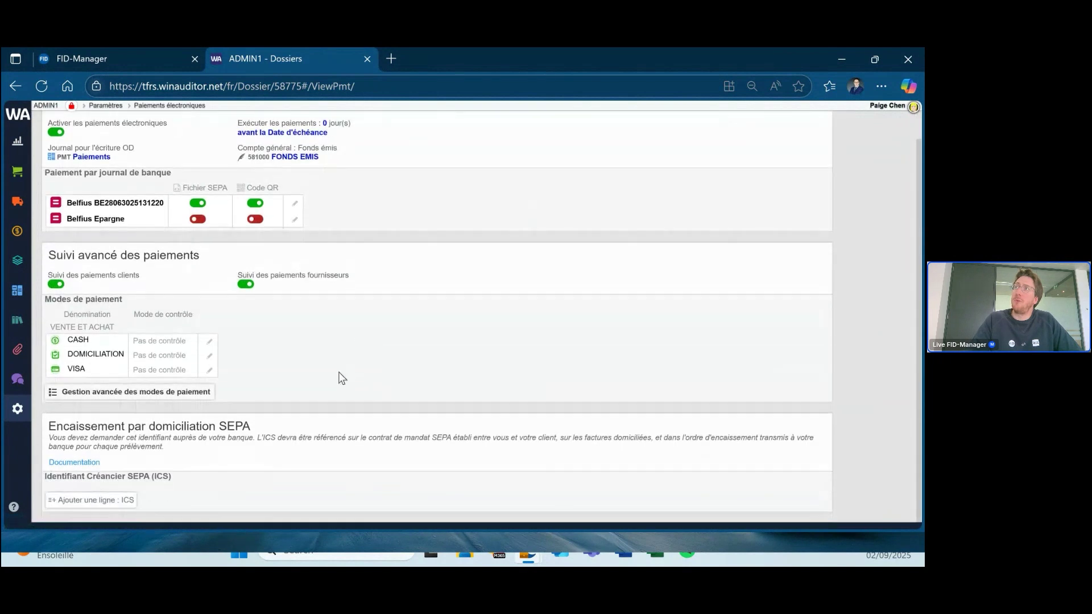
Add an ICS line and fill in the SEPA creditor identifier copied from the note on the FID-Manager dashboard.
{"action": "left_click", "coordinate": [121, 501]}
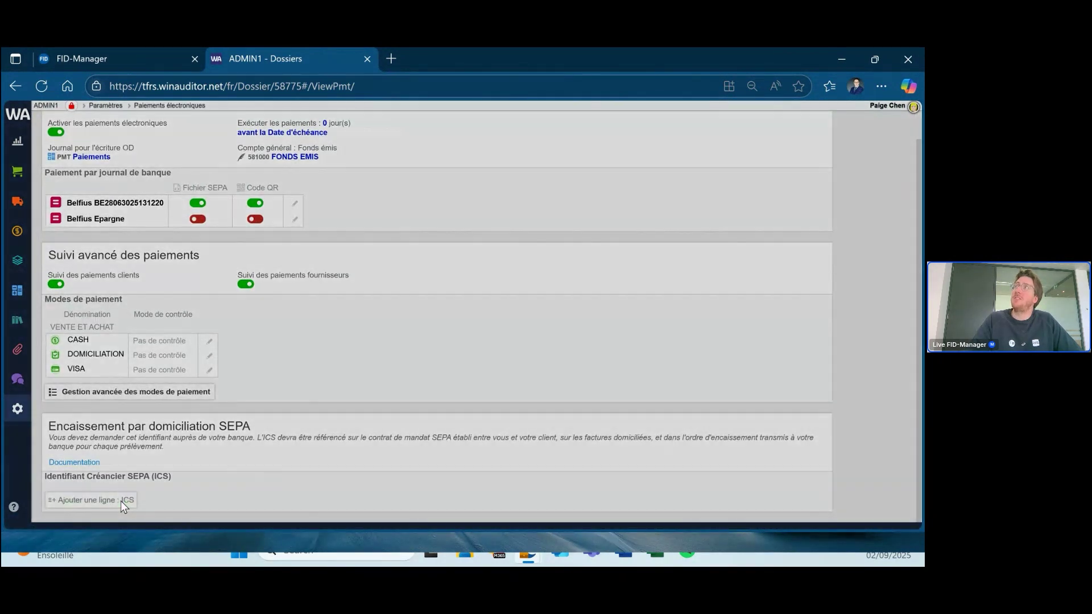
{"action": "left_click", "coordinate": [104, 64]}
{"action": "scroll", "coordinate": [340, 343], "scroll_direction": "down", "scroll_amount": 10}
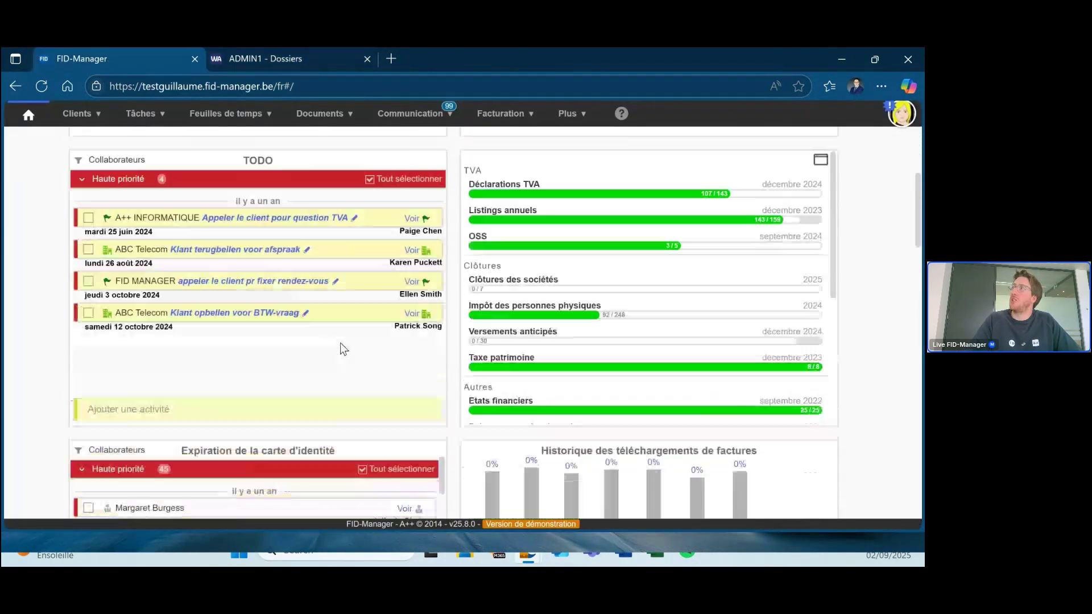
{"action": "scroll", "coordinate": [346, 356], "scroll_direction": "down", "scroll_amount": 5}
{"action": "left_click_drag", "start_coordinate": [432, 375], "coordinate": [20, 339]}
{"action": "key", "text": "ctrl+c"}
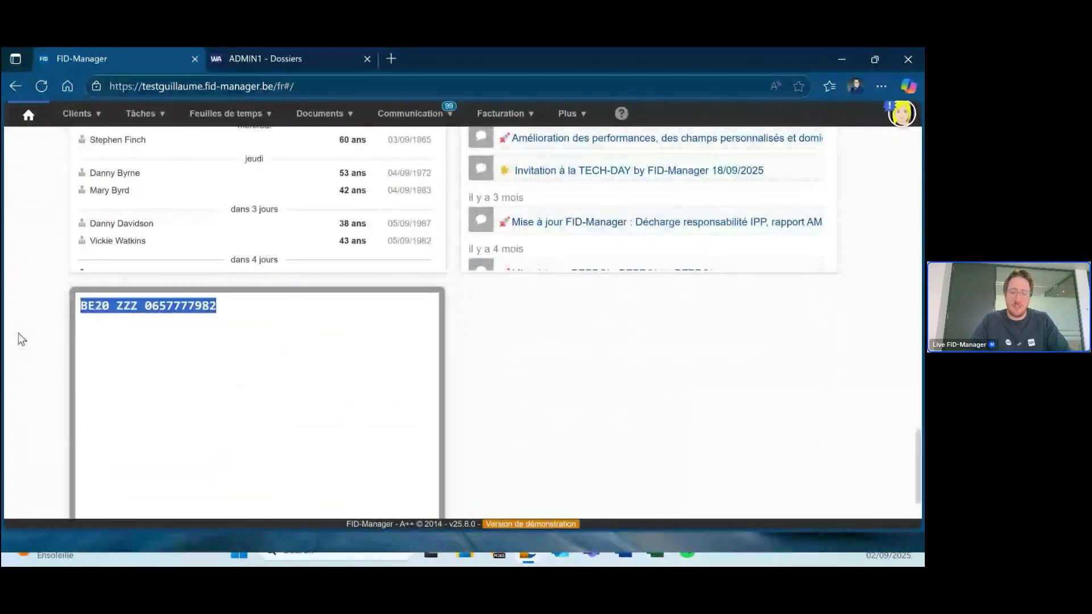
{"action": "left_click", "coordinate": [277, 55]}
{"action": "left_click", "coordinate": [316, 121]}
{"action": "key", "text": "ctrl+v"}
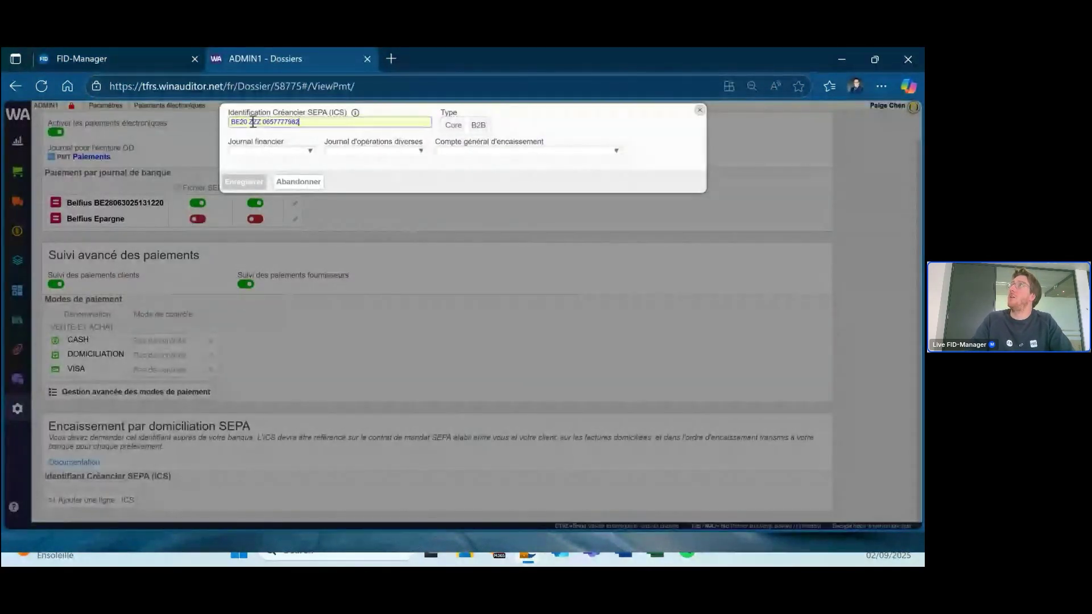
Compare the Core and B2B mandate types for the creditor identifier and set the type to Core.
{"action": "left_click", "coordinate": [457, 126]}
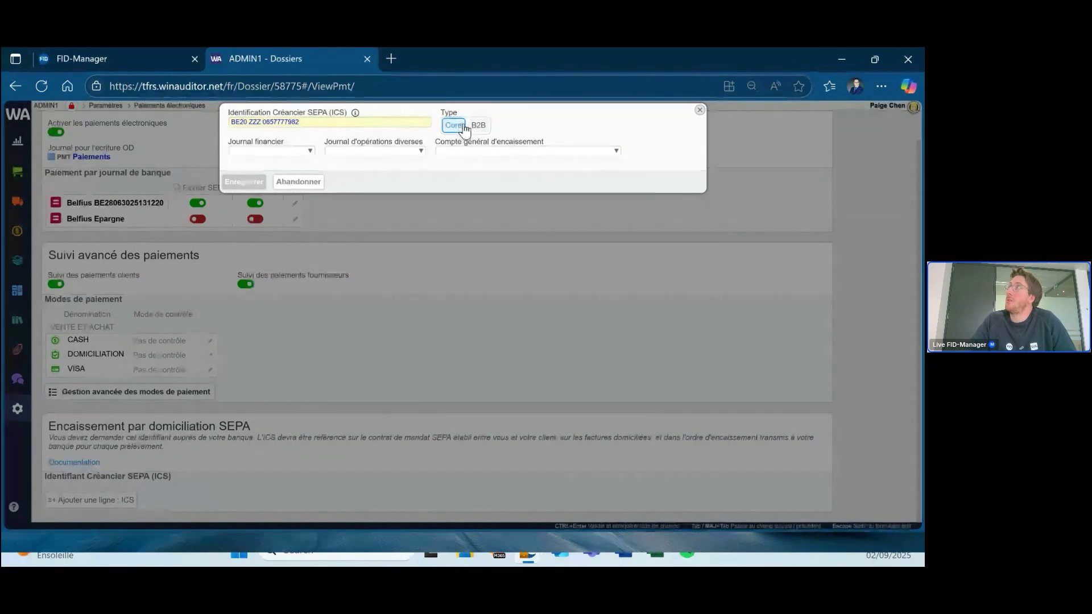
{"action": "left_click", "coordinate": [478, 126]}
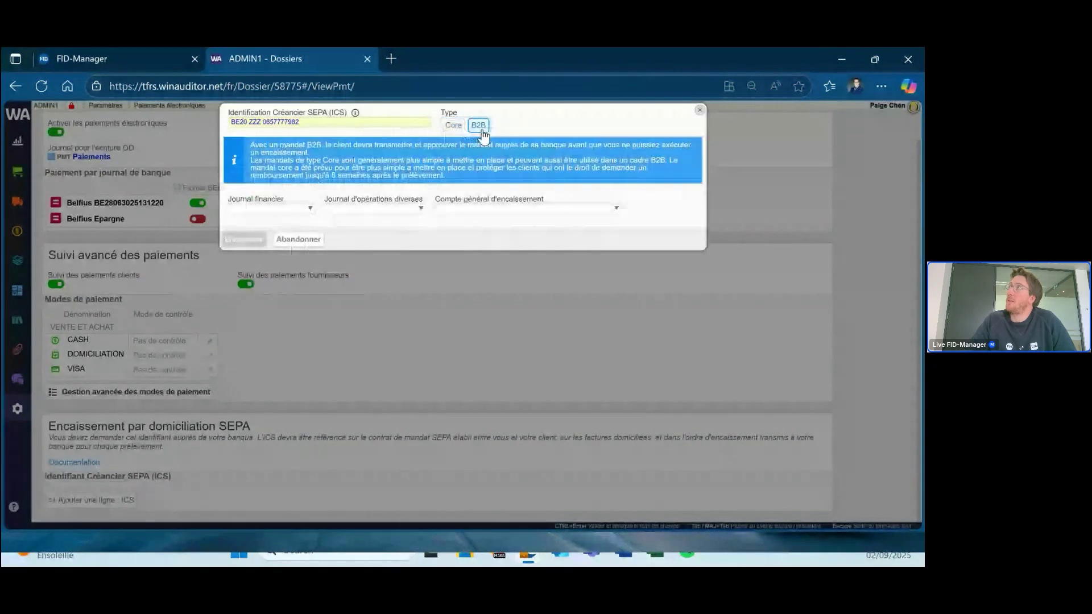
{"action": "left_click", "coordinate": [453, 128]}
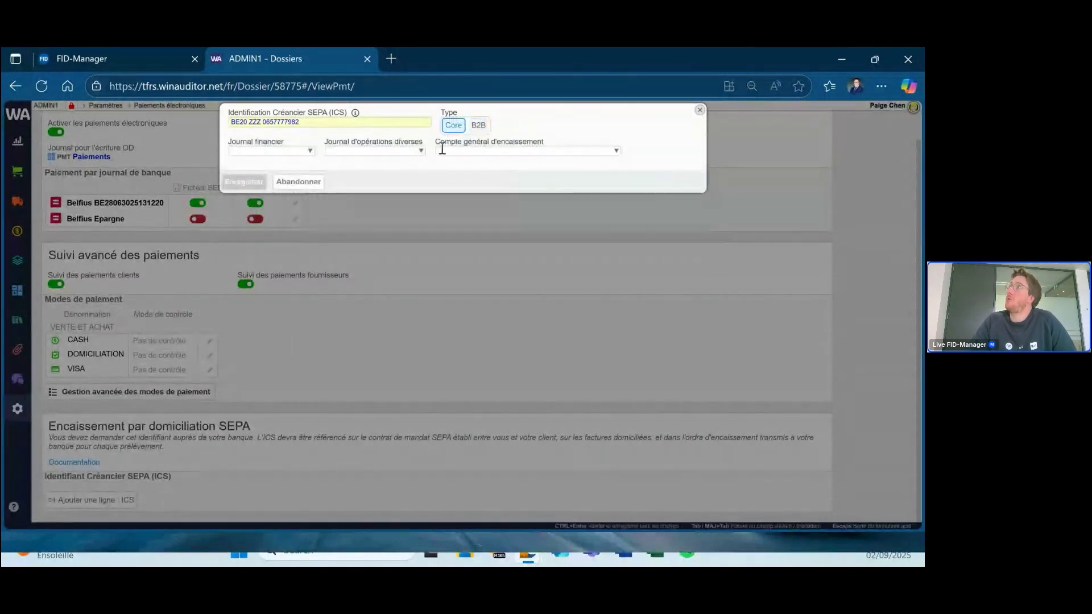
Assign BEL as the financial journal and PMT (Paiements) as the miscellaneous operations journal.
{"action": "left_click", "coordinate": [278, 150]}
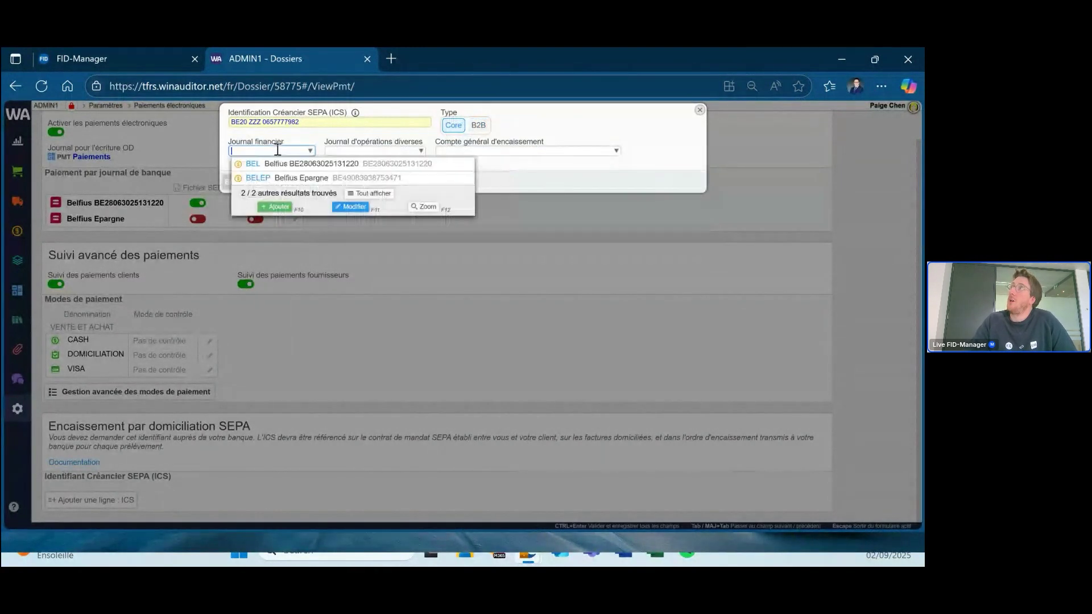
{"action": "left_click", "coordinate": [306, 165]}
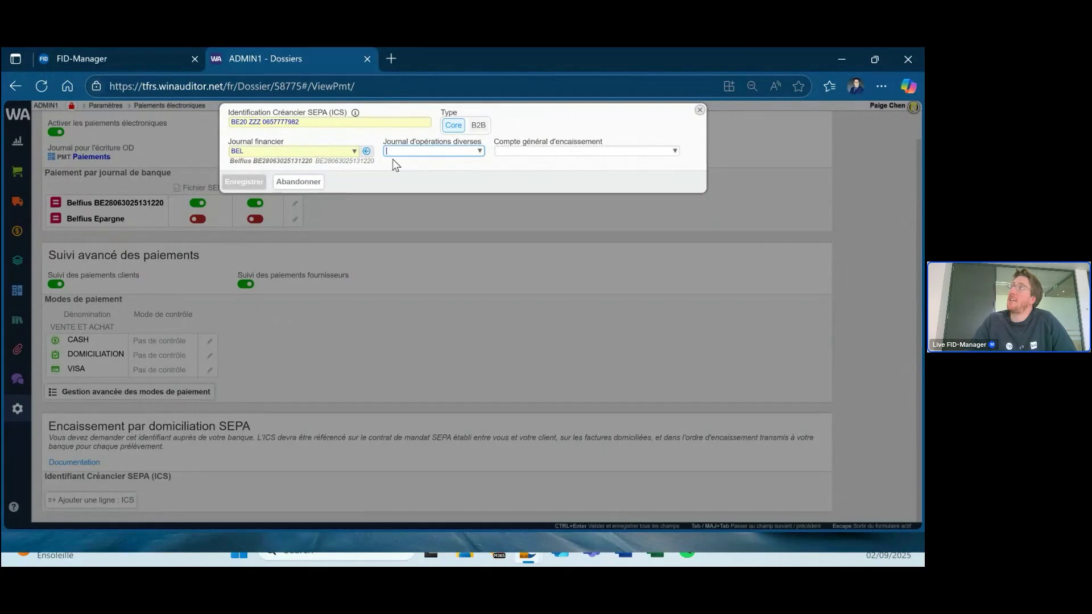
{"action": "left_click", "coordinate": [572, 150]}
{"action": "left_click", "coordinate": [439, 151]}
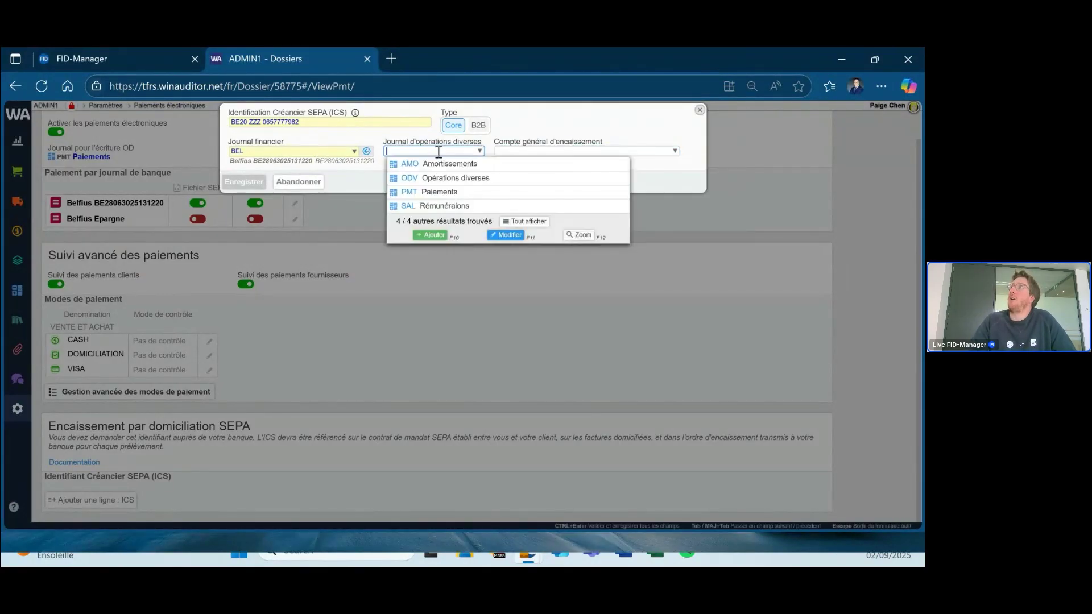
{"action": "left_click", "coordinate": [460, 193]}
Start a new general account for the collections and number it 580020.
{"action": "left_click", "coordinate": [531, 151]}
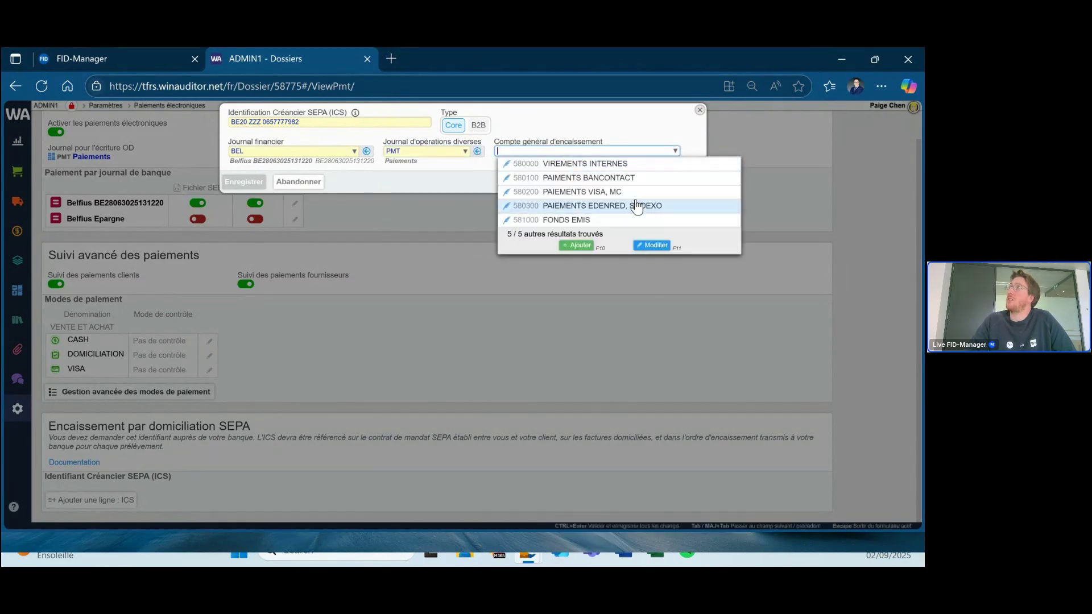
{"action": "left_click", "coordinate": [575, 245]}
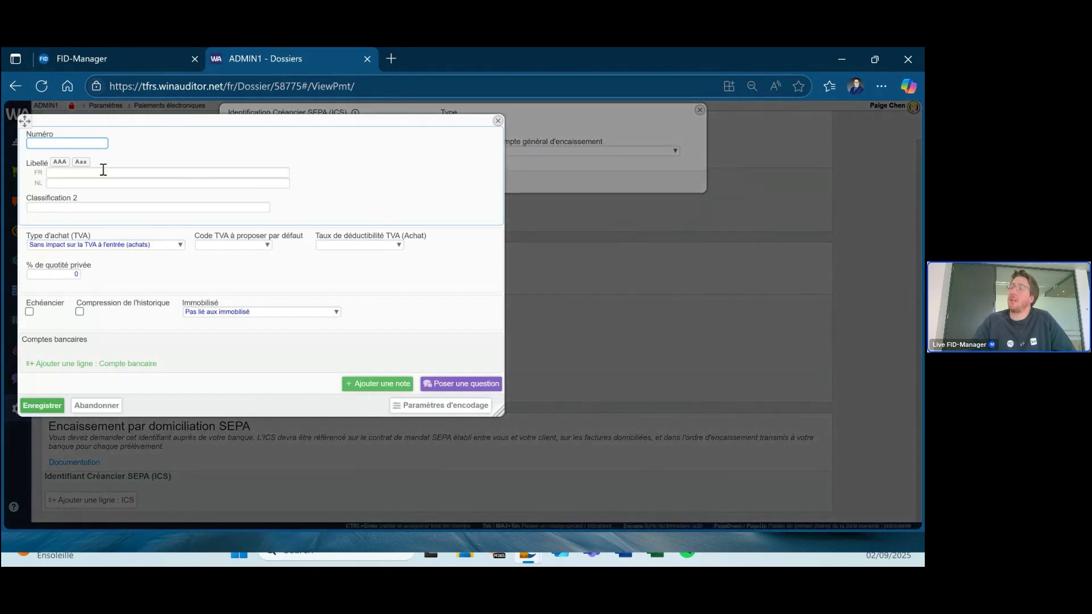
{"action": "type", "text": "580020"}
{"action": "key", "text": "Tab"}
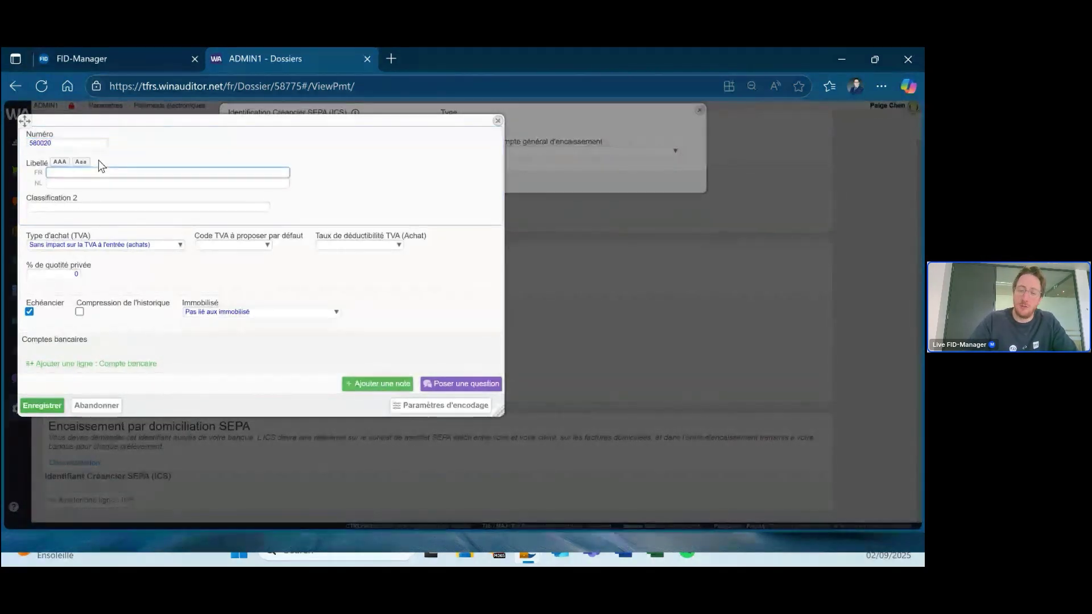
Label the account DOM in French and Dutch, and save both the account and the creditor identifier line.
{"action": "type", "text": "S"}
{"action": "key", "text": "BackSpace"}
{"action": "type", "text": "DOM"}
{"action": "key", "text": "ctrl+a"}
{"action": "key", "text": "ctrl+c"}
{"action": "key", "text": "Tab"}
{"action": "key", "text": "ctrl+v"}
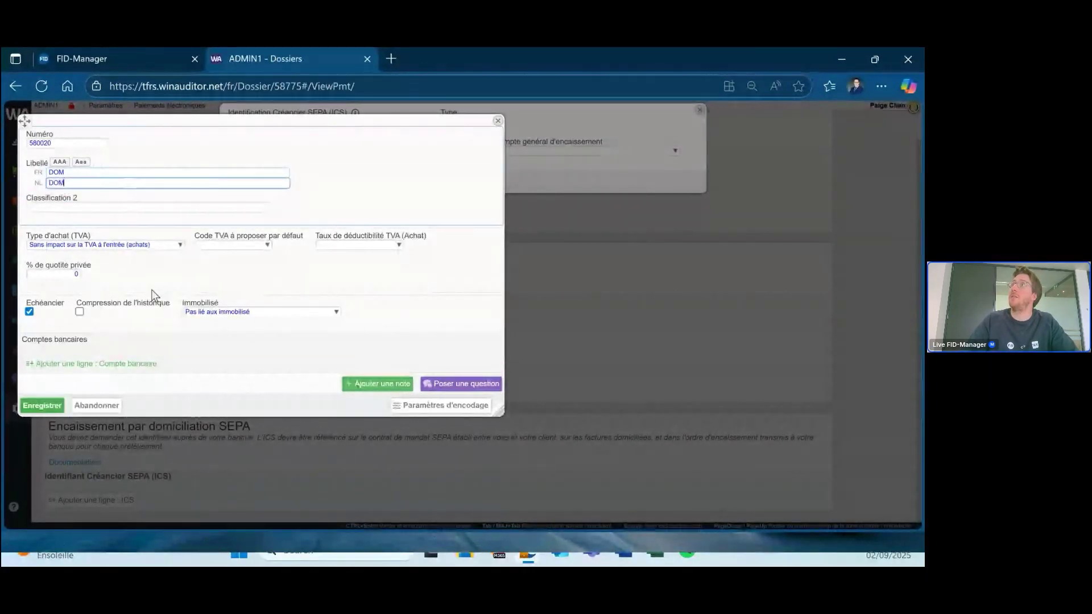
{"action": "left_click", "coordinate": [54, 409]}
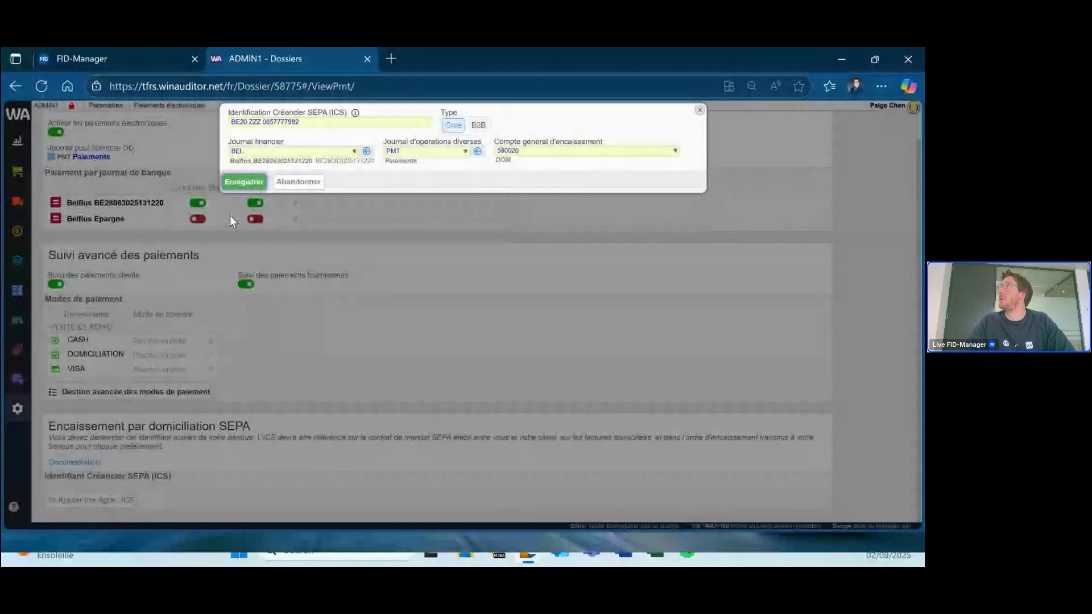
{"action": "left_click", "coordinate": [253, 182]}
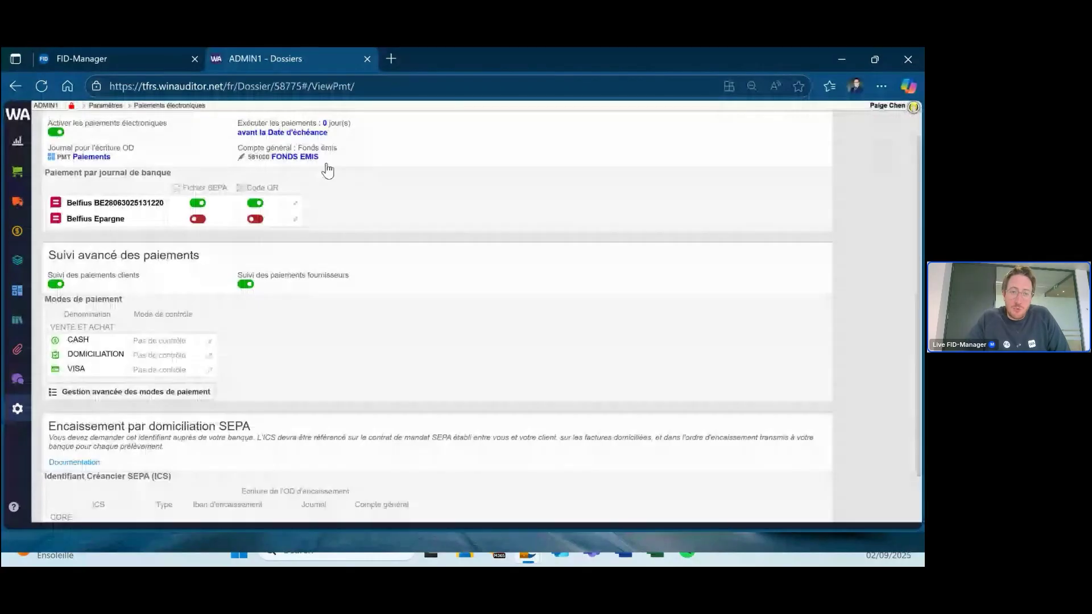
{"action": "scroll", "coordinate": [213, 401], "scroll_direction": "down", "scroll_amount": 1}
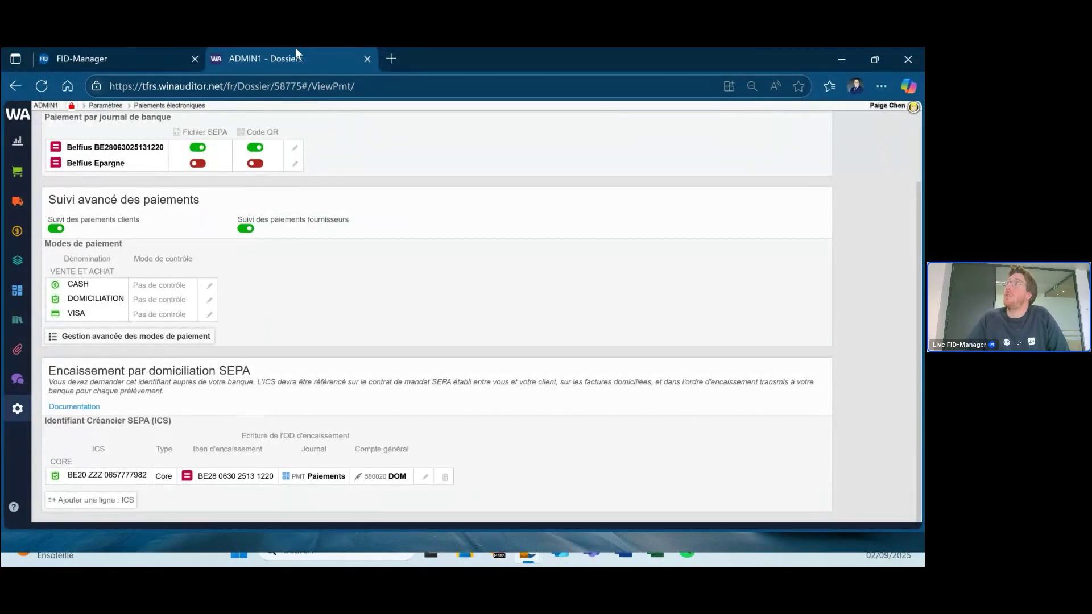
Switch to FID-Manager and review Account Fisc Company's SEPA direct debit identification in the invoicing formats and legal entities settings.
{"action": "left_click", "coordinate": [120, 58]}
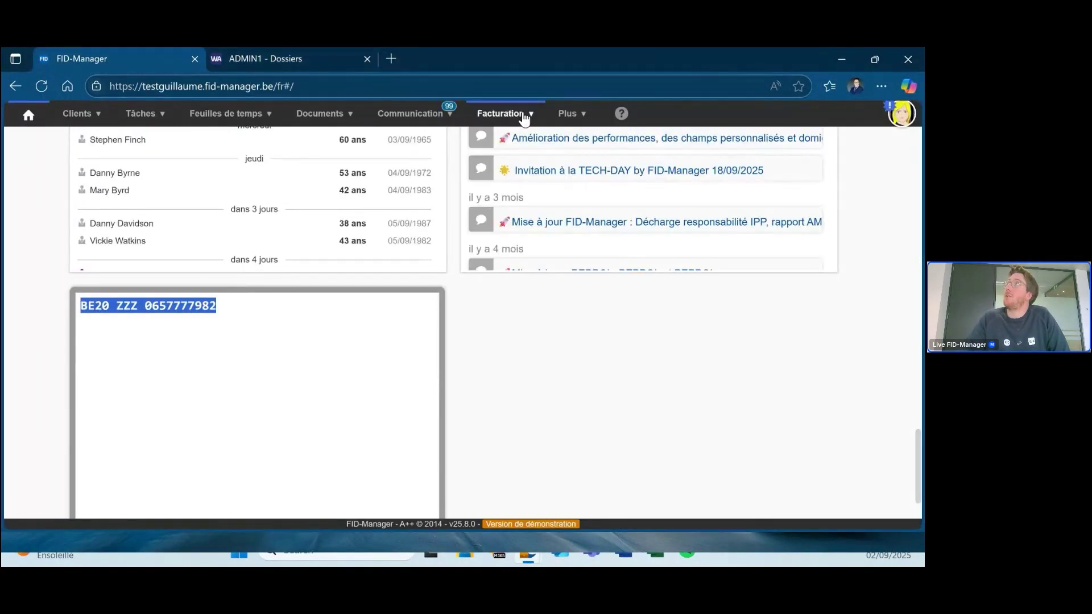
{"action": "left_click", "coordinate": [525, 115]}
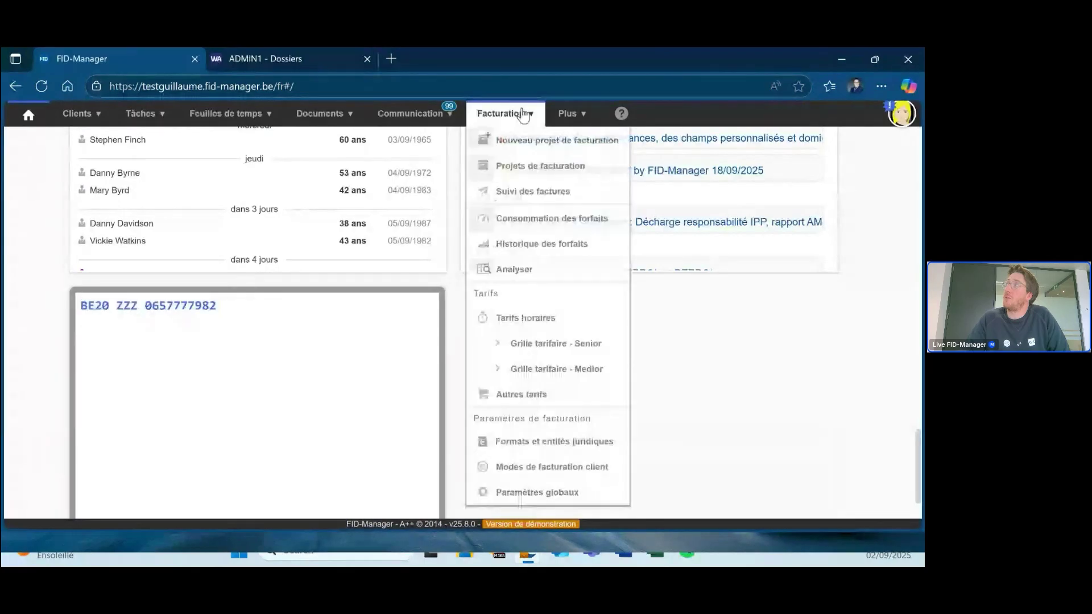
{"action": "left_click", "coordinate": [576, 444]}
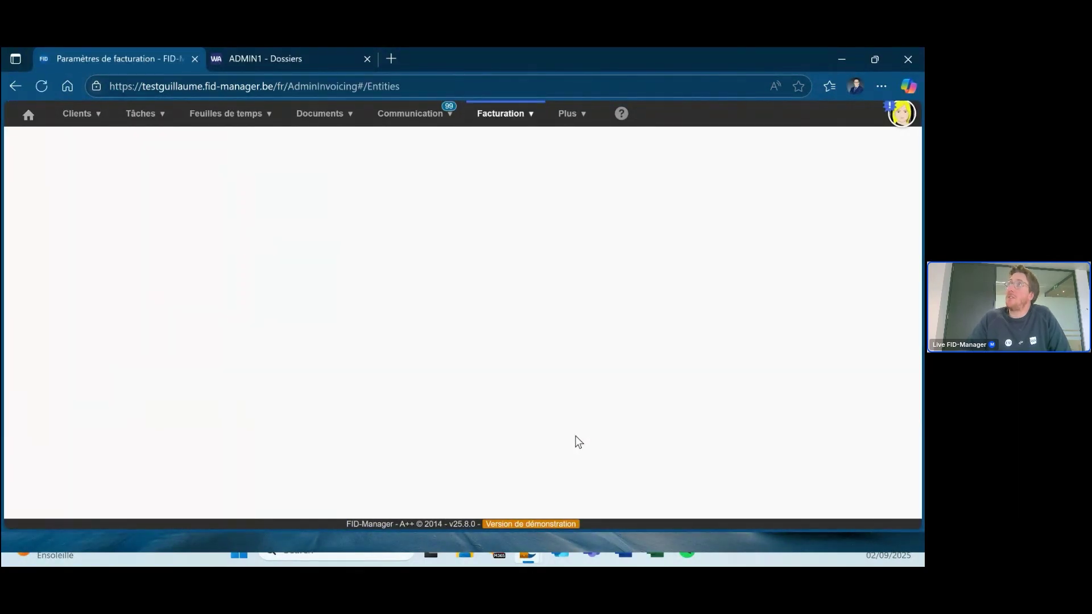
{"action": "left_click", "coordinate": [106, 195]}
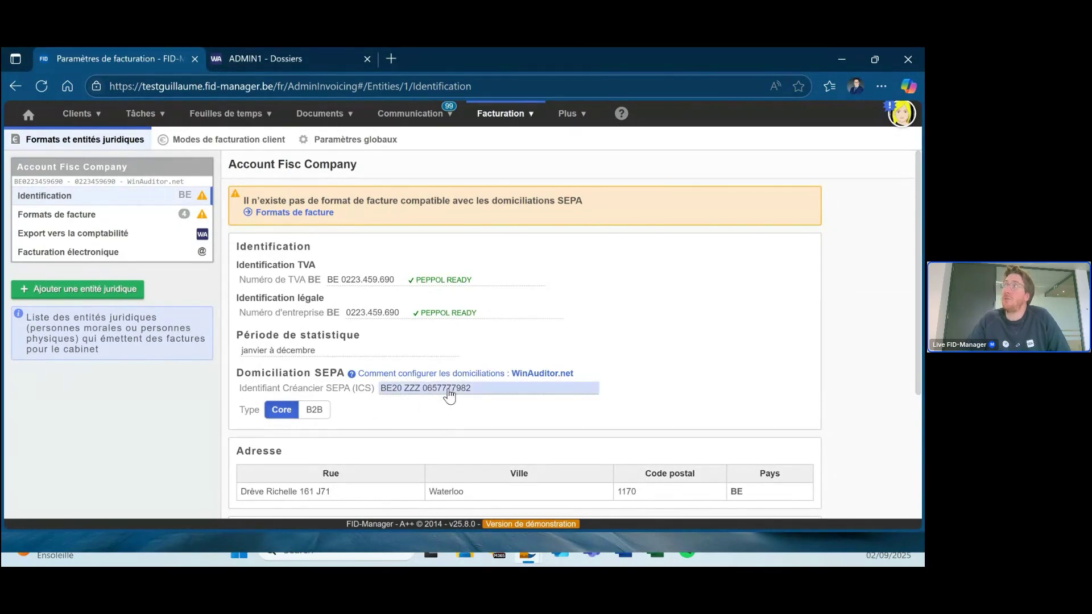
{"action": "left_click", "coordinate": [312, 411]}
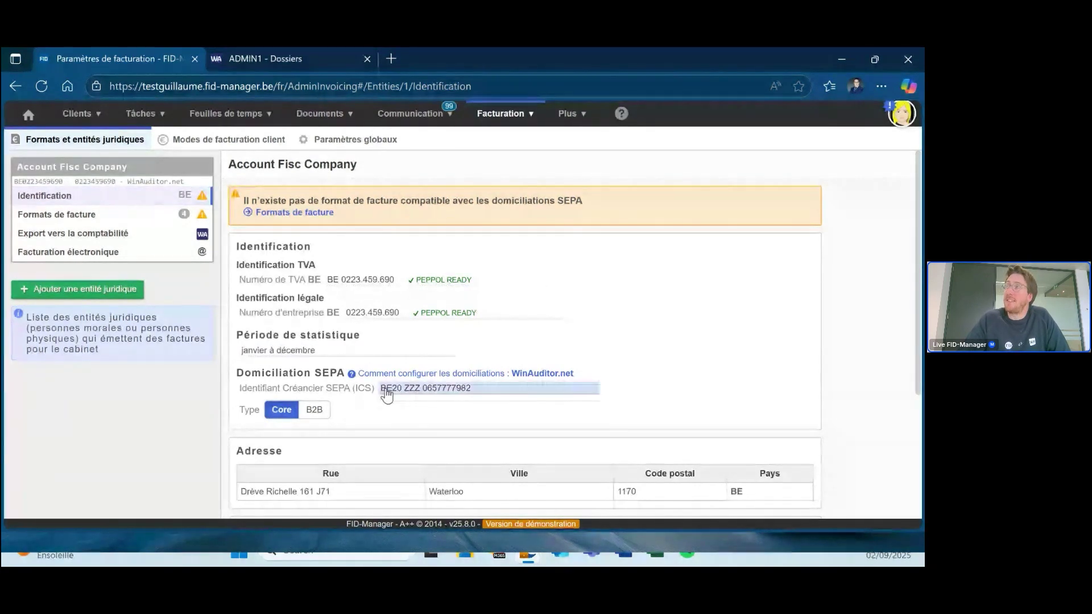
{"action": "left_click_drag", "start_coordinate": [256, 197], "coordinate": [583, 202]}
{"action": "left_click", "coordinate": [687, 197]}
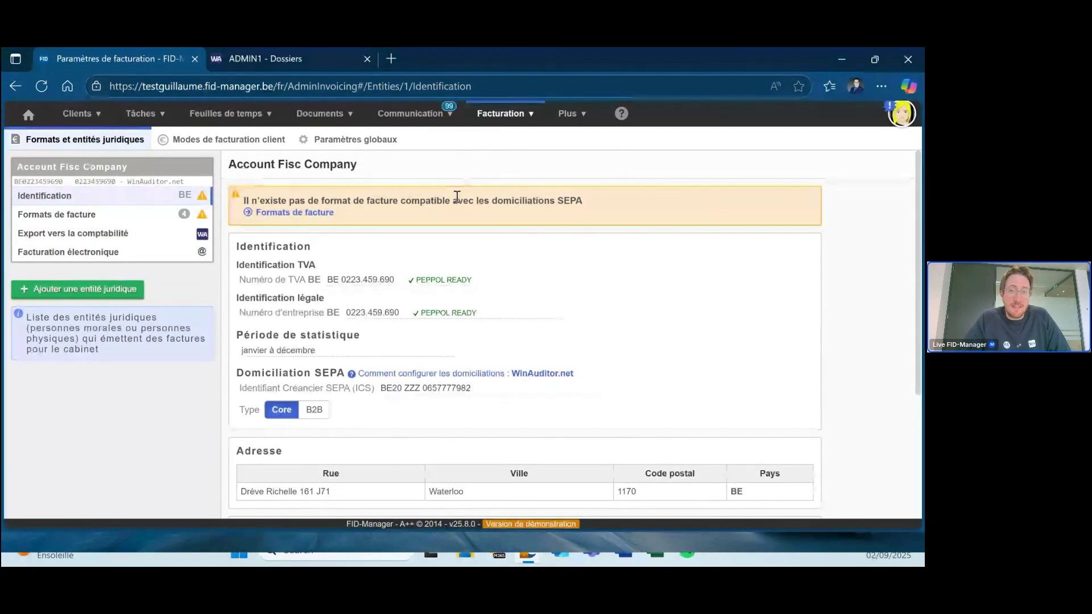
Duplicate the Layout FR invoice format of Account Fisc Company as a direct debit format (En format domicilié).
{"action": "left_click", "coordinate": [136, 222]}
{"action": "scroll", "coordinate": [347, 306], "scroll_direction": "down", "scroll_amount": 1}
{"action": "scroll", "coordinate": [748, 318], "scroll_direction": "up", "scroll_amount": 1}
{"action": "left_click", "coordinate": [716, 344]}
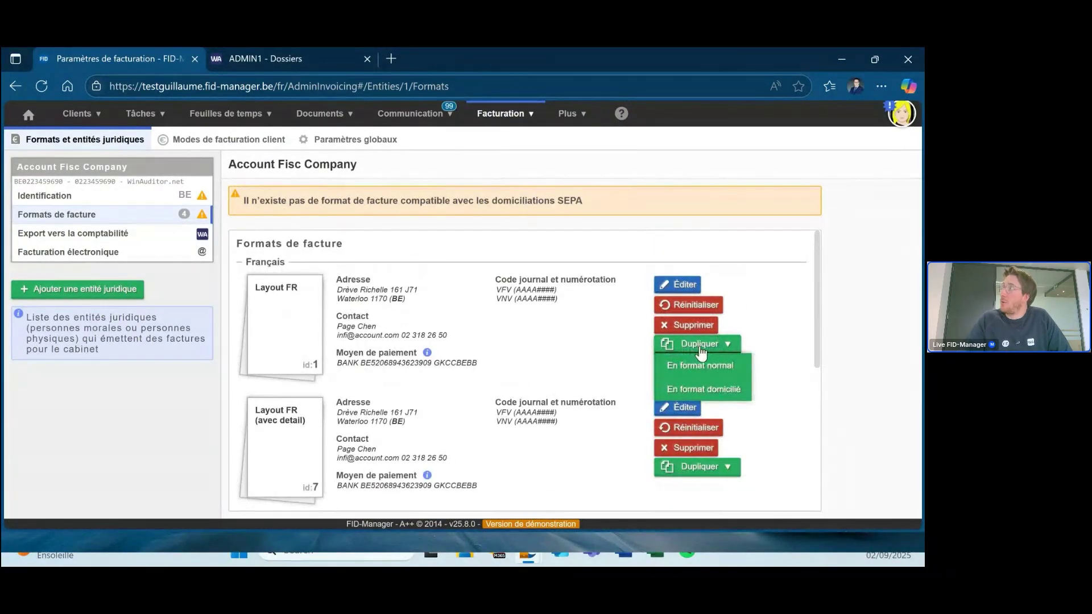
{"action": "left_click", "coordinate": [737, 391]}
{"action": "scroll", "coordinate": [735, 388], "scroll_direction": "down", "scroll_amount": 4}
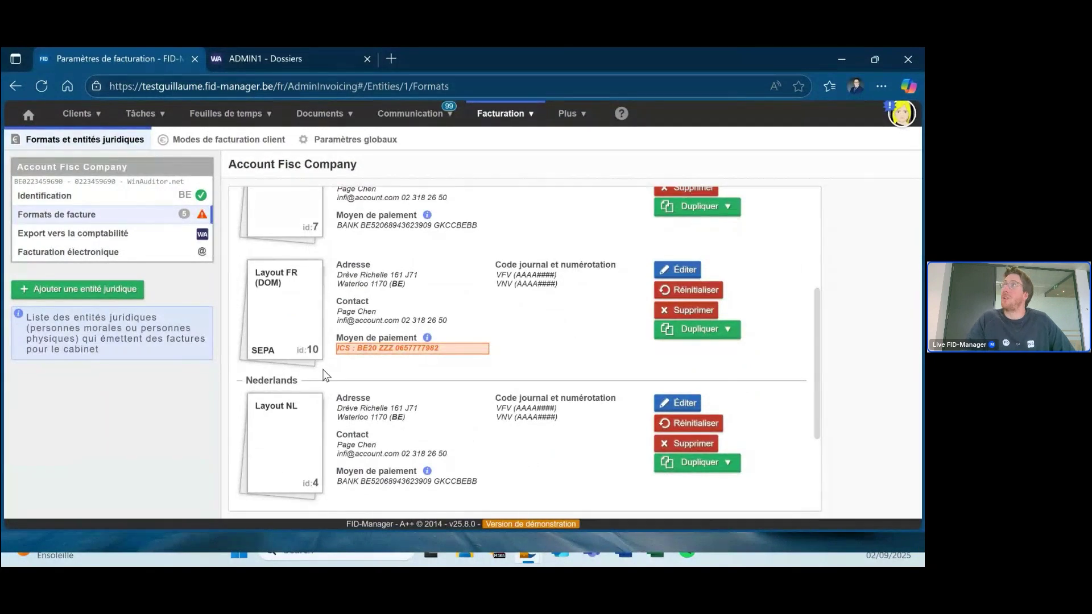
Examine the Layout FR (DOM) invoice format's SEPA mark and the information about its payment method.
{"action": "left_click_drag", "start_coordinate": [250, 350], "coordinate": [277, 356]}
{"action": "left_click", "coordinate": [484, 248]}
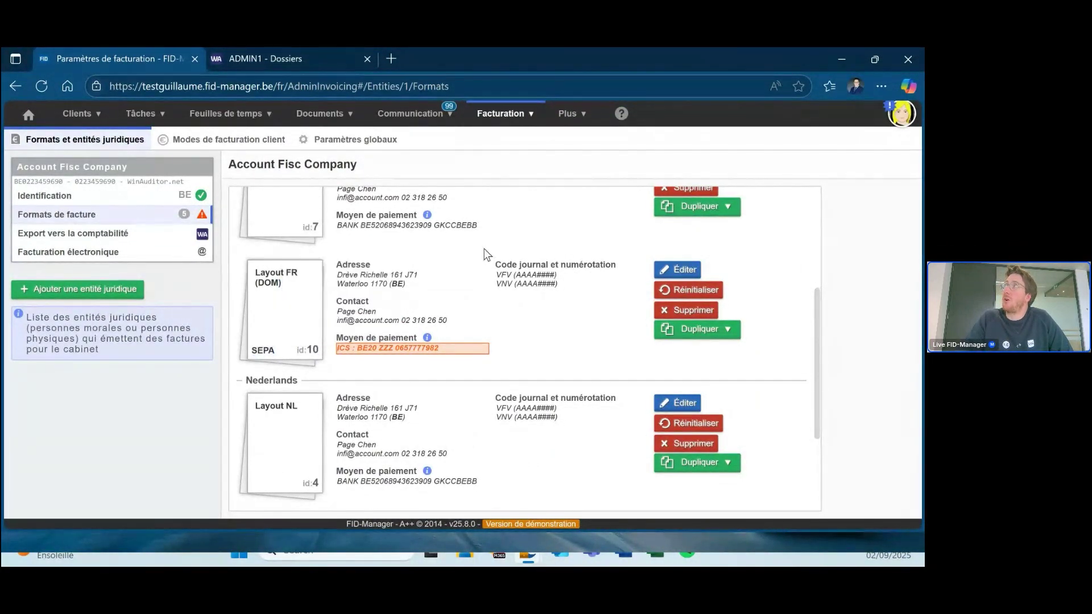
{"action": "scroll", "coordinate": [355, 277], "scroll_direction": "up", "scroll_amount": 3}
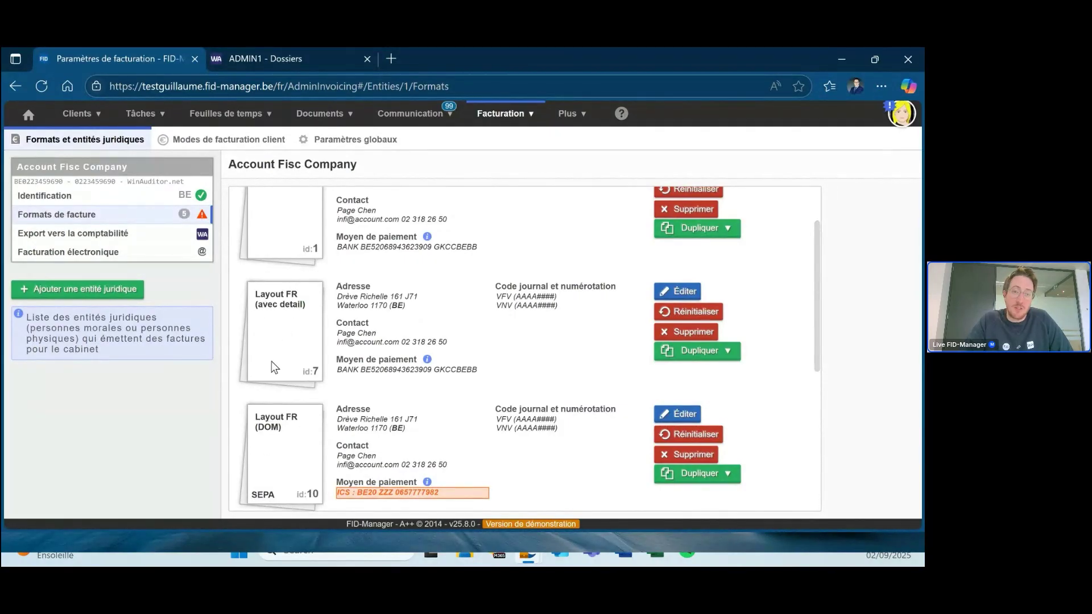
{"action": "double_click", "coordinate": [257, 496]}
{"action": "left_click", "coordinate": [150, 455]}
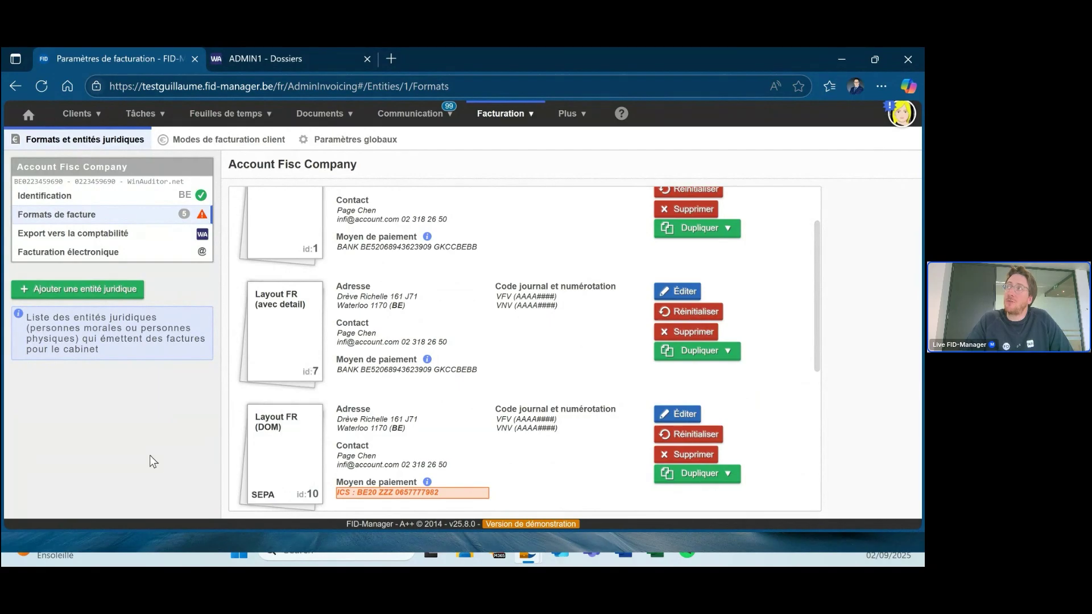
{"action": "scroll", "coordinate": [452, 396], "scroll_direction": "down", "scroll_amount": 2}
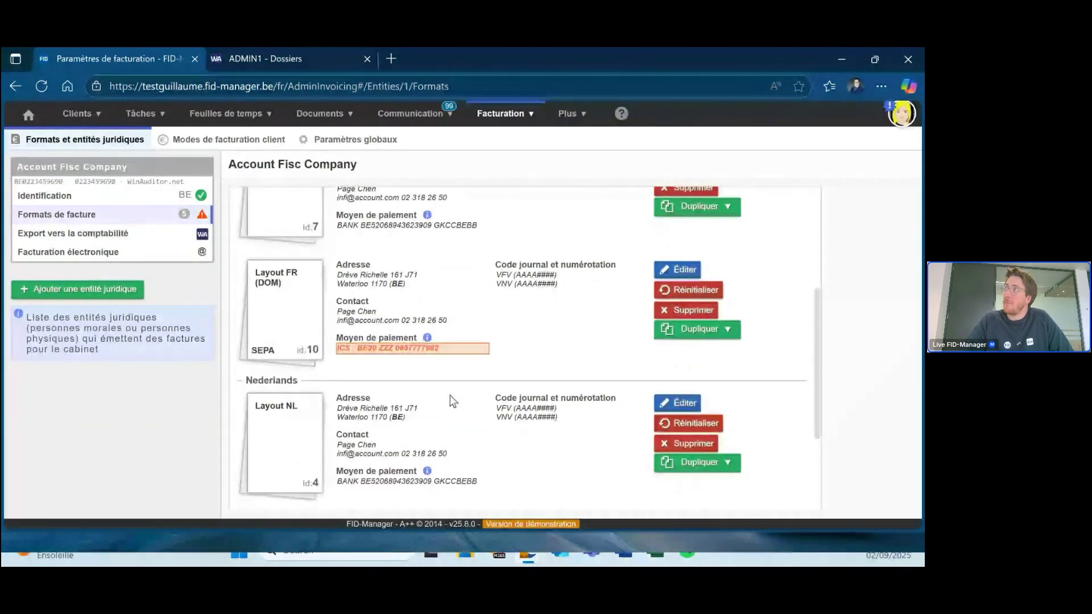
{"action": "mouse_move", "coordinate": [414, 347]}
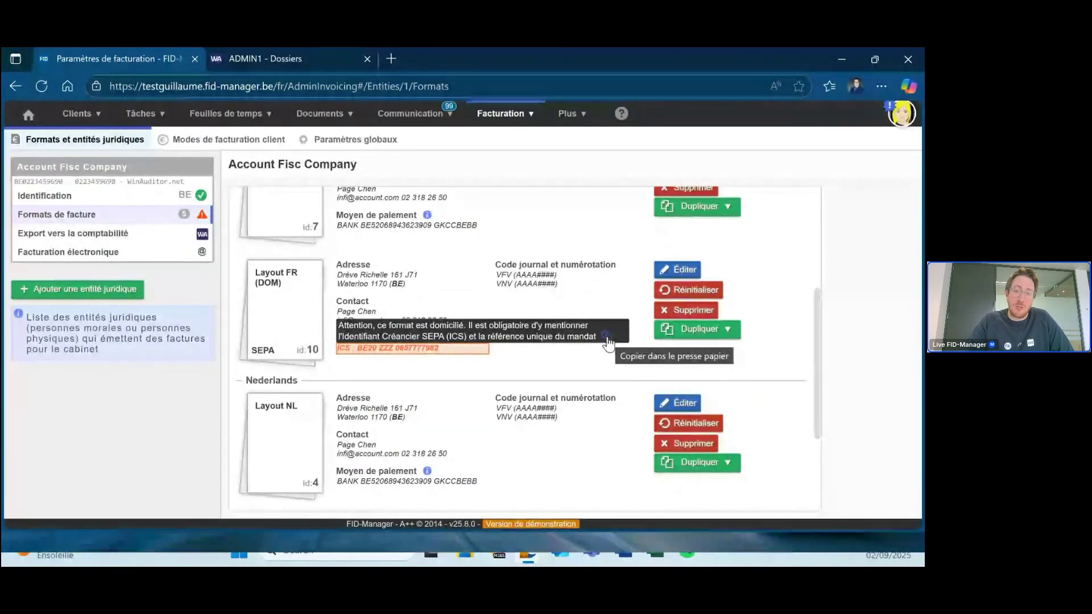
Copy the mandatory SEPA direct debit mention of Layout FR (DOM) and open that invoice format for editing.
{"action": "left_click", "coordinate": [606, 338]}
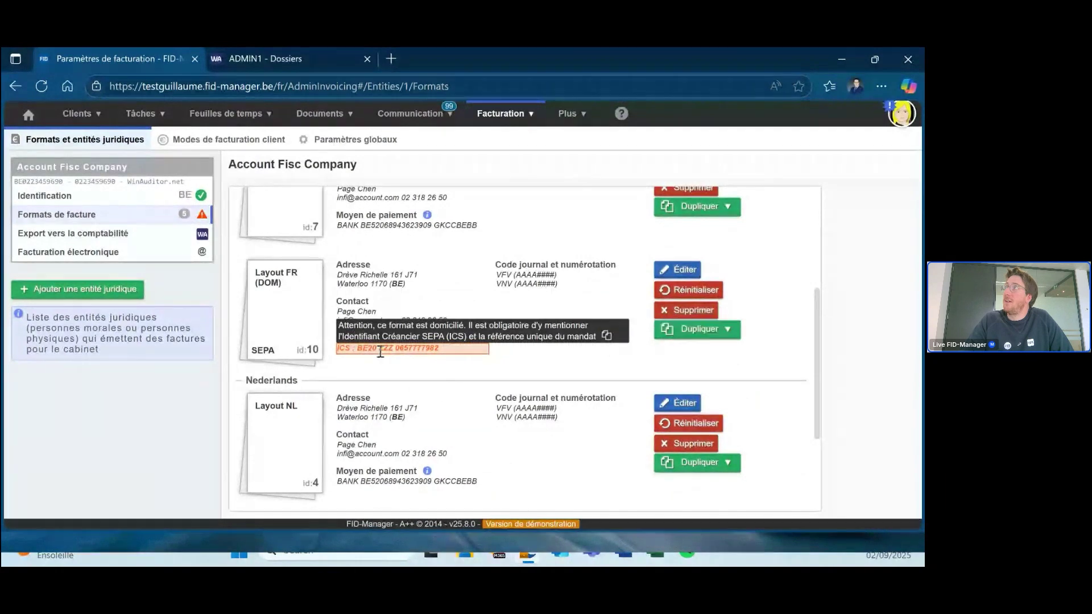
{"action": "left_click", "coordinate": [687, 274]}
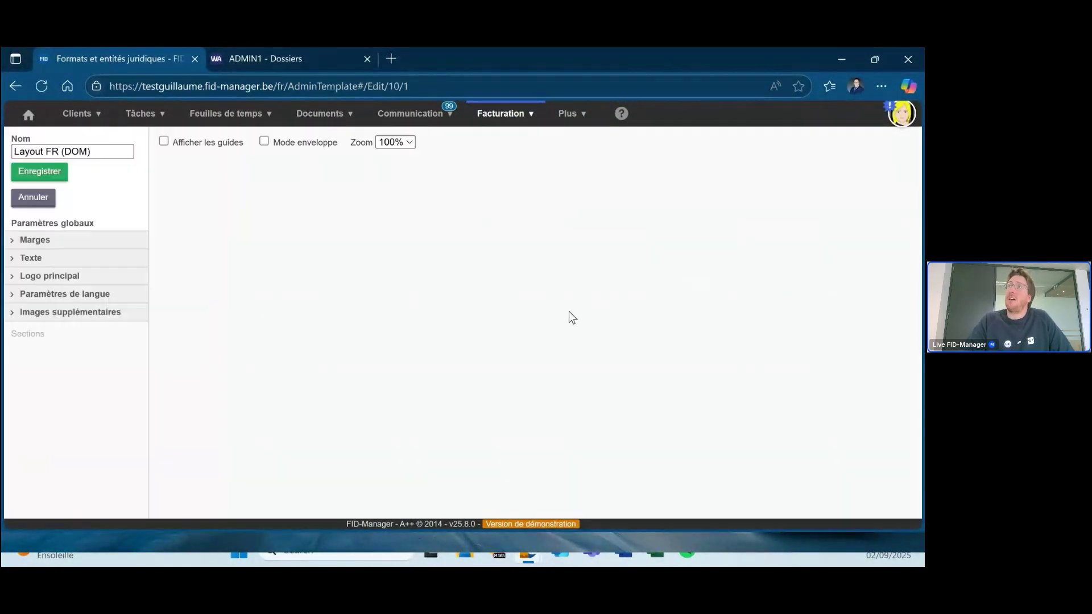
{"action": "scroll", "coordinate": [349, 317], "scroll_direction": "down", "scroll_amount": 6}
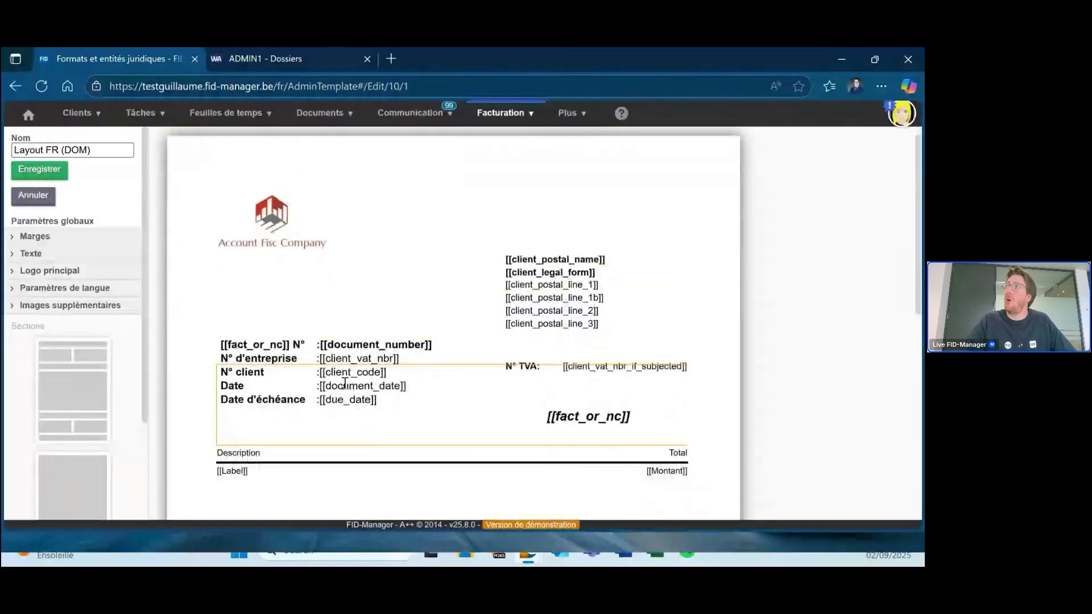
{"action": "scroll", "coordinate": [340, 340], "scroll_direction": "up", "scroll_amount": 3}
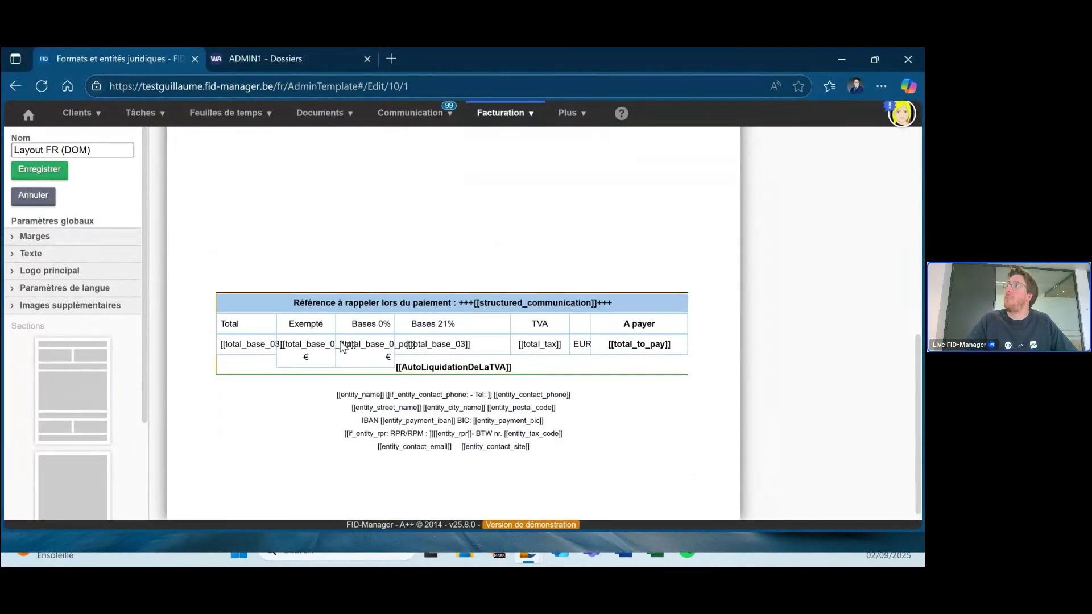
Delete the "Référence à rappeler lors du paiement" text with the structured communication from the Pied de page 2 section.
{"action": "left_click", "coordinate": [326, 428]}
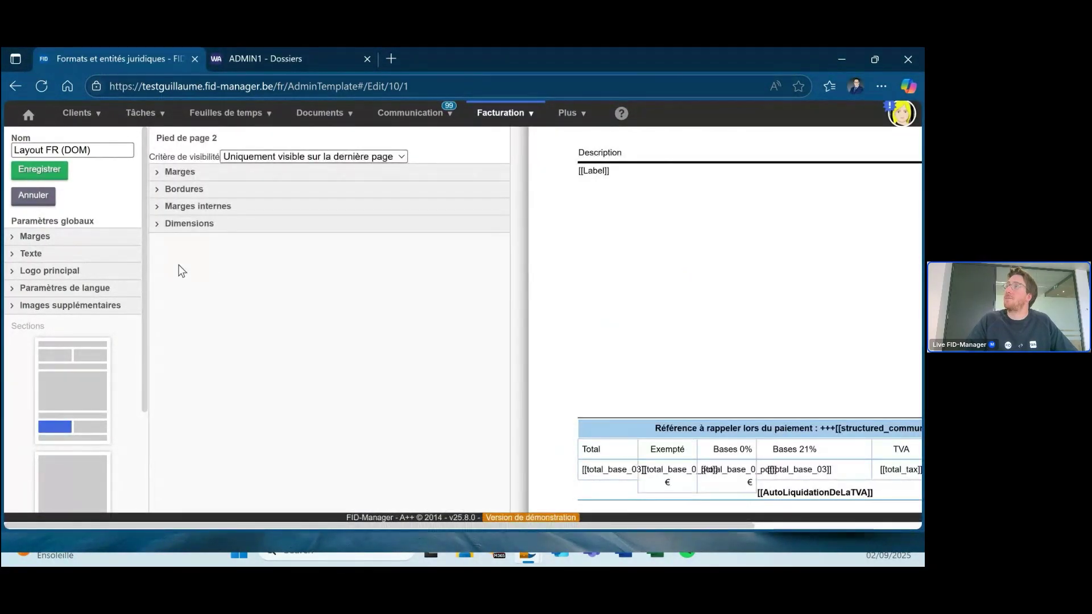
{"action": "left_click", "coordinate": [230, 242]}
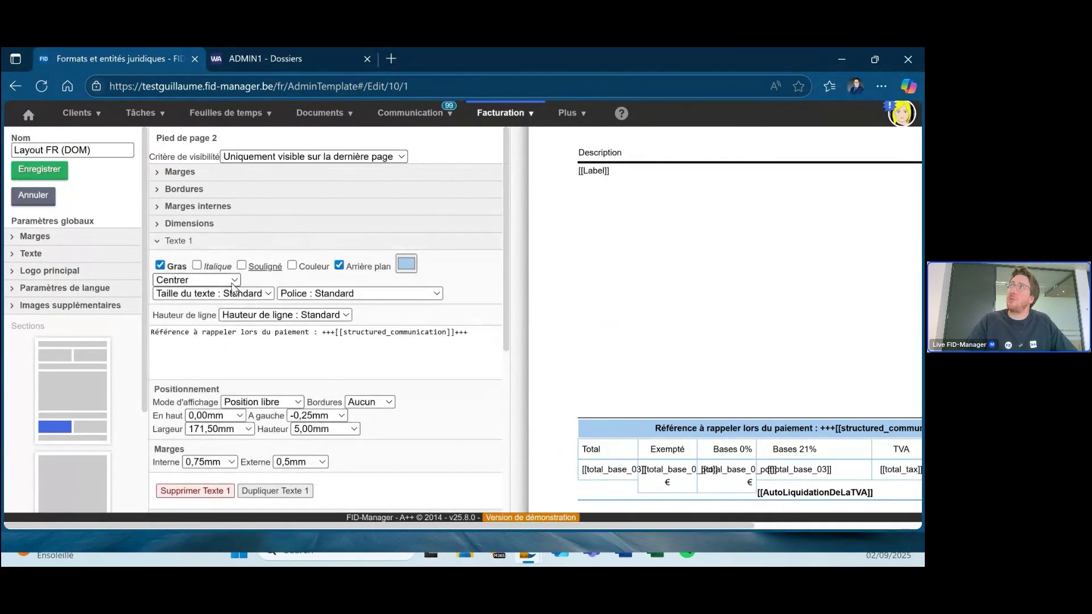
{"action": "left_click", "coordinate": [218, 492]}
Add a new text to Pied de page 2 with the copied SEPA mention and check its amount, due date, creditor and mandate placeholders.
{"action": "scroll", "coordinate": [193, 468], "scroll_direction": "down", "scroll_amount": 4}
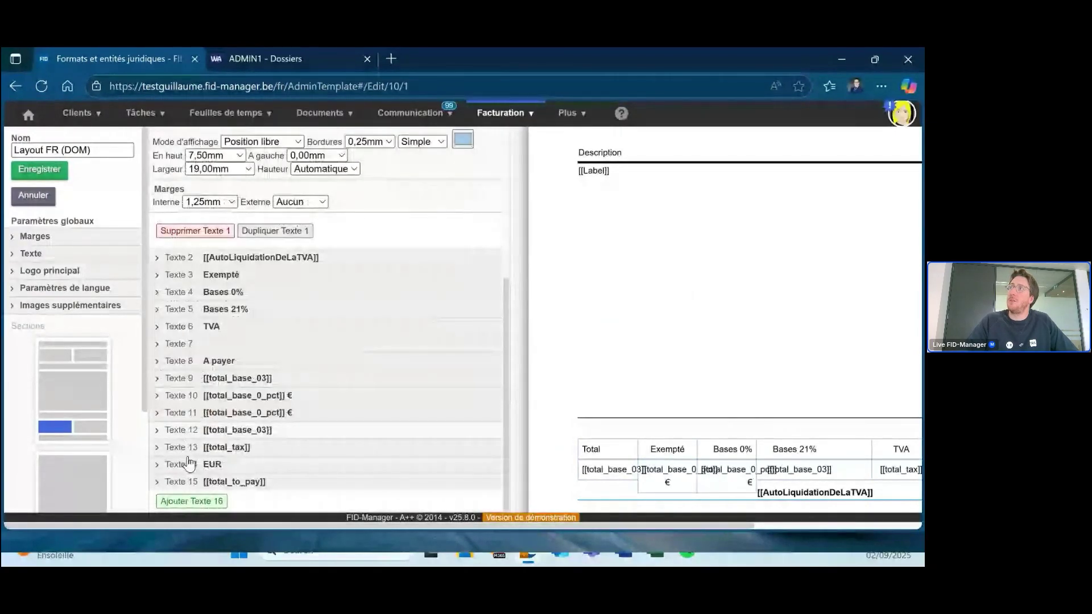
{"action": "left_click", "coordinate": [205, 504]}
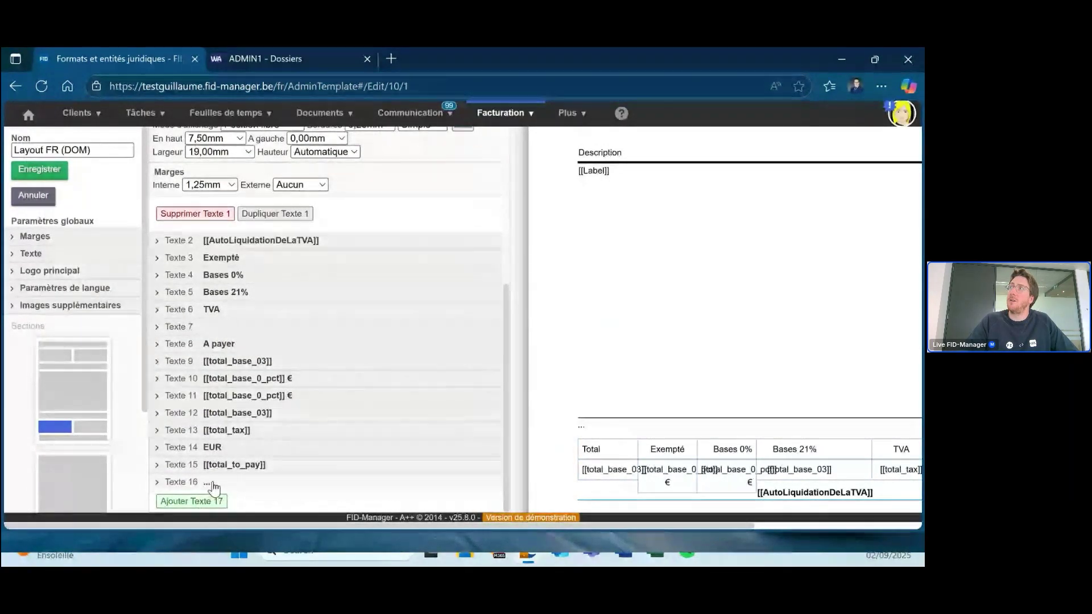
{"action": "left_click", "coordinate": [215, 484]}
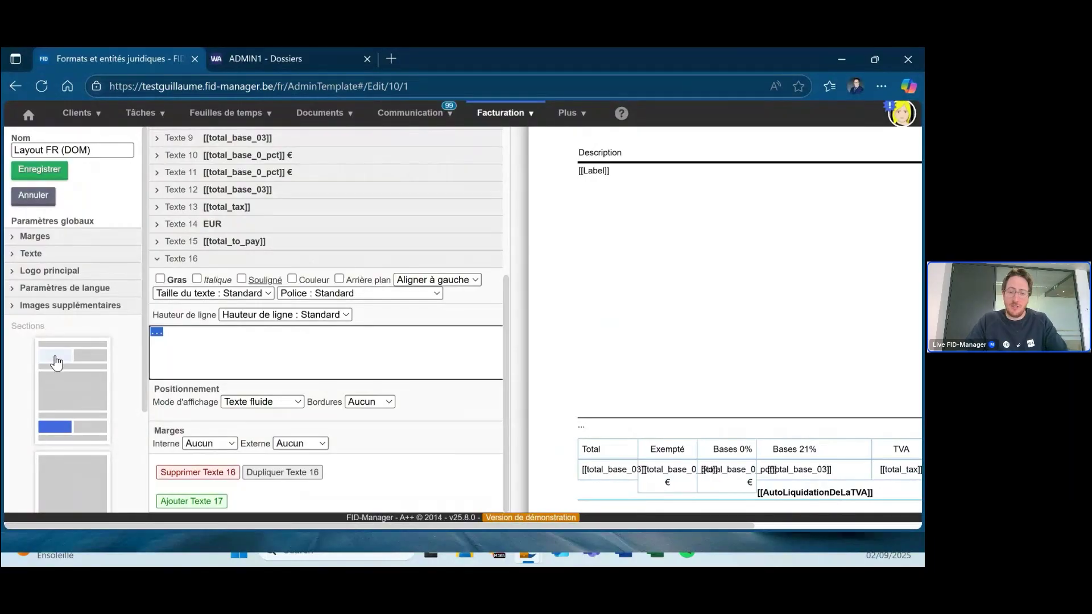
{"action": "key", "text": "ctrl+v"}
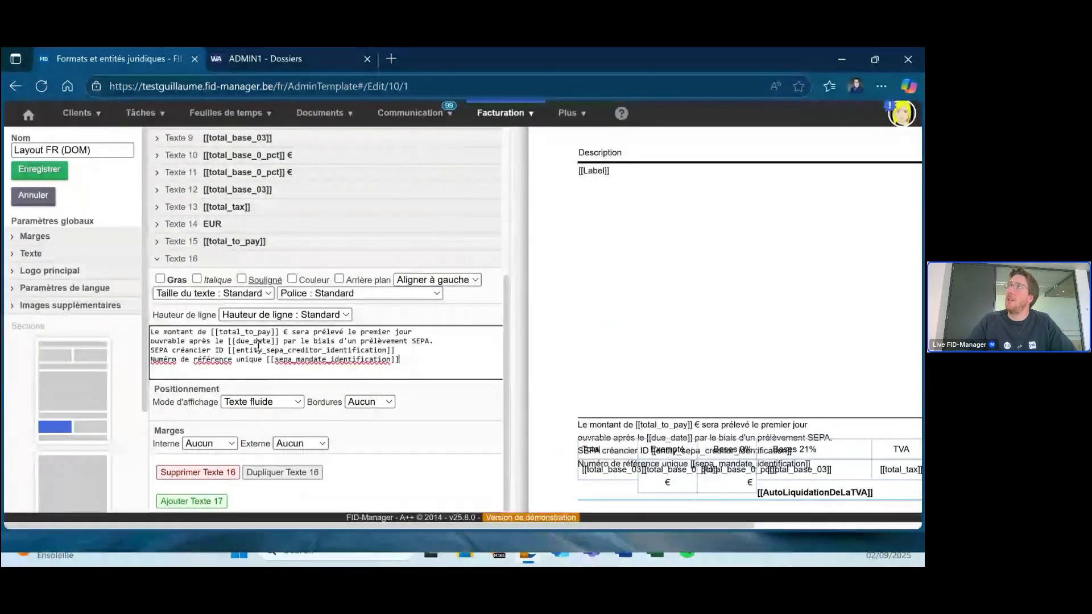
{"action": "left_click_drag", "start_coordinate": [210, 332], "coordinate": [276, 342]}
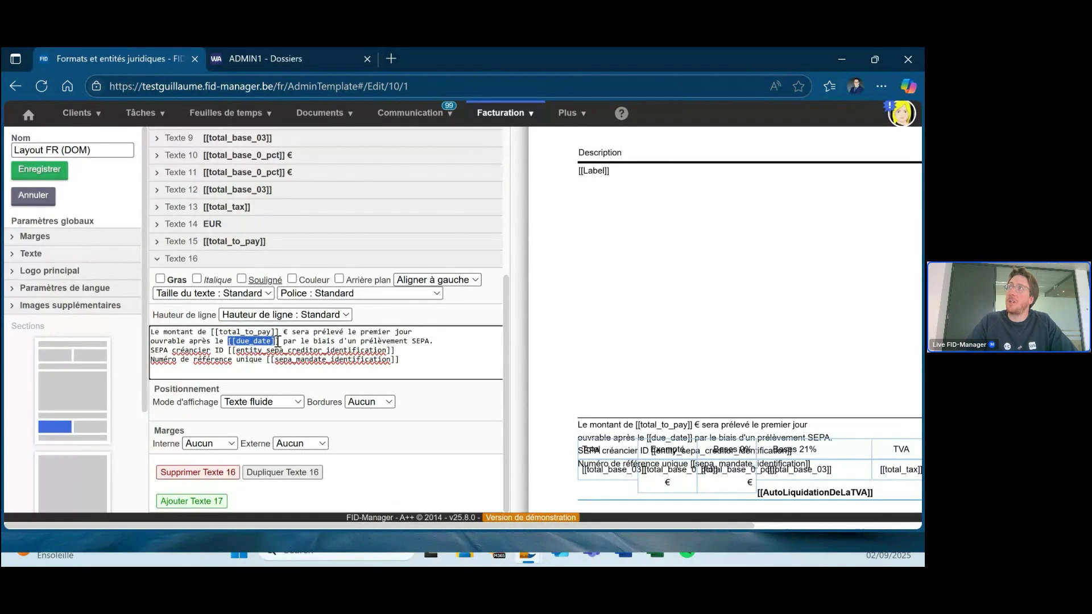
{"action": "left_click_drag", "start_coordinate": [228, 350], "coordinate": [391, 349]}
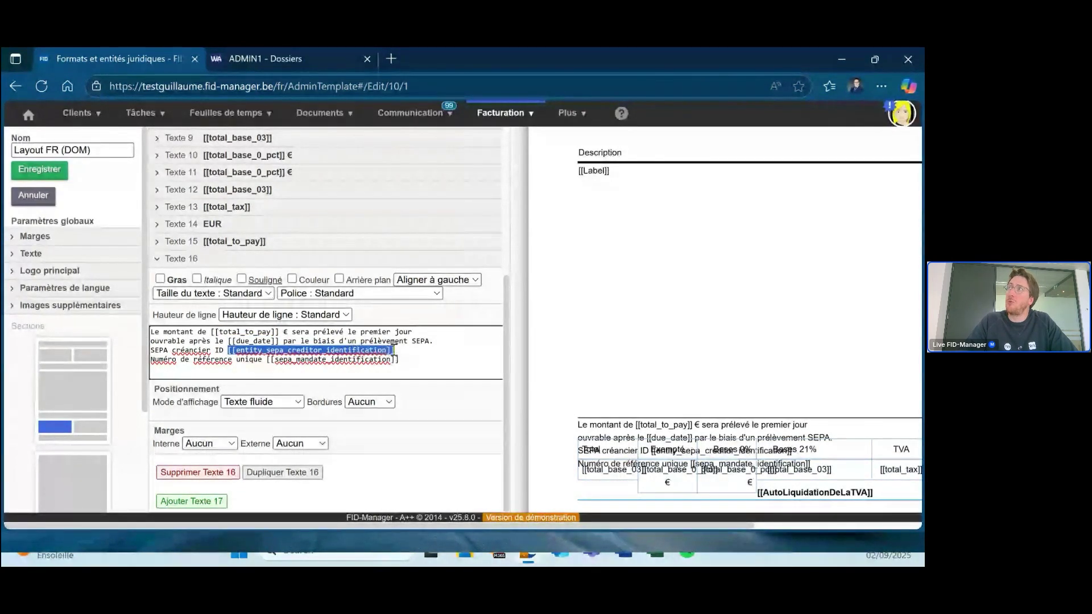
{"action": "left_click", "coordinate": [266, 360]}
{"action": "left_click_drag", "start_coordinate": [267, 360], "coordinate": [415, 371]}
{"action": "left_click", "coordinate": [415, 370]}
Set the SEPA mention's display mode to Position libre with a top offset of -21,00mm, above the totals table.
{"action": "left_click", "coordinate": [279, 404]}
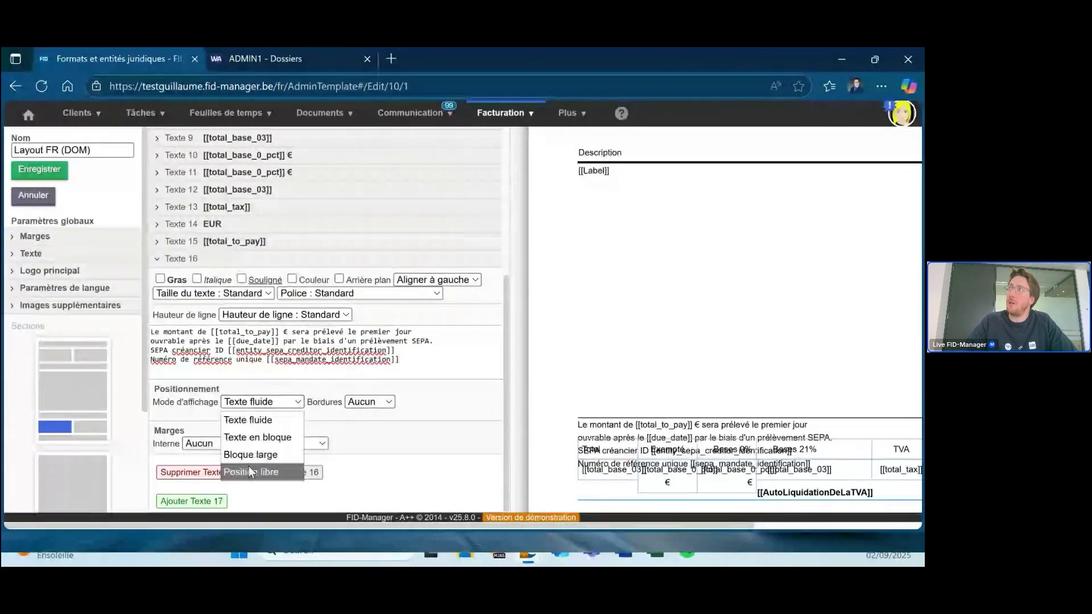
{"action": "left_click", "coordinate": [254, 472]}
{"action": "left_click", "coordinate": [216, 415]}
{"action": "left_click", "coordinate": [222, 417]}
{"action": "key", "text": "Up"}
{"action": "key", "text": "Up"}
{"action": "key", "text": "Up"}
{"action": "key", "text": "Up"}
{"action": "key", "text": "Up"}
{"action": "key", "text": "Up"}
{"action": "key", "text": "Up"}
{"action": "key", "text": "Up"}
{"action": "key", "text": "Up"}
{"action": "key", "text": "Up"}
{"action": "key", "text": "Up"}
{"action": "key", "text": "Up"}
{"action": "key", "text": "Up"}
{"action": "key", "text": "Up"}
{"action": "key", "text": "Up"}
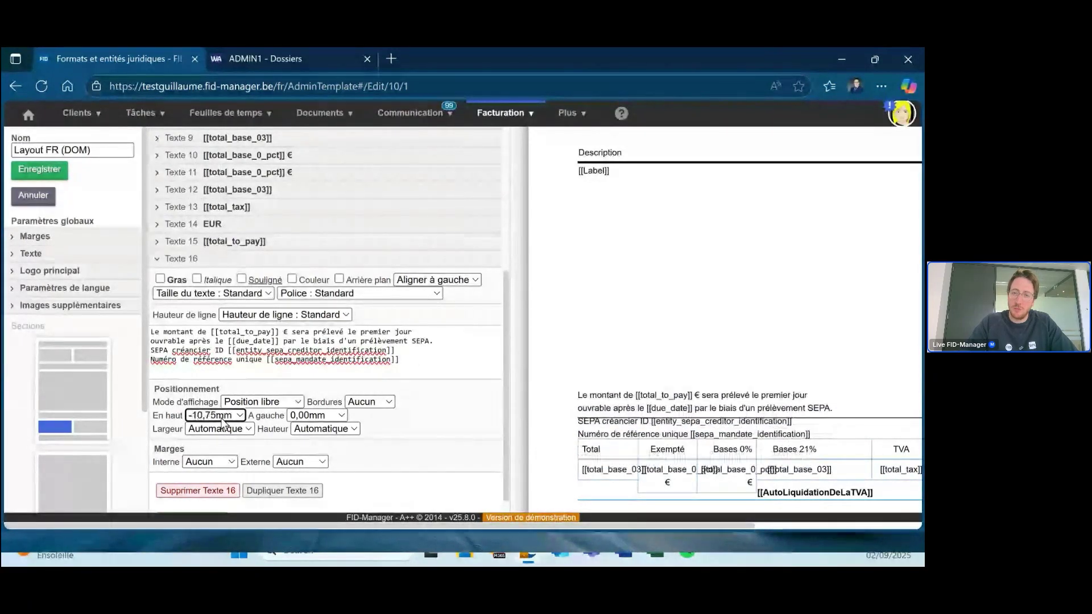
{"action": "key", "text": "Up"}
{"action": "key", "text": "Up"}
{"action": "key", "text": "Up"}
{"action": "key", "text": "Up"}
{"action": "key", "text": "Up"}
{"action": "key", "text": "Up"}
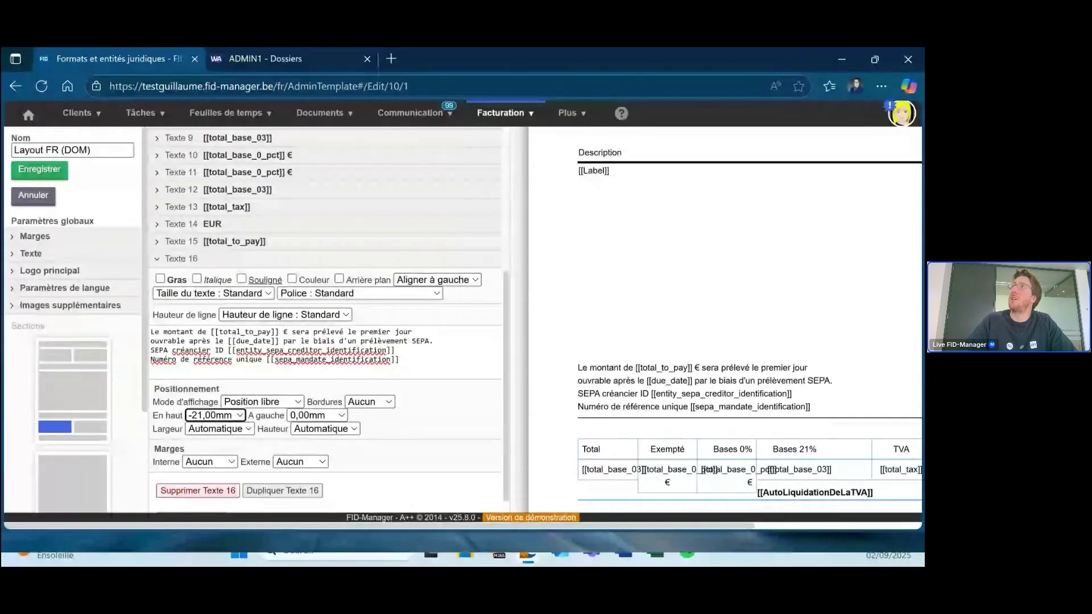
Save the Layout FR (DOM) format and review Account Fisc Company's SEPA direct debit identification.
{"action": "left_click", "coordinate": [55, 174]}
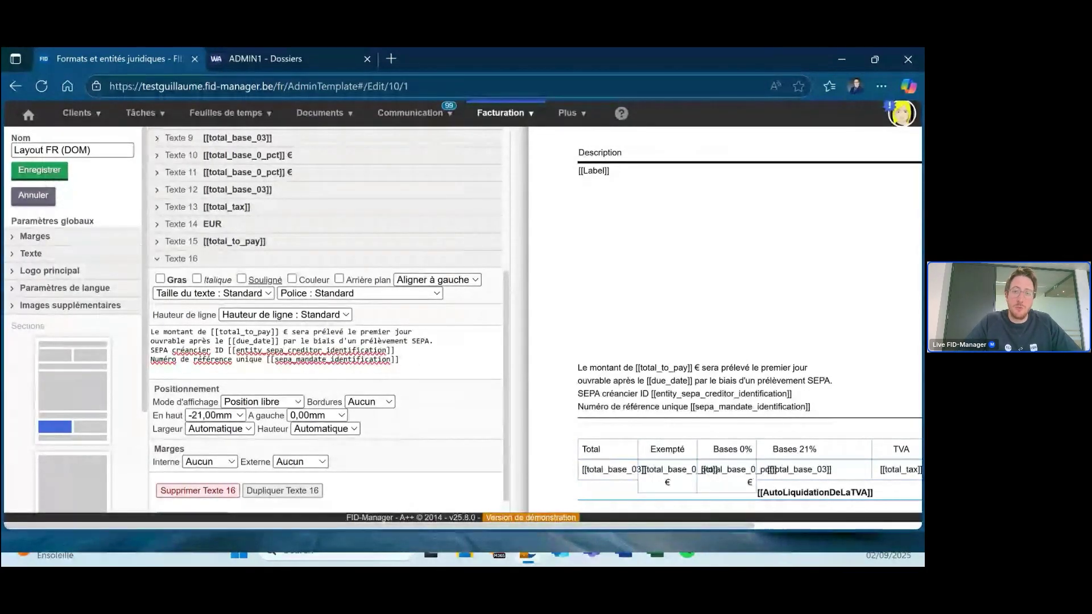
{"action": "left_click", "coordinate": [50, 175]}
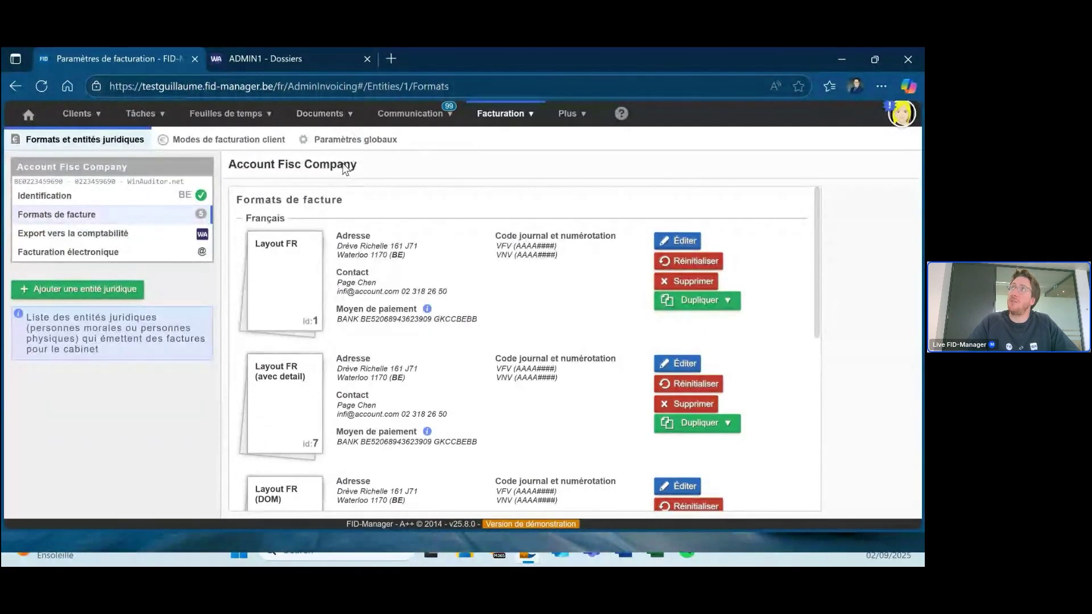
{"action": "left_click", "coordinate": [135, 199]}
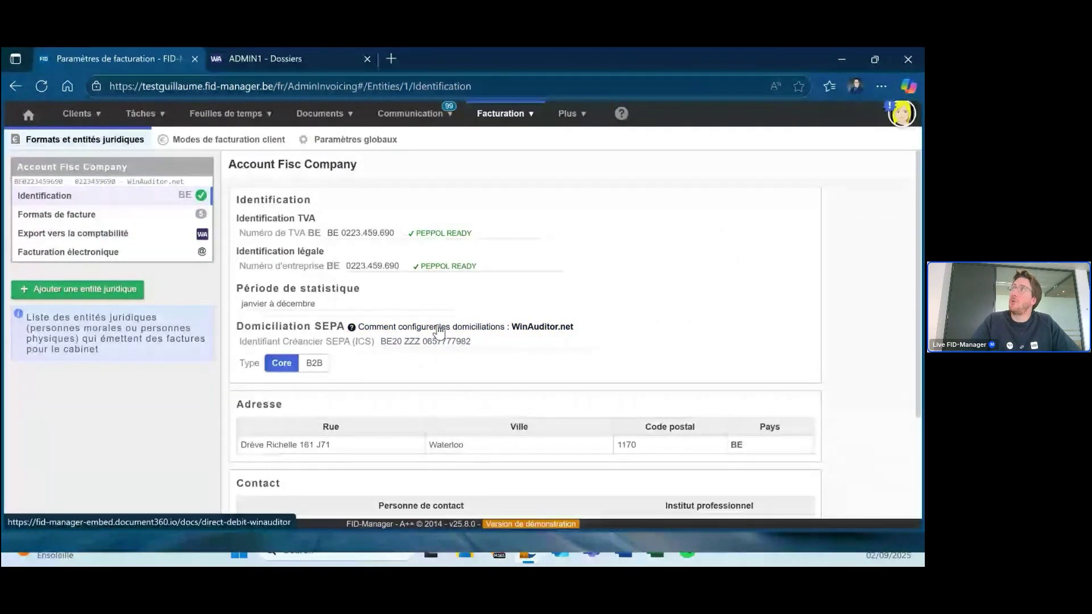
Search the document settings for "domi" and open the Administratif - Mandat de domiciliation bancaire document type.
{"action": "left_click", "coordinate": [327, 117]}
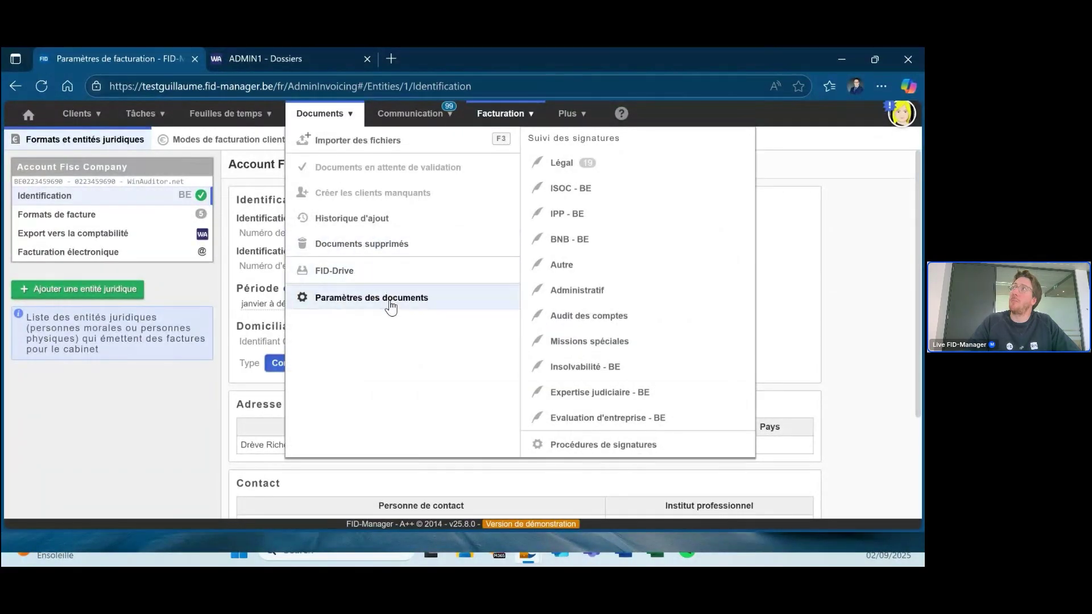
{"action": "left_click", "coordinate": [390, 300]}
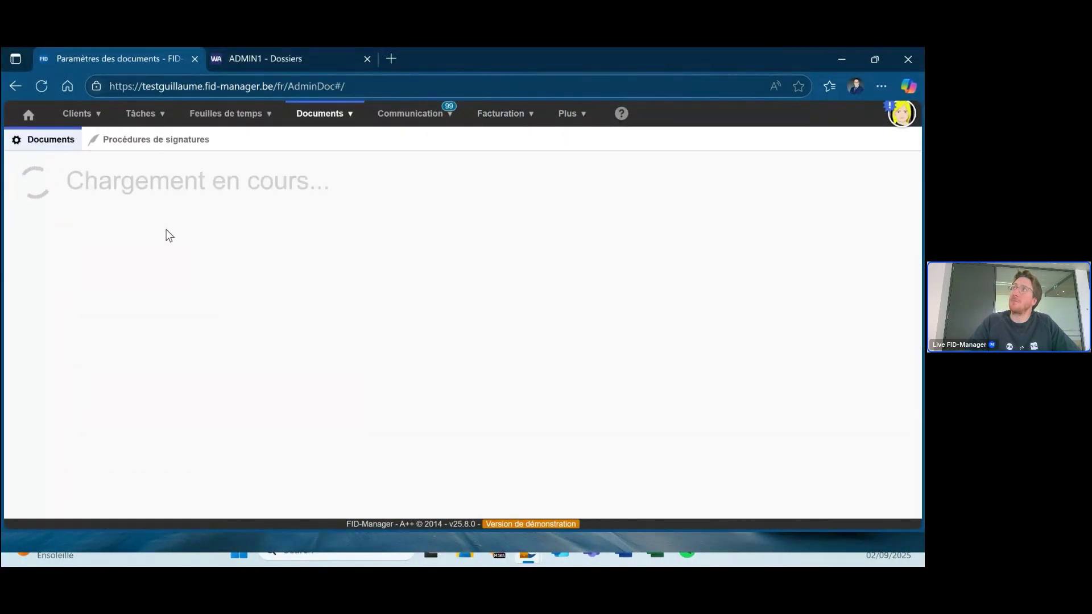
{"action": "type", "text": "domi"}
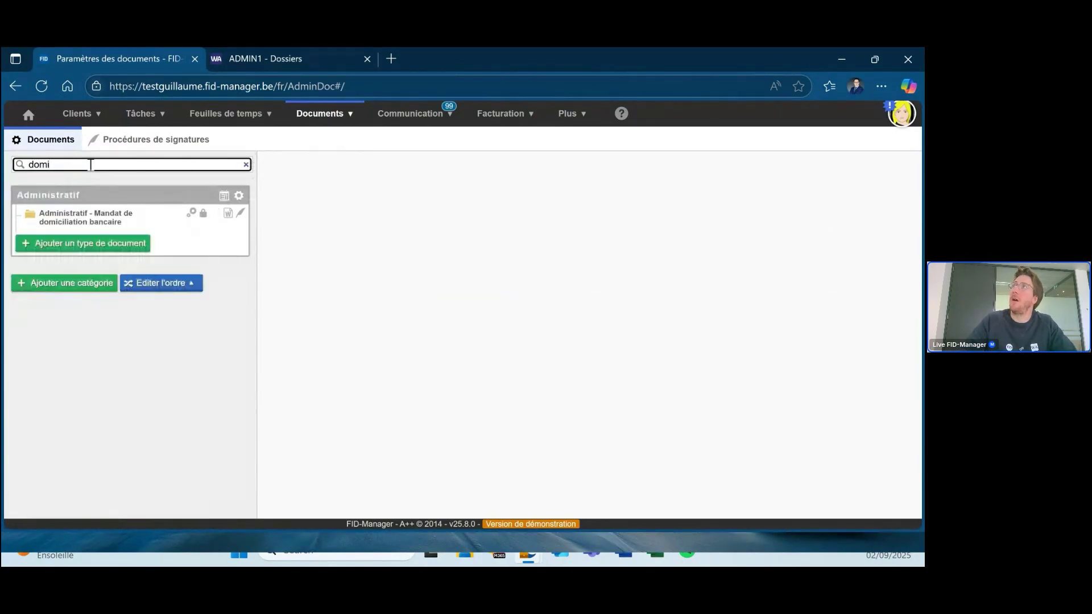
{"action": "left_click", "coordinate": [106, 221]}
Examine the mandate's document templates by language, especially the French Administratif - Domiciliation system template for Belgium.
{"action": "scroll", "coordinate": [566, 334], "scroll_direction": "down", "scroll_amount": 5}
{"action": "scroll", "coordinate": [571, 336], "scroll_direction": "down", "scroll_amount": 2}
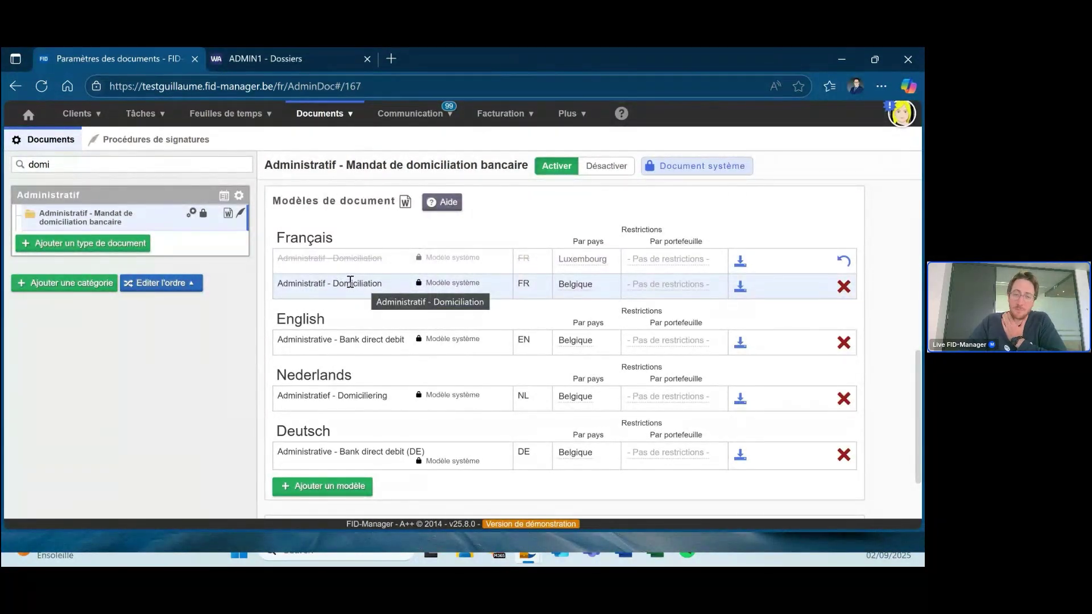
{"action": "left_click_drag", "start_coordinate": [284, 283], "coordinate": [343, 281]}
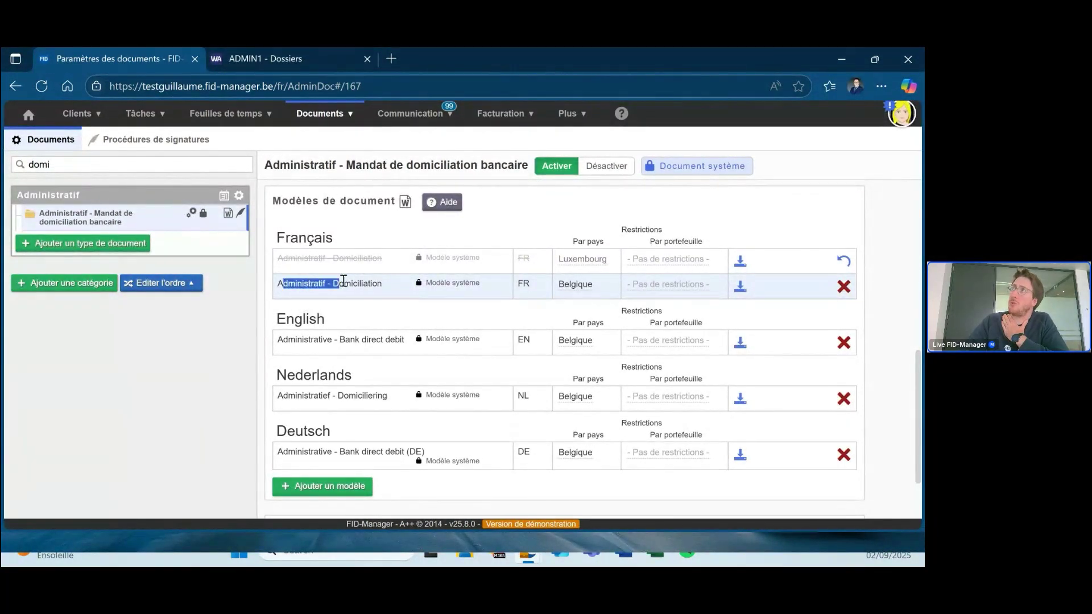
{"action": "left_click", "coordinate": [376, 316]}
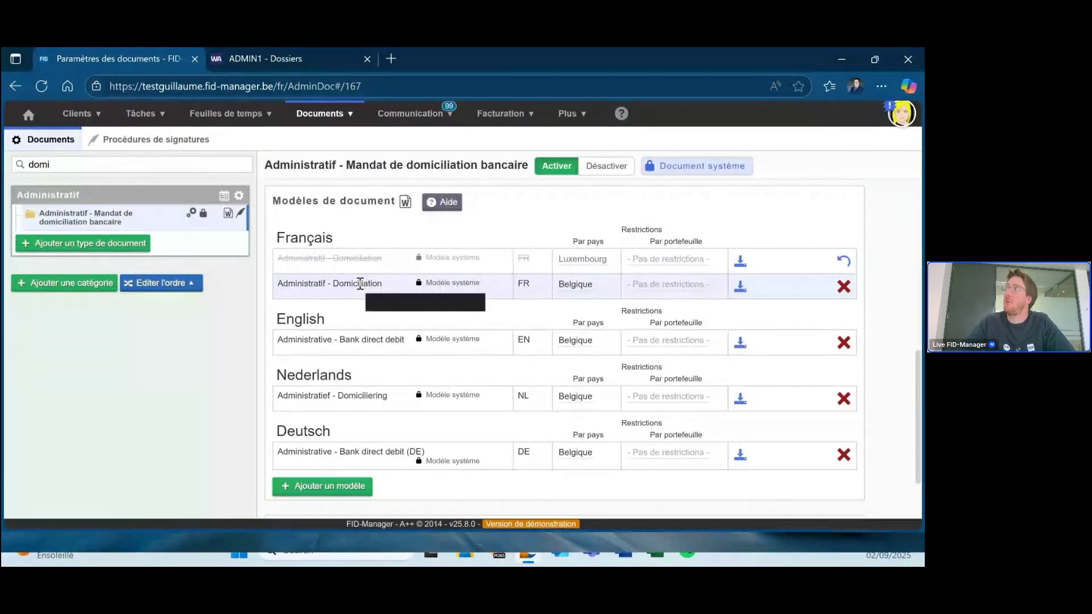
{"action": "left_click_drag", "start_coordinate": [465, 284], "coordinate": [443, 260]}
{"action": "left_click", "coordinate": [392, 228]}
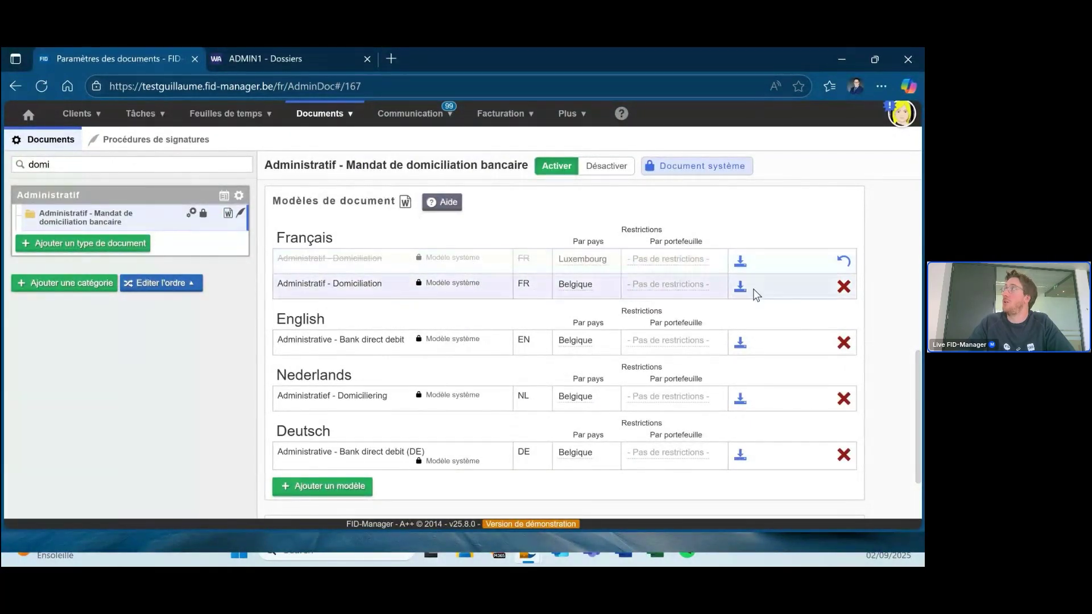
Search the email template settings for "fac" and examine the FAC - Proposition de domiciliation bancaire template.
{"action": "left_click", "coordinate": [396, 119]}
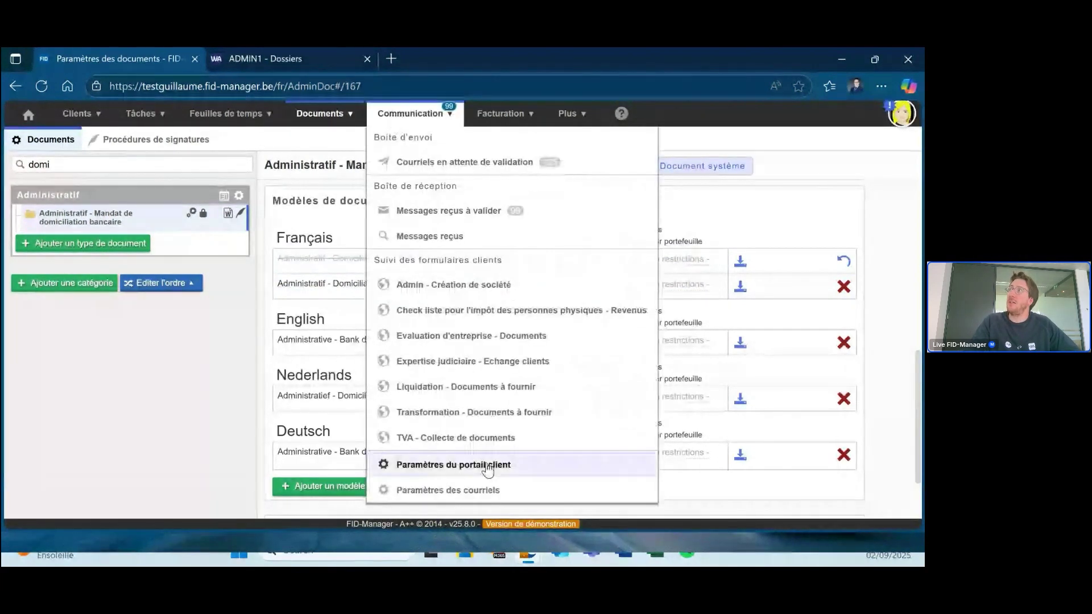
{"action": "left_click", "coordinate": [488, 493]}
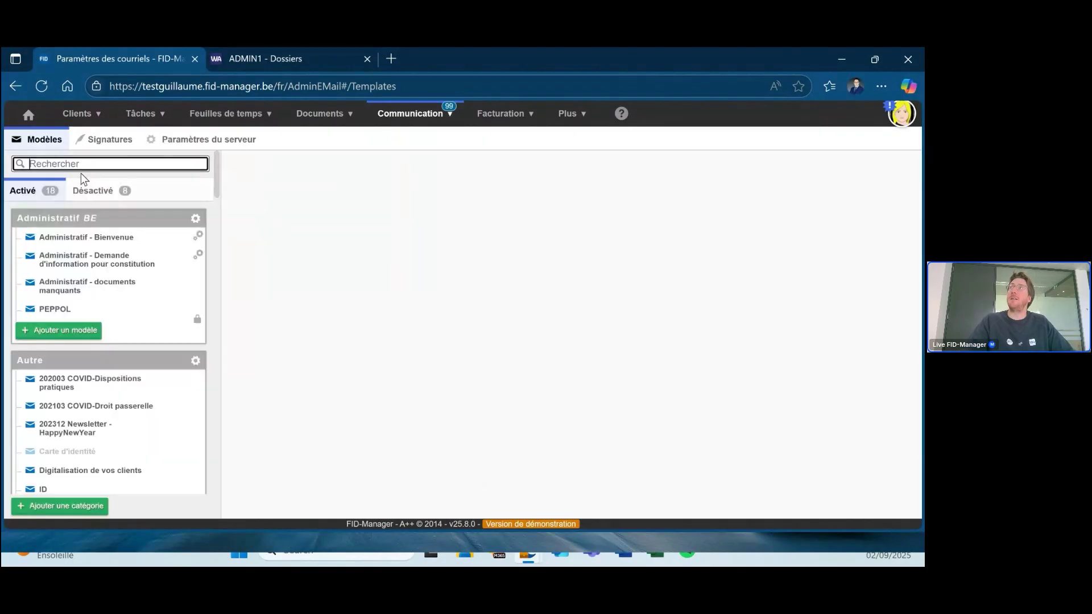
{"action": "type", "text": "fac"}
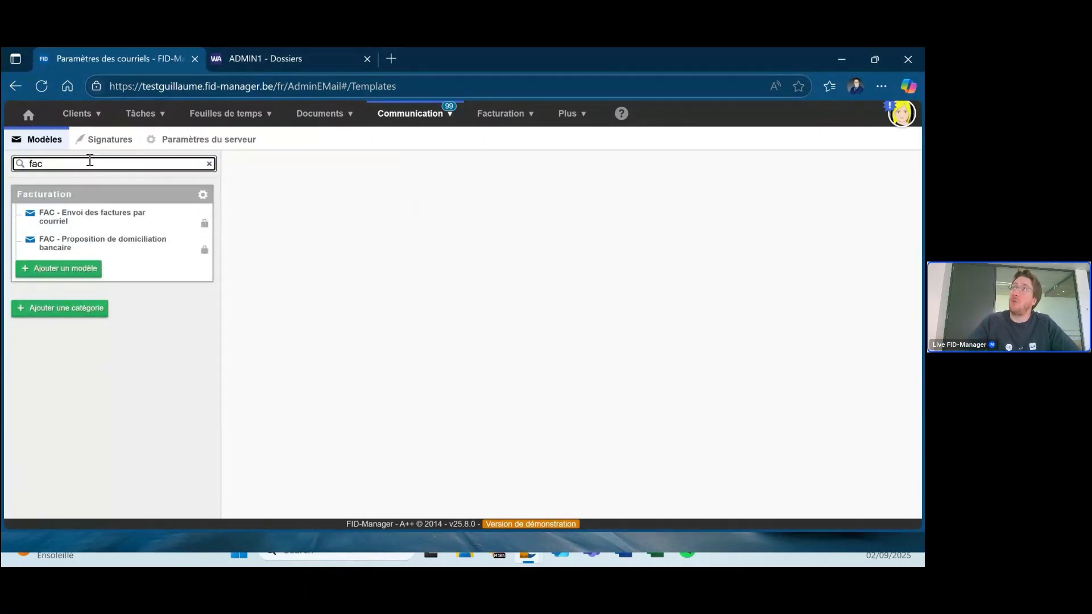
{"action": "left_click", "coordinate": [84, 243]}
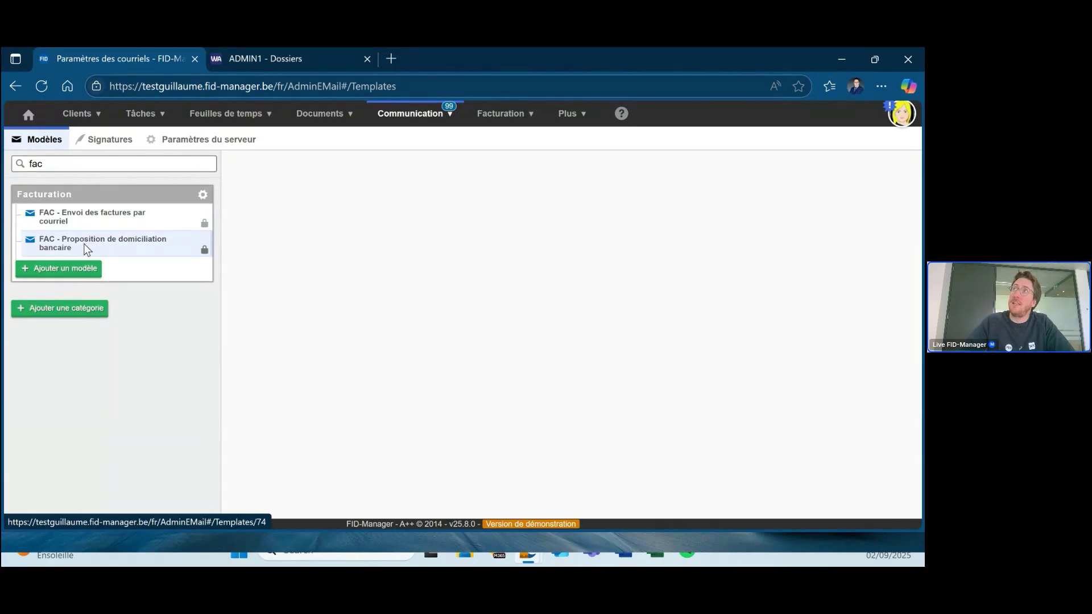
{"action": "left_click", "coordinate": [85, 245]}
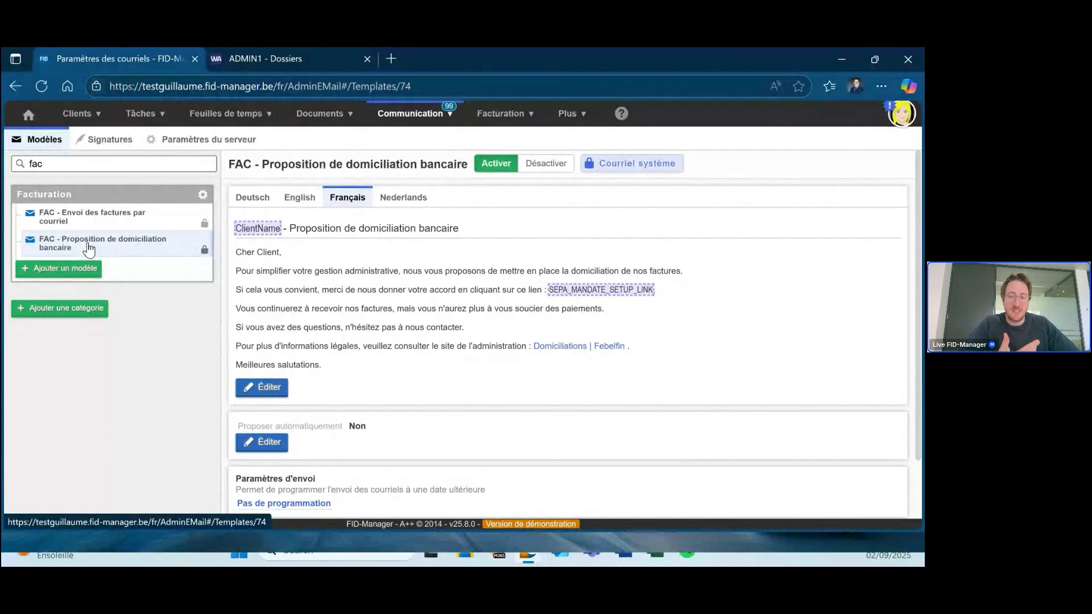
{"action": "left_click", "coordinate": [89, 249]}
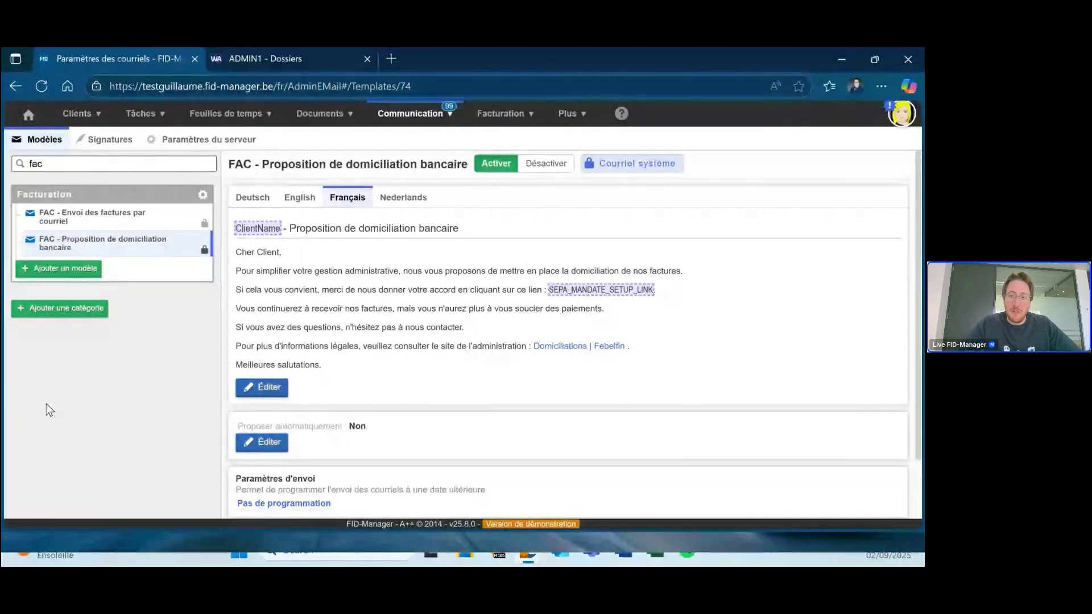
Open the FAC - Envoi des factures par courriel template for editing and examine its conditional SEPA_MANDATE_READY_BUT_NOT_USED passage.
{"action": "left_click", "coordinate": [130, 225]}
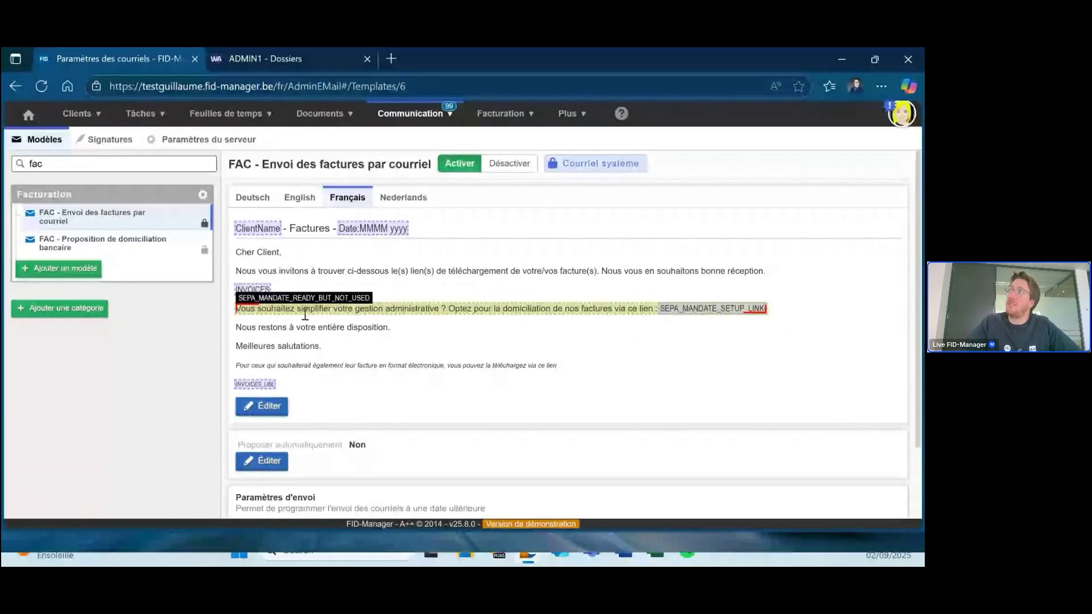
{"action": "left_click", "coordinate": [267, 408]}
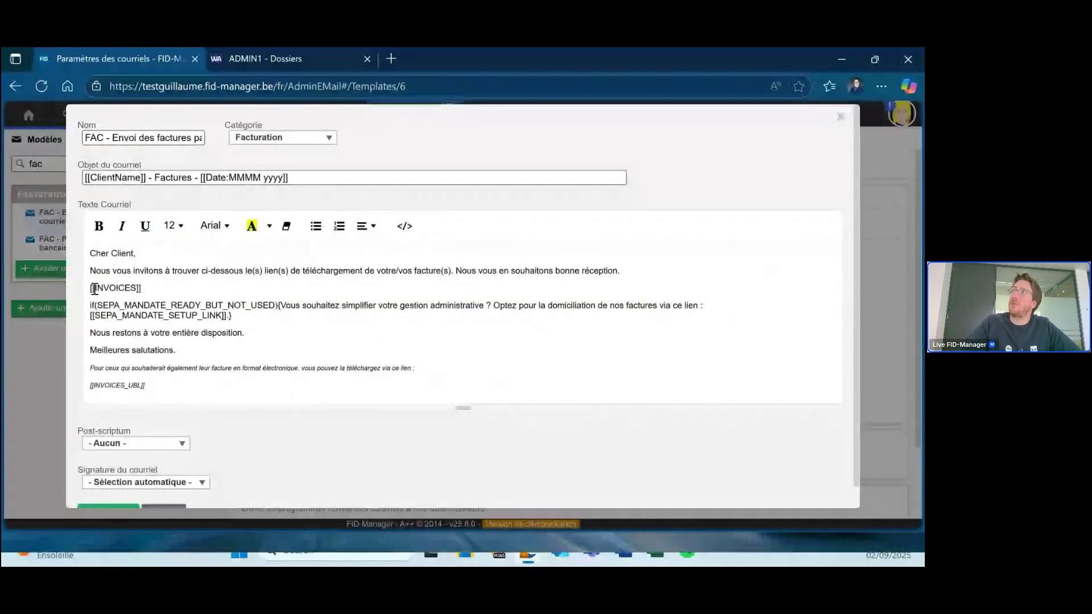
{"action": "left_click_drag", "start_coordinate": [95, 306], "coordinate": [229, 316]}
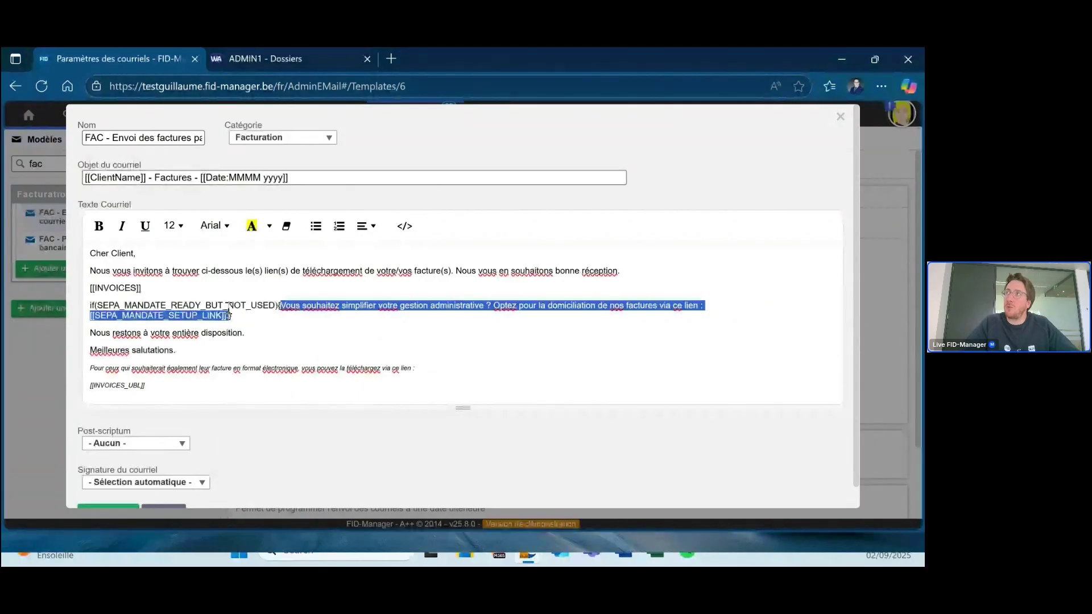
{"action": "left_click", "coordinate": [444, 336]}
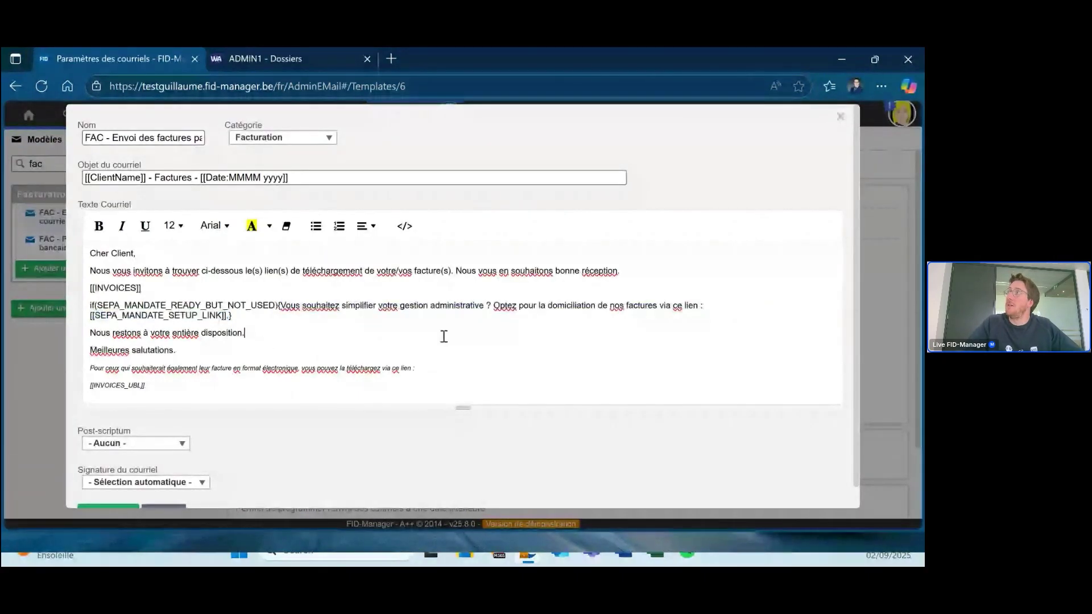
Close the template editor, search the FID-Manager help centre for "html" and open the article Modifier un e-mail sur base du HTML.
{"action": "left_click", "coordinate": [844, 116]}
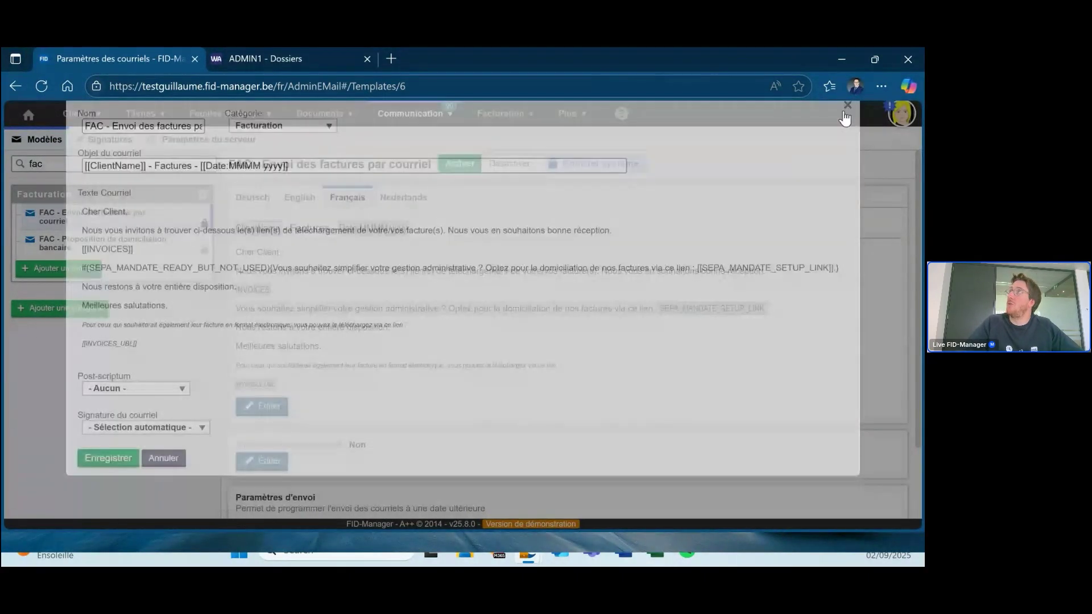
{"action": "left_click", "coordinate": [621, 117]}
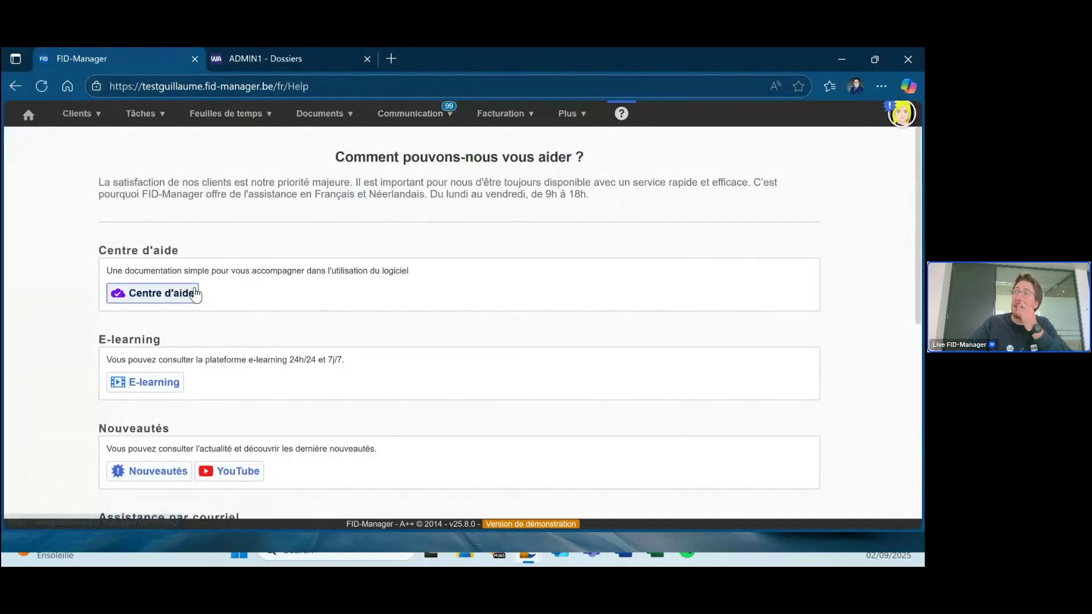
{"action": "left_click", "coordinate": [195, 293]}
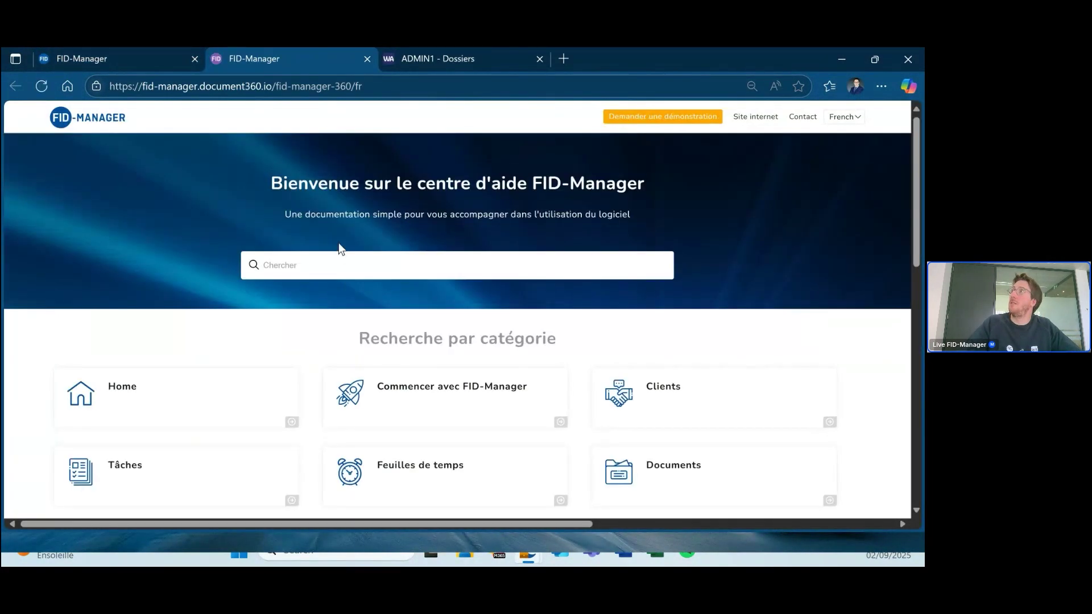
{"action": "type", "text": "html"}
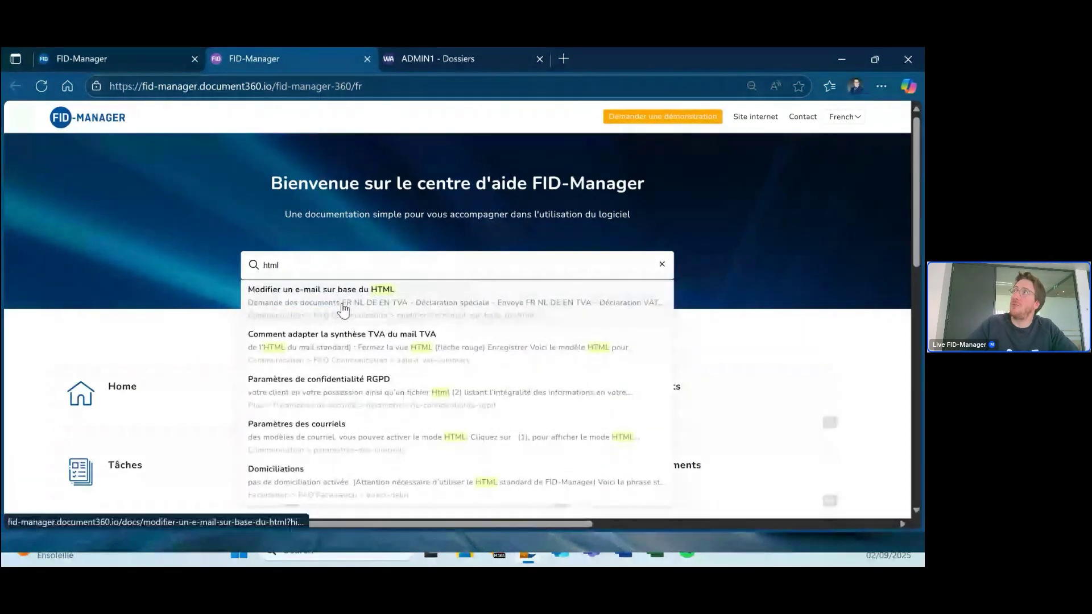
{"action": "left_click", "coordinate": [344, 309]}
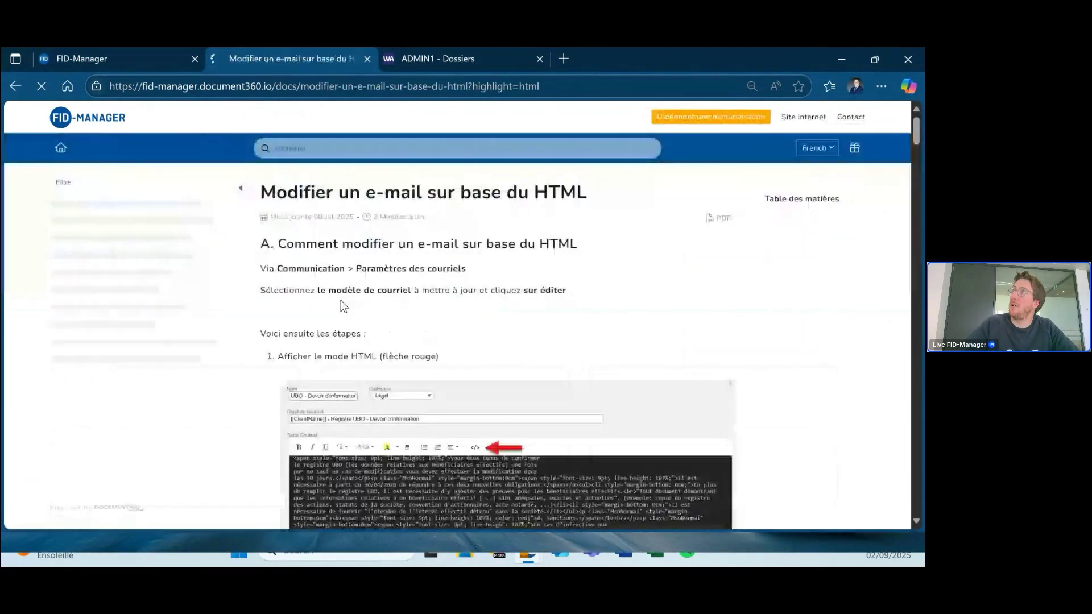
Open the French HTML file of FAC - Envoi des factures par email from the article's 12. Facturation section and select all its code.
{"action": "scroll", "coordinate": [784, 363], "scroll_direction": "down", "scroll_amount": 2}
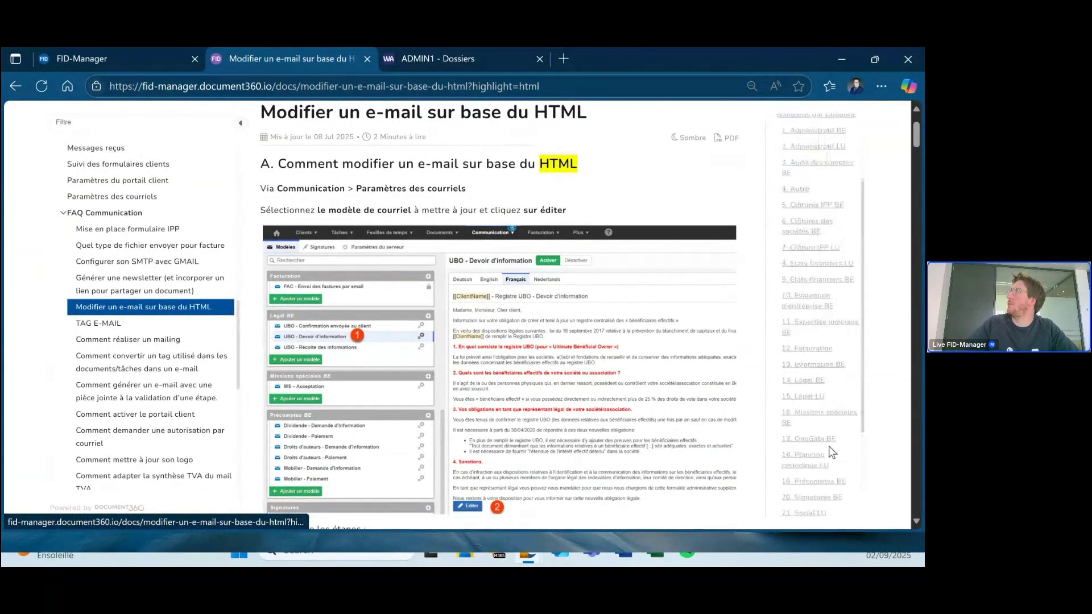
{"action": "scroll", "coordinate": [819, 455], "scroll_direction": "down", "scroll_amount": 3}
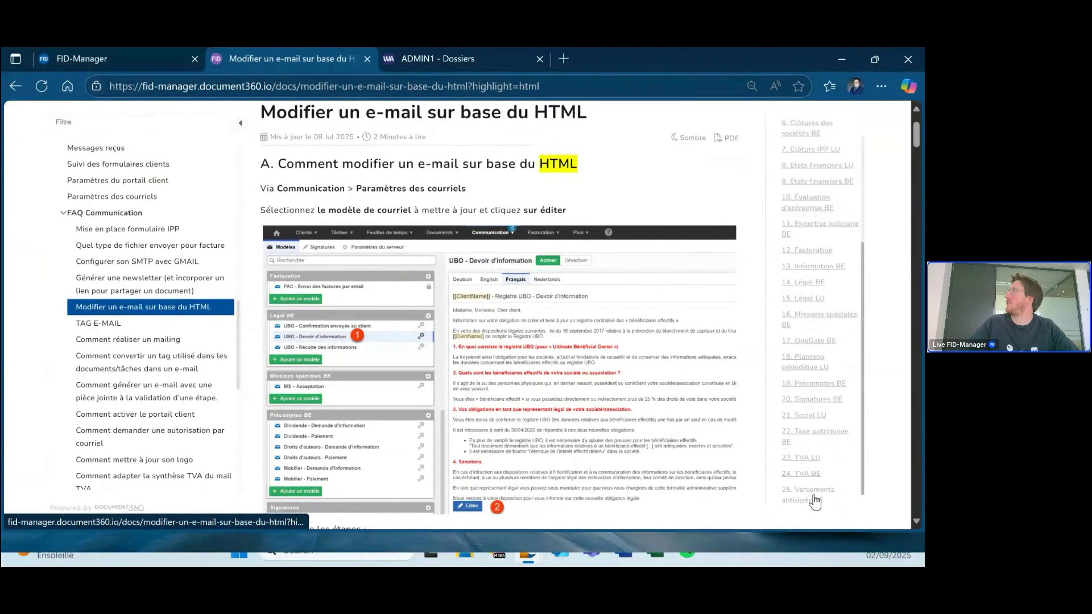
{"action": "left_click", "coordinate": [809, 252]}
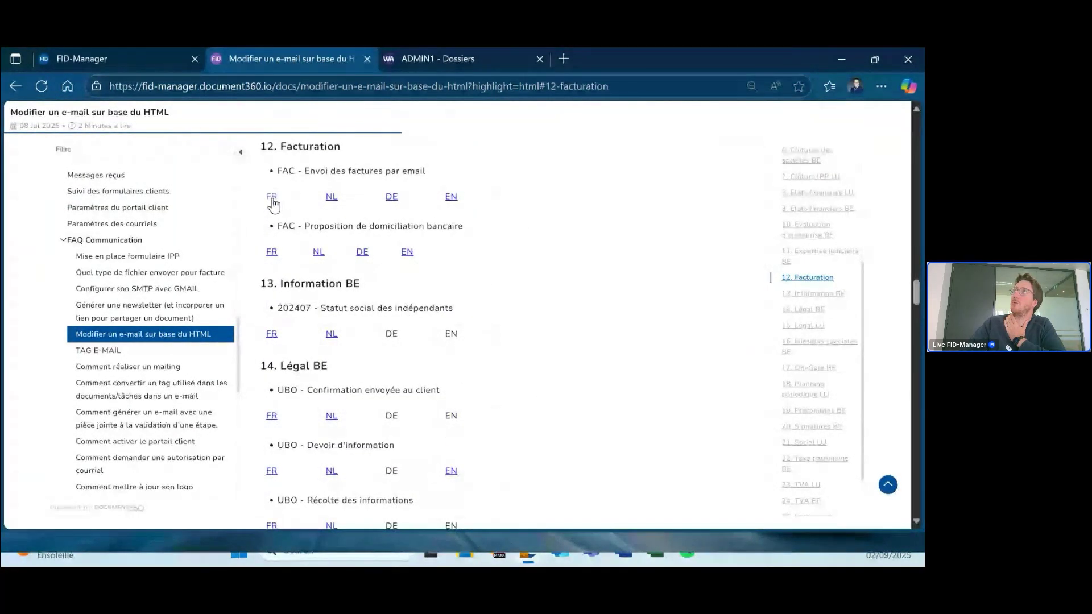
{"action": "left_click", "coordinate": [272, 198]}
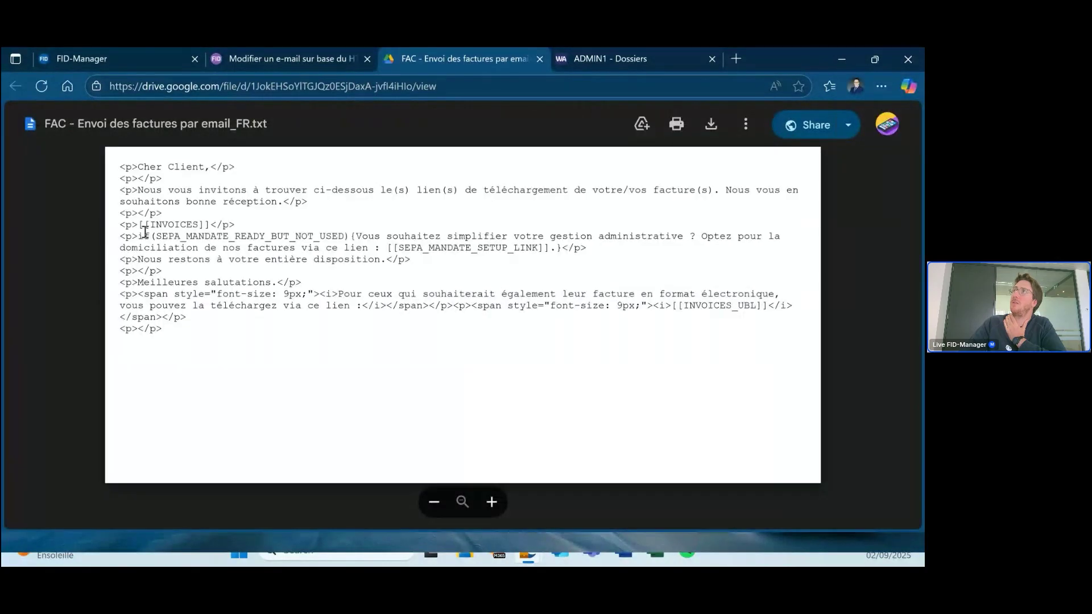
{"action": "left_click_drag", "start_coordinate": [175, 329], "coordinate": [119, 159]}
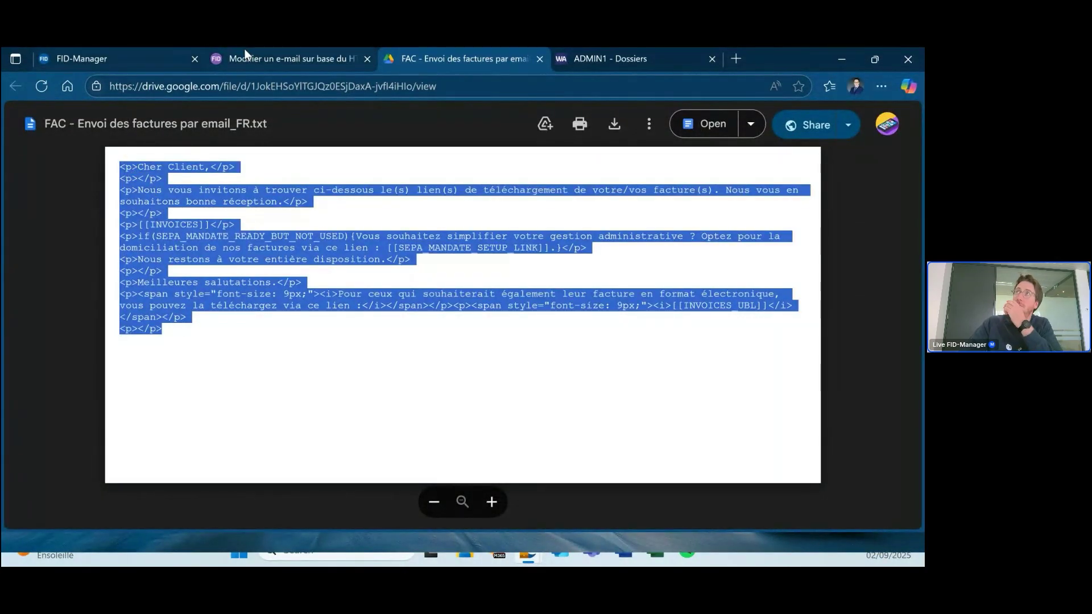
Try to replace the HTML source of the French FAC - Envoi des factures par courriel template with the code from the help centre.
{"action": "left_click", "coordinate": [119, 58]}
{"action": "key", "text": "alt+Left"}
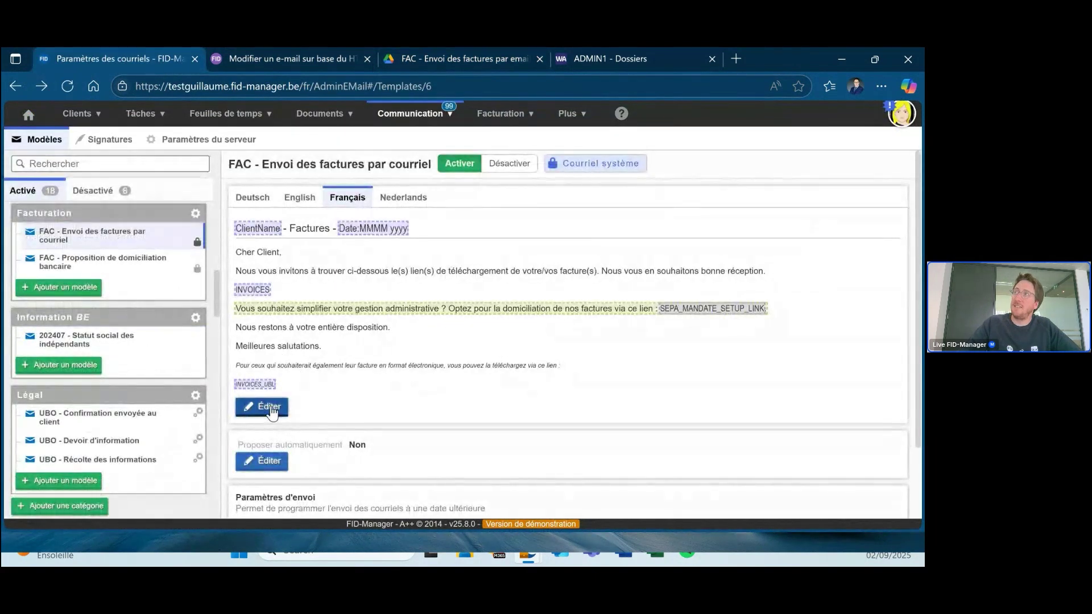
{"action": "left_click", "coordinate": [271, 406]}
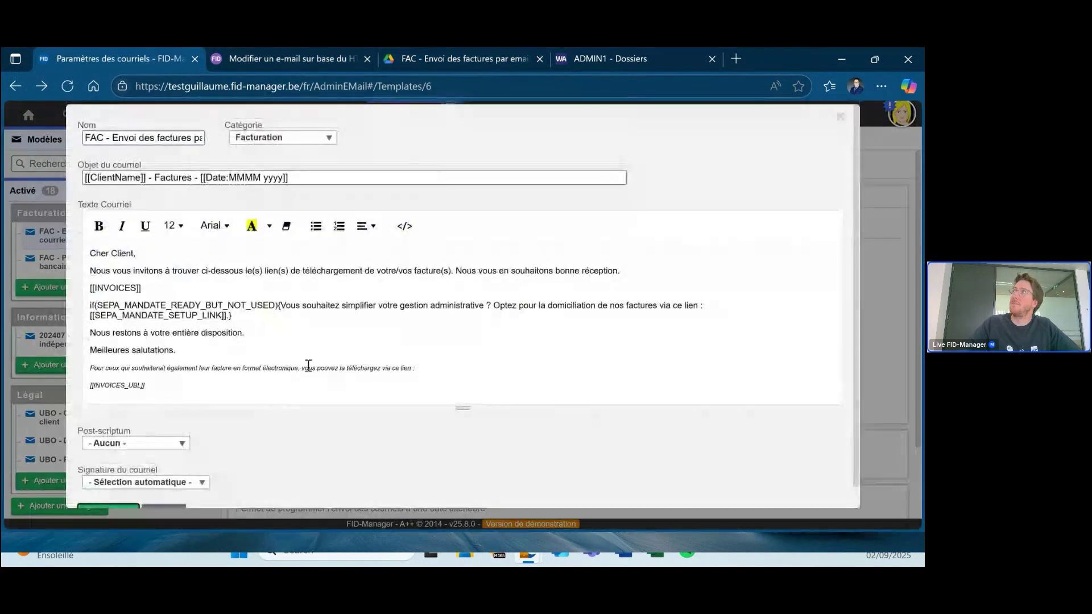
{"action": "left_click", "coordinate": [403, 226]}
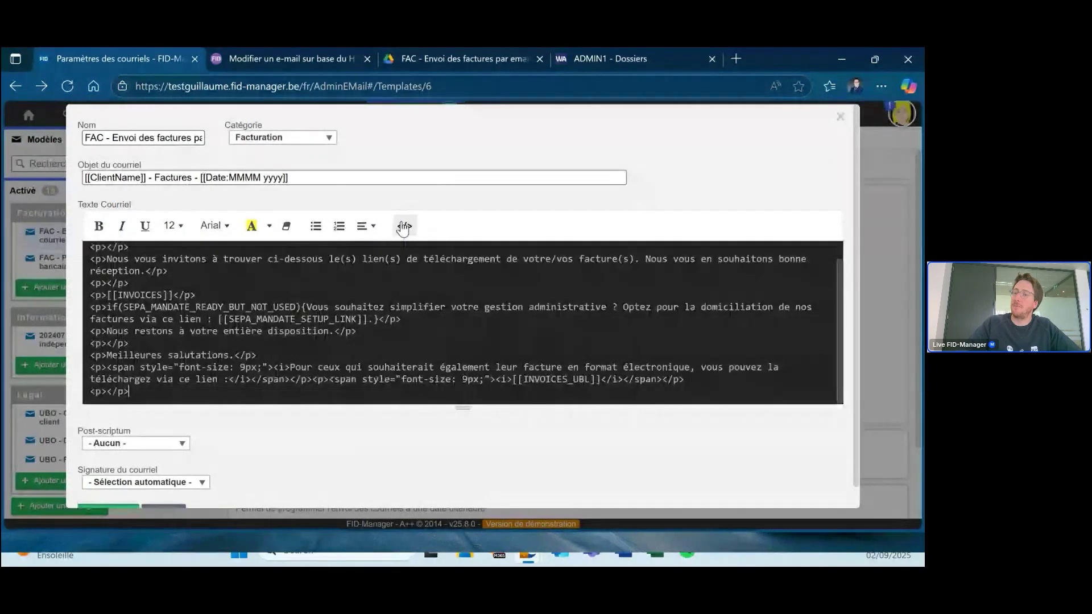
{"action": "key", "text": "ctrl+a"}
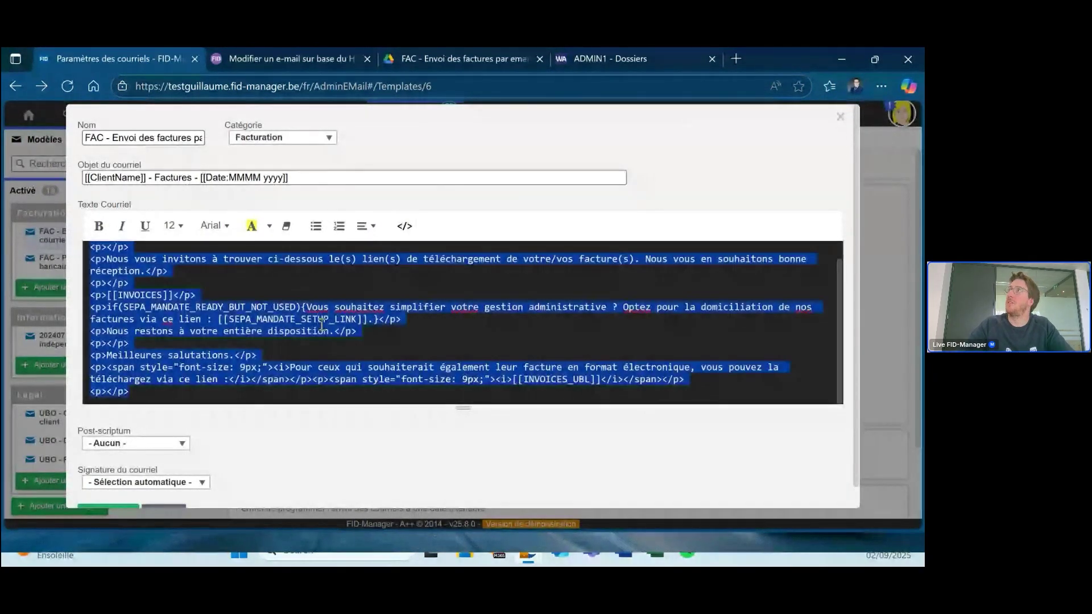
{"action": "key", "text": "Right"}
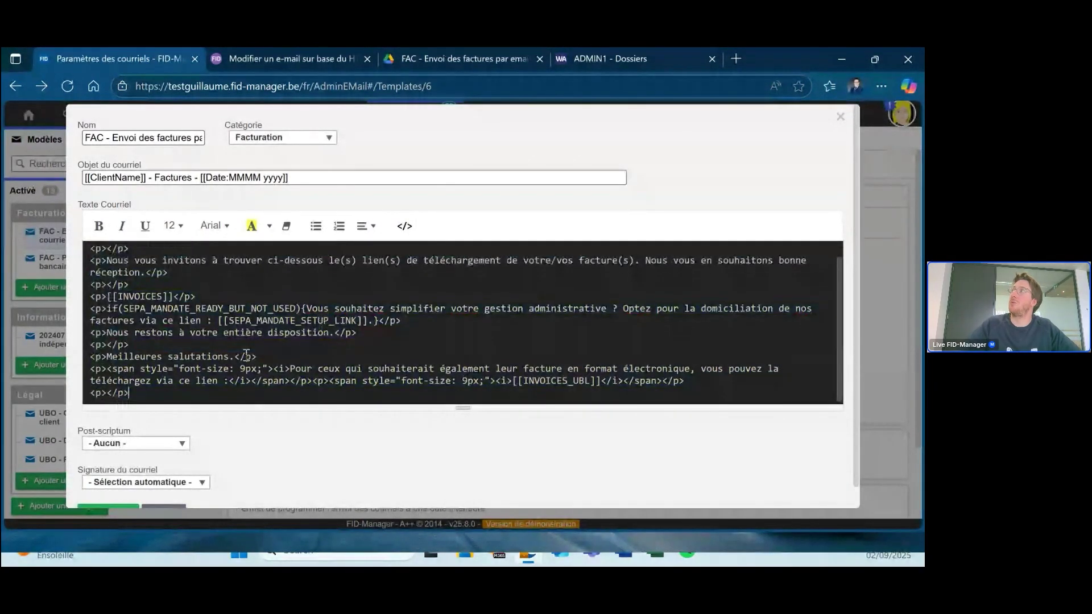
{"action": "left_click", "coordinate": [404, 225]}
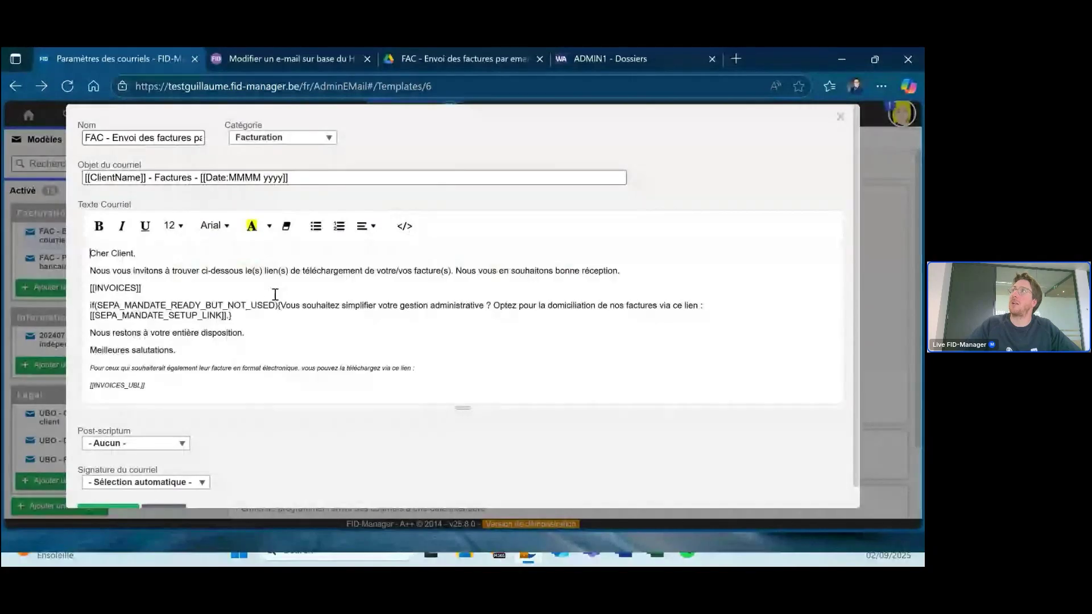
Examine the conditional SEPA_MANDATE_READY_BUT_NOT_USED passage in the template text and cancel the template edit.
{"action": "left_click_drag", "start_coordinate": [120, 301], "coordinate": [225, 304]}
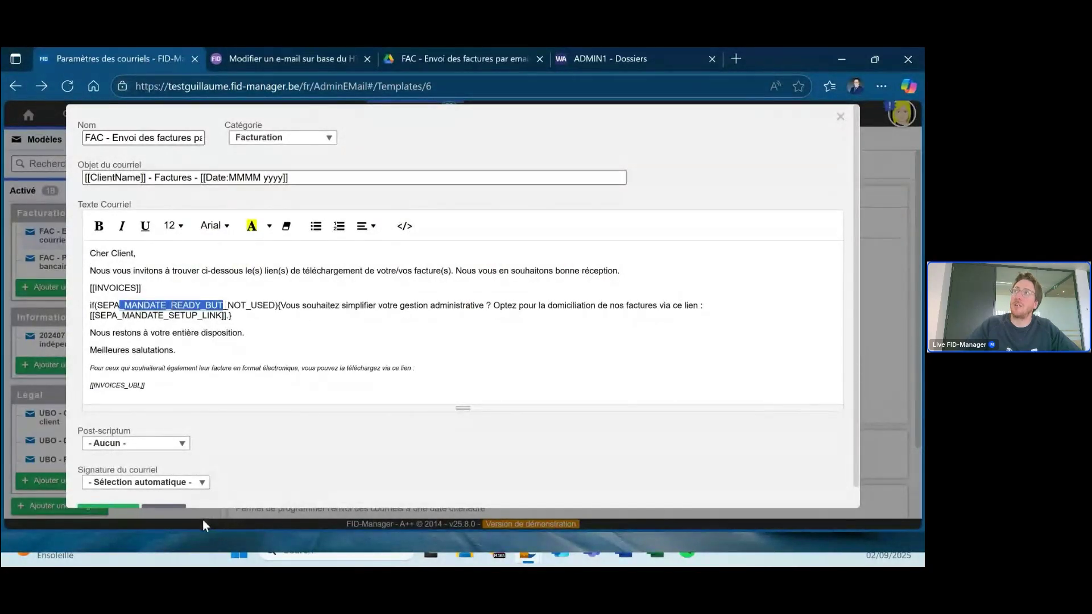
{"action": "scroll", "coordinate": [202, 520], "scroll_direction": "down", "scroll_amount": 1}
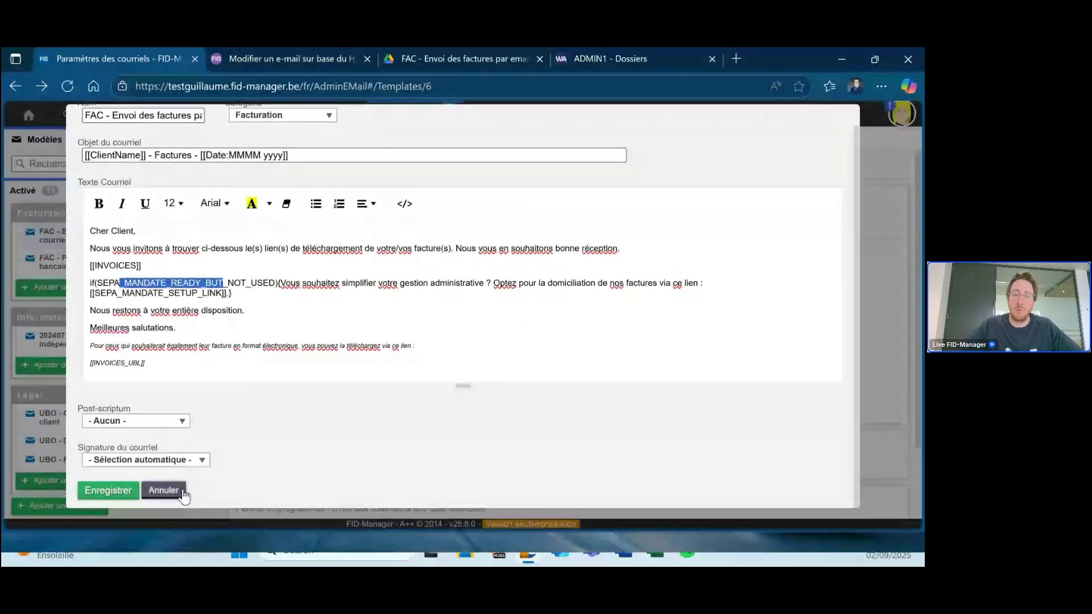
{"action": "left_click_drag", "start_coordinate": [247, 292], "coordinate": [81, 285]}
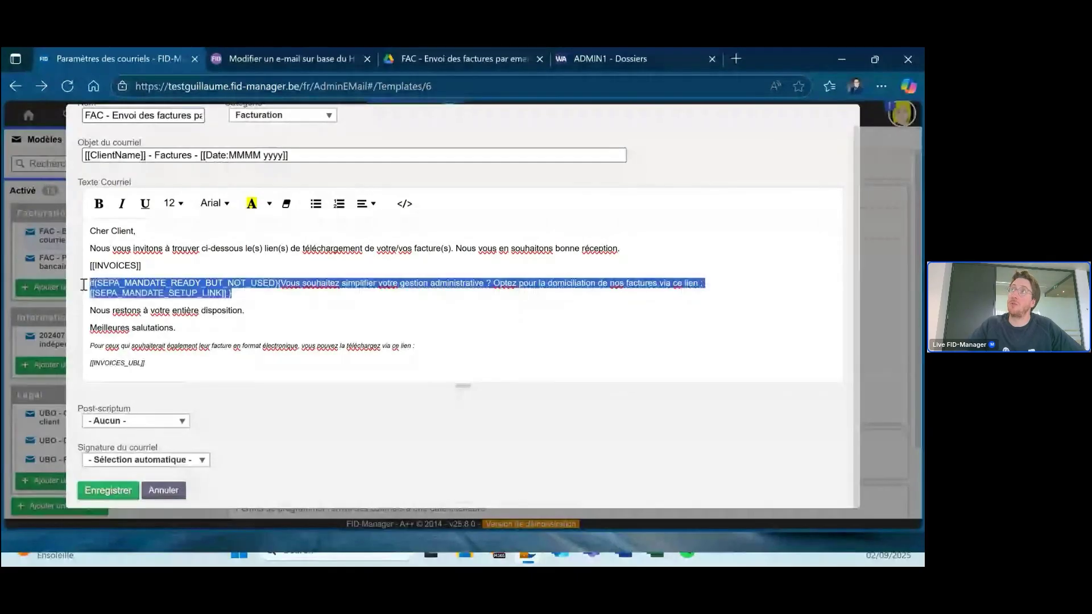
{"action": "left_click", "coordinate": [168, 497]}
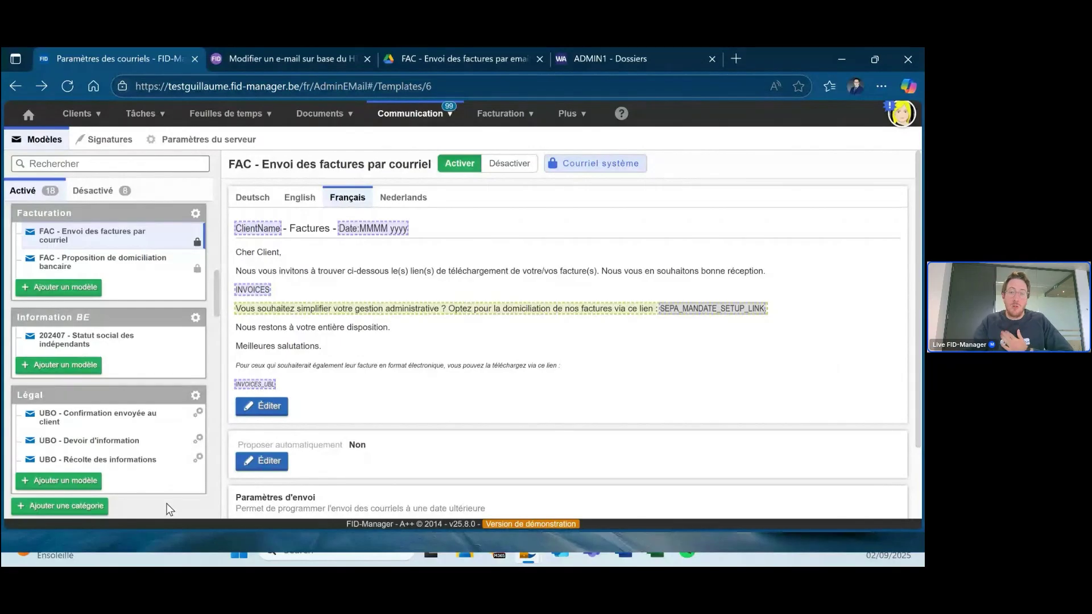
Open the list of all clients and select every client in it.
{"action": "left_click", "coordinate": [86, 115]}
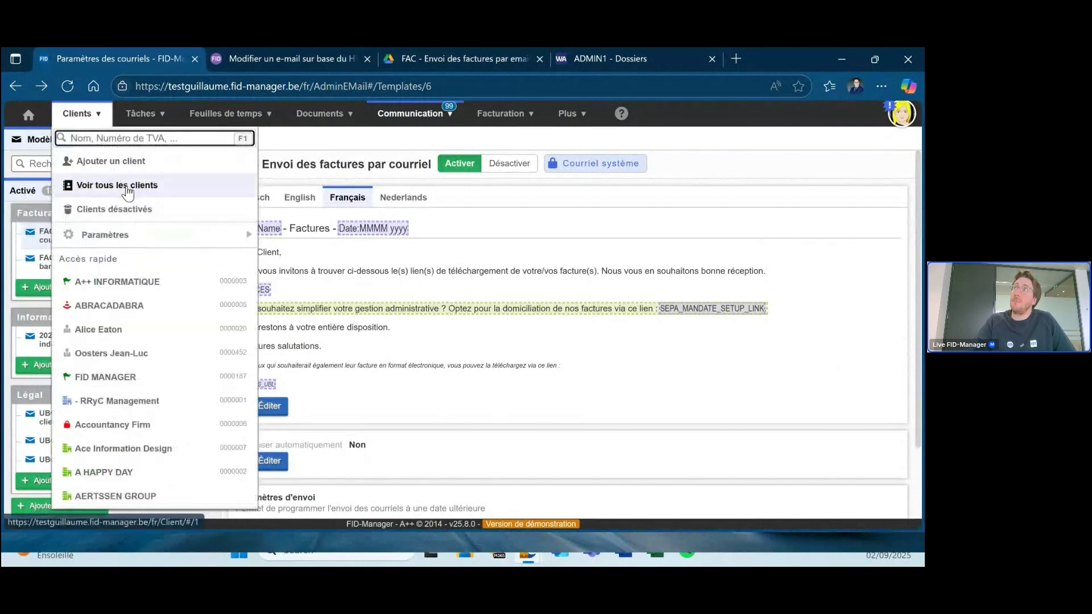
{"action": "left_click", "coordinate": [128, 188]}
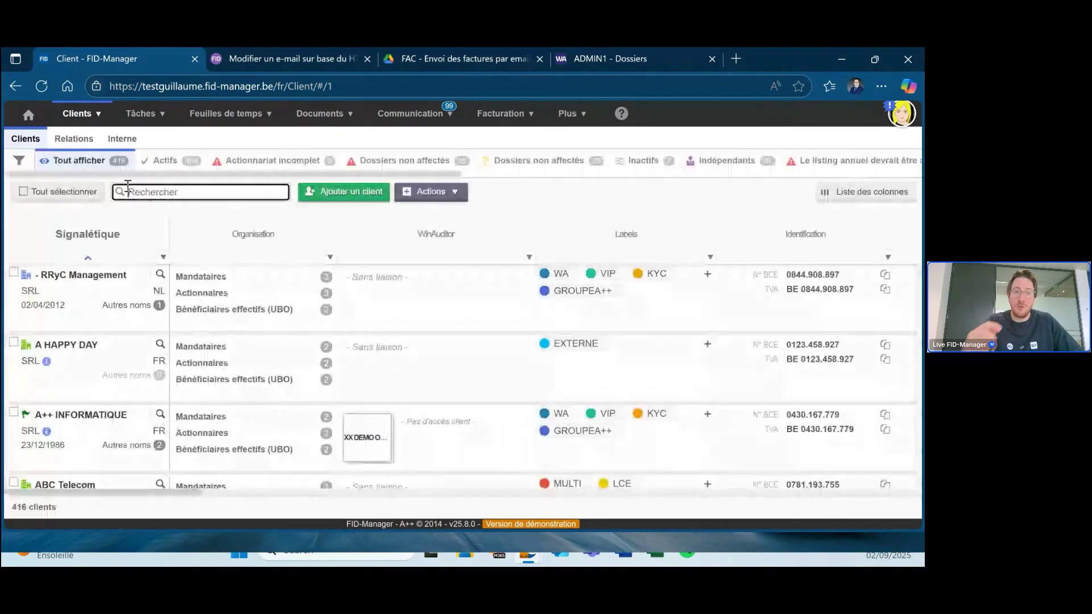
{"action": "left_click", "coordinate": [87, 196]}
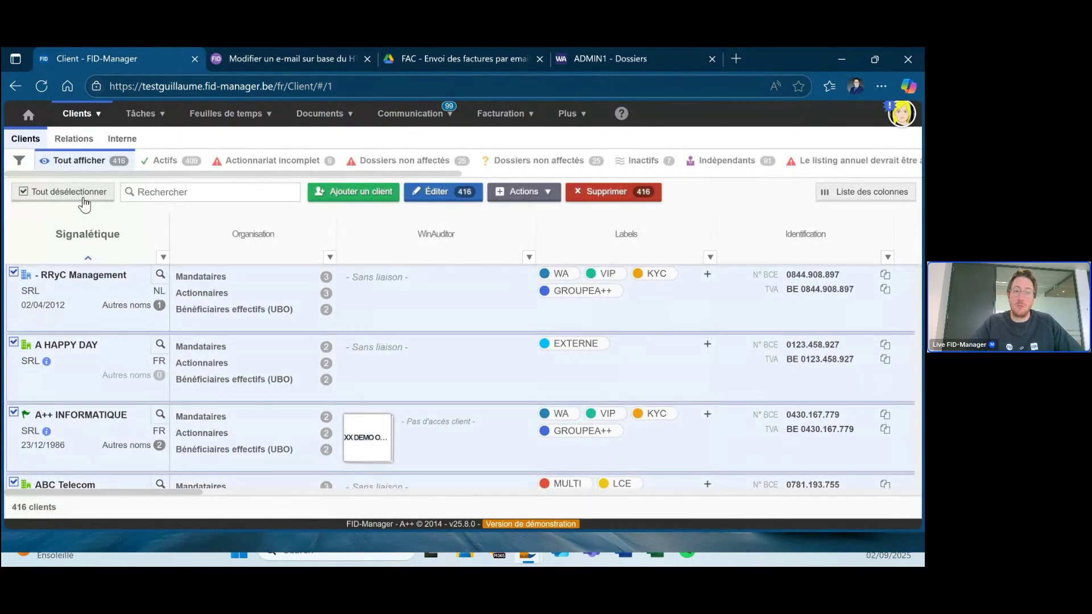
Start an email to all selected clients, search the email templates for "propo" and close the mailing without sending it.
{"action": "left_click", "coordinate": [525, 200]}
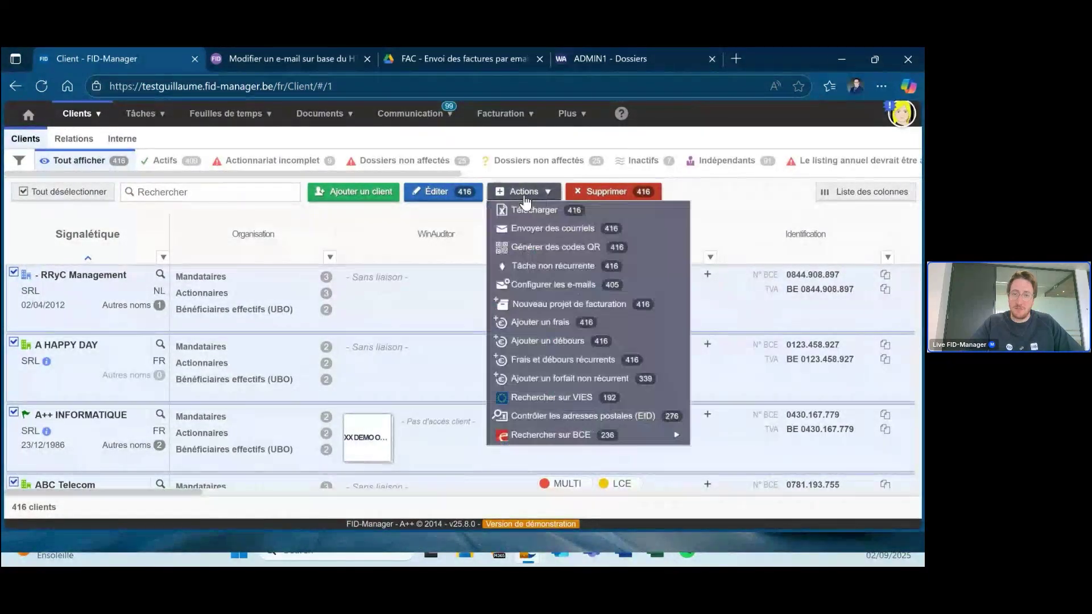
{"action": "left_click", "coordinate": [551, 230]}
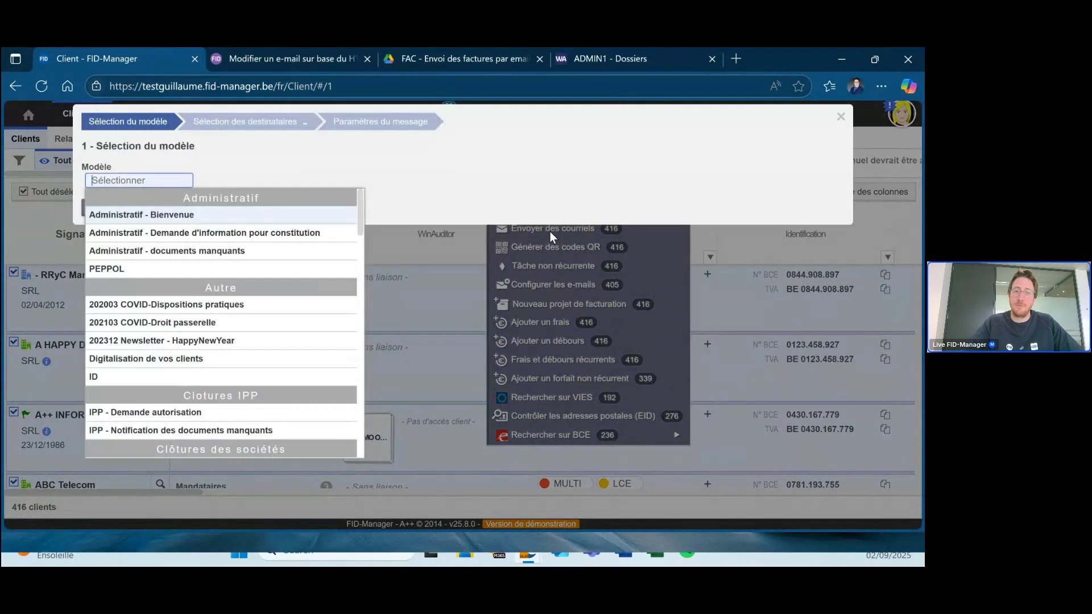
{"action": "type", "text": "p"}
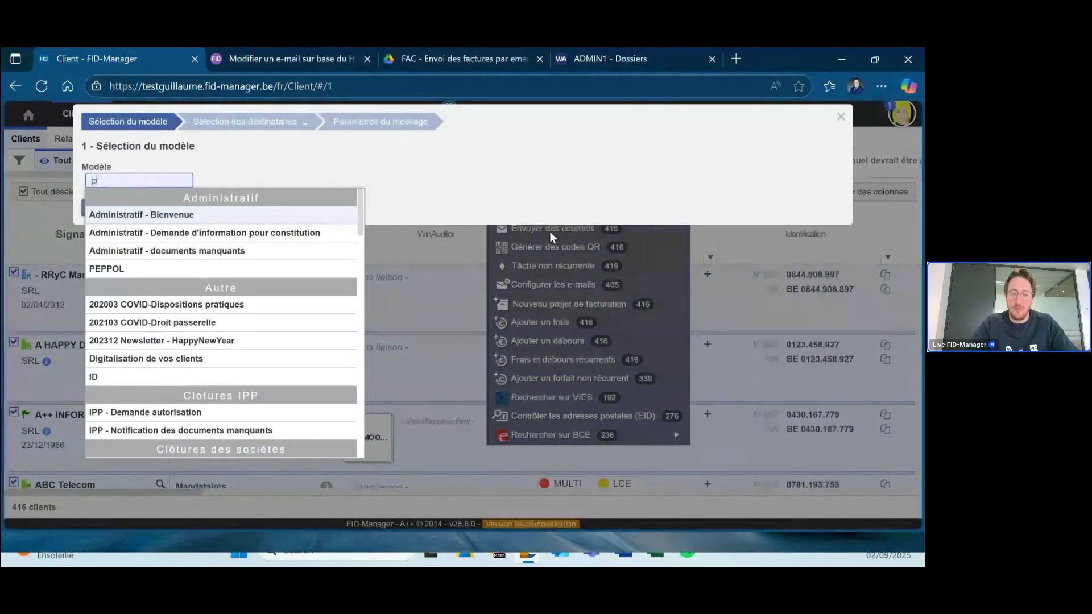
{"action": "type", "text": "ropo"}
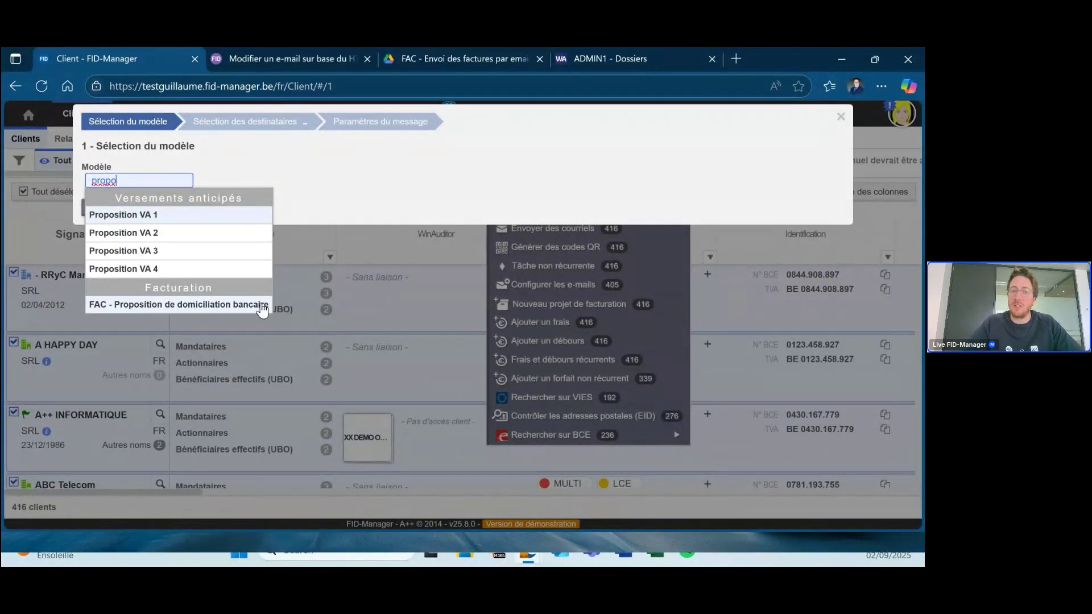
{"action": "left_click", "coordinate": [840, 122]}
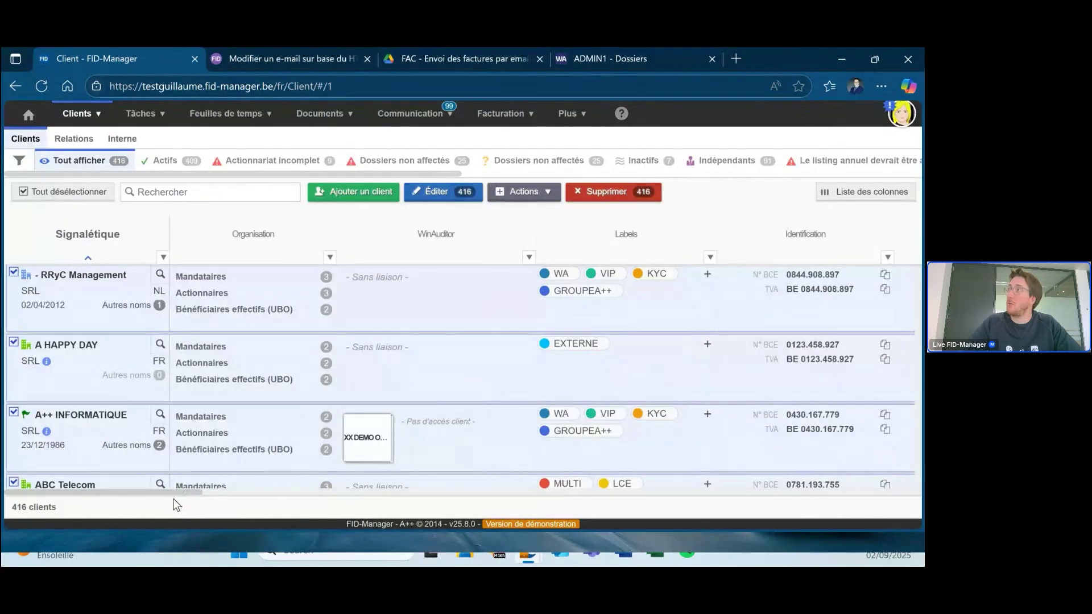
Filter the client list by billing mode, including every Mode de facturation except Facturé à un autre client.
{"action": "left_click_drag", "start_coordinate": [172, 494], "coordinate": [603, 493]}
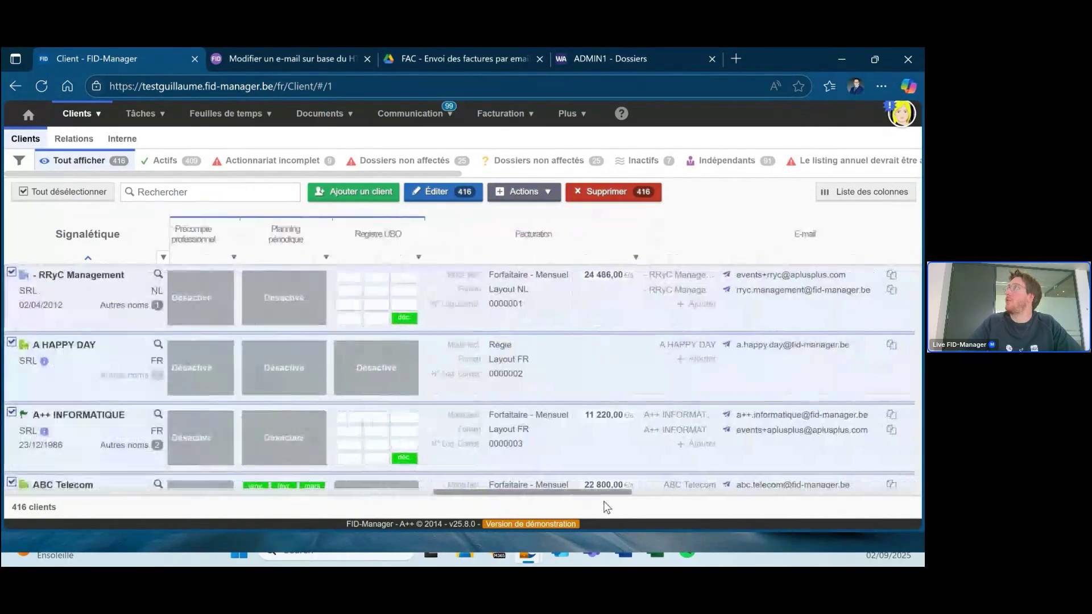
{"action": "left_click", "coordinate": [634, 257]}
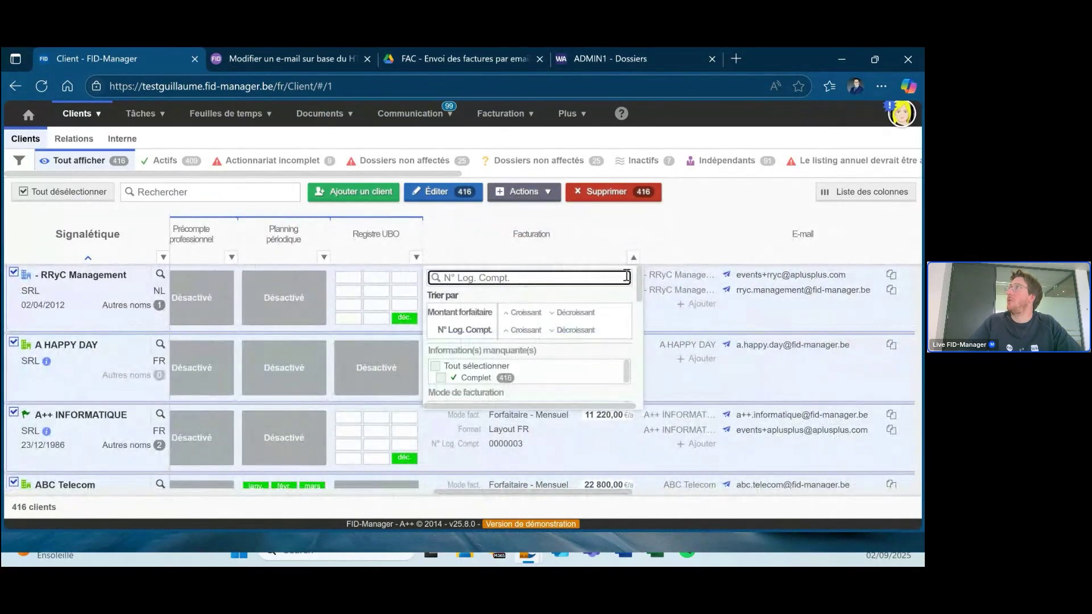
{"action": "scroll", "coordinate": [604, 323], "scroll_direction": "down", "scroll_amount": 2}
{"action": "scroll", "coordinate": [569, 333], "scroll_direction": "up", "scroll_amount": 1}
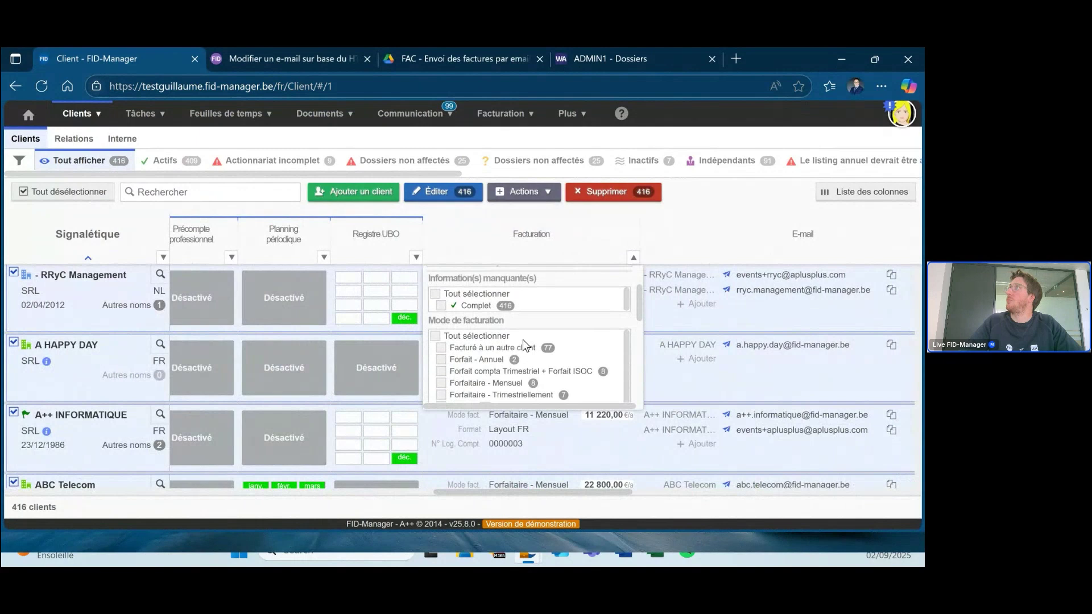
{"action": "left_click", "coordinate": [476, 337]}
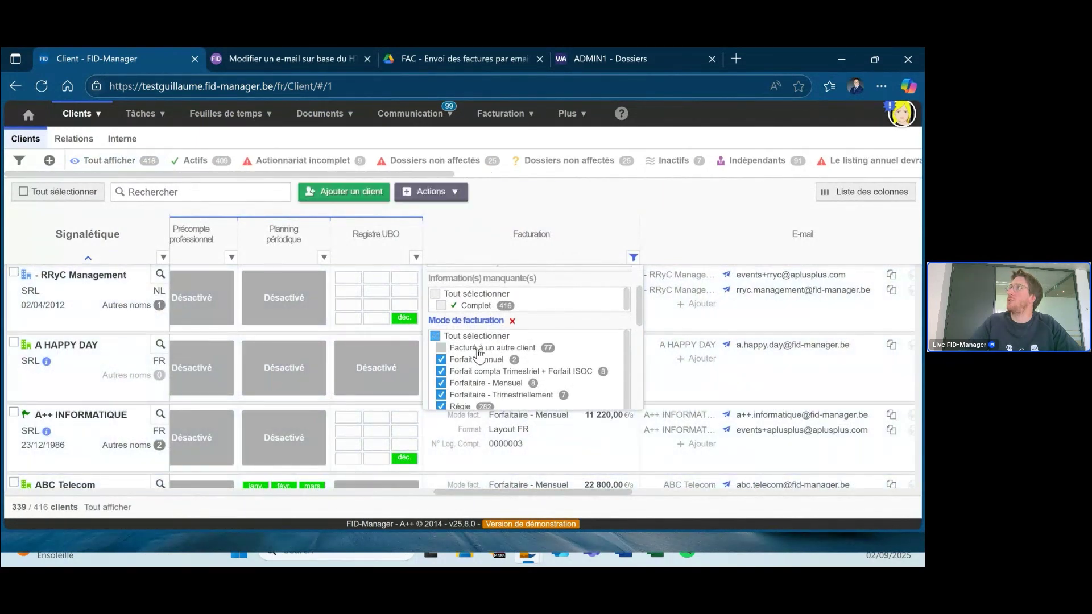
{"action": "left_click", "coordinate": [492, 349]}
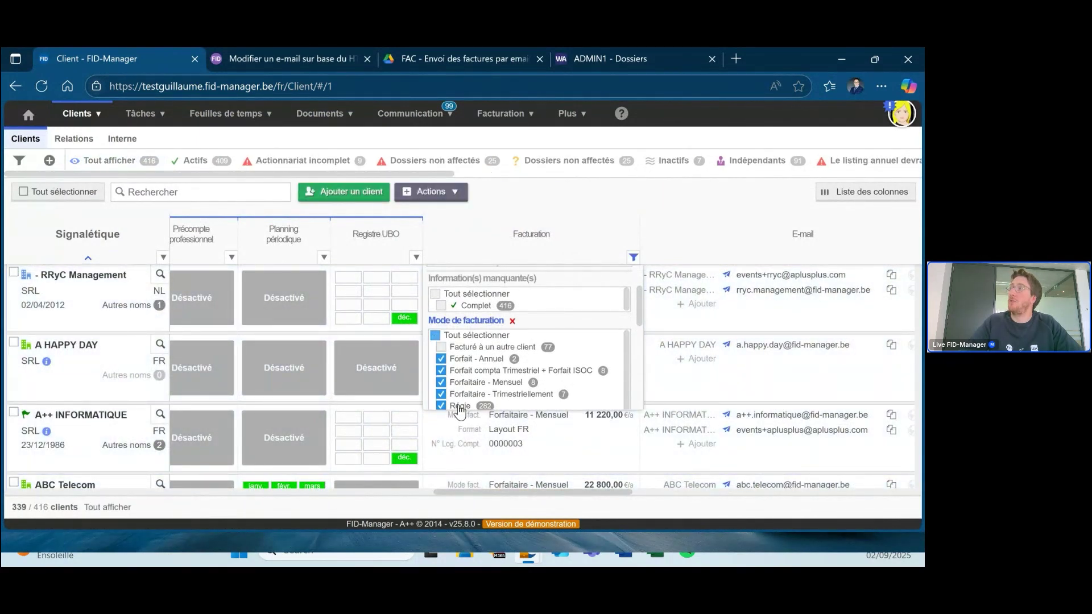
{"action": "scroll", "coordinate": [469, 407], "scroll_direction": "down", "scroll_amount": 1}
{"action": "scroll", "coordinate": [475, 358], "scroll_direction": "down", "scroll_amount": 1}
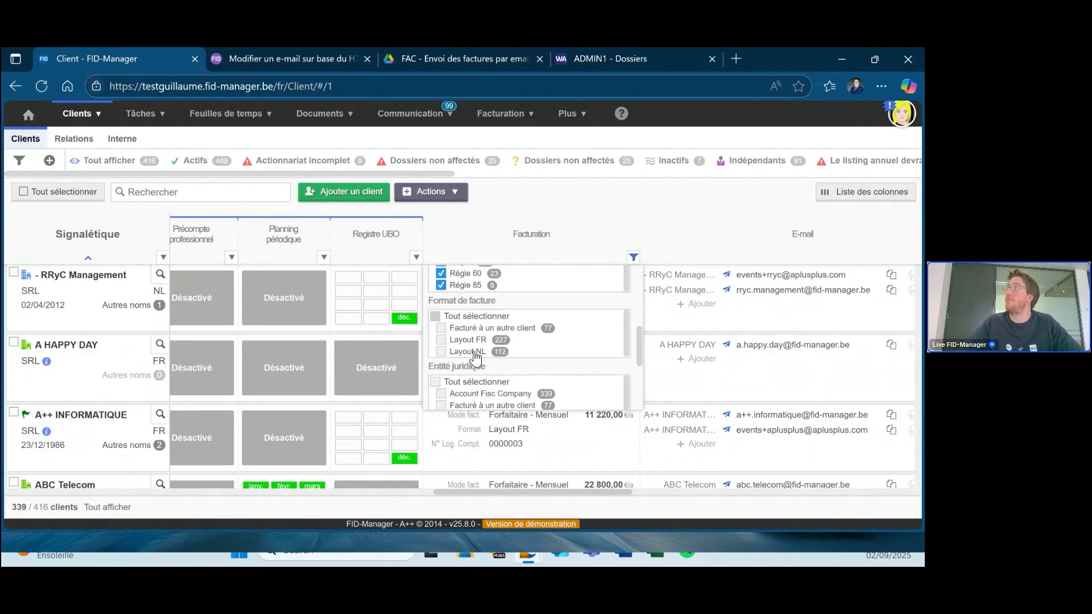
Start an email to all filtered clients with the template FAC - Proposition de domiciliation bancaire and proceed to the message parameters.
{"action": "left_click", "coordinate": [435, 192]}
{"action": "left_click", "coordinate": [458, 231]}
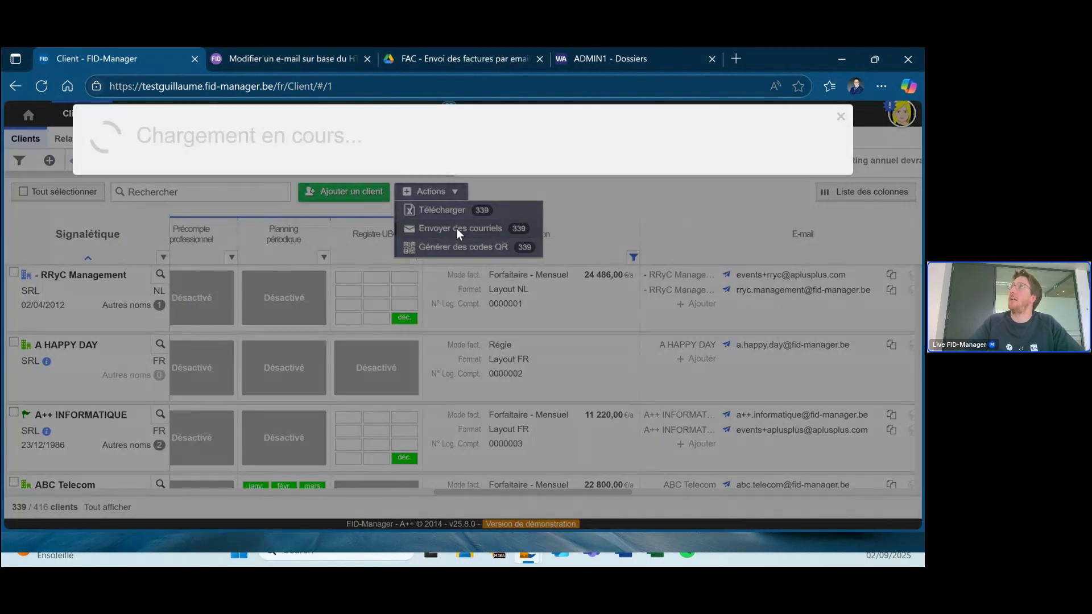
{"action": "left_click", "coordinate": [130, 181]}
{"action": "type", "text": "domi"}
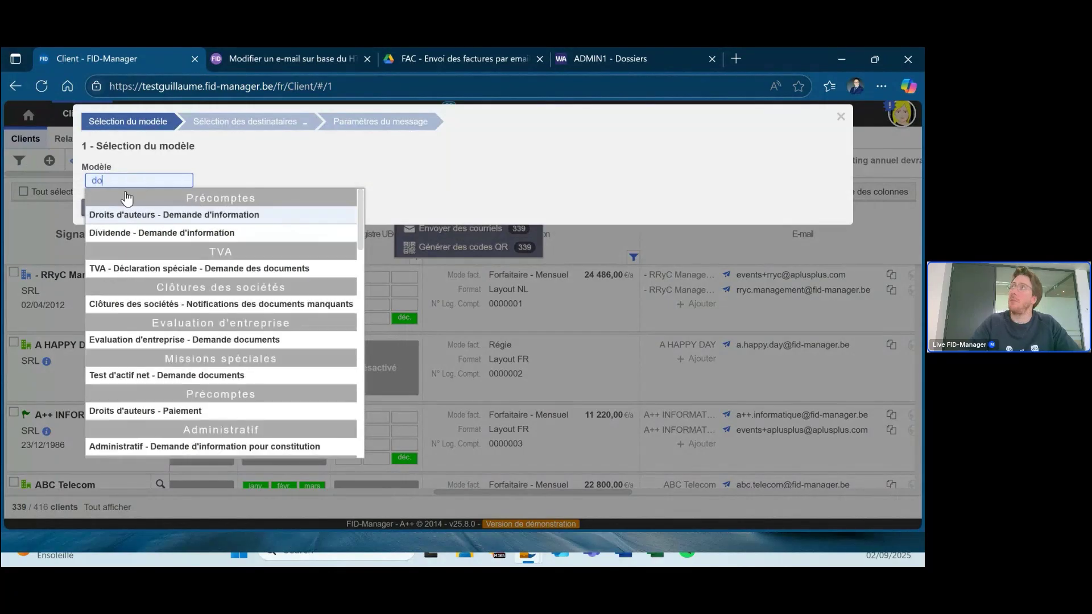
{"action": "key", "text": "Return"}
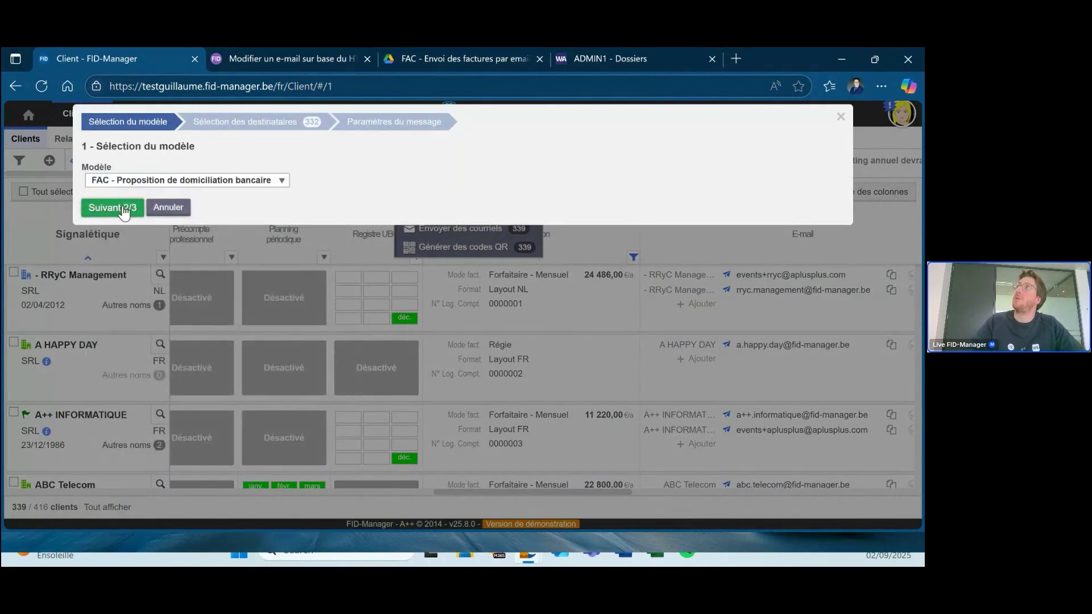
{"action": "left_click", "coordinate": [123, 208]}
{"action": "left_click", "coordinate": [173, 510]}
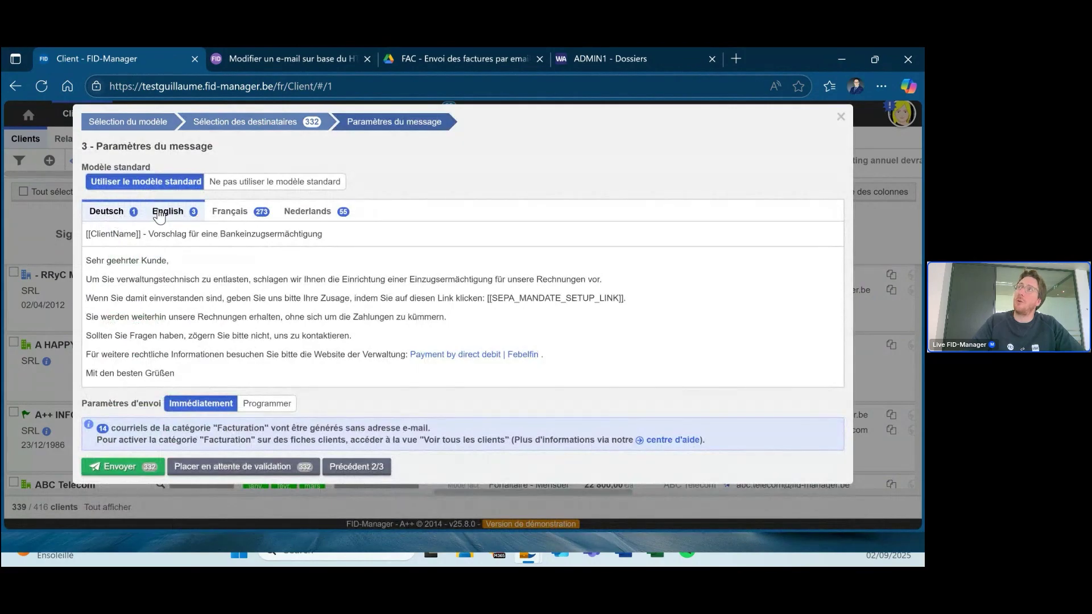
Check the English and French versions of the message, place all the emails in the awaiting-validation queue and close the summary.
{"action": "left_click", "coordinate": [166, 212]}
{"action": "left_click", "coordinate": [225, 212]}
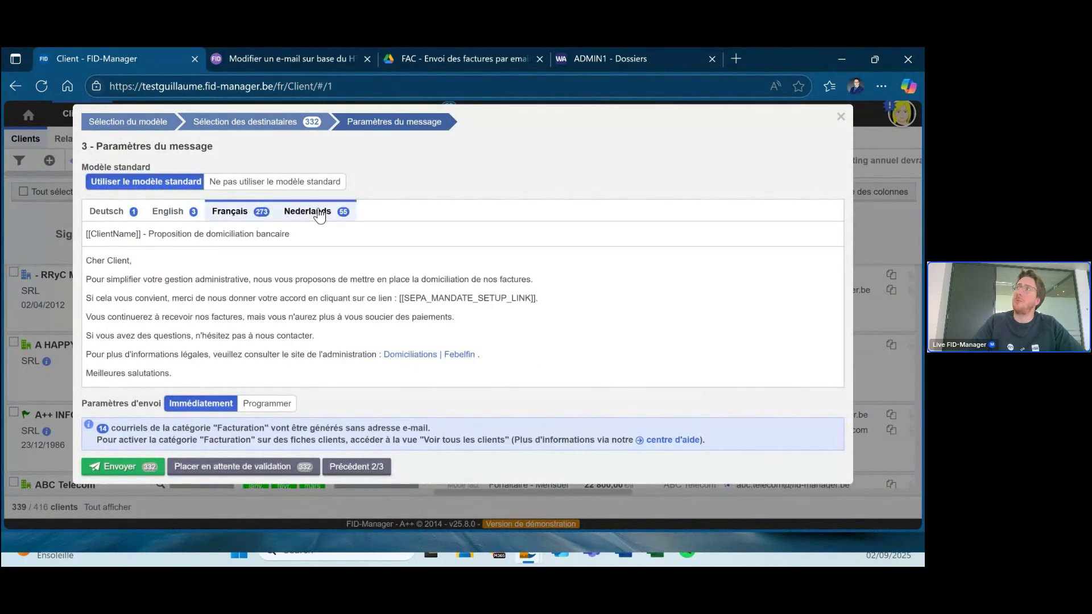
{"action": "left_click", "coordinate": [281, 477]}
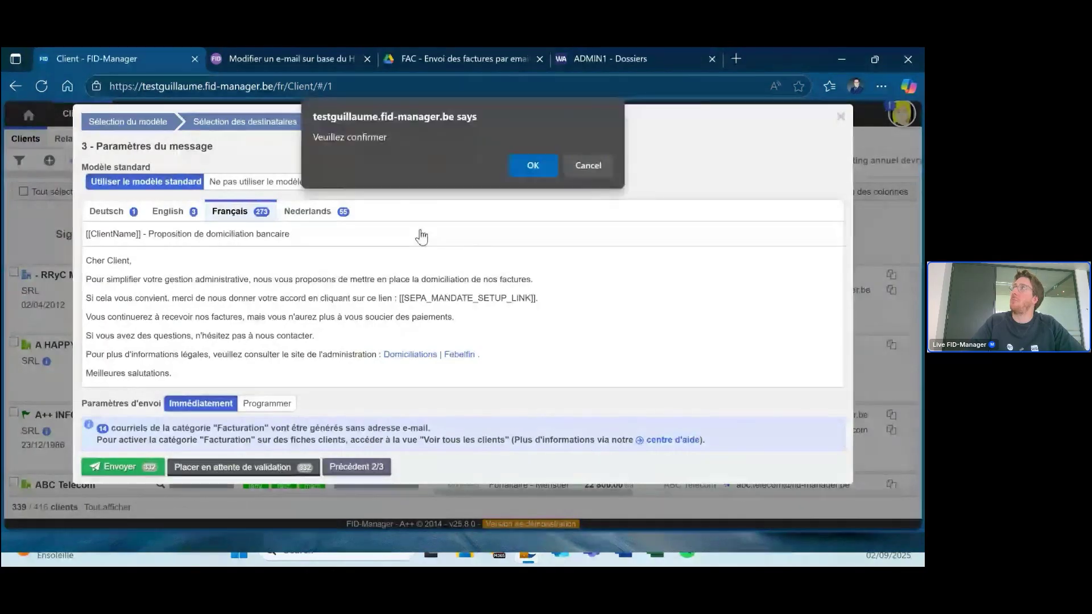
{"action": "left_click", "coordinate": [524, 171]}
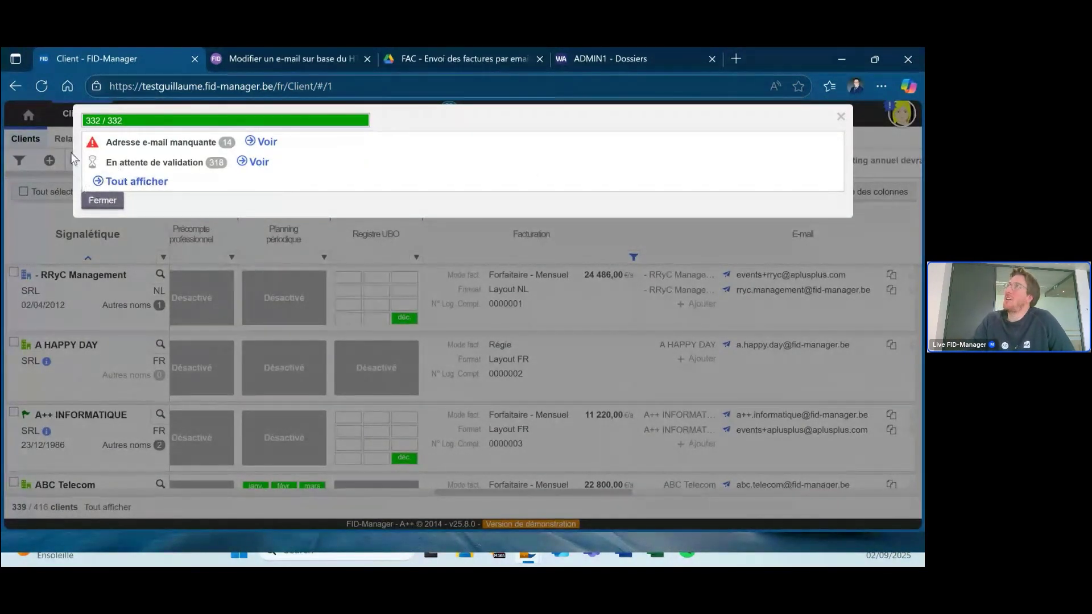
{"action": "left_click_drag", "start_coordinate": [118, 185], "coordinate": [111, 208]}
{"action": "left_click", "coordinate": [111, 205]}
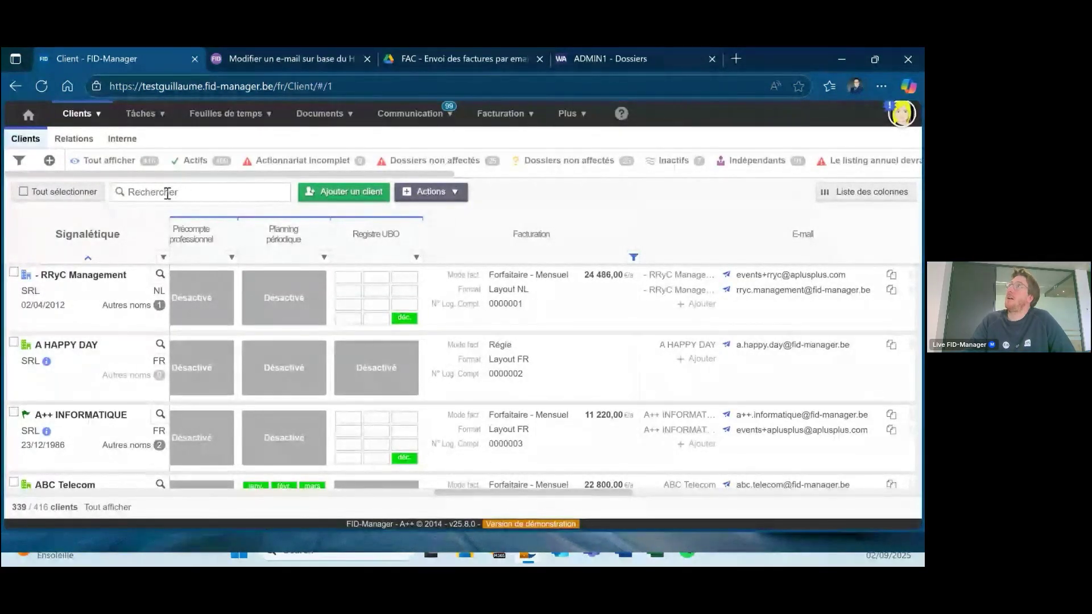
Open the A++ INFORMATIQUE direct debit proposal among the client Facturation emails awaiting validation for September 2025.
{"action": "left_click", "coordinate": [441, 114]}
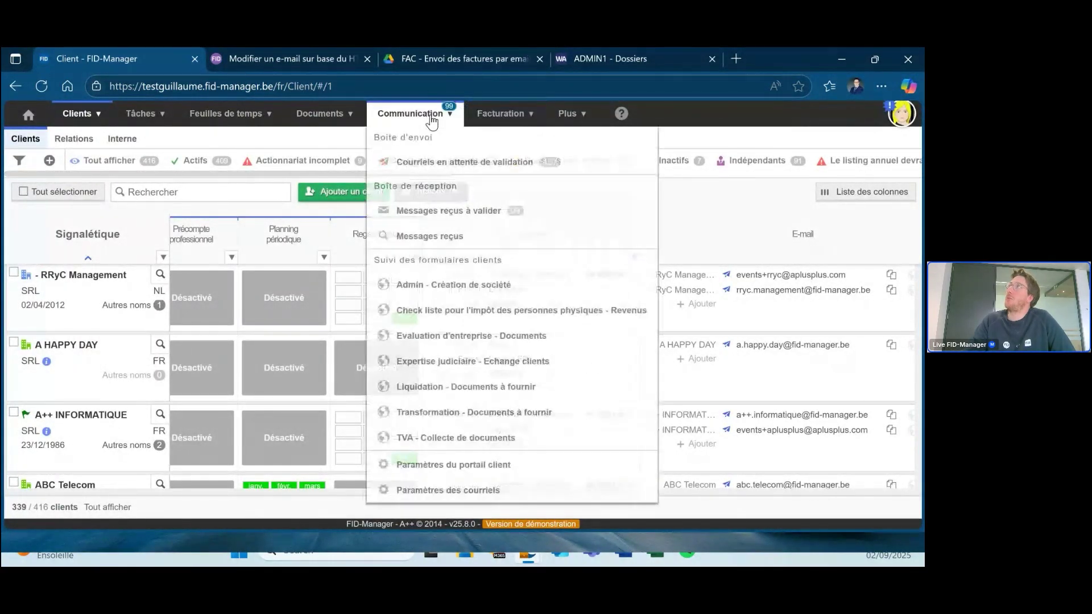
{"action": "left_click", "coordinate": [470, 165]}
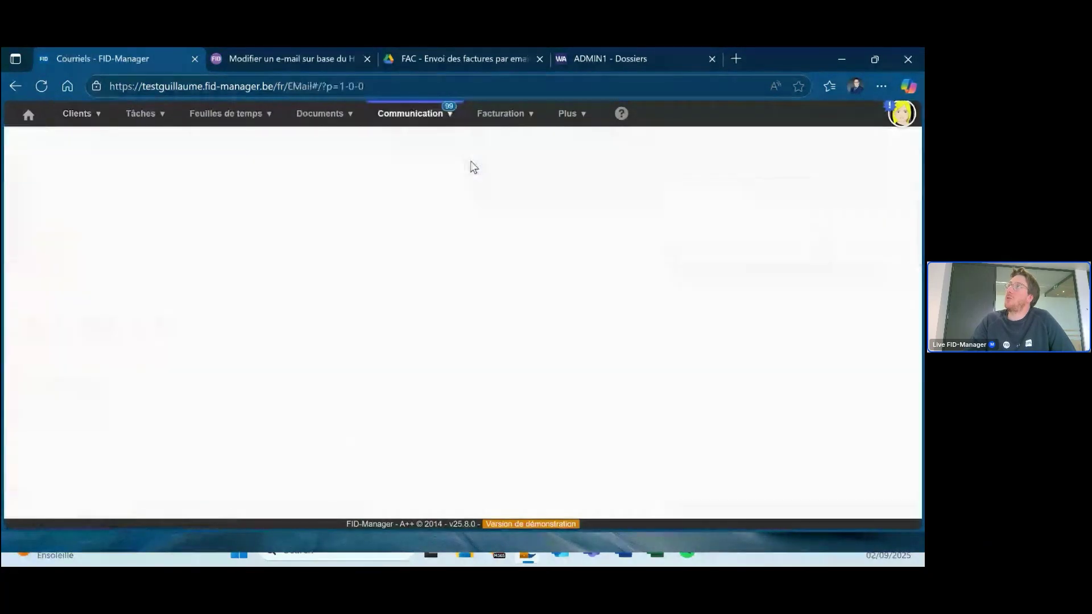
{"action": "left_click", "coordinate": [636, 161]}
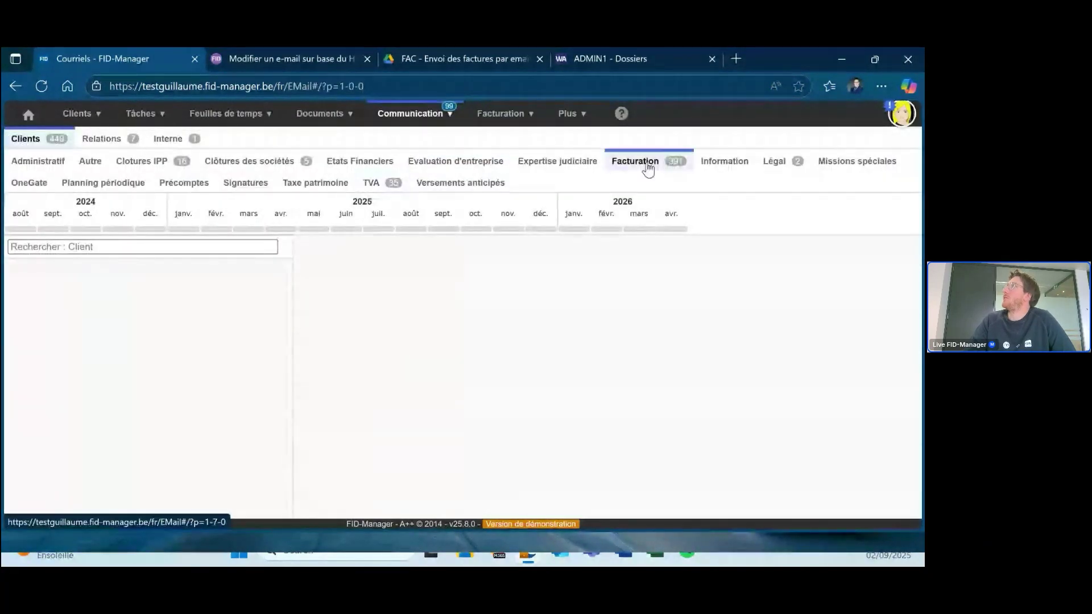
{"action": "left_click", "coordinate": [444, 230]}
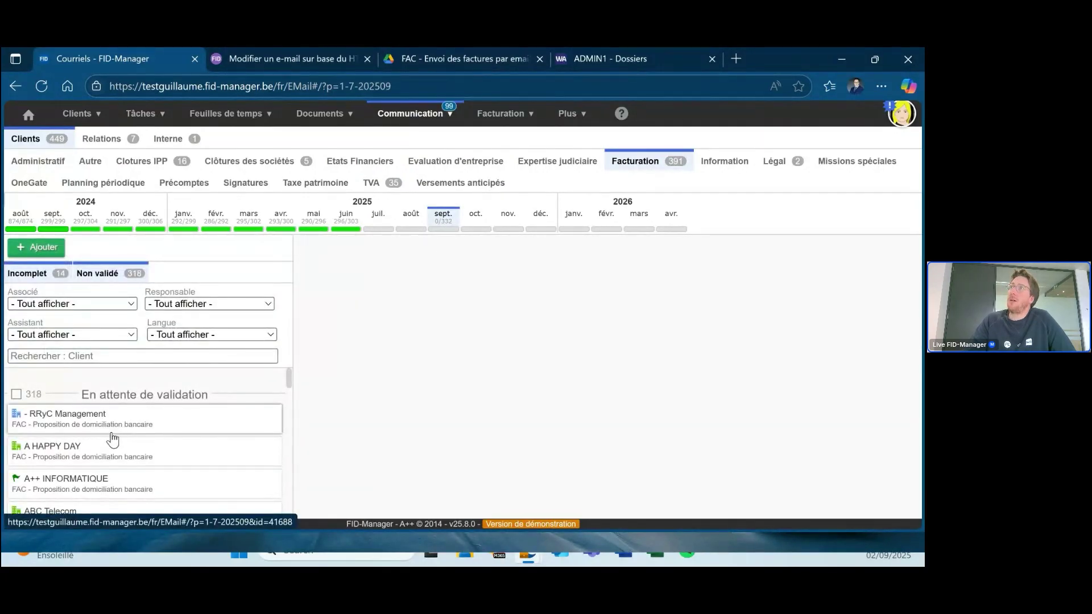
{"action": "scroll", "coordinate": [110, 438], "scroll_direction": "down", "scroll_amount": 2}
{"action": "left_click", "coordinate": [103, 414]}
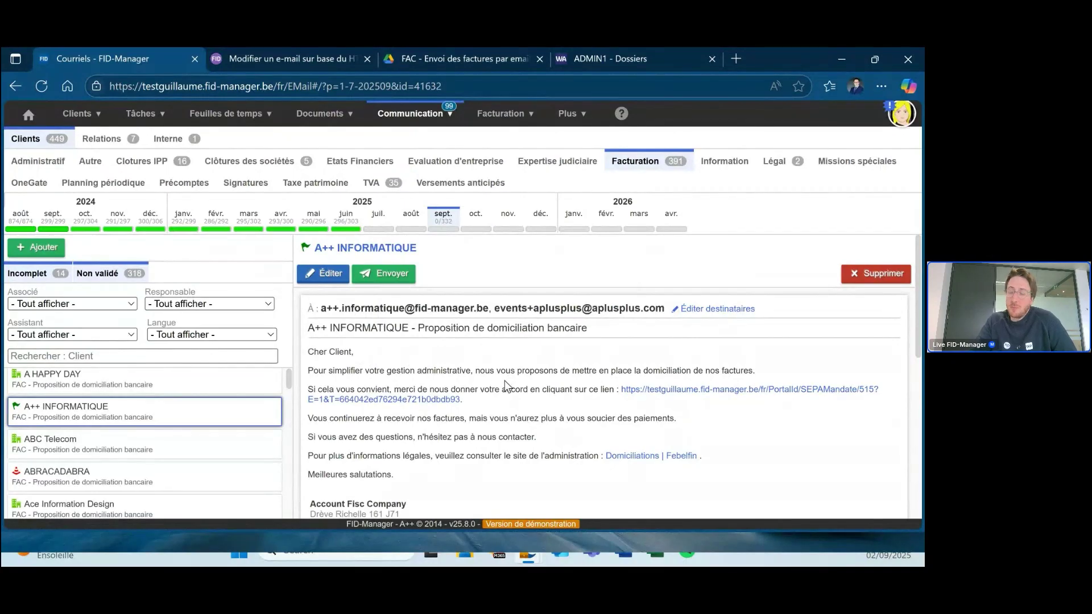
{"action": "scroll", "coordinate": [545, 414], "scroll_direction": "down", "scroll_amount": 1}
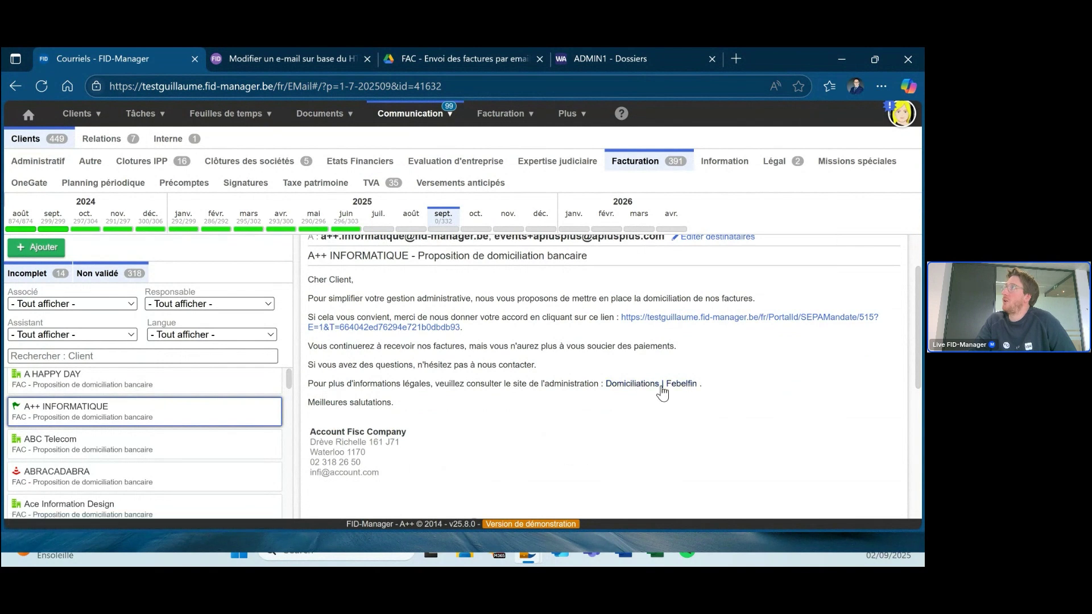
Open the SEPA mandate link from the email in a separate tab and check the account choices offered for the IBAN to debit.
{"action": "middle_click", "coordinate": [681, 325]}
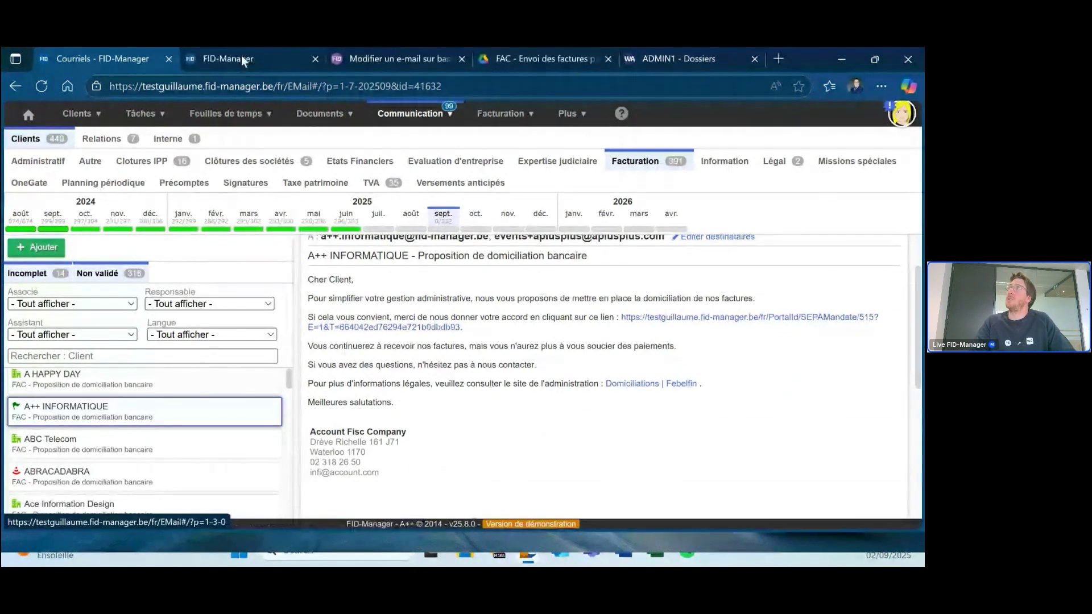
{"action": "left_click", "coordinate": [241, 55]}
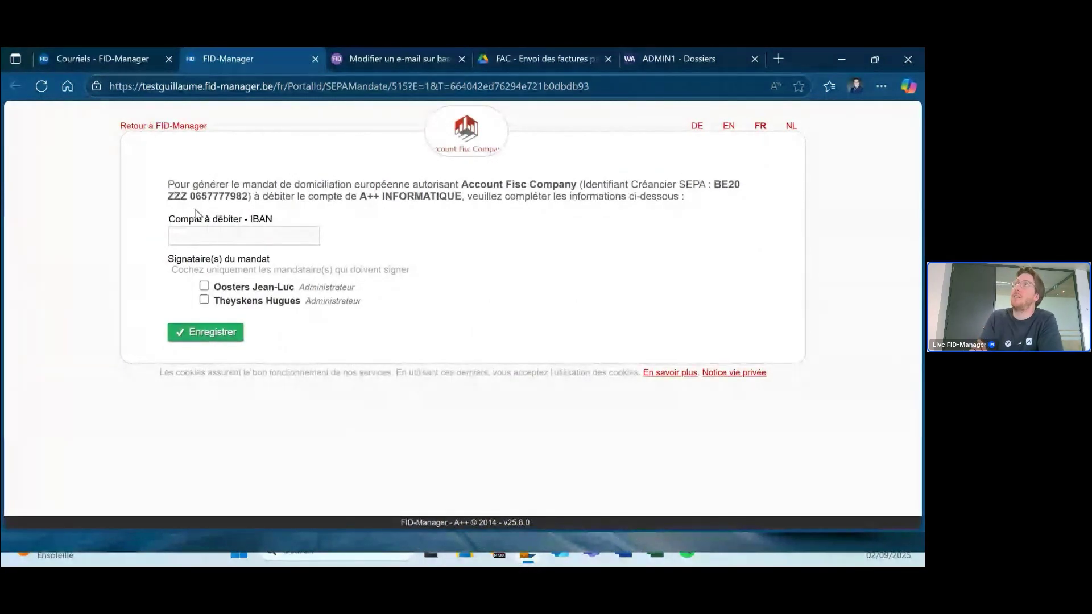
{"action": "left_click", "coordinate": [208, 235]}
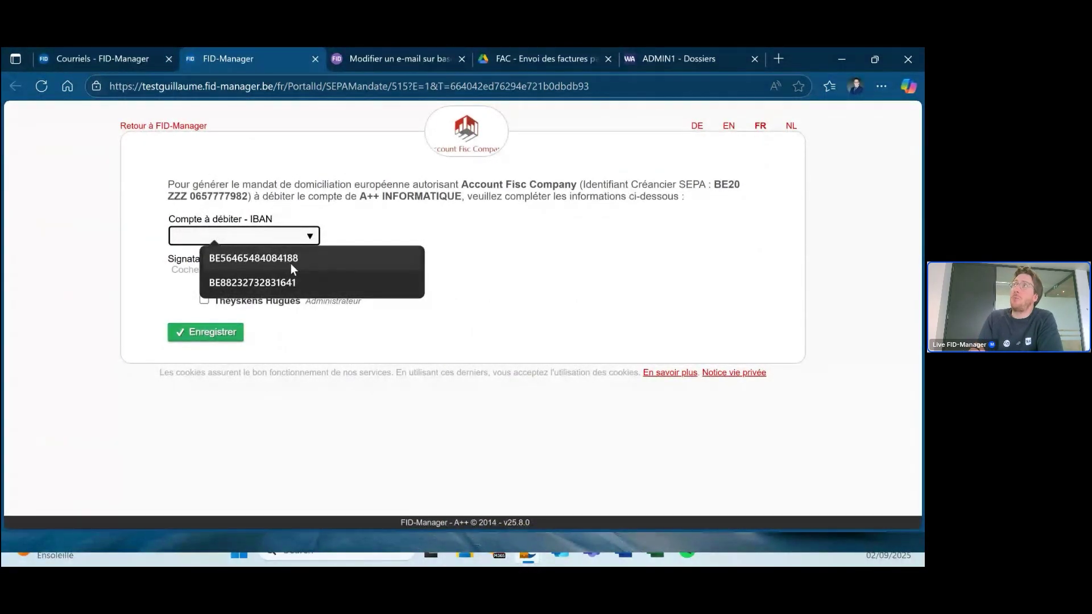
{"action": "left_click", "coordinate": [372, 193]}
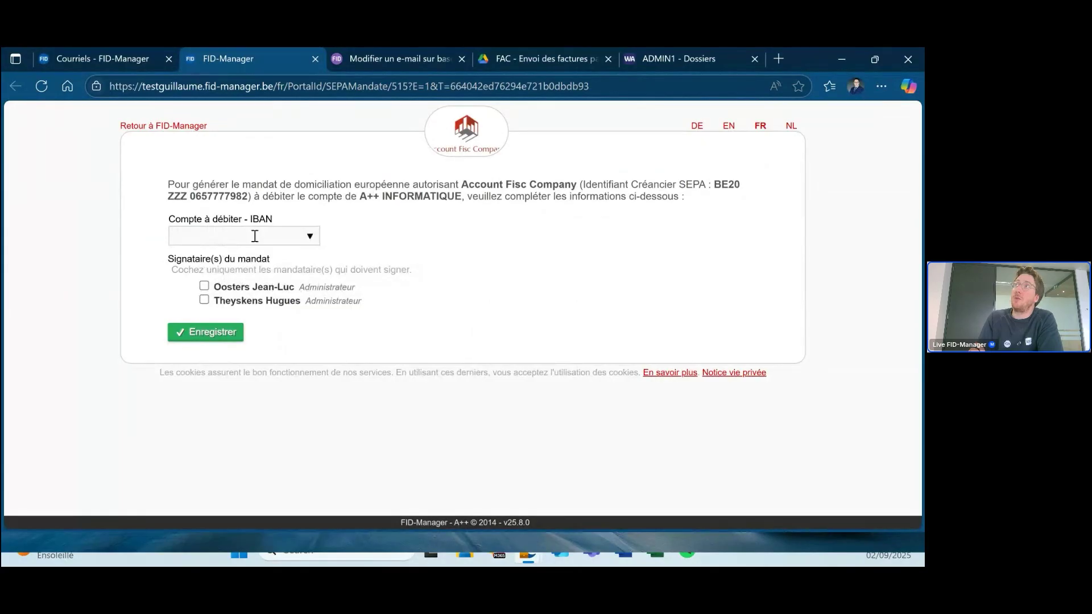
{"action": "left_click", "coordinate": [255, 236]}
{"action": "left_click", "coordinate": [391, 216]}
Open the A++ INFORMATIQUE client file from the email and examine the bank accounts recorded in its Banque section.
{"action": "left_click", "coordinate": [124, 63]}
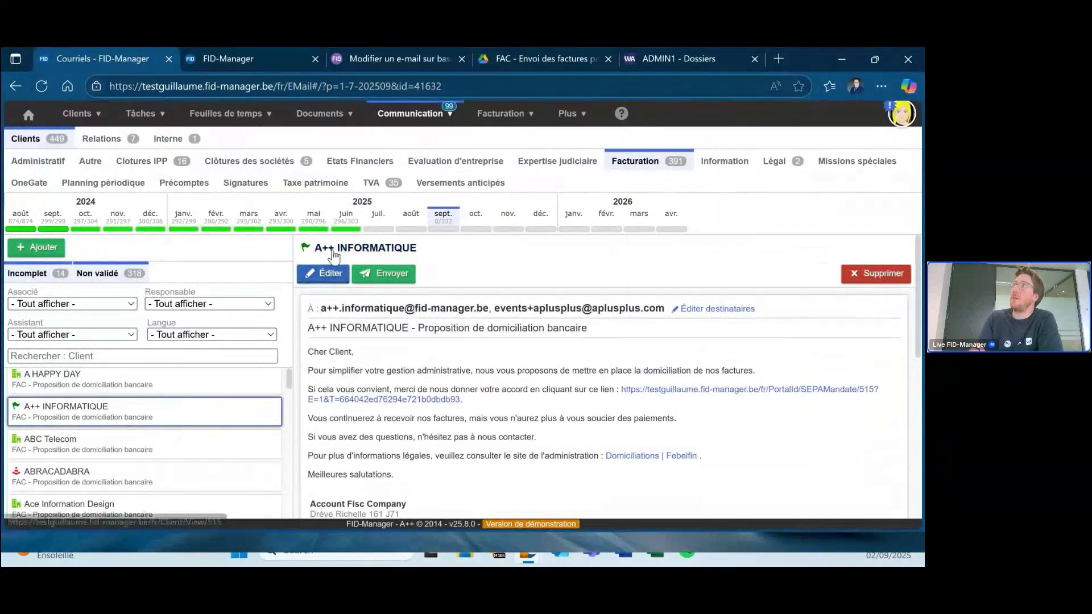
{"action": "left_click", "coordinate": [336, 253]}
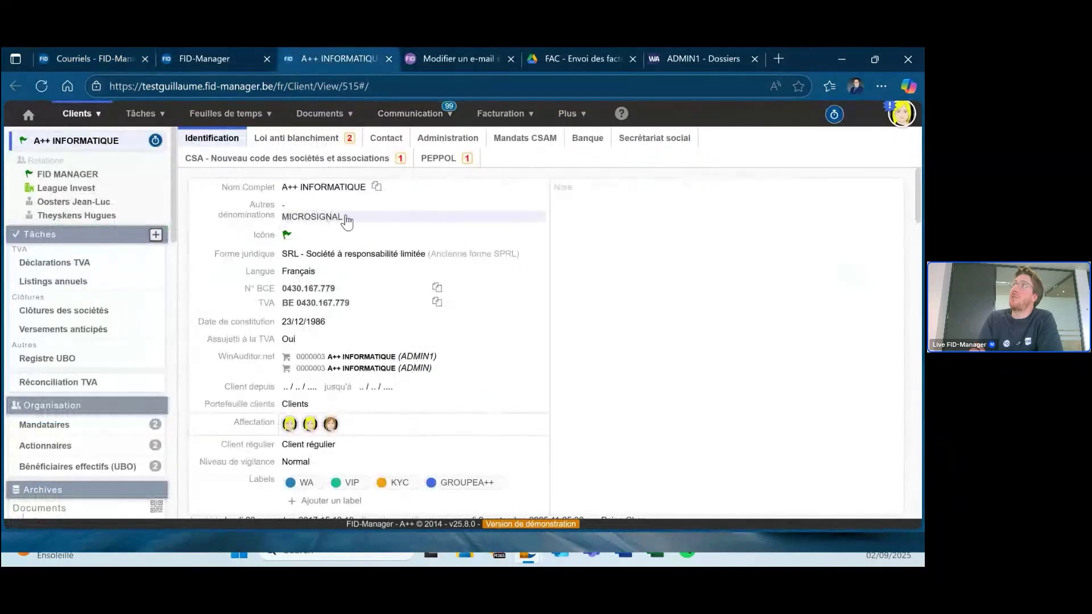
{"action": "scroll", "coordinate": [425, 268], "scroll_direction": "down", "scroll_amount": 10}
{"action": "scroll", "coordinate": [428, 286], "scroll_direction": "down", "scroll_amount": 10}
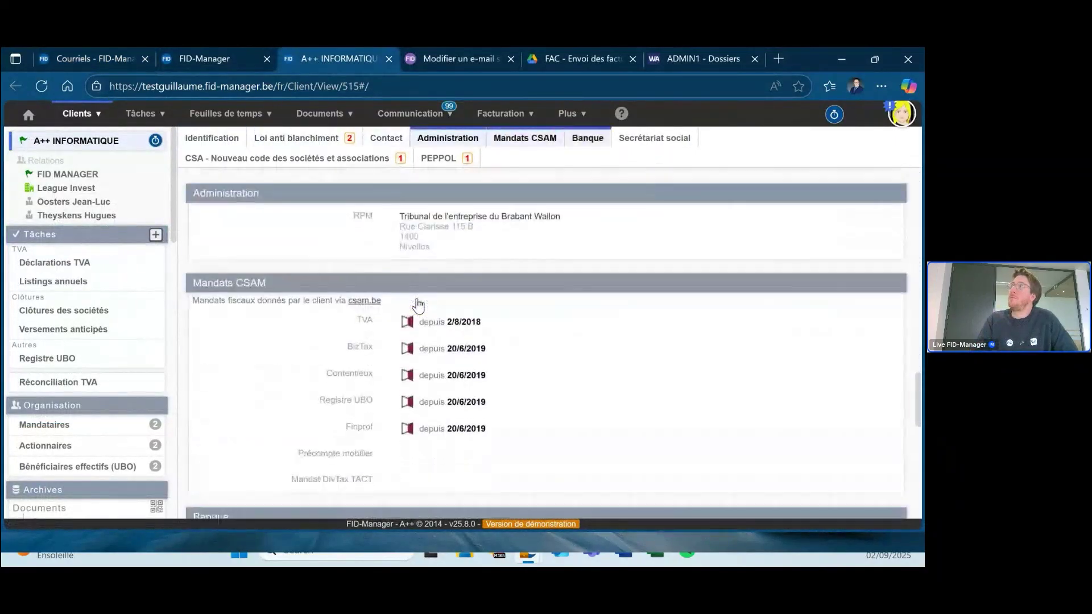
{"action": "scroll", "coordinate": [418, 306], "scroll_direction": "down", "scroll_amount": 4}
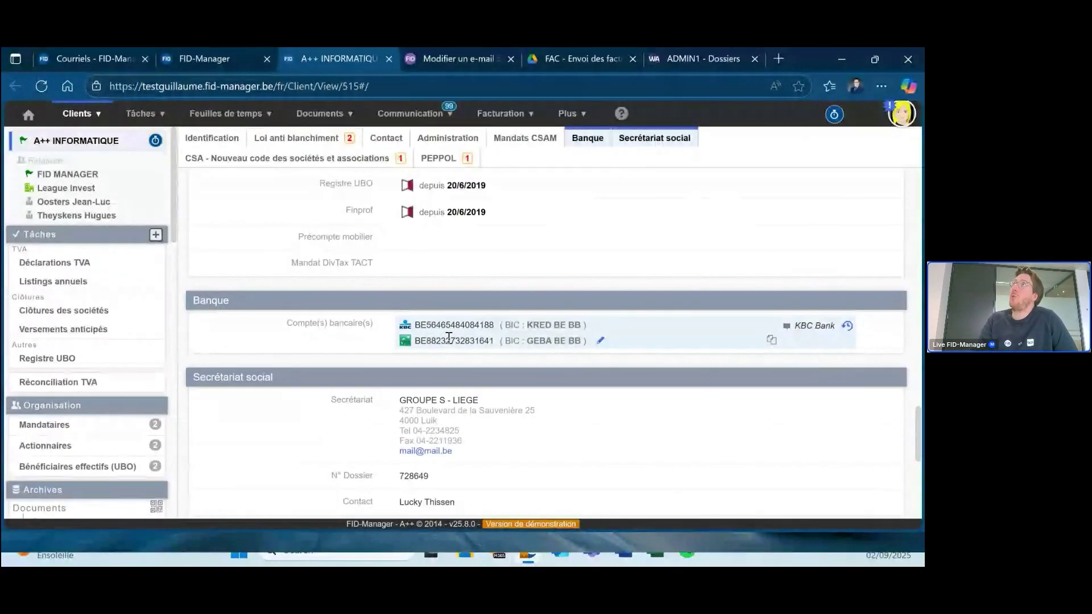
Complete the client's mandate form with the first proposed IBAN and the first administrator as signatory, and save it with confirmation.
{"action": "left_click", "coordinate": [230, 57]}
{"action": "left_click", "coordinate": [230, 235]}
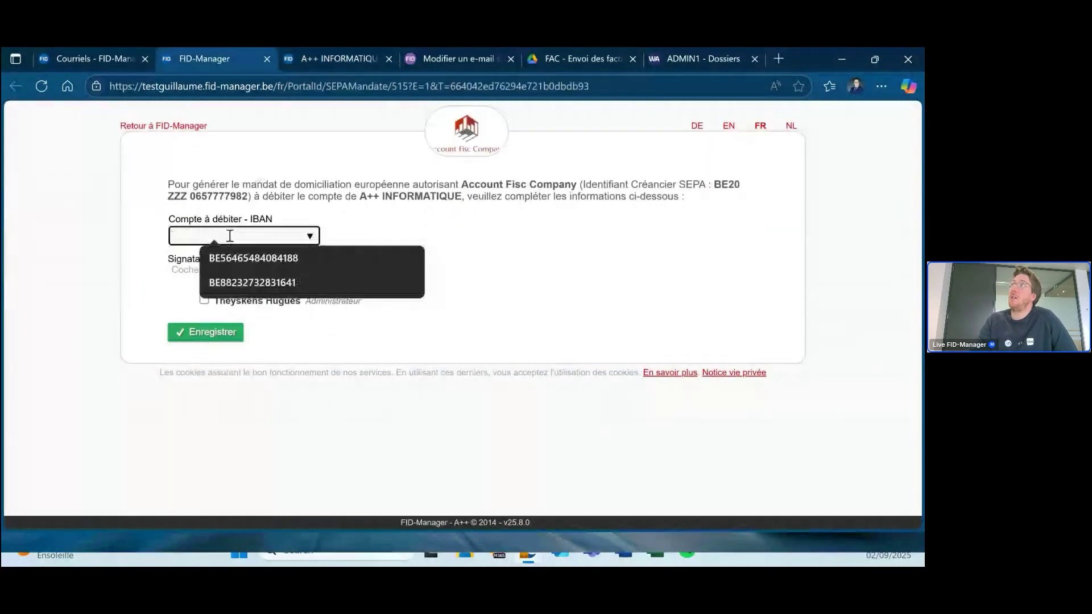
{"action": "left_click", "coordinate": [238, 256]}
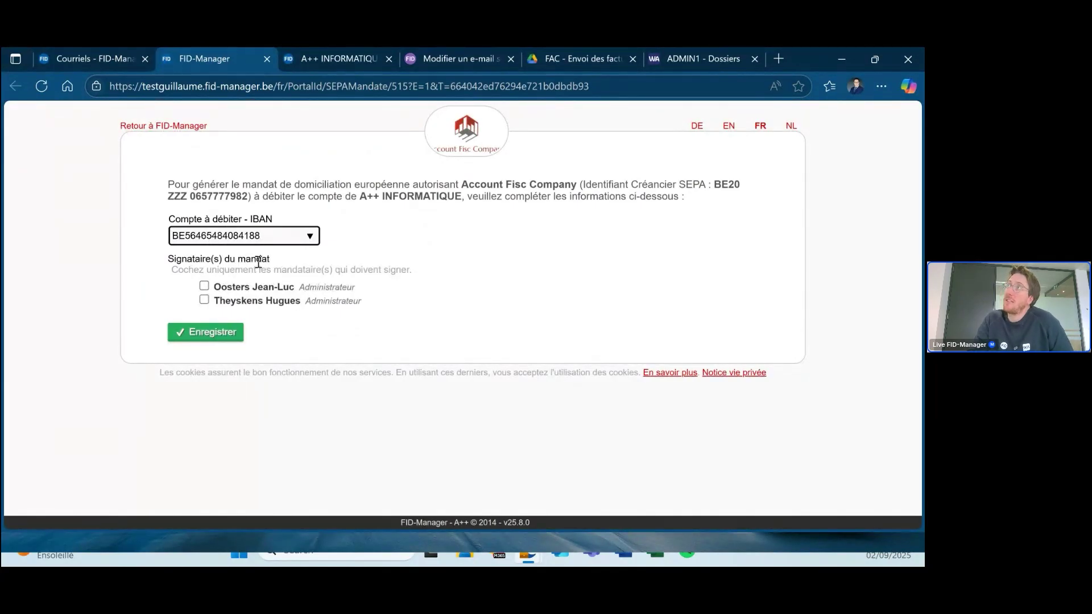
{"action": "left_click", "coordinate": [205, 286]}
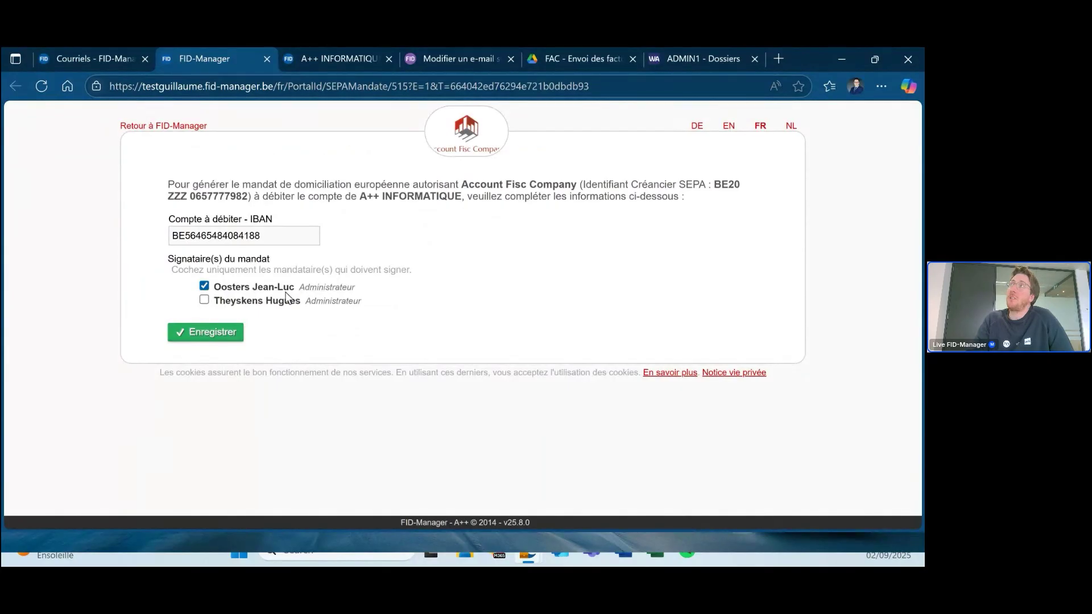
{"action": "left_click", "coordinate": [230, 337]}
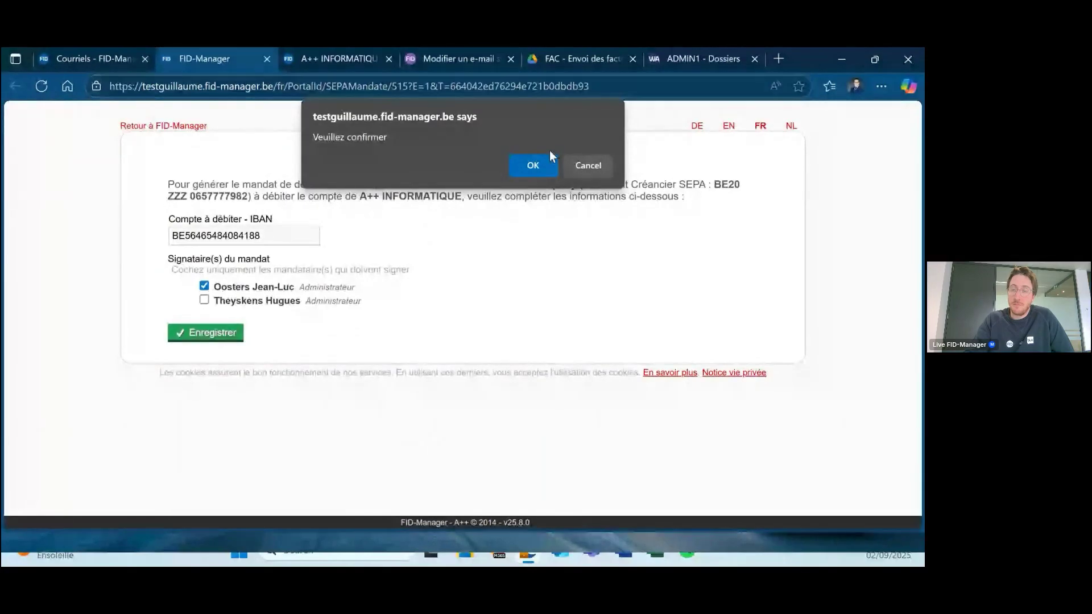
{"action": "left_click", "coordinate": [534, 165]}
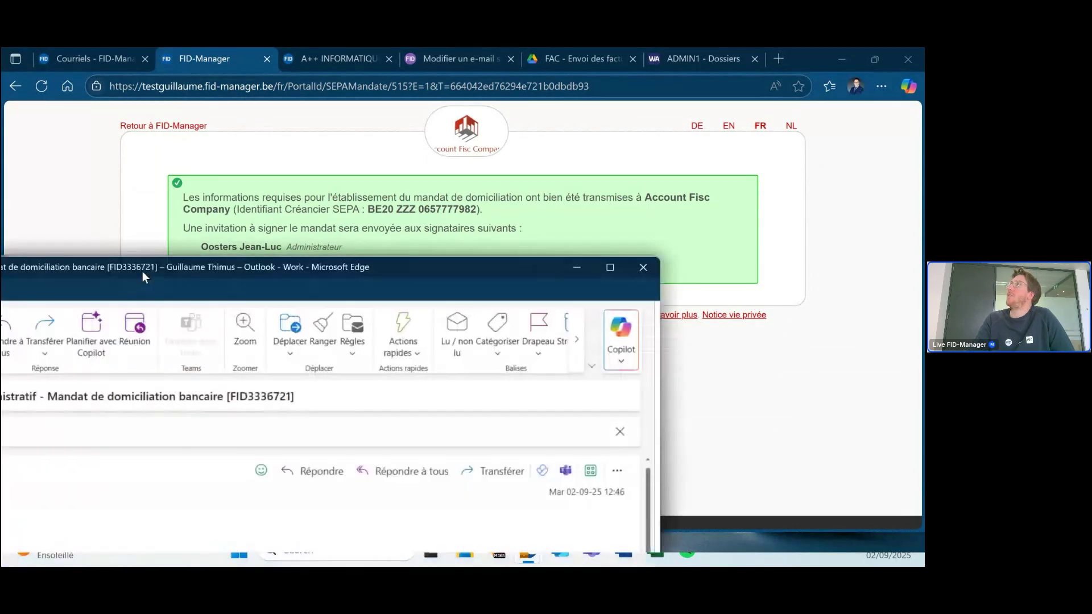
Open the signing link in the Mandat de domiciliation bancaire email and review the mandate down to the debtor's signature area.
{"action": "left_click_drag", "start_coordinate": [142, 271], "coordinate": [403, 48]}
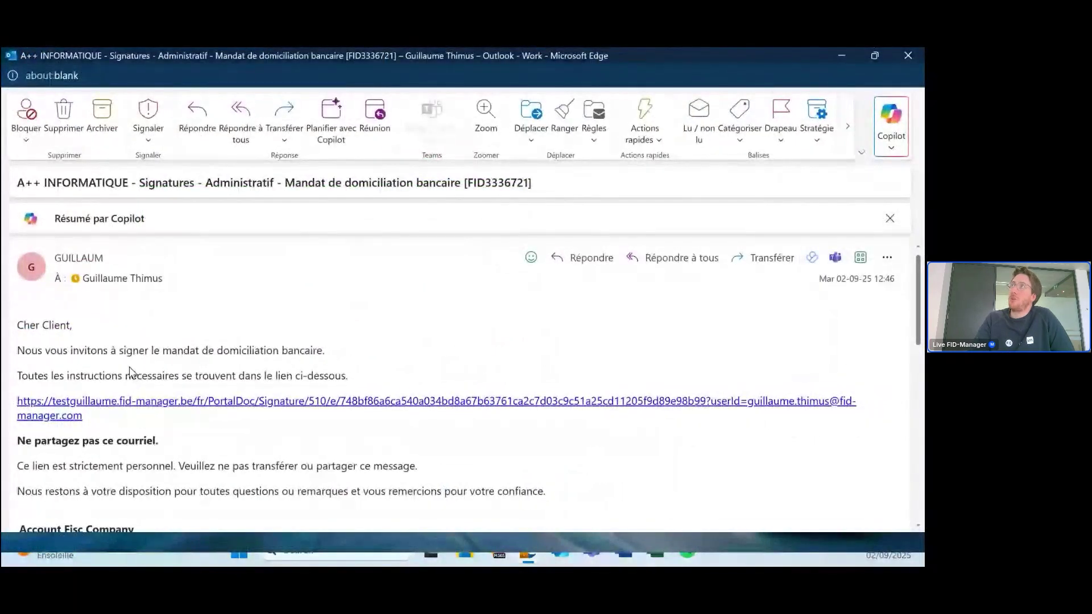
{"action": "scroll", "coordinate": [130, 371], "scroll_direction": "down", "scroll_amount": 1}
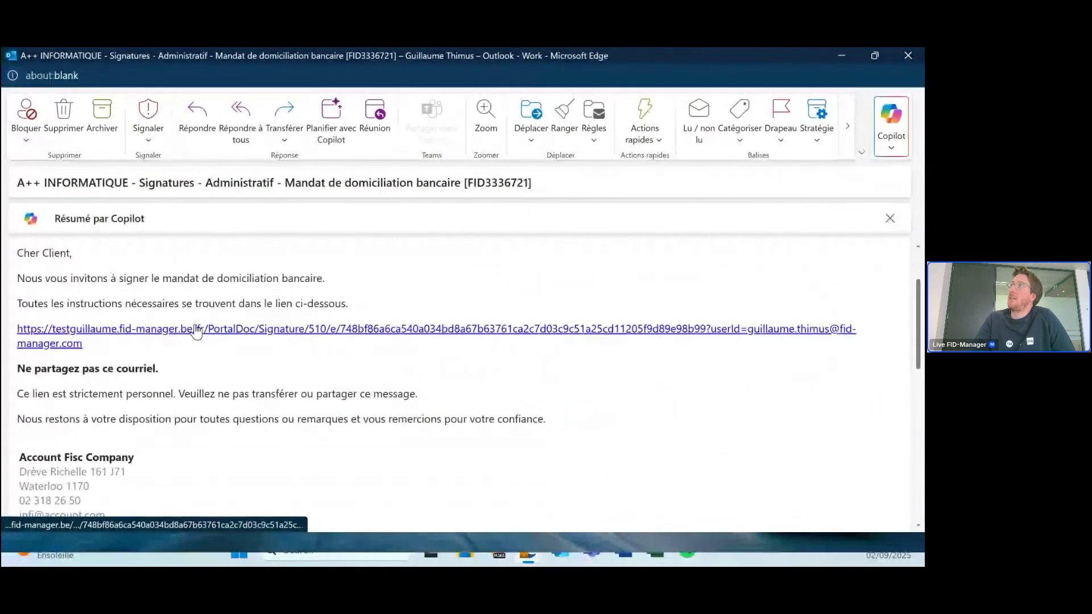
{"action": "left_click", "coordinate": [201, 332]}
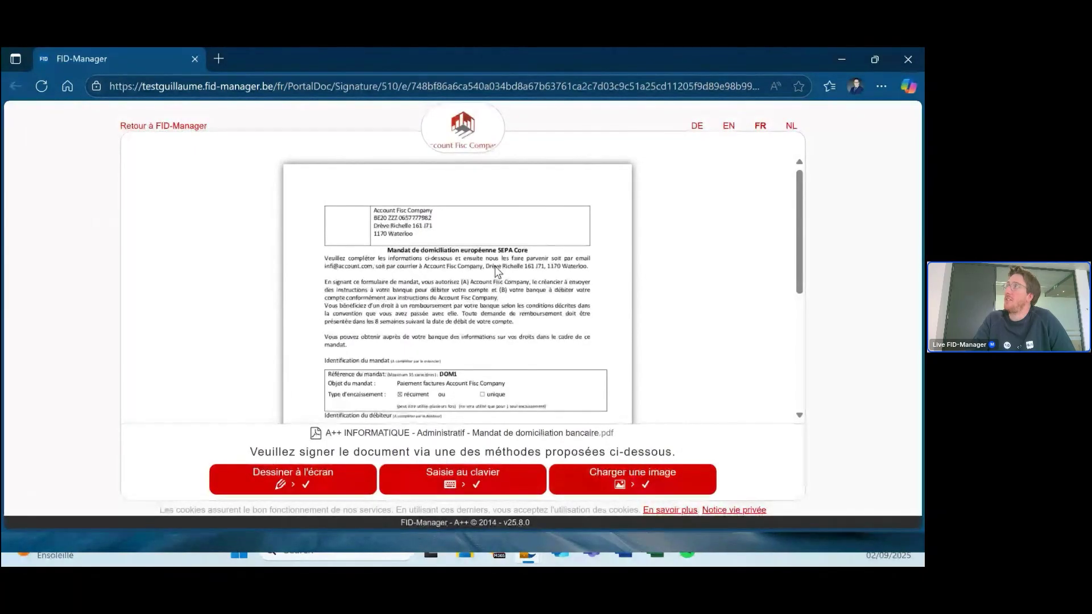
{"action": "scroll", "coordinate": [484, 270], "scroll_direction": "down", "scroll_amount": 2}
{"action": "scroll", "coordinate": [482, 271], "scroll_direction": "down", "scroll_amount": 4}
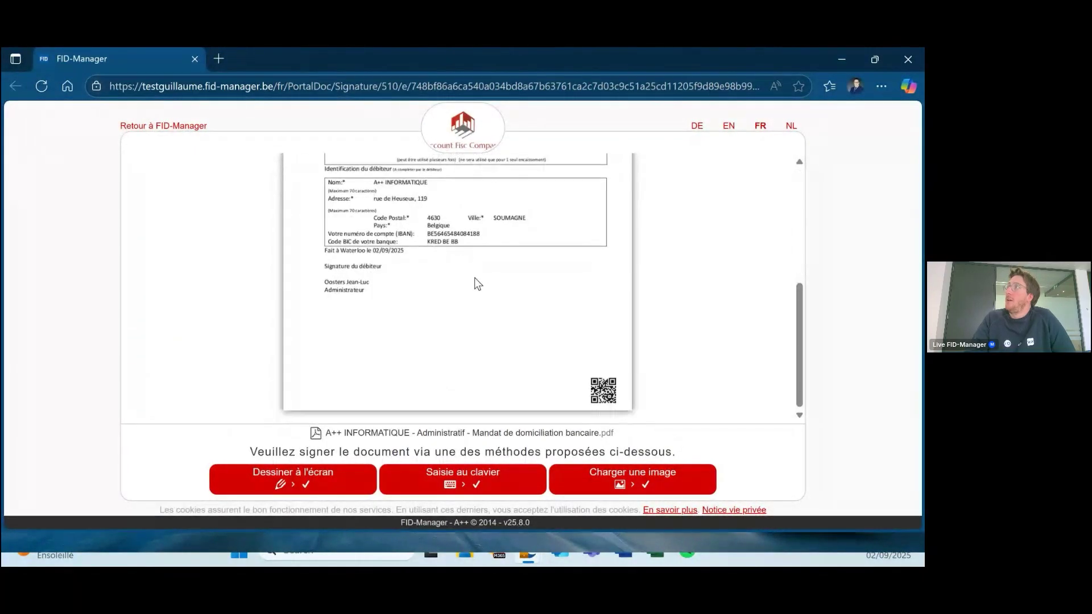
Sign the mandate by keyboard entry with the signatory's first name and submit the signature for validation.
{"action": "left_click", "coordinate": [465, 483]}
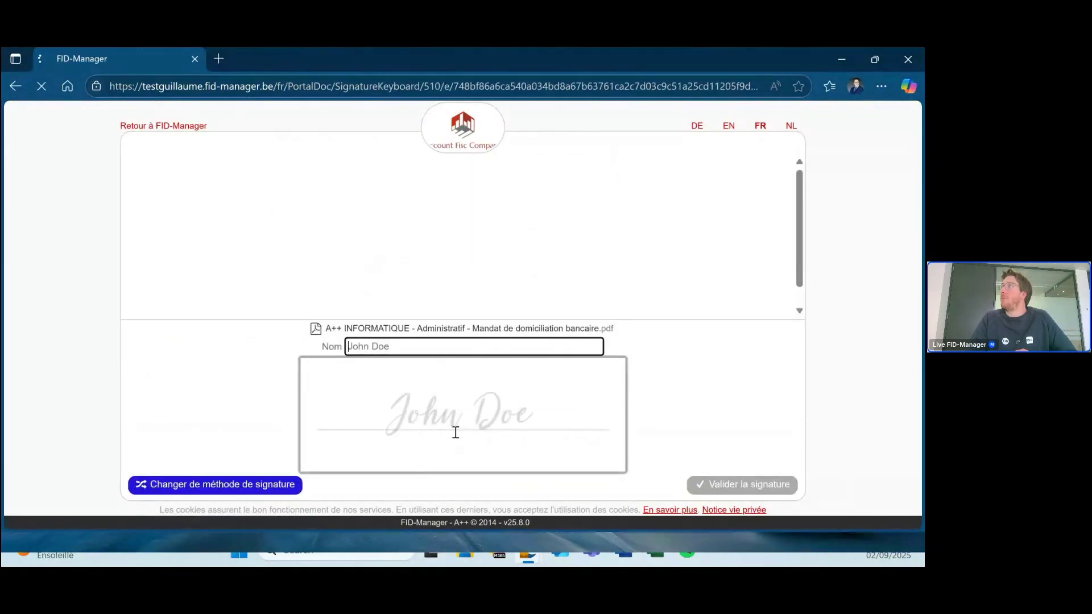
{"action": "left_click", "coordinate": [441, 347]}
{"action": "type", "text": "Jean-Luc"}
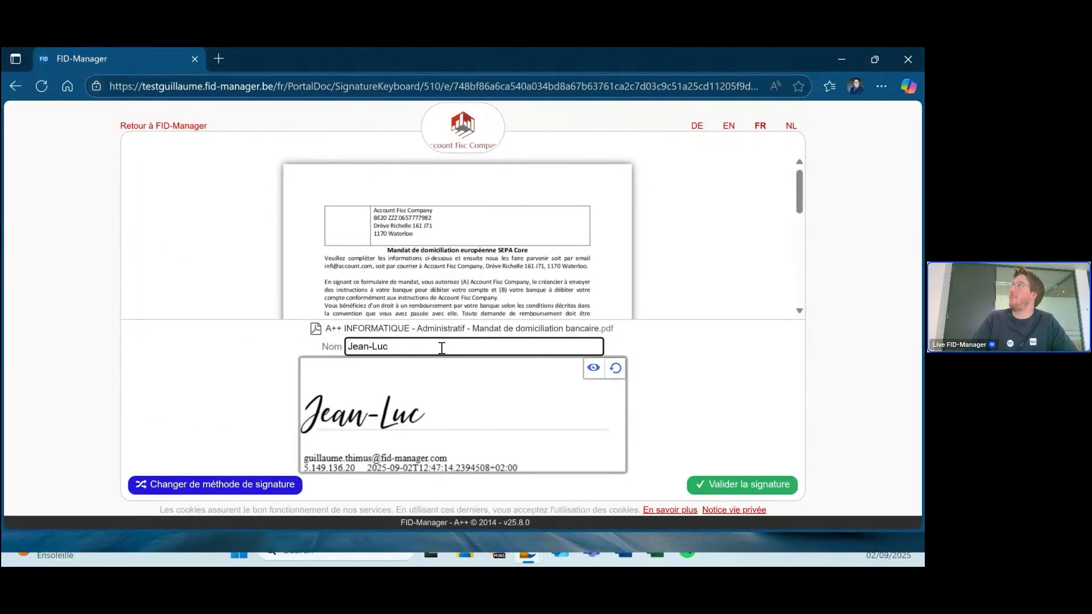
{"action": "left_click", "coordinate": [742, 486]}
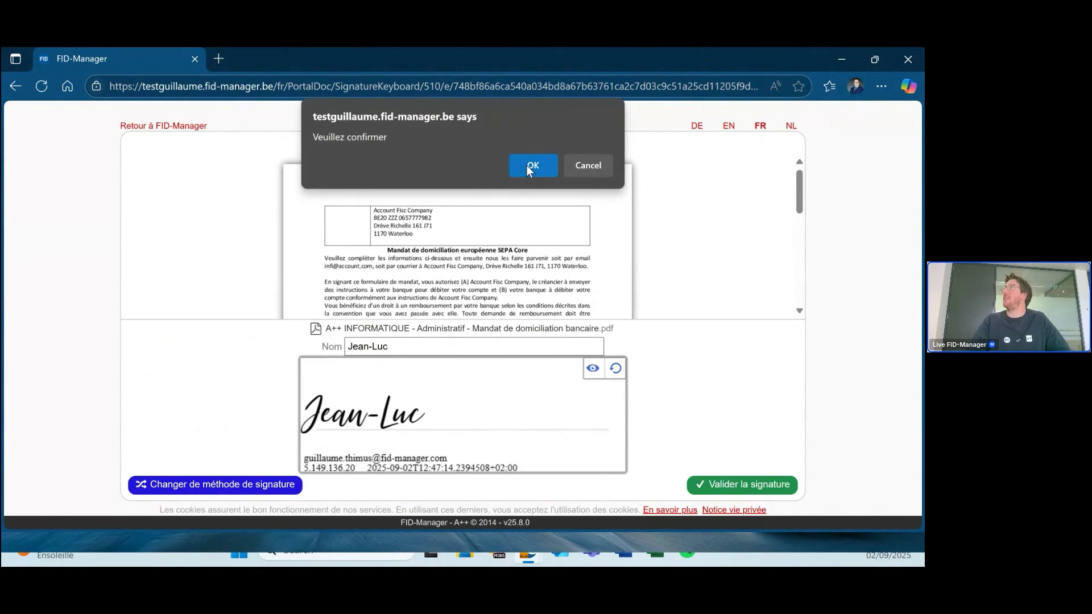
Move the signing page from its separate window into the main browser window as a tab.
{"action": "left_click_drag", "start_coordinate": [298, 51], "coordinate": [339, 155]}
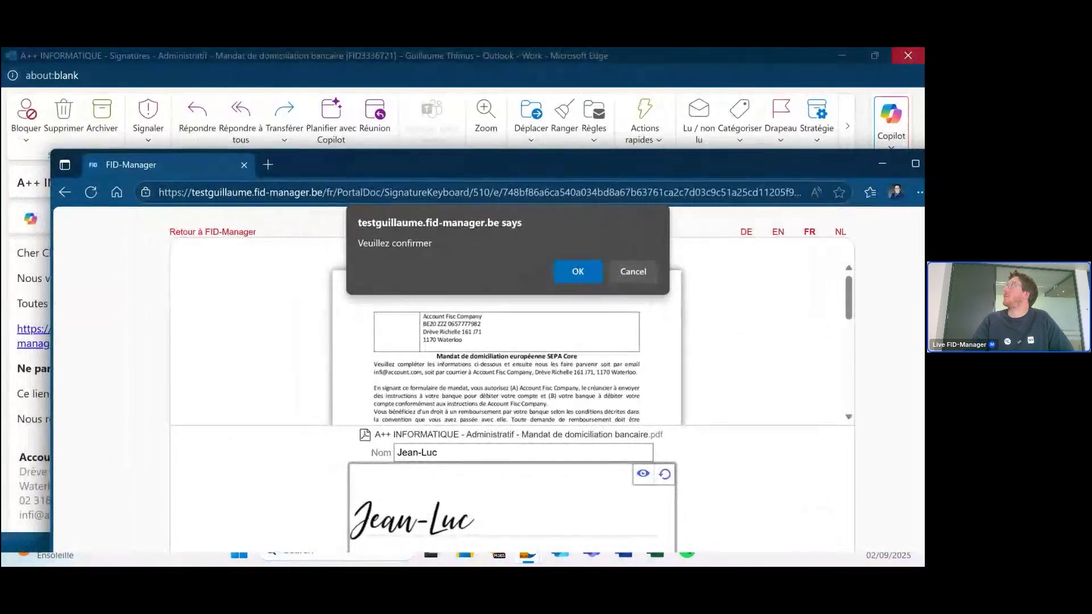
{"action": "left_click", "coordinate": [917, 57]}
{"action": "left_click", "coordinate": [916, 57]}
{"action": "left_click_drag", "start_coordinate": [176, 167], "coordinate": [382, 48]}
Return to the A++ INFORMATIQUE client file and examine its Paramètres de facturation section.
{"action": "left_click", "coordinate": [390, 56]}
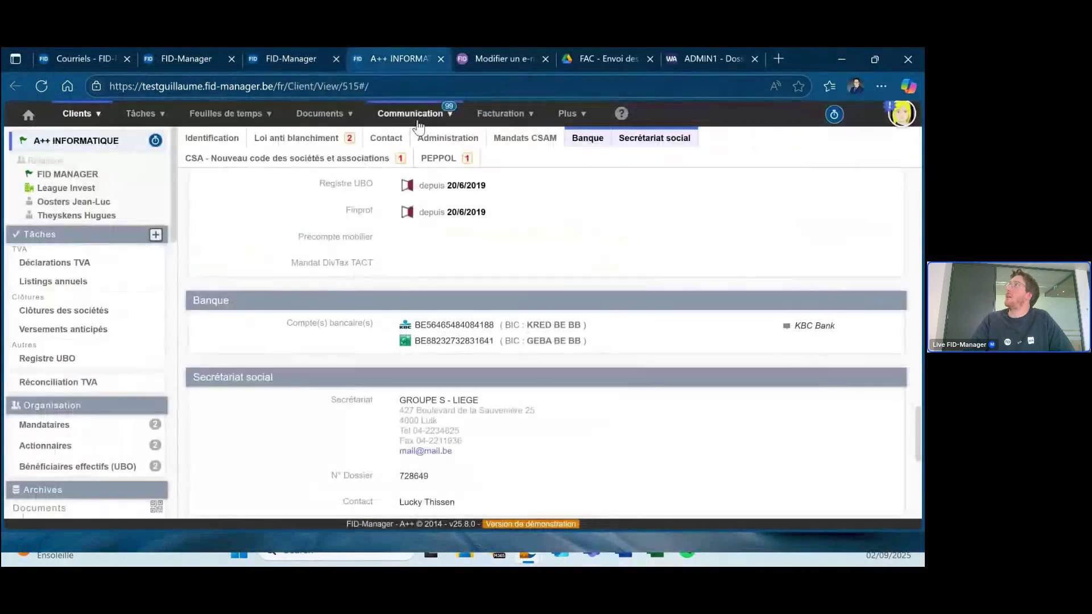
{"action": "scroll", "coordinate": [495, 370], "scroll_direction": "up", "scroll_amount": 10}
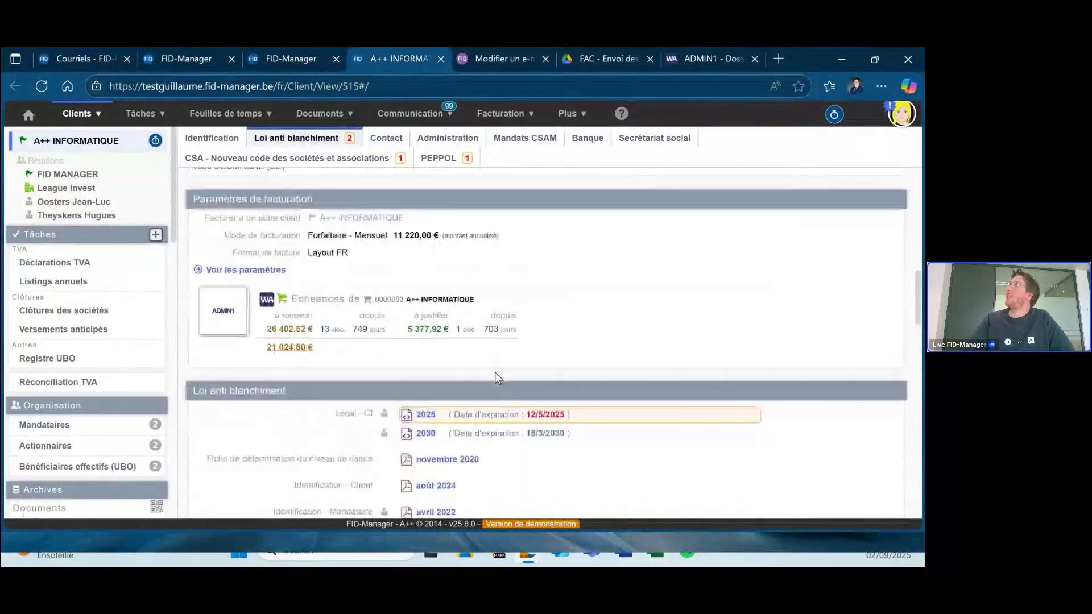
{"action": "scroll", "coordinate": [495, 378], "scroll_direction": "up", "scroll_amount": 1}
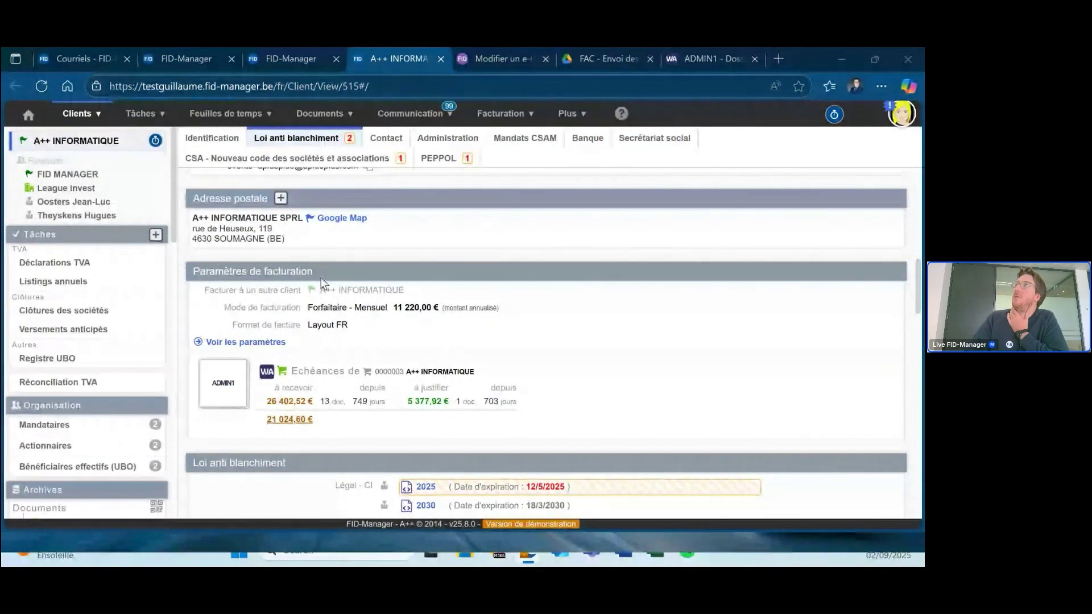
{"action": "left_click_drag", "start_coordinate": [209, 272], "coordinate": [313, 272]}
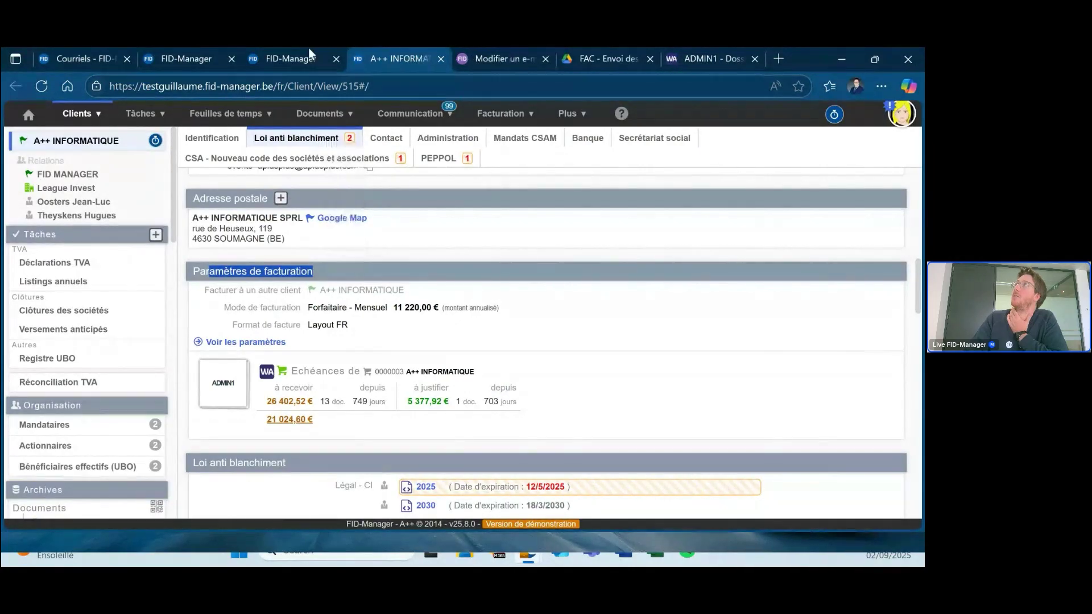
Go back to the signing page and validate the mandate signature with confirmation.
{"action": "left_click", "coordinate": [285, 48]}
{"action": "left_click", "coordinate": [730, 484]}
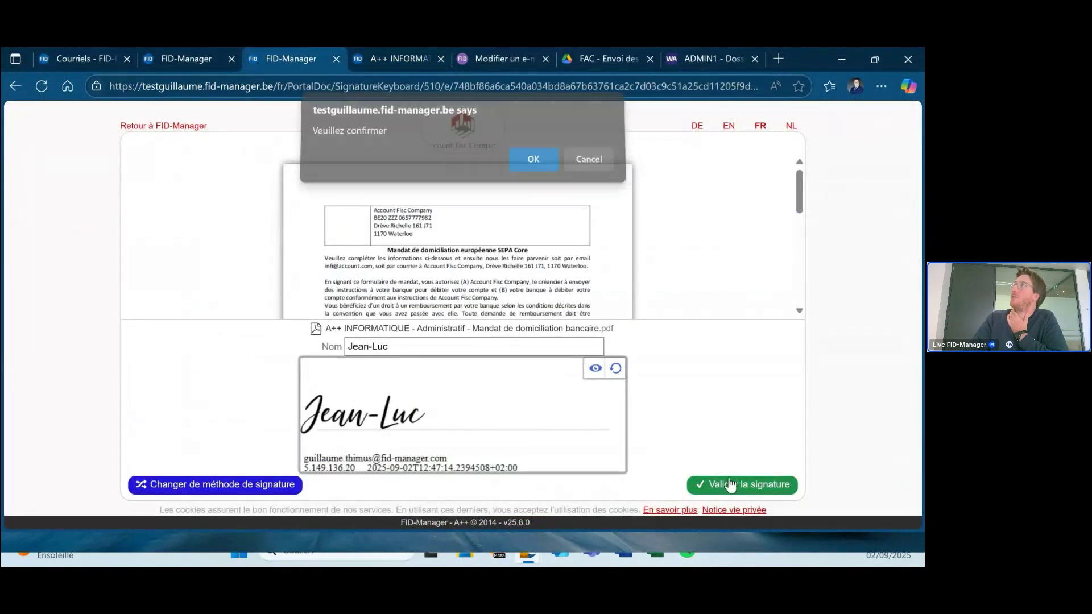
{"action": "left_click", "coordinate": [537, 165]}
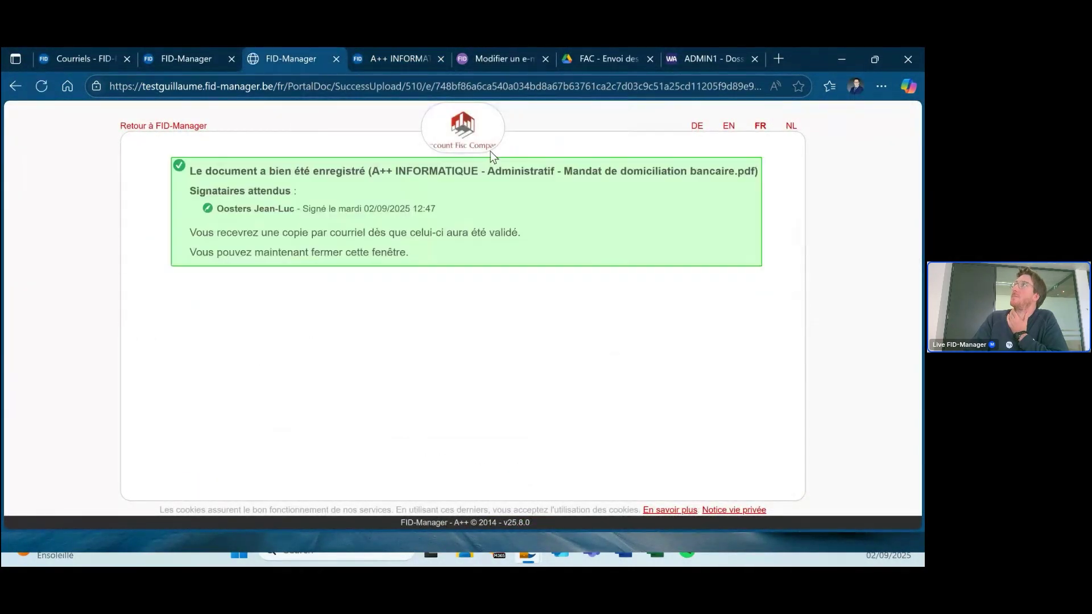
Refresh the A++ INFORMATIQUE client file and check the invoice format and direct debit status in its billing settings.
{"action": "left_click", "coordinate": [367, 57]}
{"action": "left_click", "coordinate": [39, 83]}
{"action": "scroll", "coordinate": [515, 457], "scroll_direction": "down", "scroll_amount": 8}
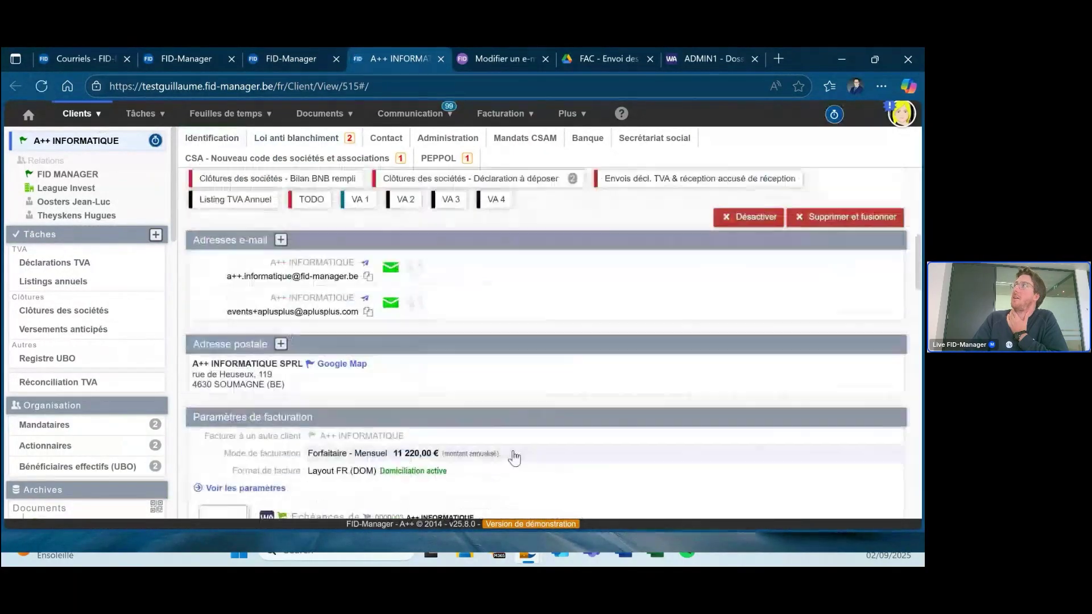
{"action": "scroll", "coordinate": [515, 456], "scroll_direction": "down", "scroll_amount": 3}
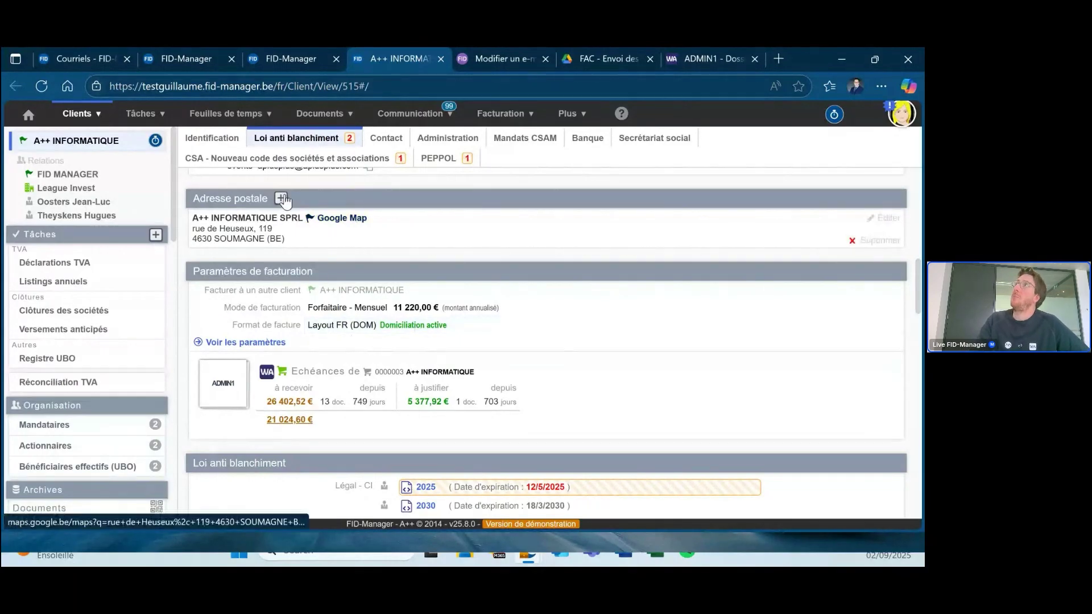
Close the two finished FID-Manager mandate and signing tabs to get back to the emails page.
{"action": "left_click", "coordinate": [94, 116]}
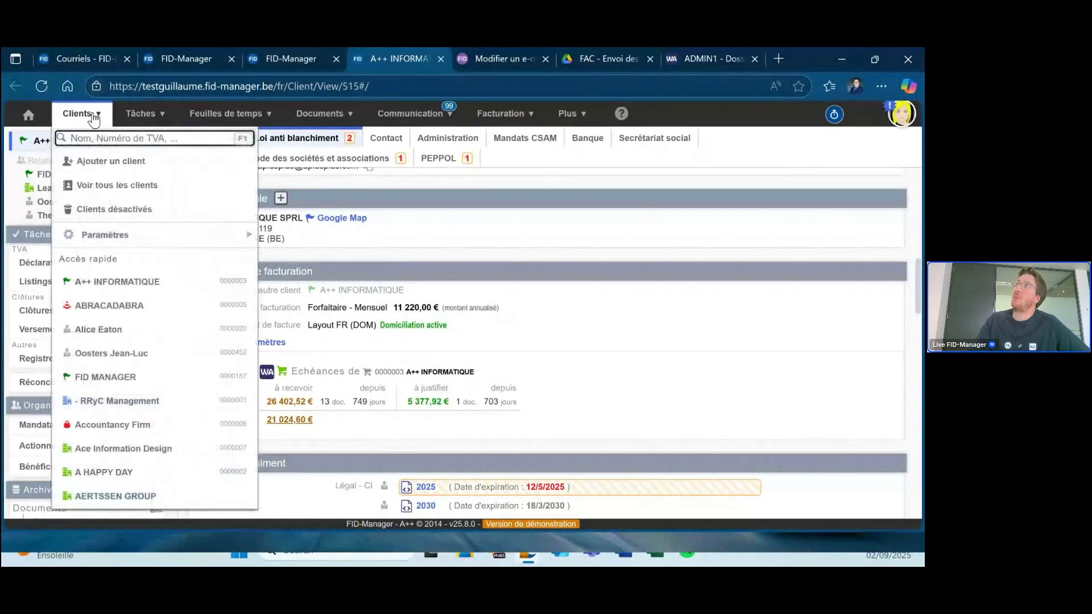
{"action": "left_click", "coordinate": [309, 54]}
{"action": "left_click", "coordinate": [337, 58]}
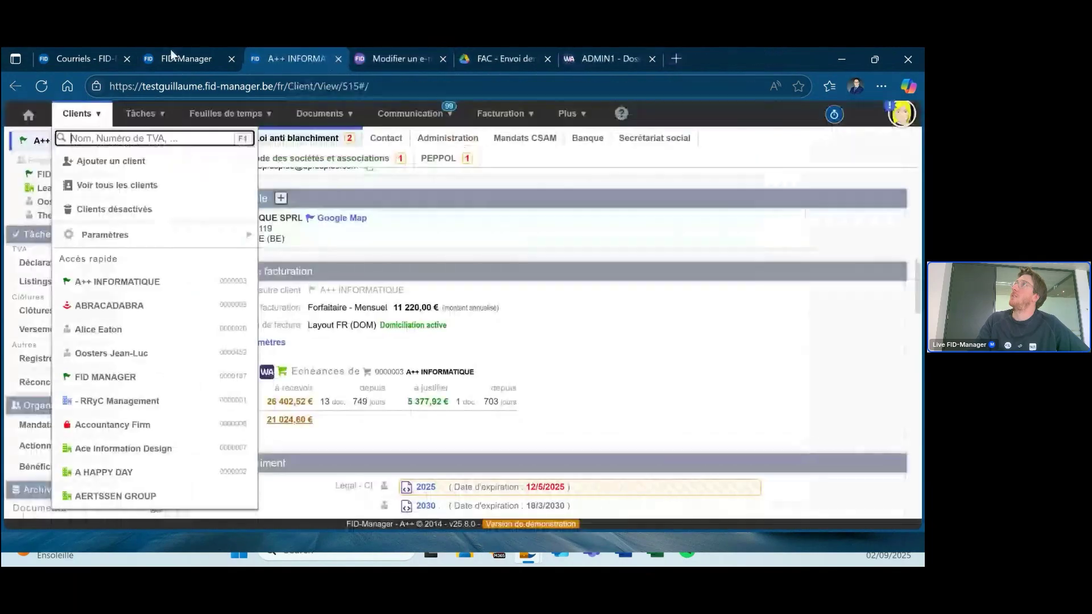
{"action": "middle_click", "coordinate": [206, 58]}
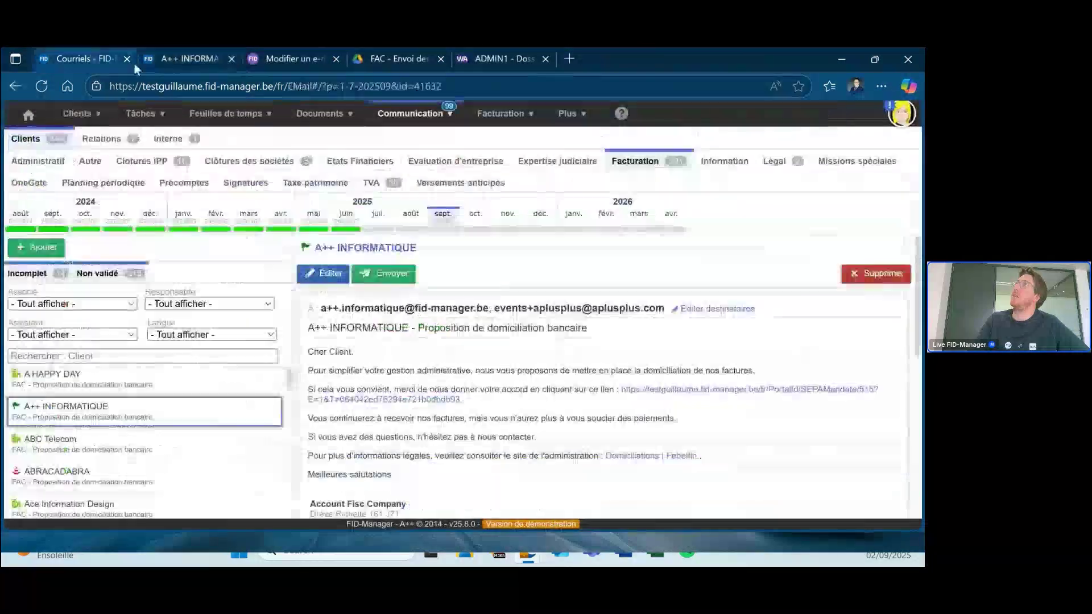
Send ABRACADABRA's Proposition de domiciliation bancaire email with confirmation and open the SEPA mandate link it contains.
{"action": "left_click", "coordinate": [88, 477]}
{"action": "left_click", "coordinate": [378, 281]}
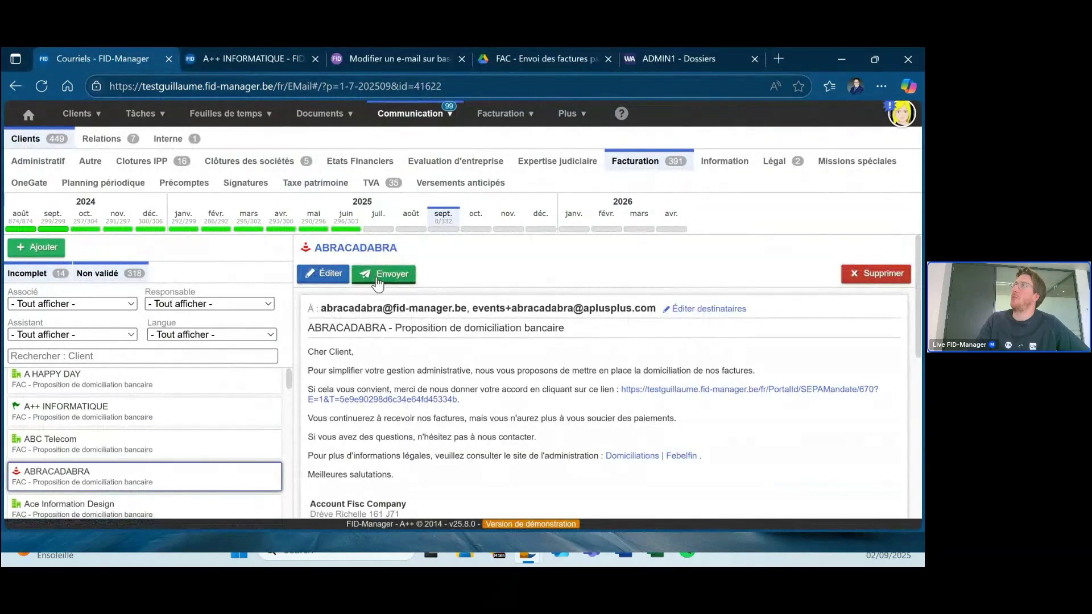
{"action": "left_click", "coordinate": [524, 166]}
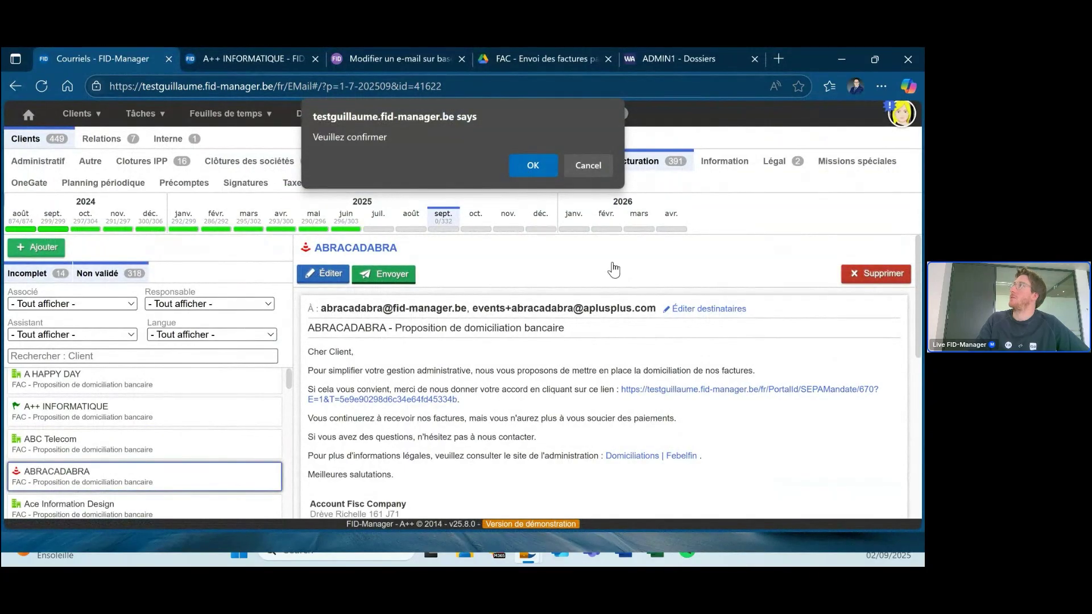
{"action": "left_click", "coordinate": [653, 393]}
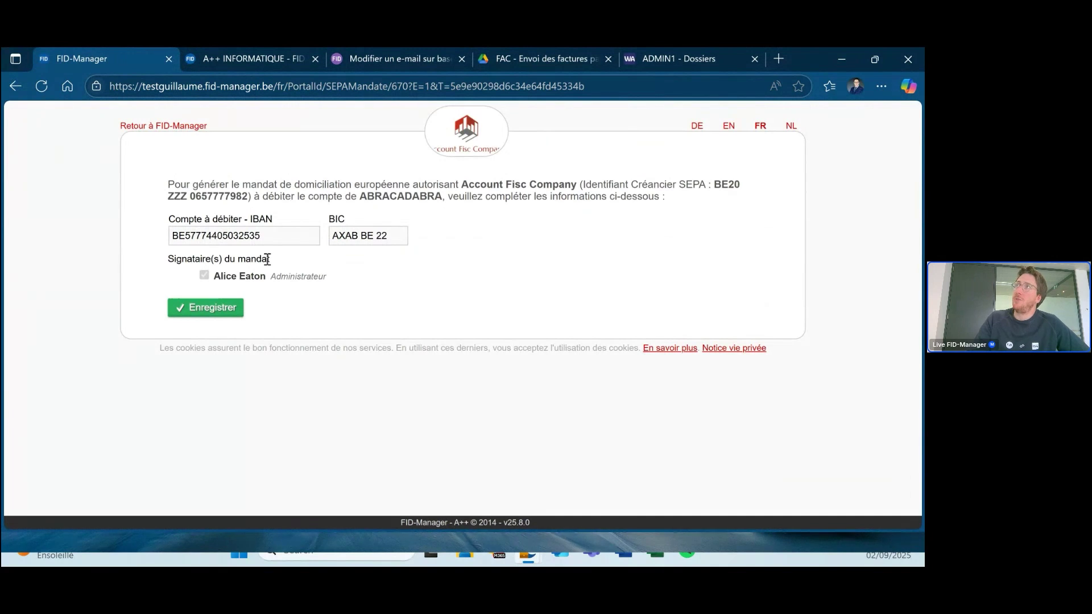
Check the prefilled signatory and IBAN on ABRACADABRA's mandate form and save it with confirmation.
{"action": "left_click_drag", "start_coordinate": [220, 276], "coordinate": [288, 276]}
{"action": "left_click", "coordinate": [355, 307]}
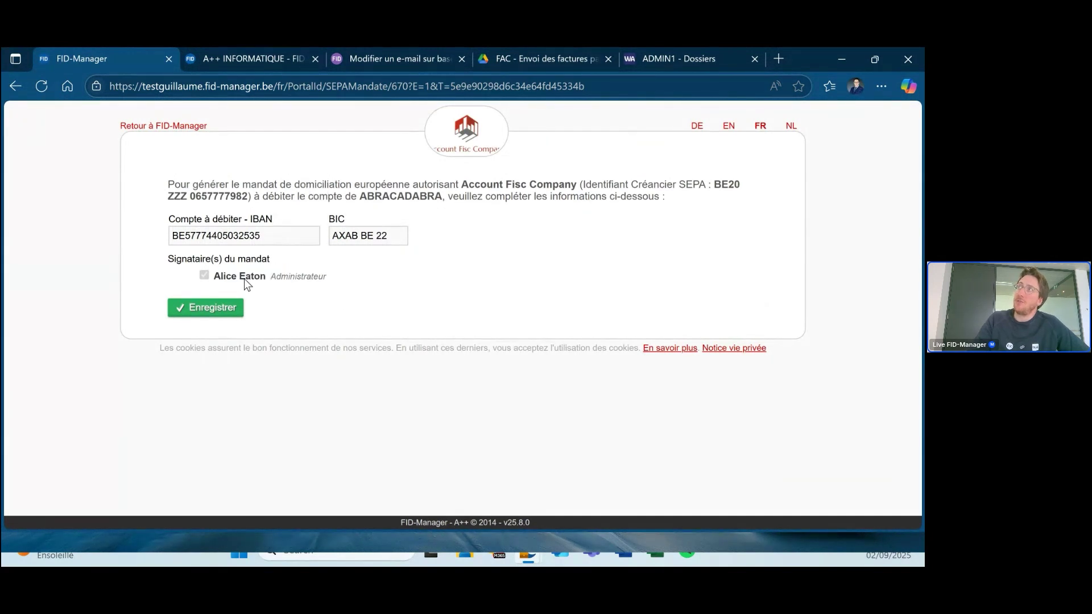
{"action": "left_click_drag", "start_coordinate": [223, 279], "coordinate": [265, 284]}
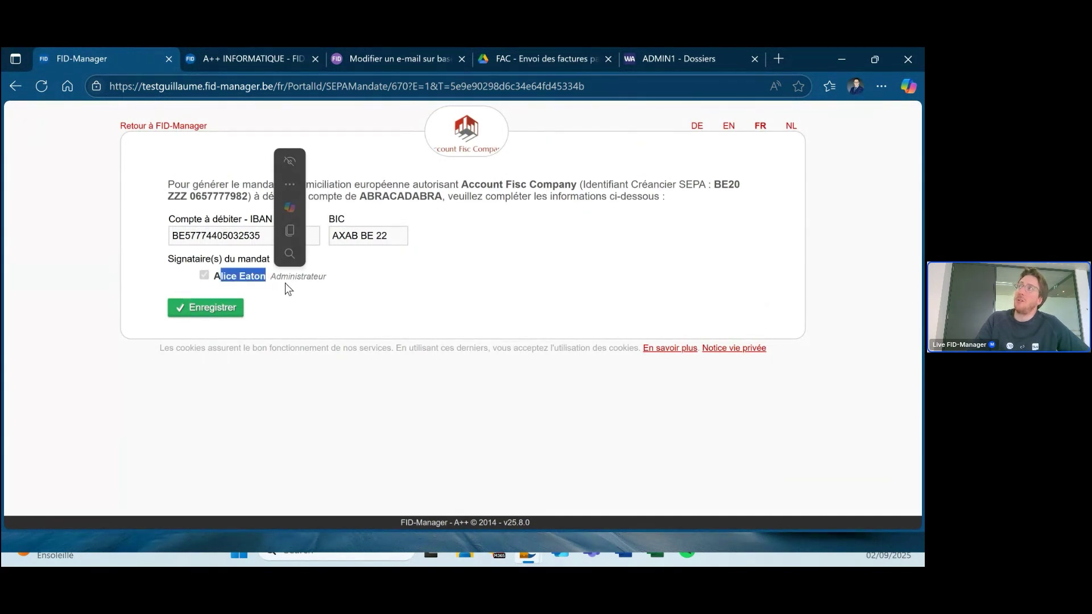
{"action": "left_click", "coordinate": [257, 277]}
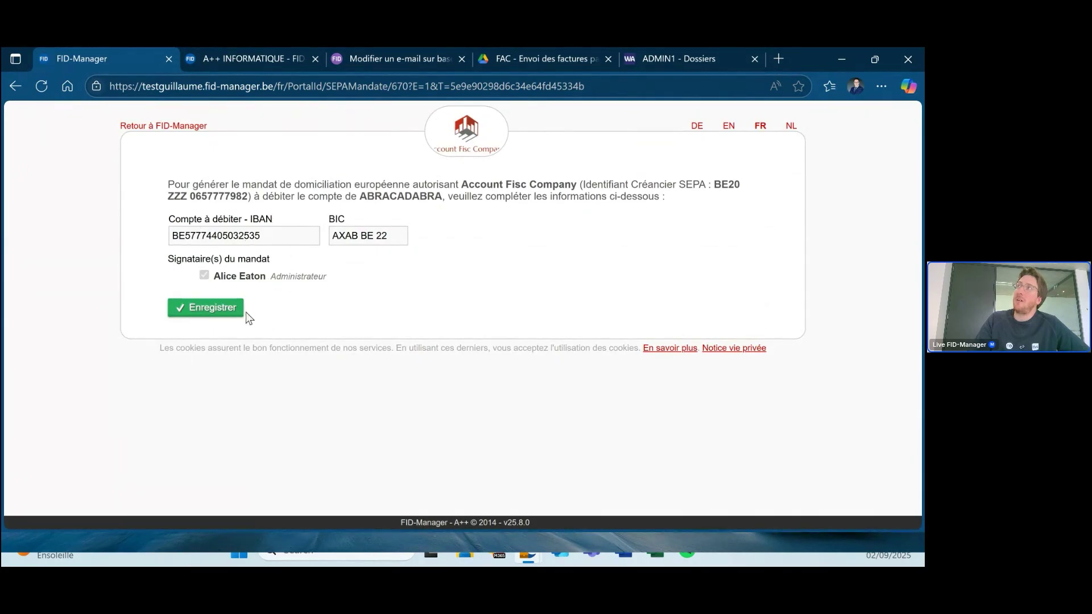
{"action": "left_click", "coordinate": [277, 235]}
{"action": "left_click", "coordinate": [378, 347]}
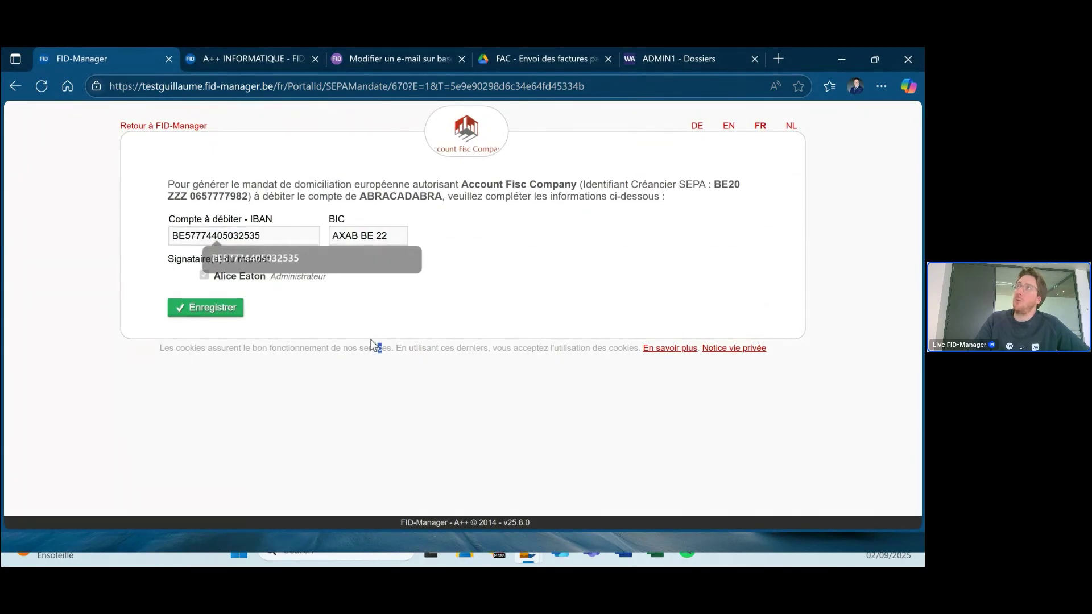
{"action": "left_click", "coordinate": [215, 314]}
{"action": "left_click", "coordinate": [524, 171]}
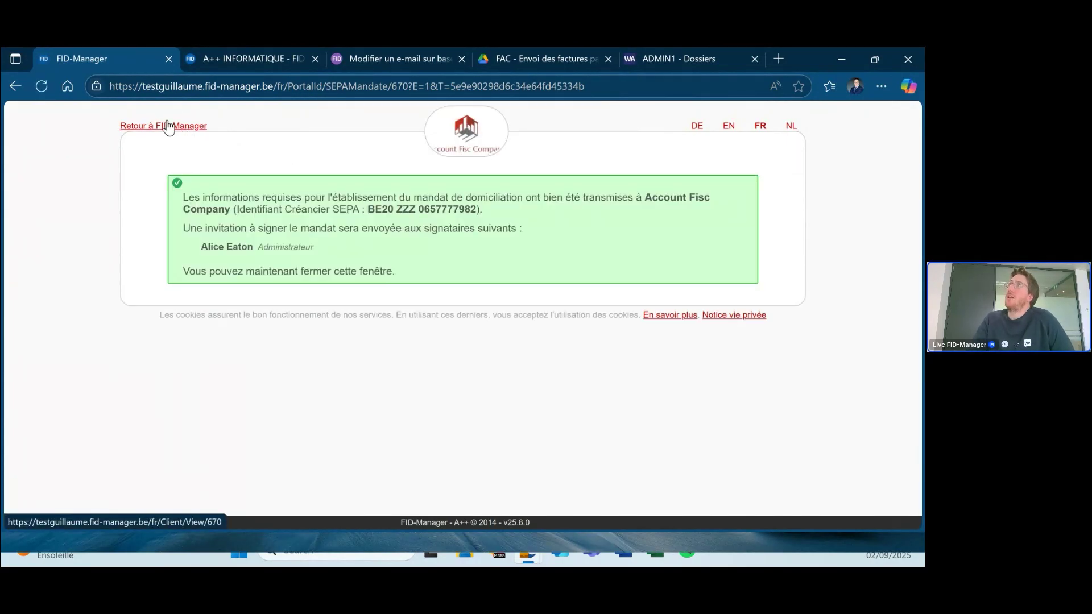
Display the full client list filtered on "Dom. SEPA - En attente de signature".
{"action": "left_click", "coordinate": [207, 52]}
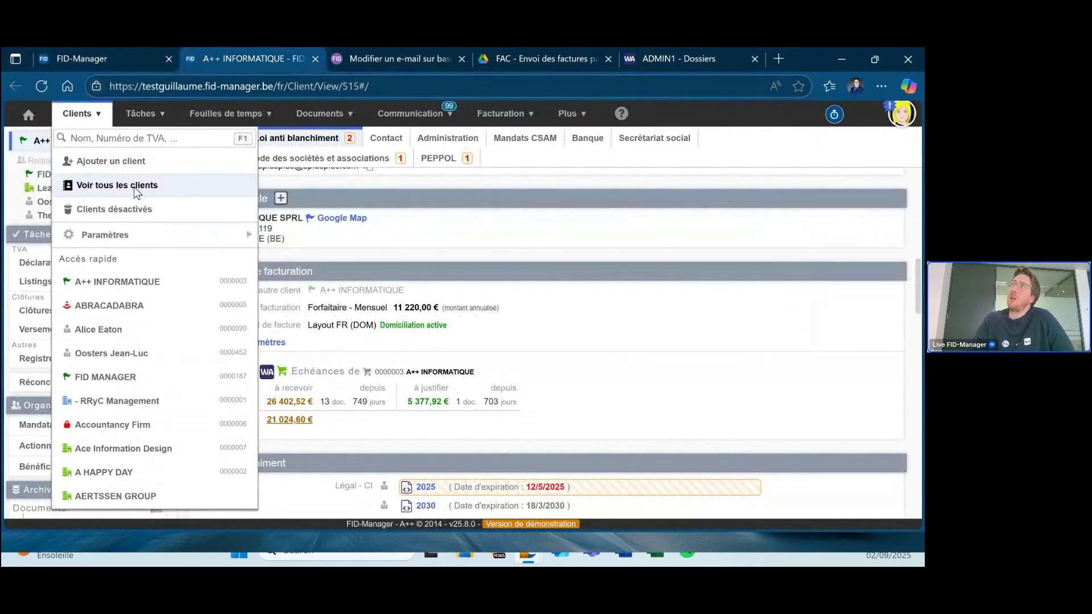
{"action": "left_click", "coordinate": [134, 186]}
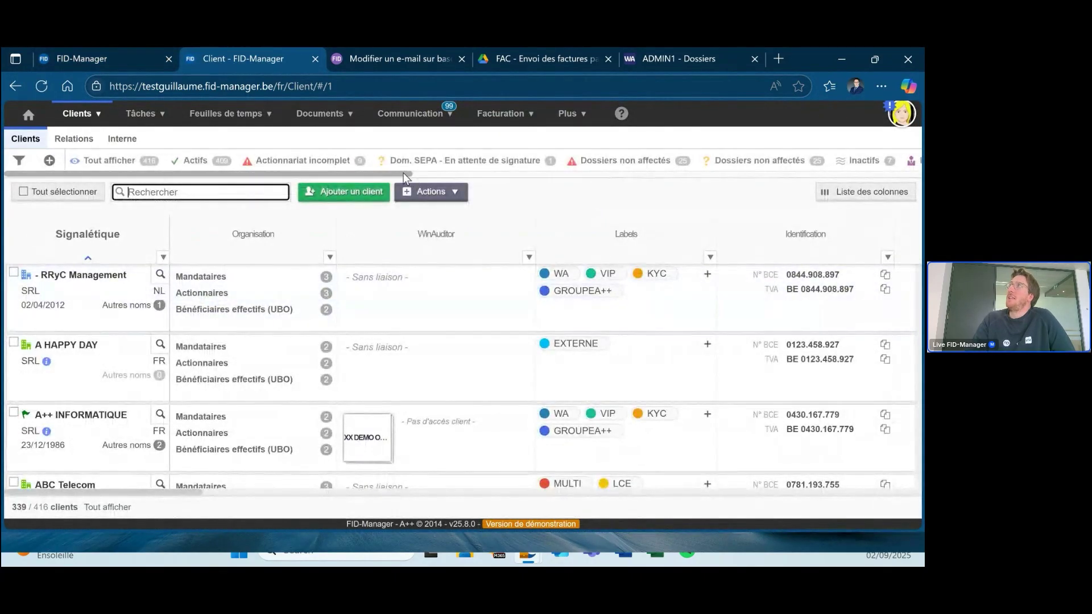
{"action": "left_click", "coordinate": [452, 165]}
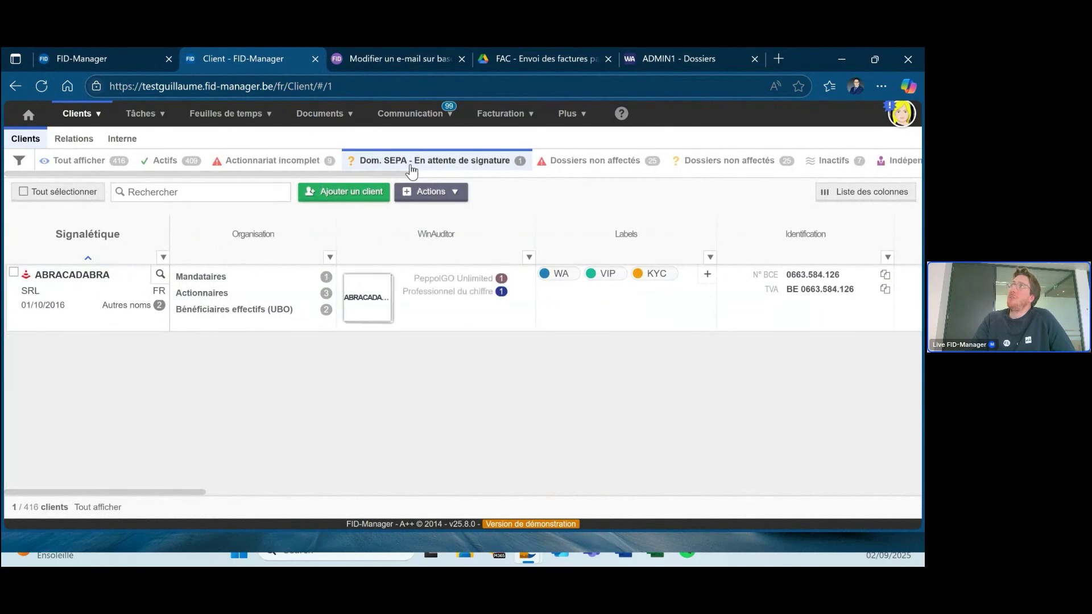
Examine the Facturation column's filter options down to the Domiciliation active criterion.
{"action": "scroll", "coordinate": [596, 324], "scroll_direction": "right", "scroll_amount": 10}
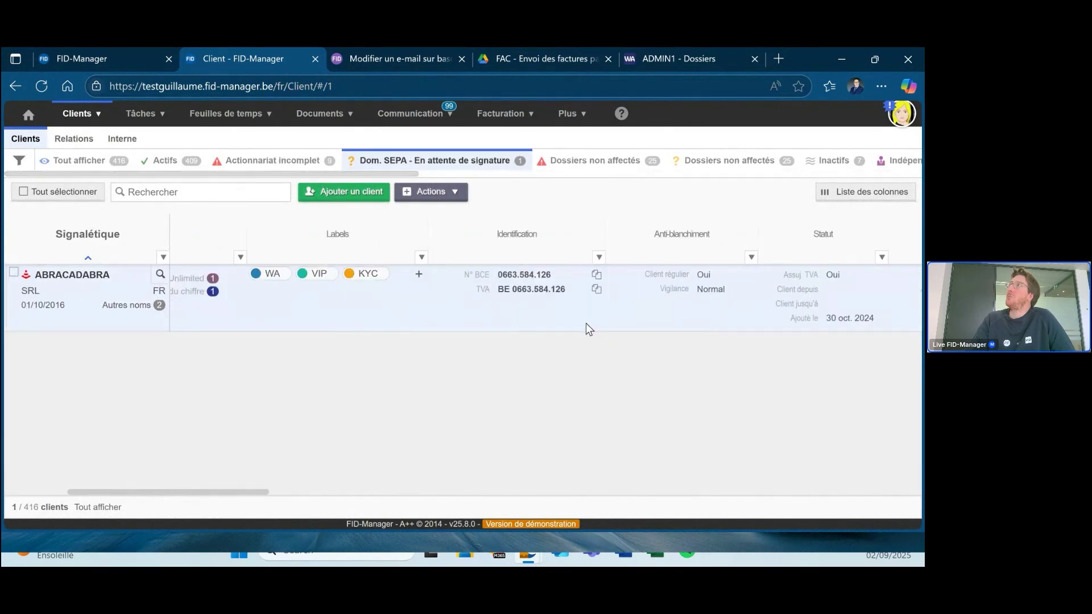
{"action": "scroll", "coordinate": [540, 330], "scroll_direction": "right", "scroll_amount": 10}
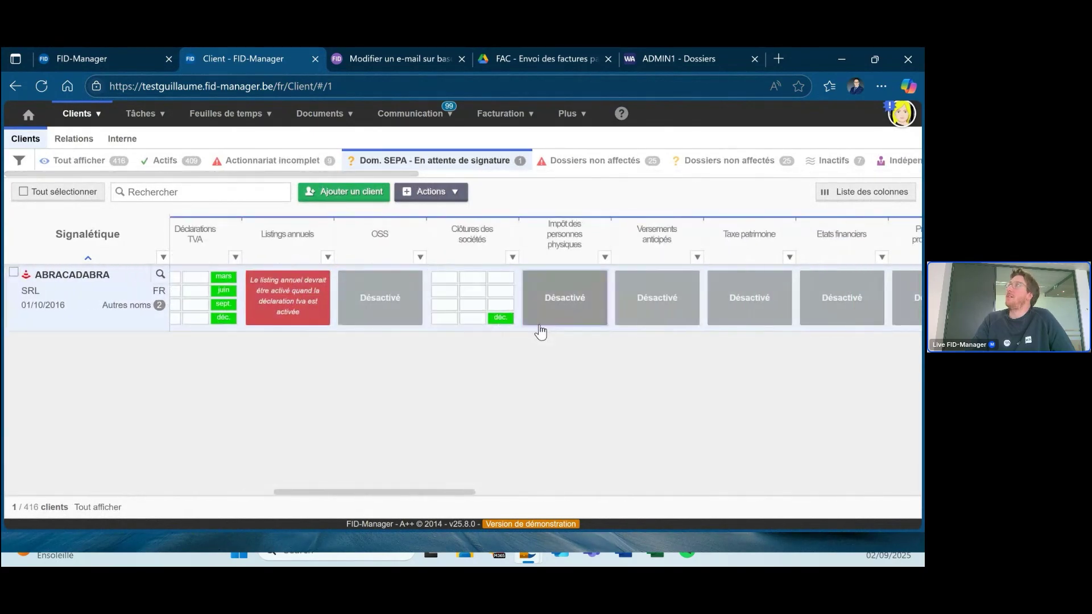
{"action": "left_click", "coordinate": [654, 258]}
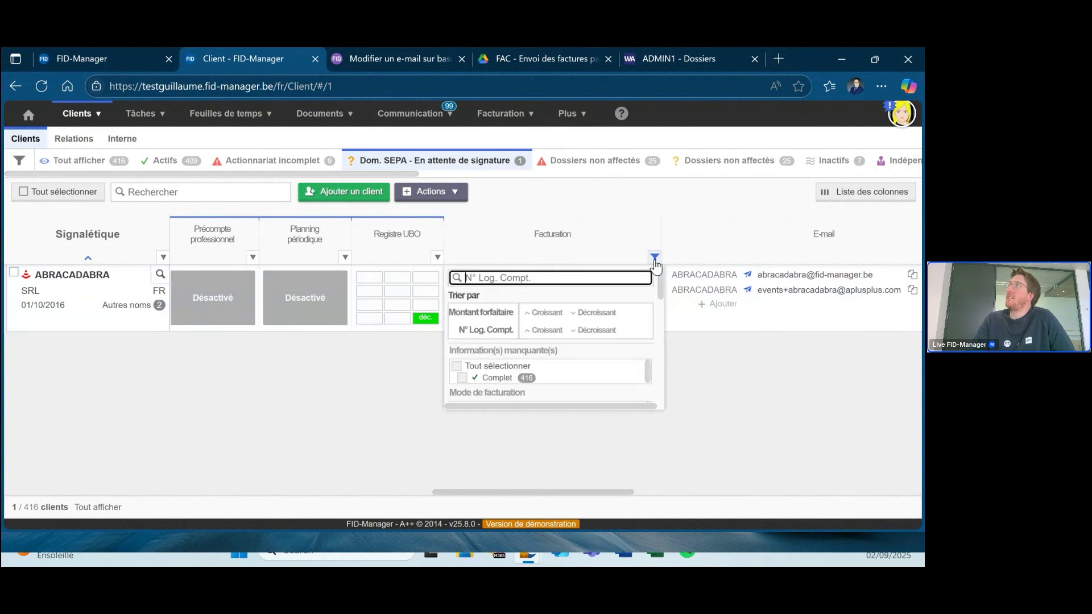
{"action": "scroll", "coordinate": [589, 336], "scroll_direction": "down", "scroll_amount": 5}
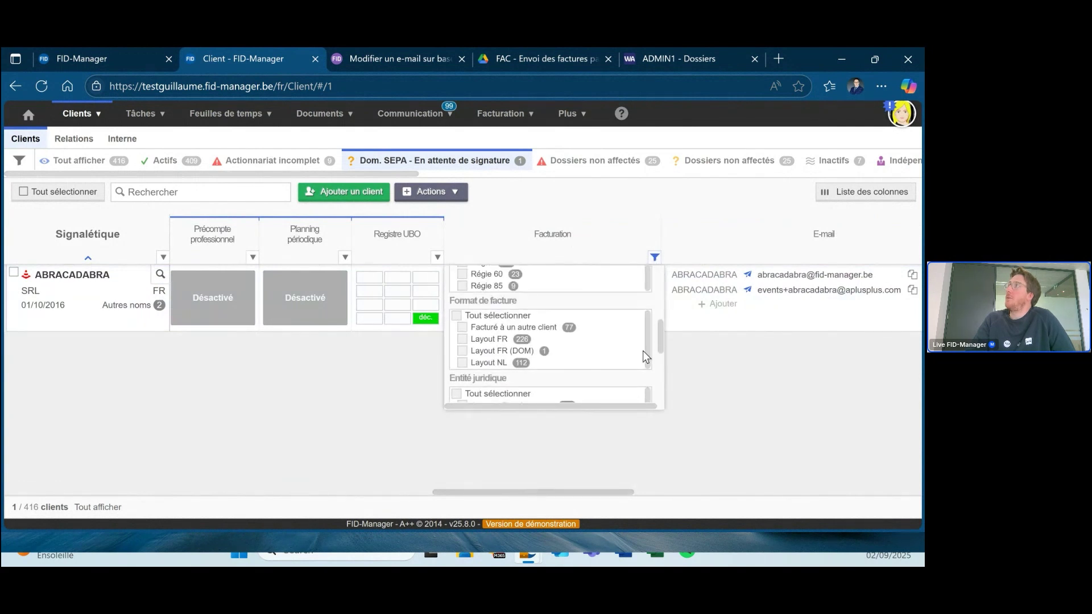
{"action": "scroll", "coordinate": [642, 351], "scroll_direction": "down", "scroll_amount": 2}
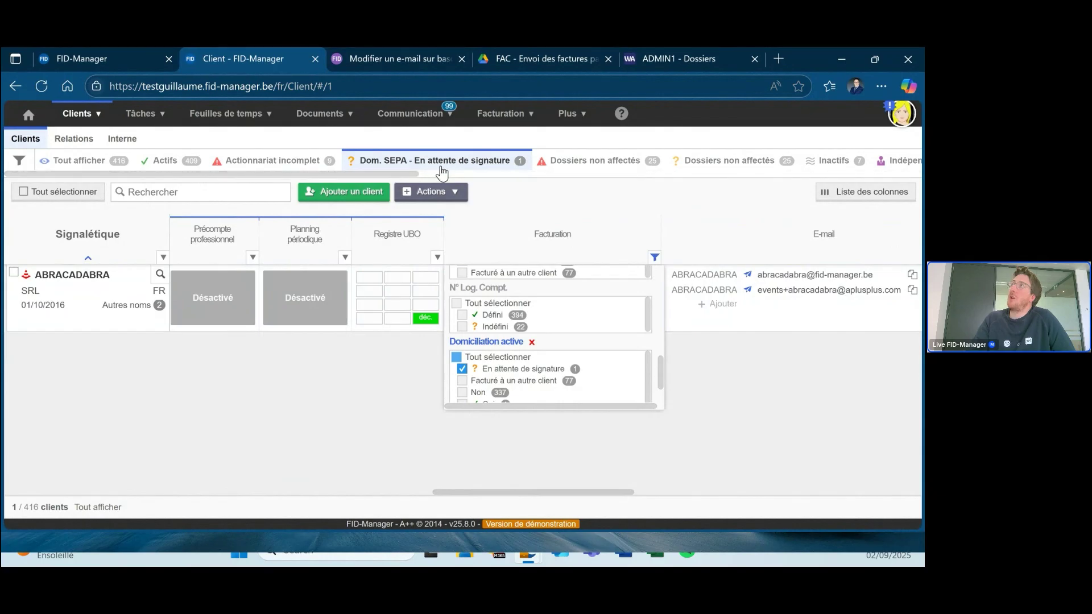
Open the signature tracking for Administratif documents to review the status of the direct debit mandates.
{"action": "left_click", "coordinate": [335, 117]}
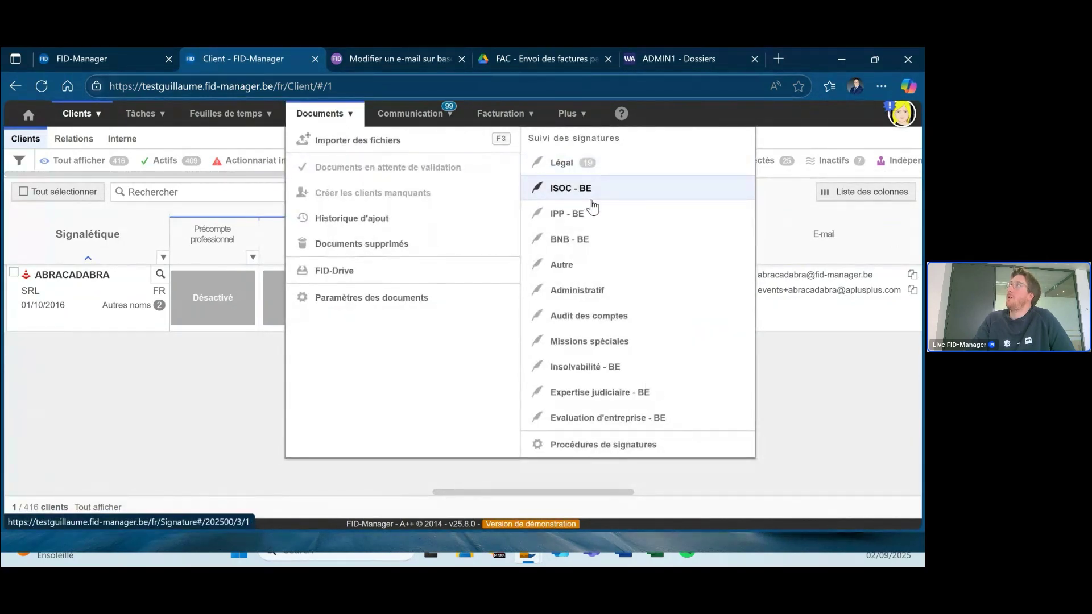
{"action": "left_click", "coordinate": [594, 291]}
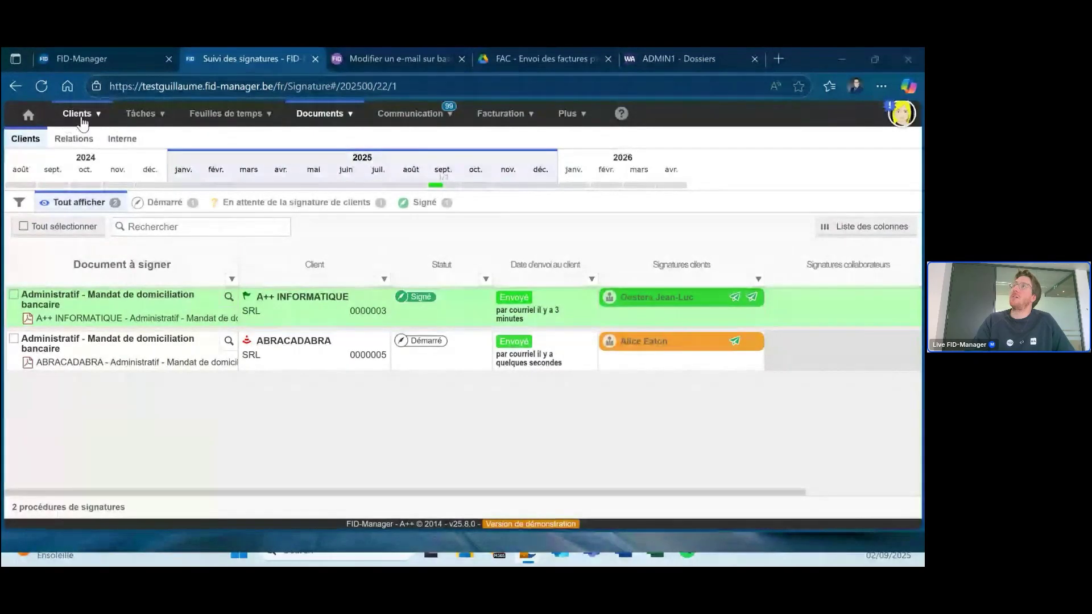
Start a new billing project for the Clients portfolio, excluding all En régie billing modes and keeping the Forfaits modes.
{"action": "left_click", "coordinate": [503, 114]}
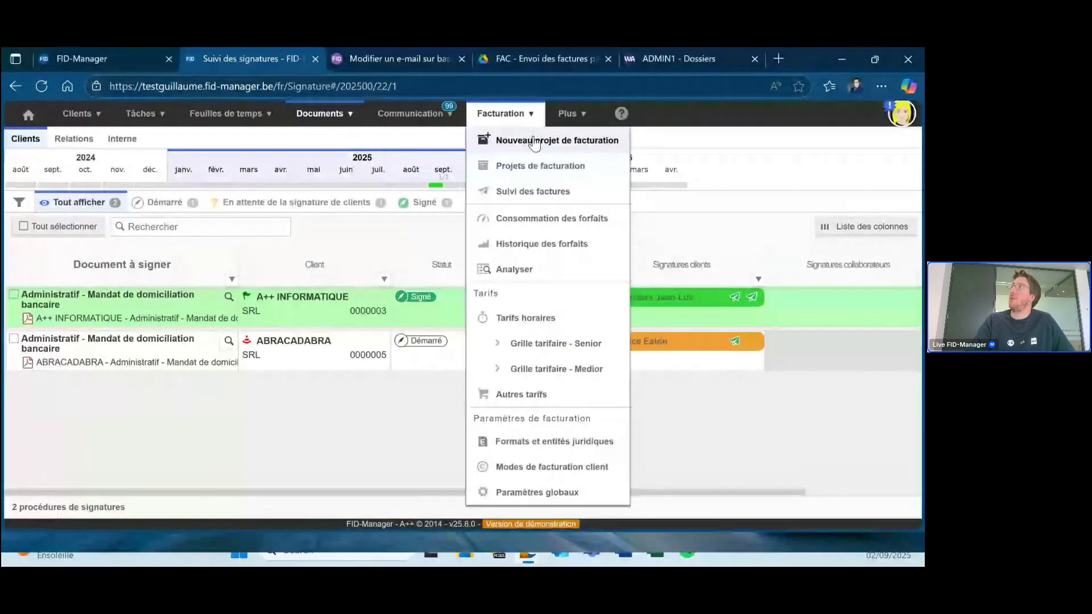
{"action": "left_click", "coordinate": [534, 142]}
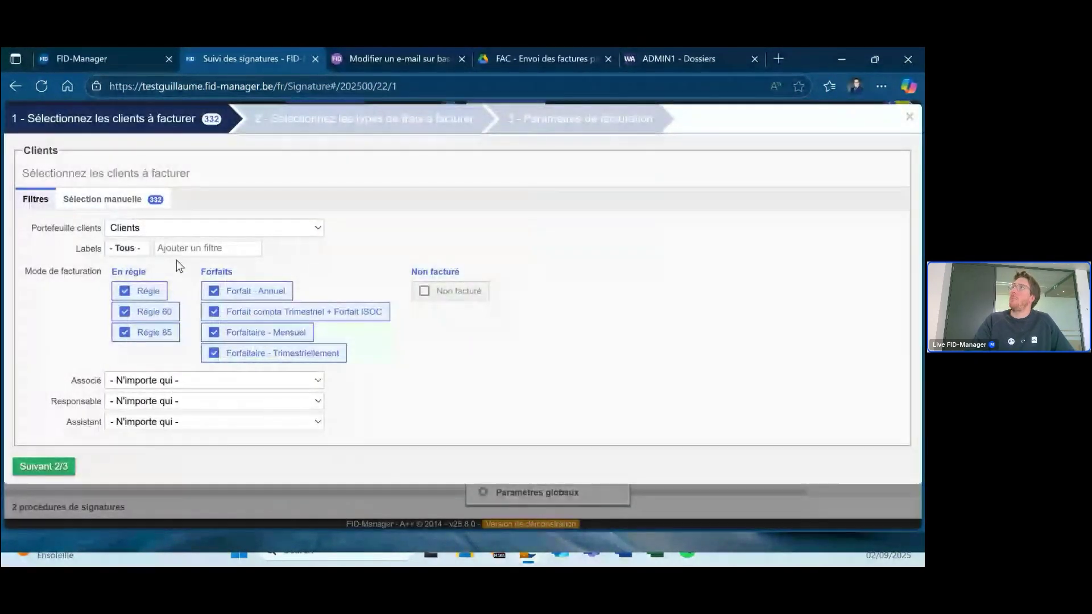
{"action": "left_click", "coordinate": [129, 272]}
{"action": "left_click", "coordinate": [43, 466]}
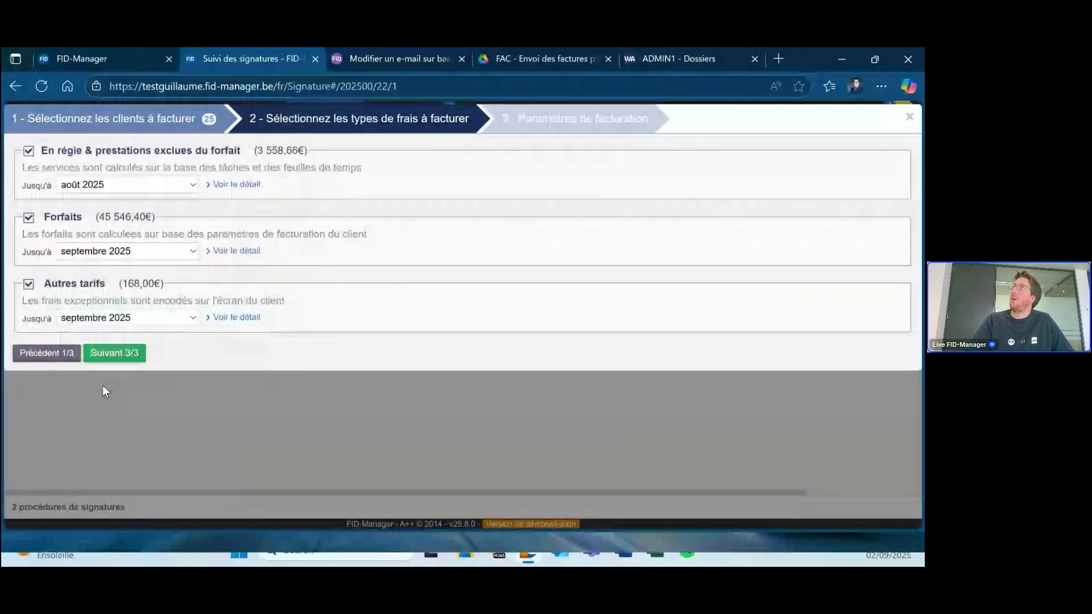
Keep only Forfaits up to septembre 2025 as the fee type and add the billing project "Clients - août 2025" with its default parameters.
{"action": "left_click", "coordinate": [97, 153]}
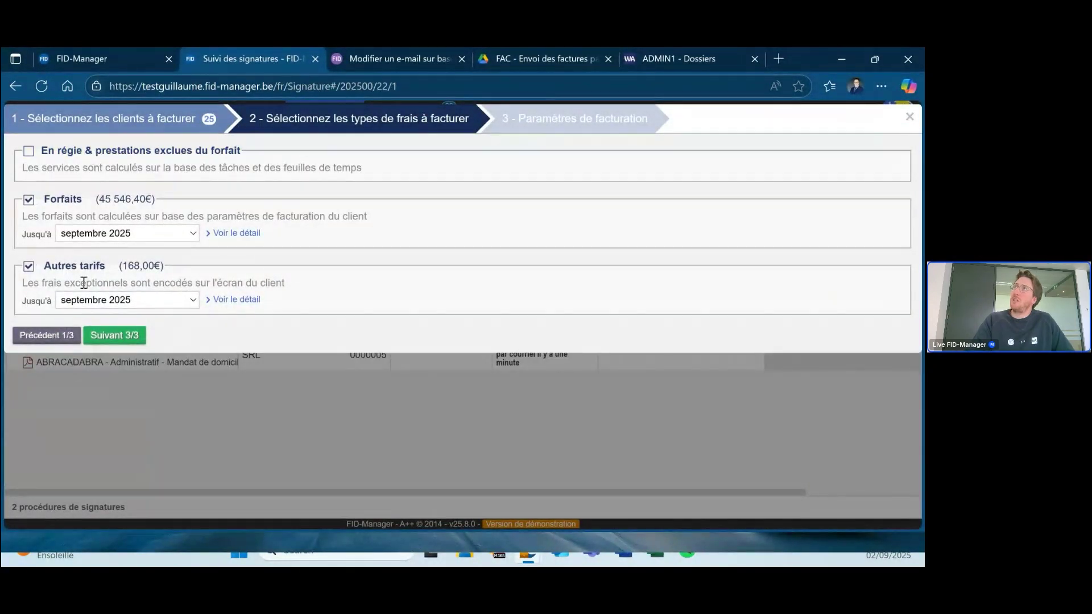
{"action": "left_click", "coordinate": [75, 266]}
{"action": "left_click", "coordinate": [116, 317]}
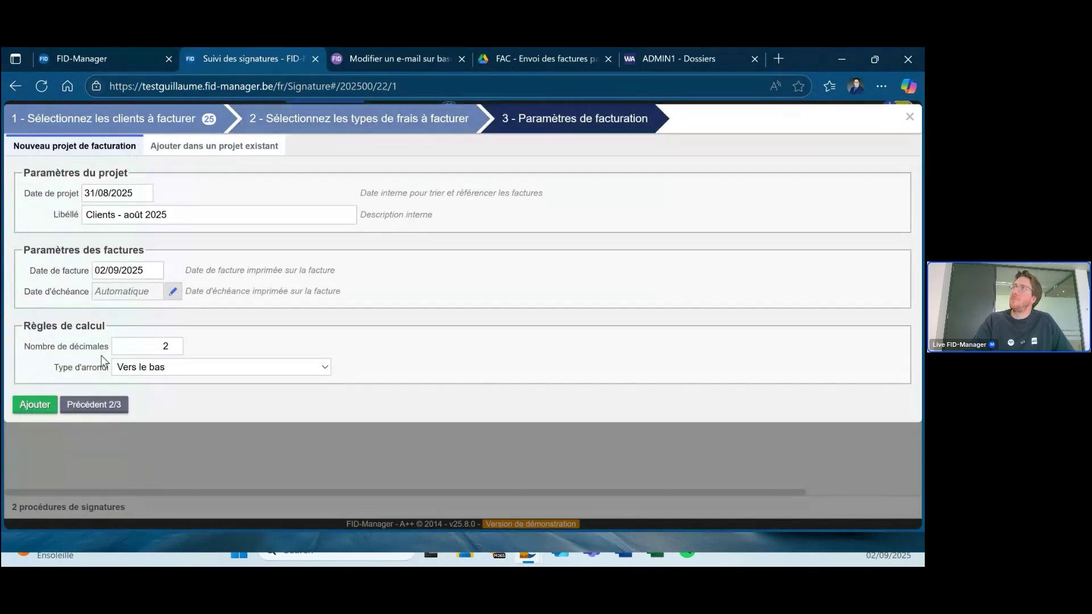
{"action": "left_click", "coordinate": [37, 409]}
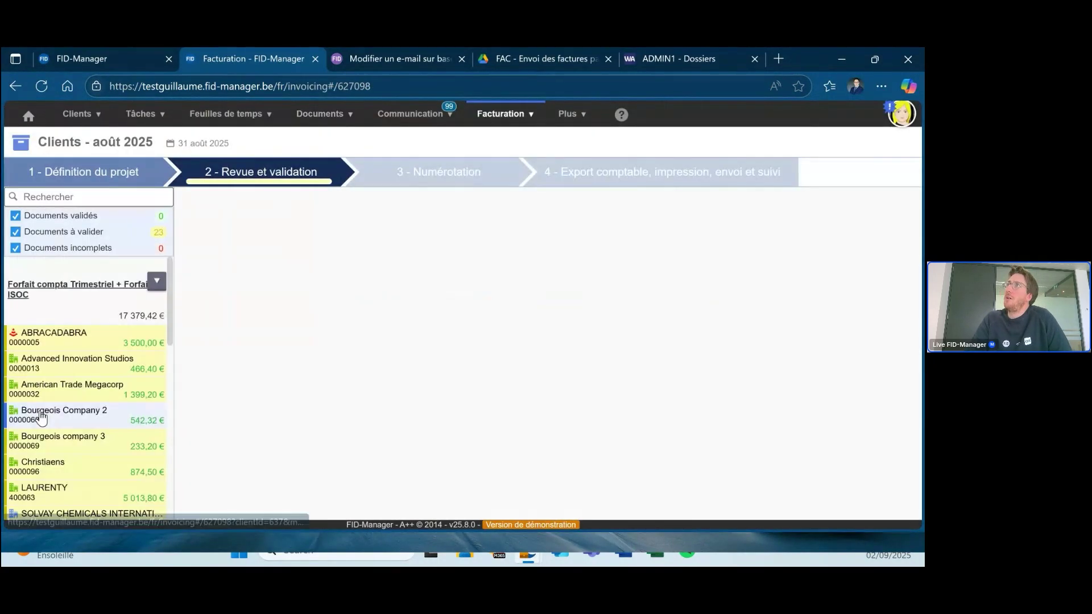
Review ABRACADABRA's draft invoice and the available invoice formats, leaving Layout FR (DOM) (VFV) selected.
{"action": "left_click", "coordinate": [74, 341]}
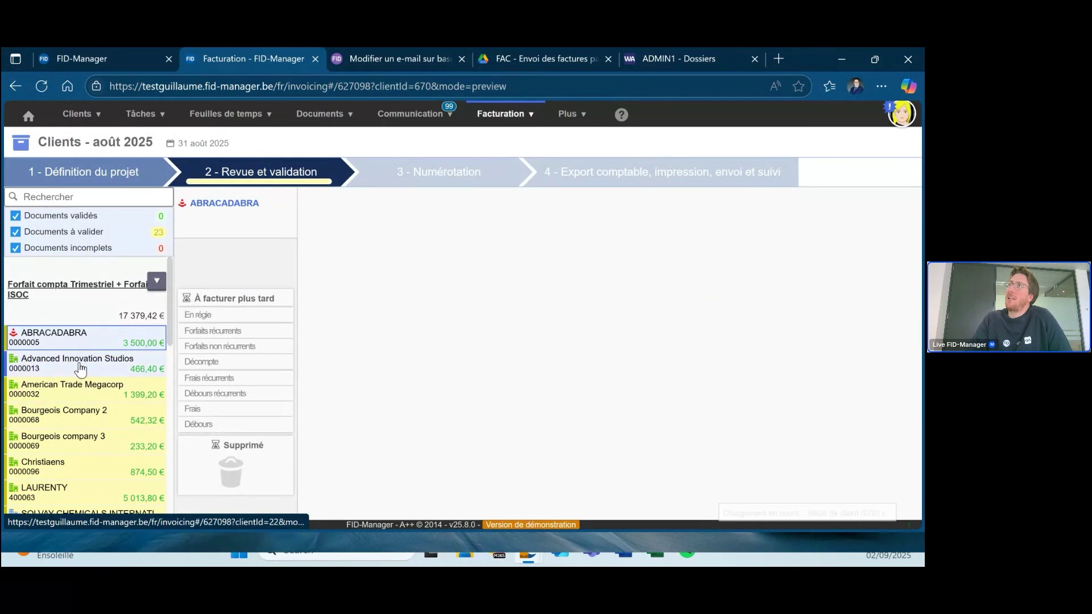
{"action": "scroll", "coordinate": [79, 370], "scroll_direction": "down", "scroll_amount": 5}
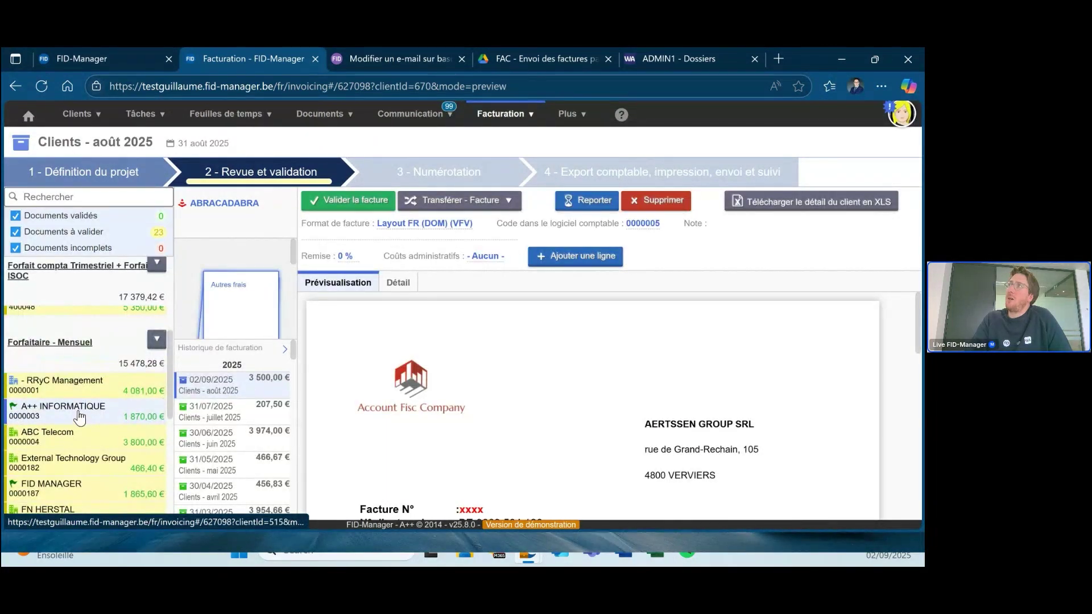
{"action": "scroll", "coordinate": [82, 415], "scroll_direction": "up", "scroll_amount": 5}
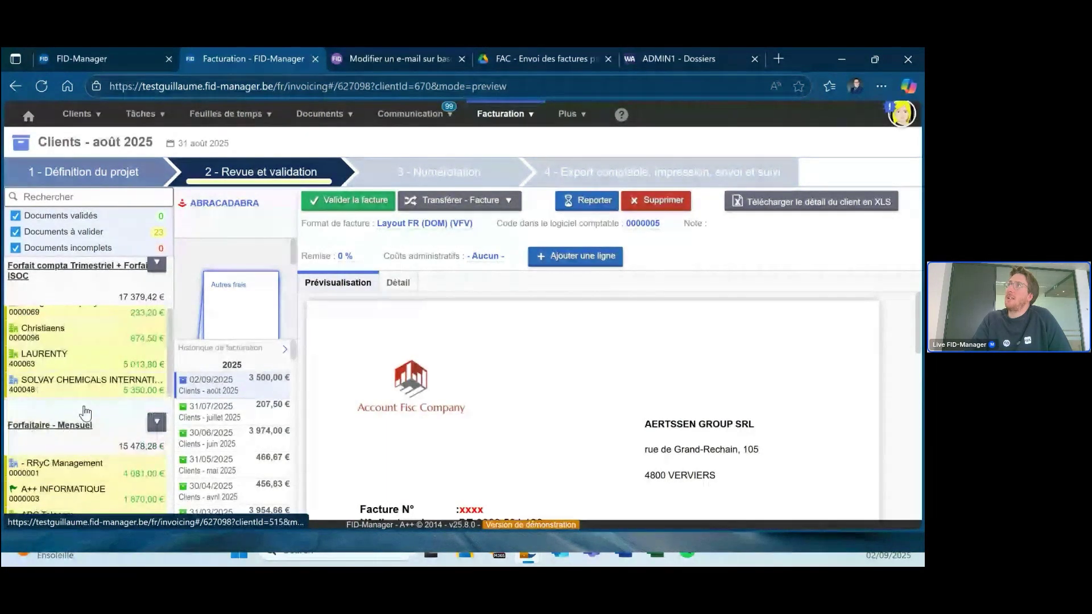
{"action": "left_click", "coordinate": [449, 224]}
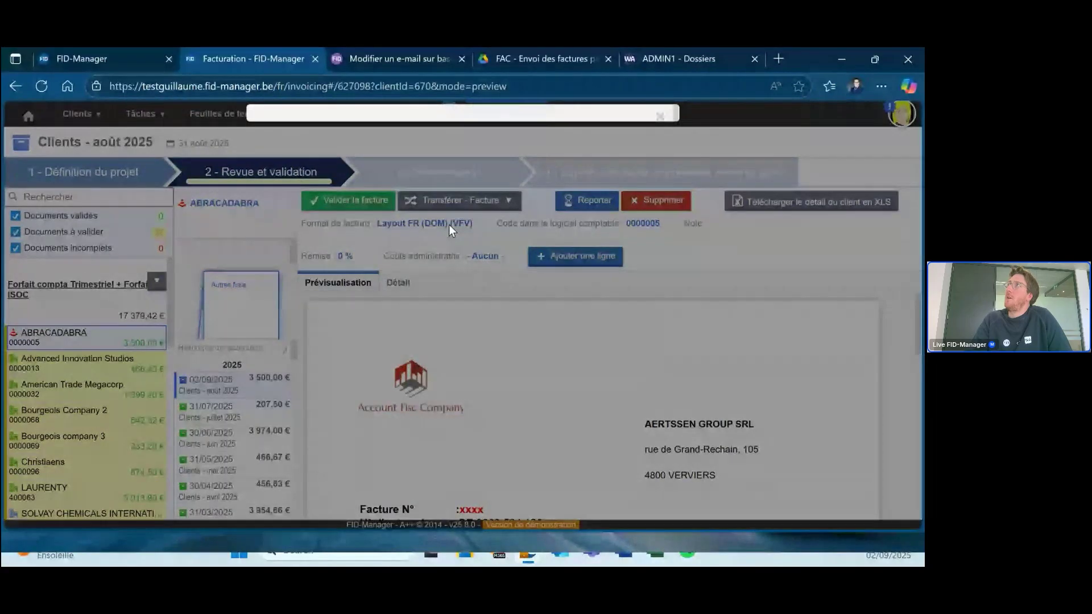
{"action": "left_click", "coordinate": [381, 123]}
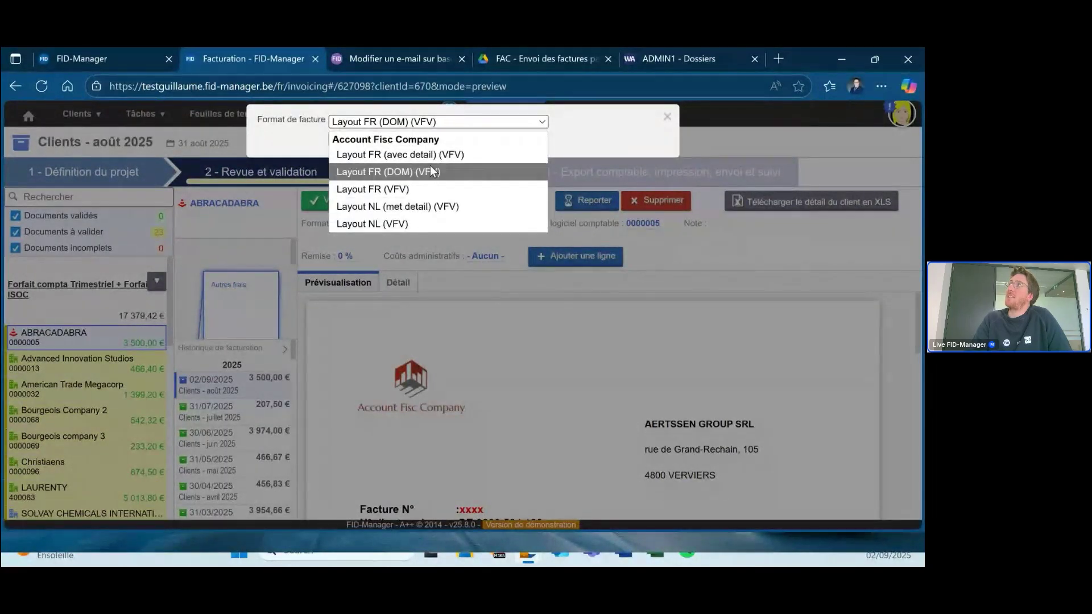
{"action": "left_click", "coordinate": [658, 135]}
{"action": "left_click", "coordinate": [667, 117]}
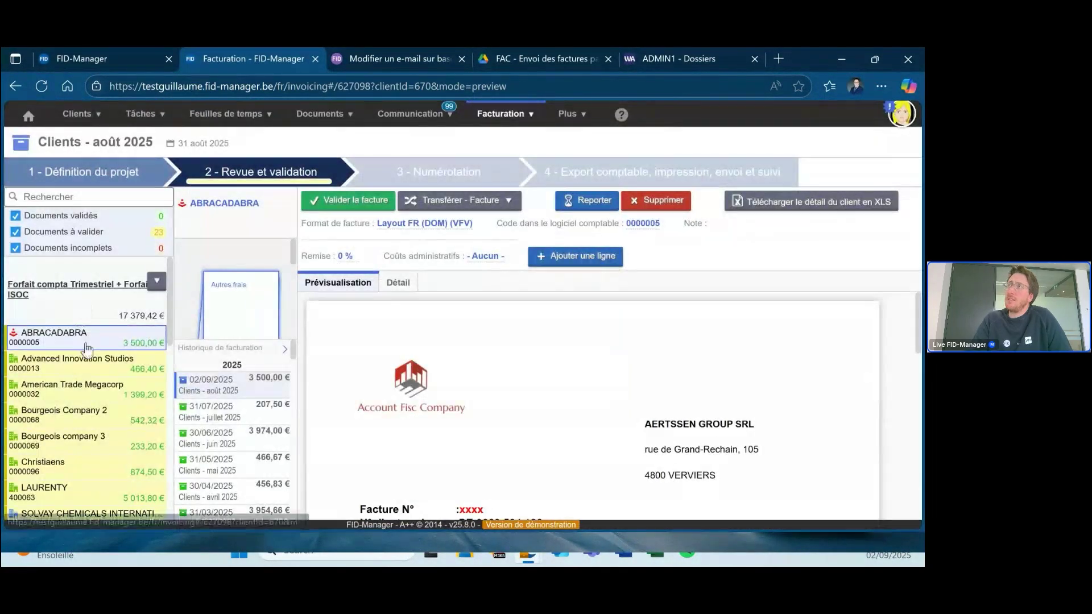
Validate all invoices in the Forfait compta Trimestriel + Forfait ISOC group and confirm.
{"action": "left_click", "coordinate": [157, 281]}
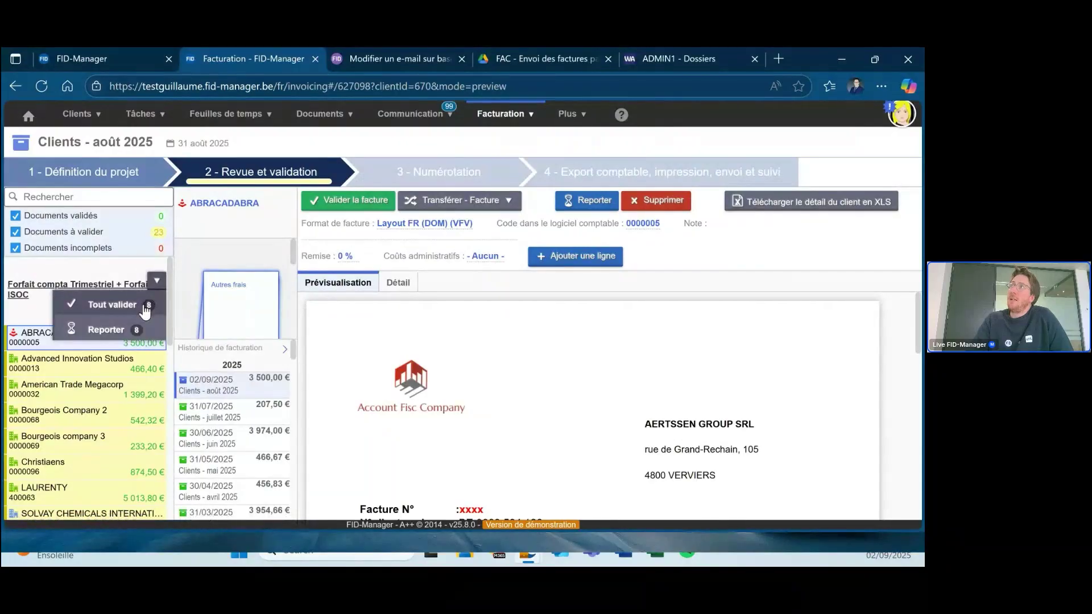
{"action": "left_click", "coordinate": [146, 307]}
{"action": "left_click", "coordinate": [526, 166]}
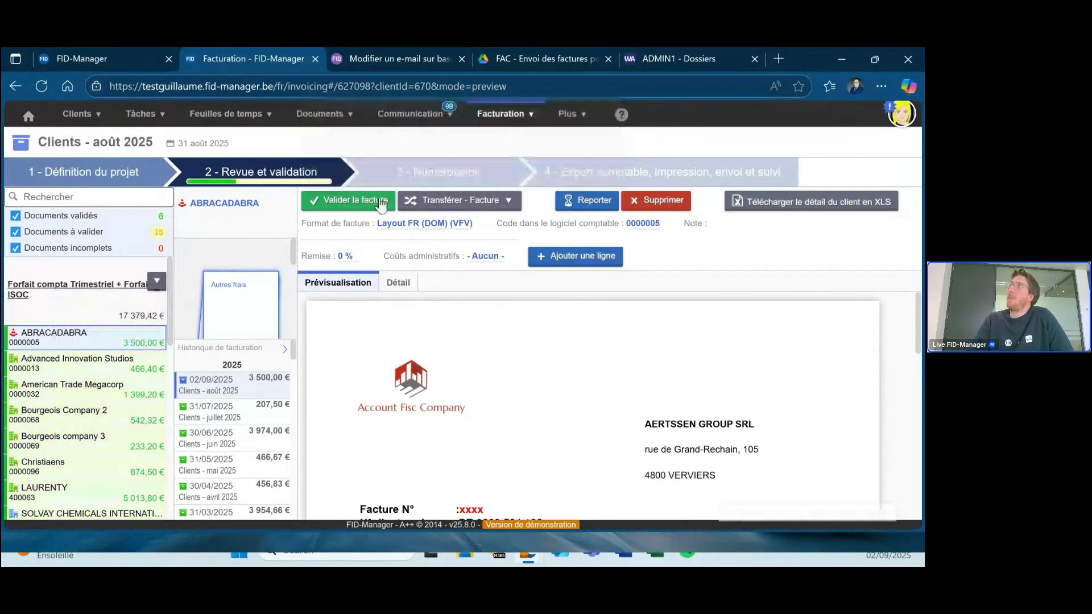
In the numbering stage, validate all remaining pending invoices and validate the project so its invoices are numbered.
{"action": "left_click", "coordinate": [380, 202]}
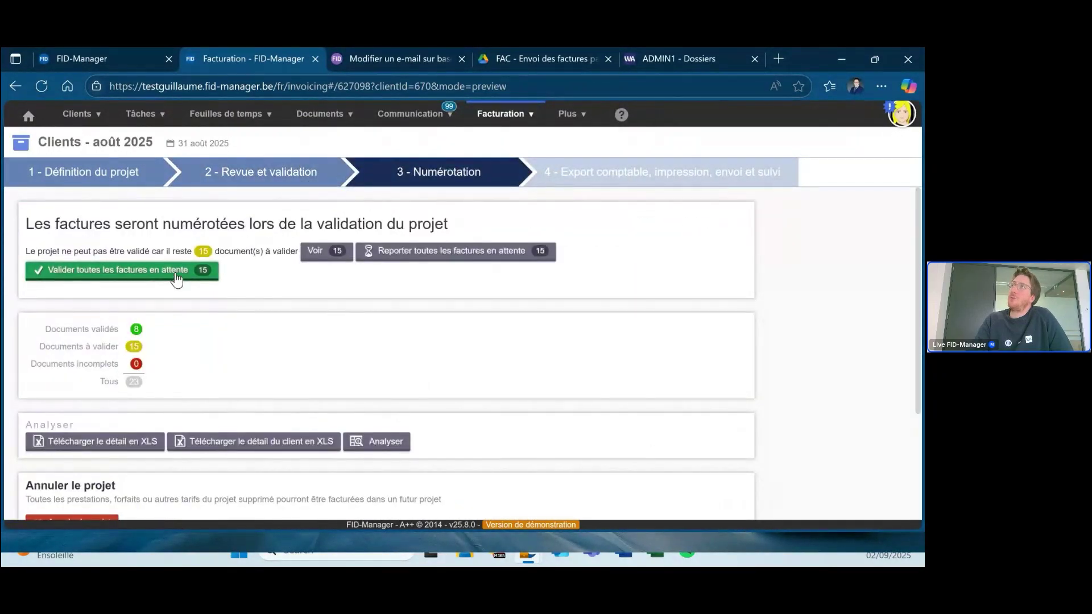
{"action": "left_click", "coordinate": [177, 277]}
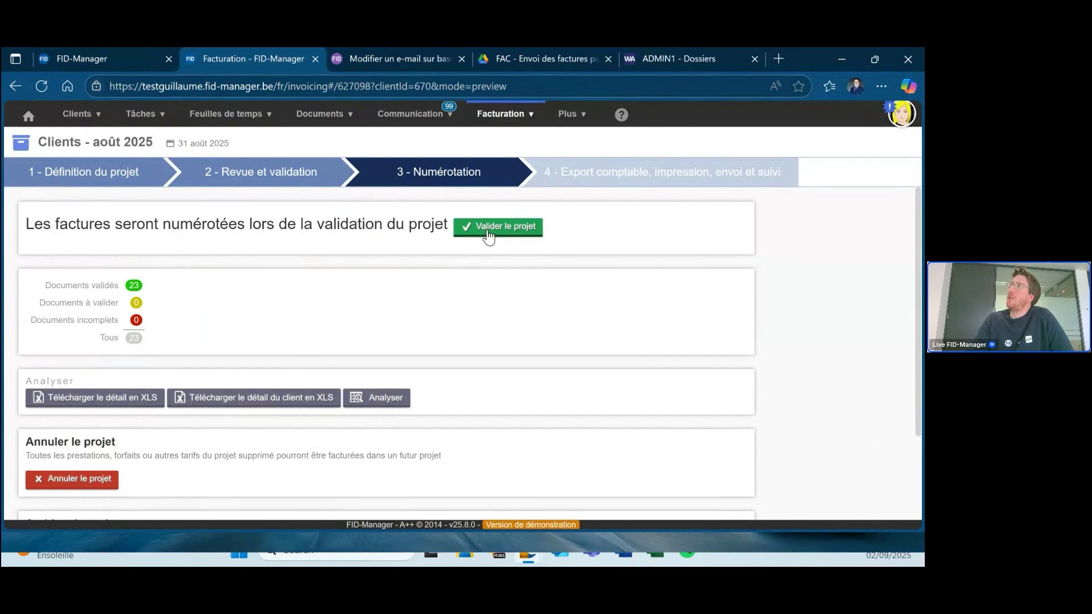
{"action": "left_click", "coordinate": [488, 236]}
Send the project's unexported invoices to WinAuditor for posting, confirm the export, and close the processing report.
{"action": "left_click", "coordinate": [143, 244]}
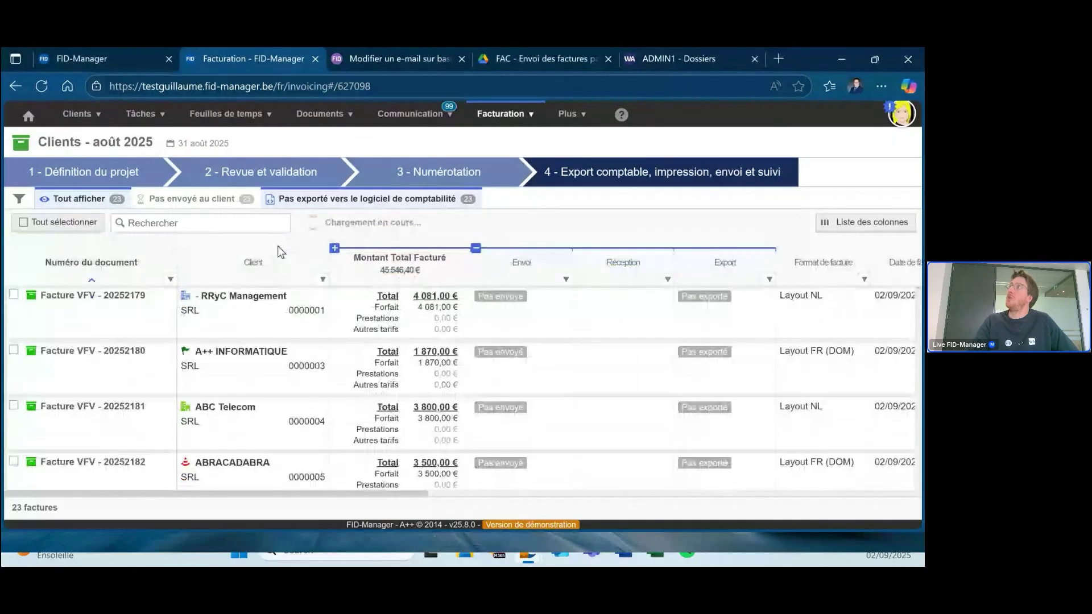
{"action": "left_click", "coordinate": [278, 246]}
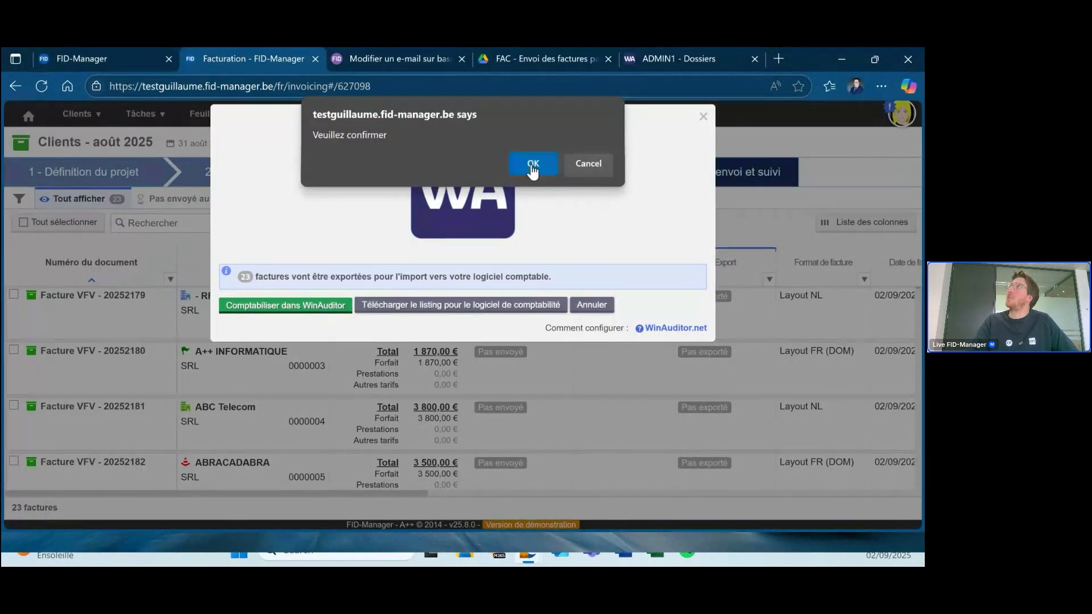
{"action": "left_click", "coordinate": [531, 166]}
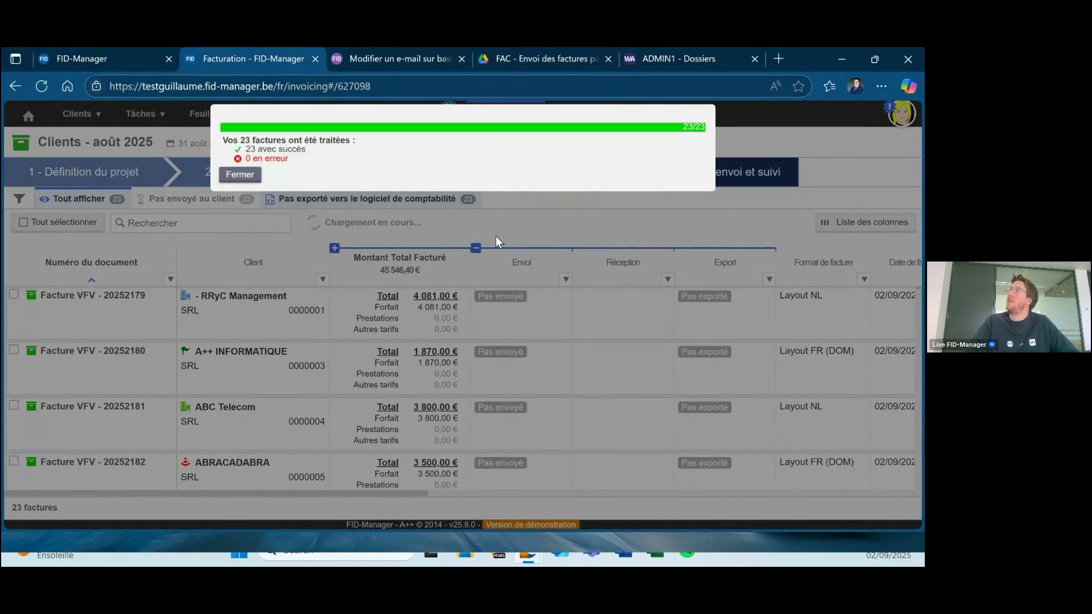
{"action": "left_click", "coordinate": [237, 177]}
Switch to the ADMIN1 dossier in WinAuditor.net and inspect the pending sales annex VFV - 20252193.xml.
{"action": "left_click", "coordinate": [711, 57]}
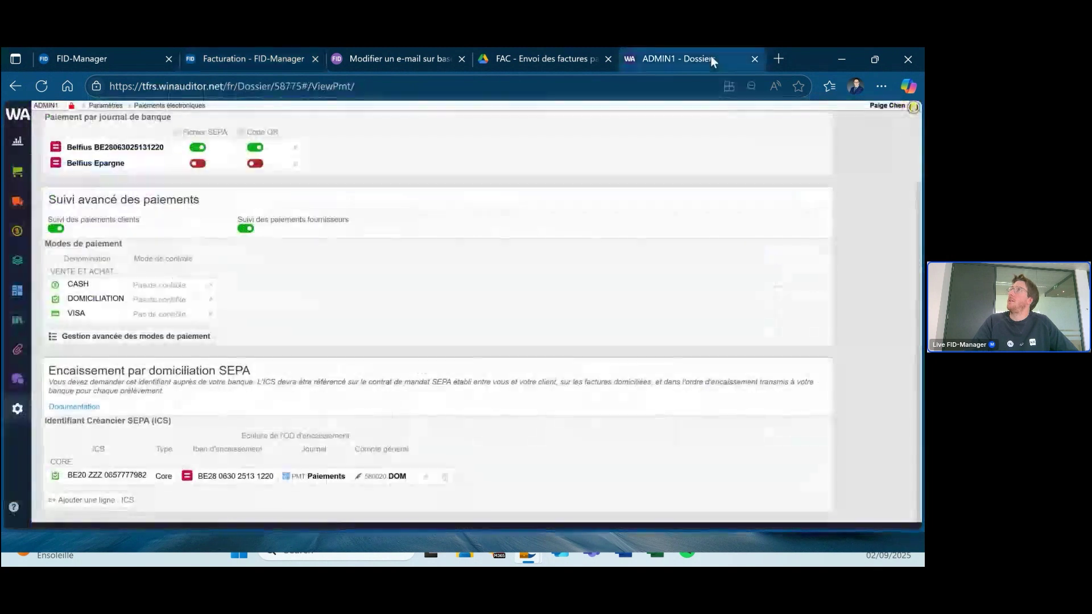
{"action": "left_click", "coordinate": [36, 93]}
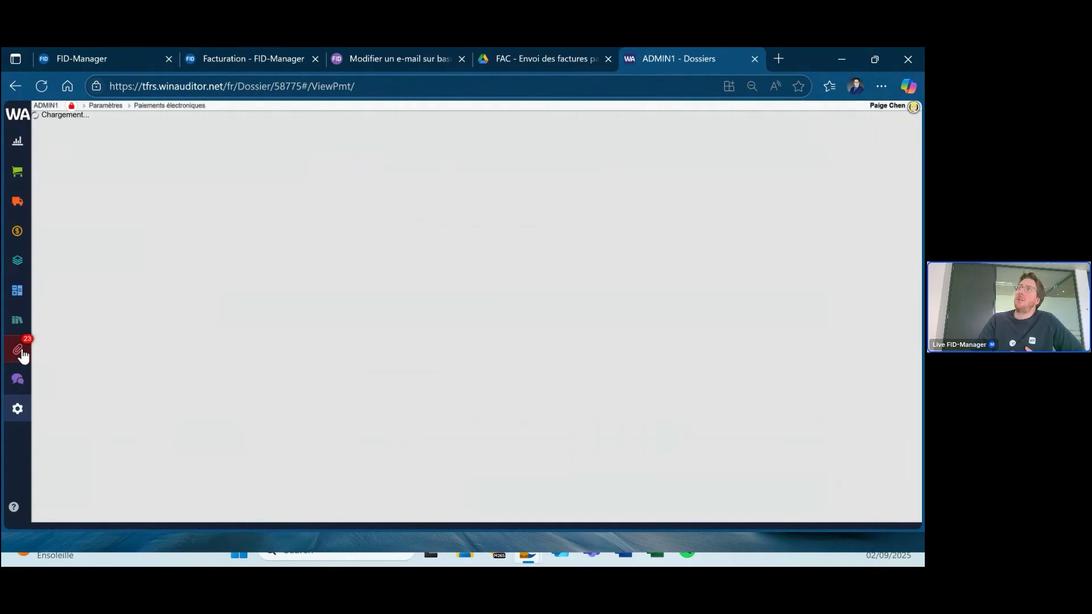
{"action": "mouse_move", "coordinate": [17, 349]}
{"action": "left_click", "coordinate": [71, 348]}
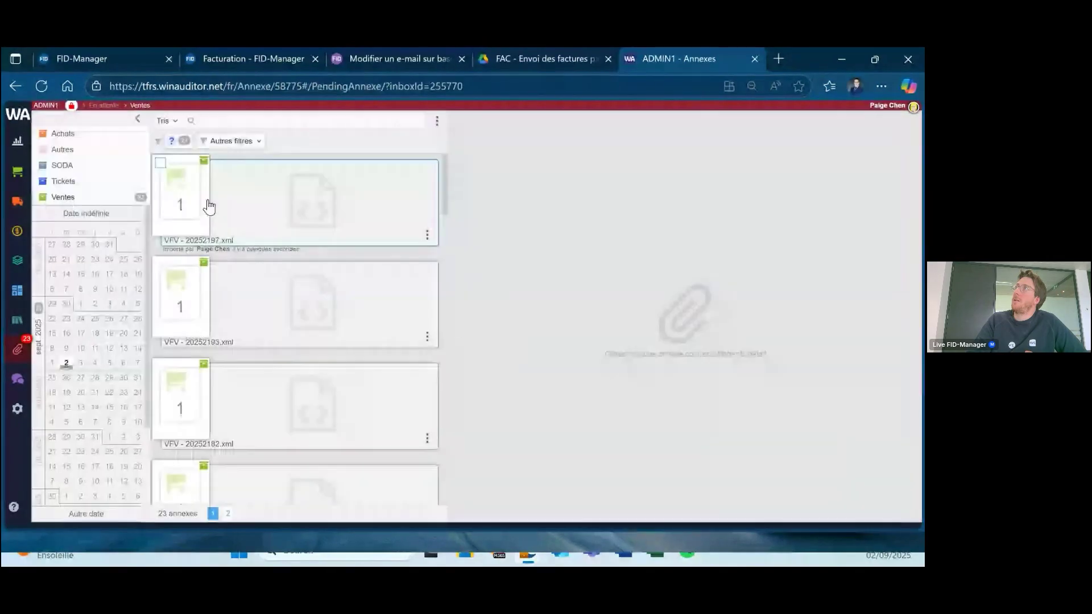
{"action": "left_click", "coordinate": [285, 294]}
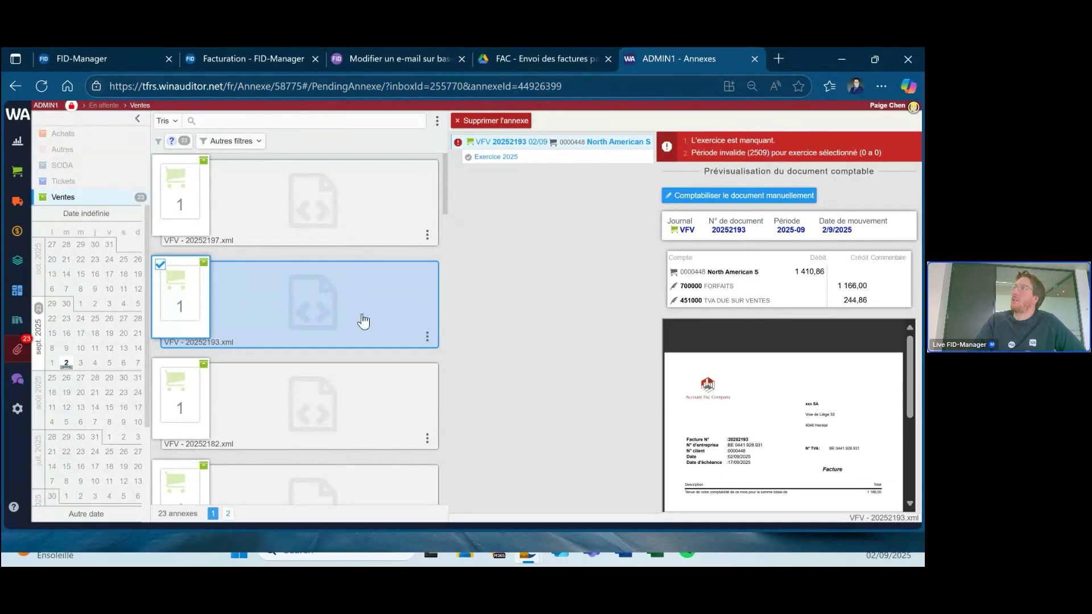
Add fiscal year 2025, covering periods 2025-01 to 2025-12, in the dossier's general settings.
{"action": "mouse_move", "coordinate": [18, 408]}
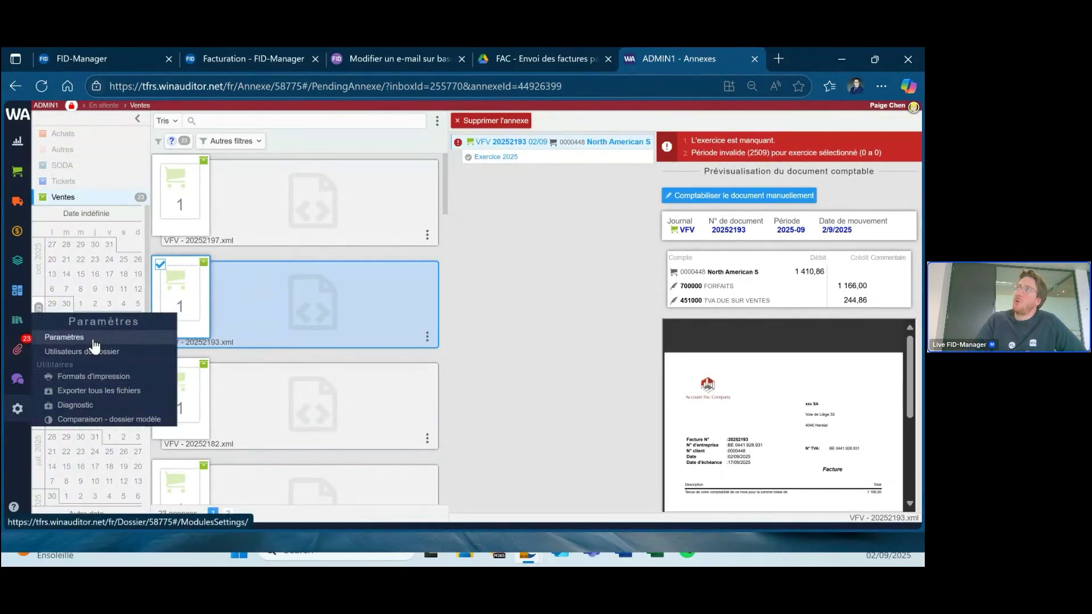
{"action": "left_click", "coordinate": [93, 339]}
{"action": "left_click", "coordinate": [380, 159]}
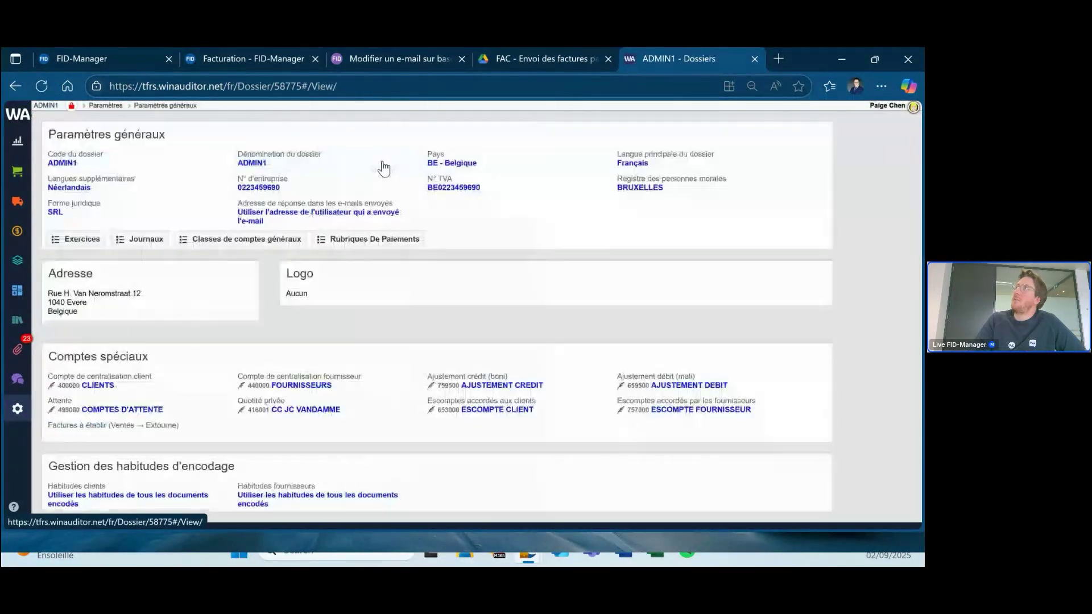
{"action": "left_click", "coordinate": [83, 241]}
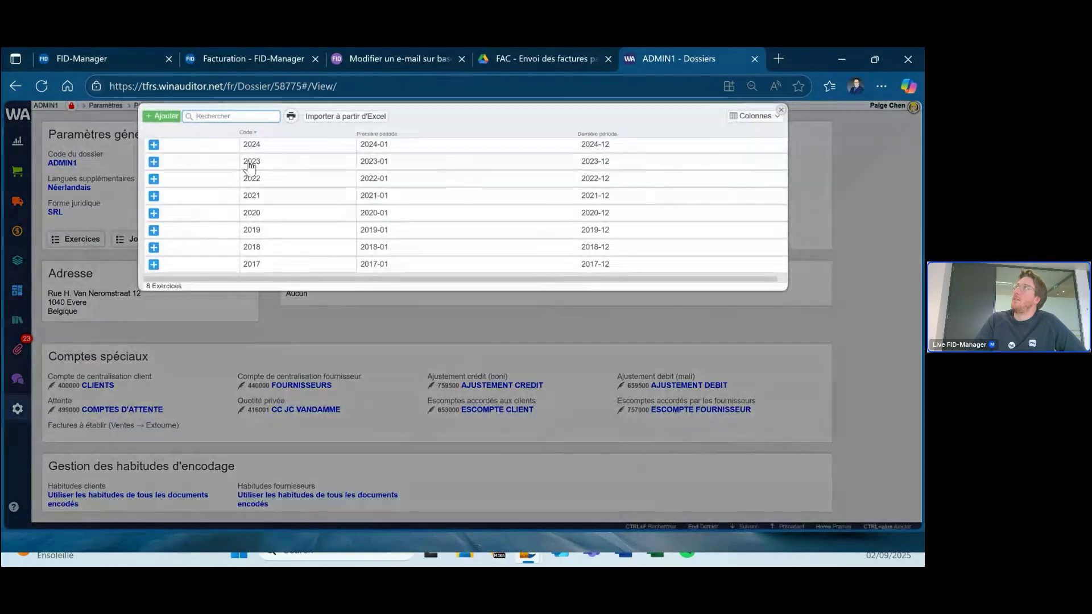
{"action": "left_click", "coordinate": [162, 116]}
{"action": "left_click", "coordinate": [344, 156]}
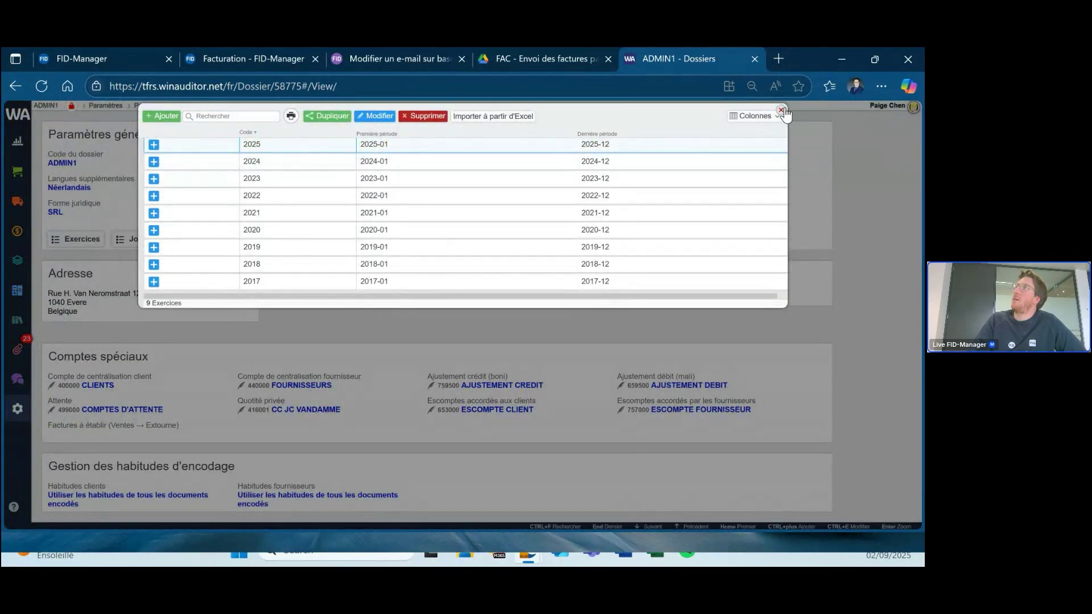
{"action": "left_click", "coordinate": [783, 111]}
Return to the pending sales annexes and post the compliant document in VFV - 20252197.xml.
{"action": "left_click", "coordinate": [17, 349]}
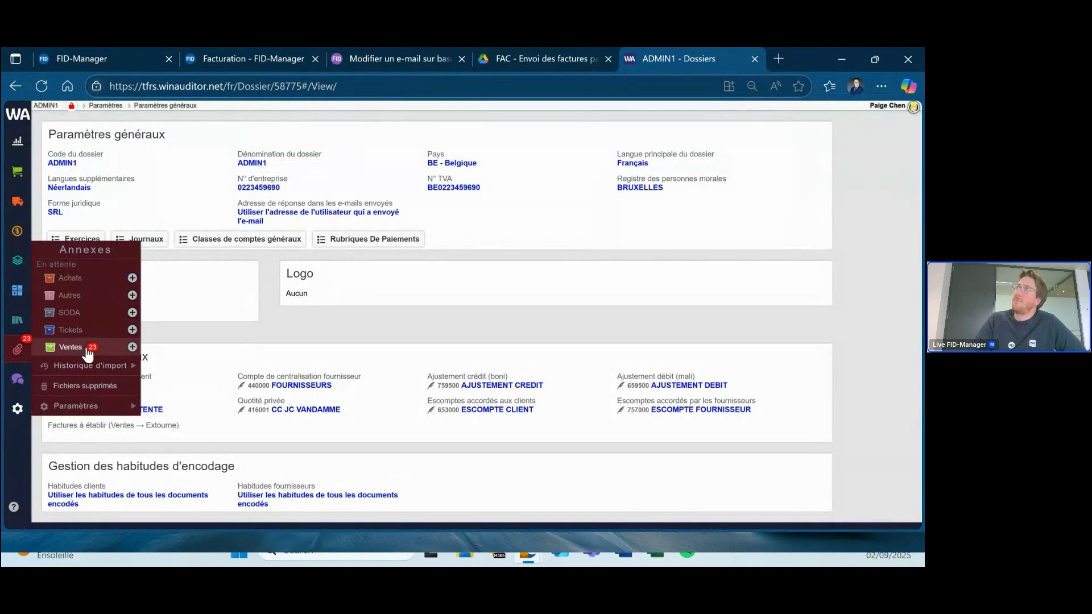
{"action": "left_click", "coordinate": [71, 347]}
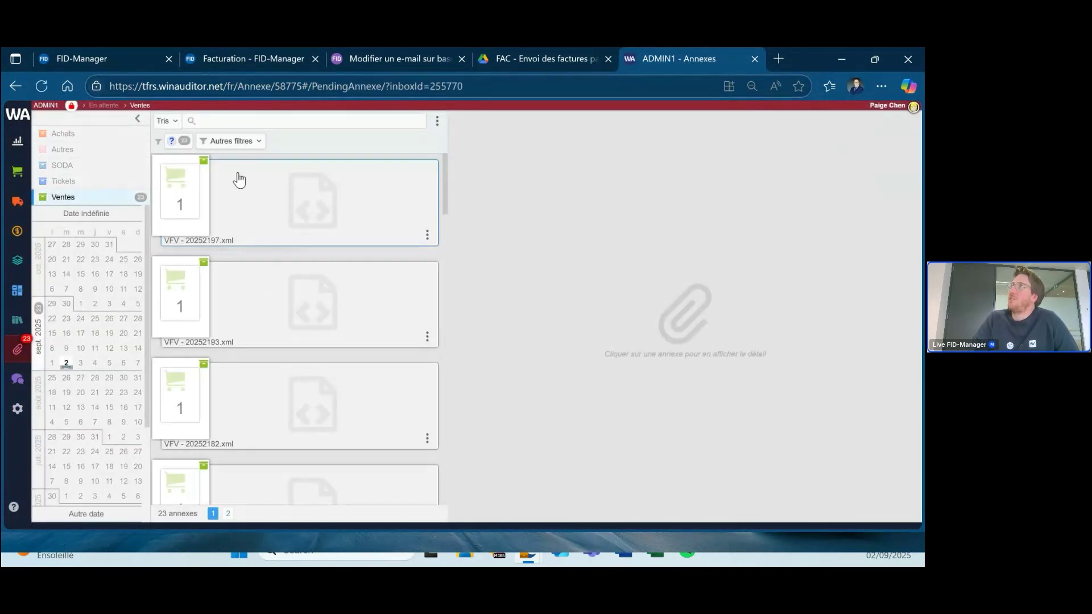
{"action": "left_click", "coordinate": [307, 211]}
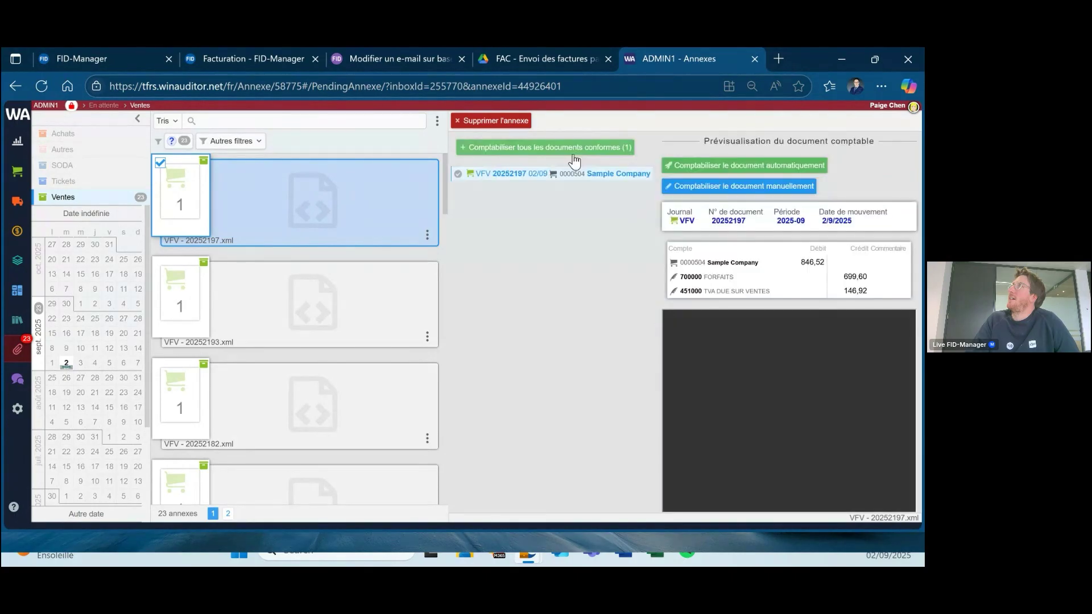
{"action": "left_click", "coordinate": [591, 151]}
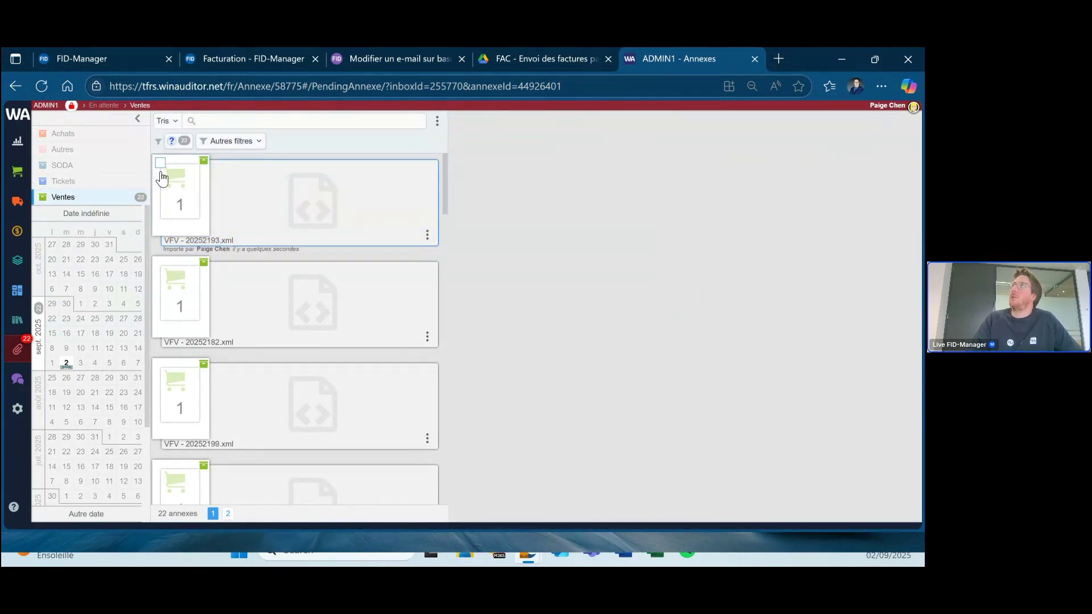
Try to post the consecutive pending sales annexes from VFV - 20252193.xml through VFV - 20252187.xml together.
{"action": "left_click", "coordinate": [160, 163]}
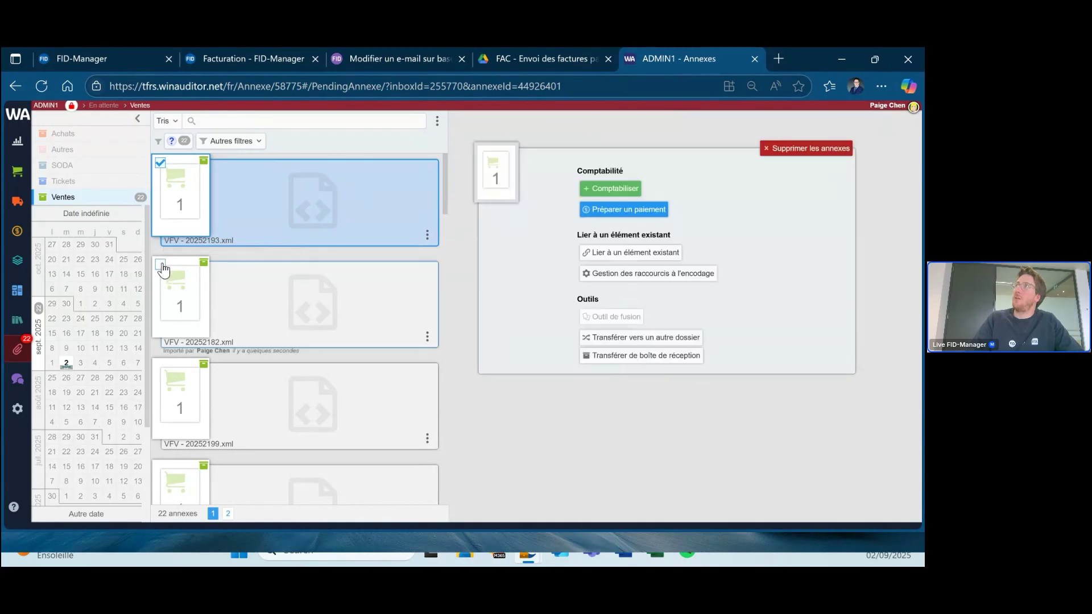
{"action": "scroll", "coordinate": [174, 341], "scroll_direction": "down", "scroll_amount": 5}
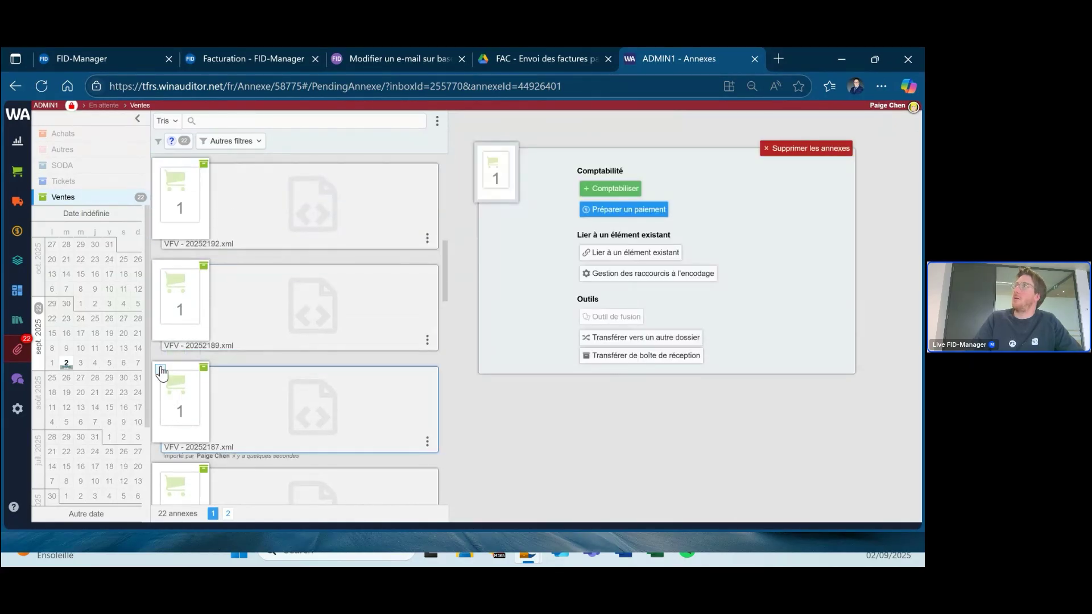
{"action": "left_click", "coordinate": [161, 371], "text": "shift"}
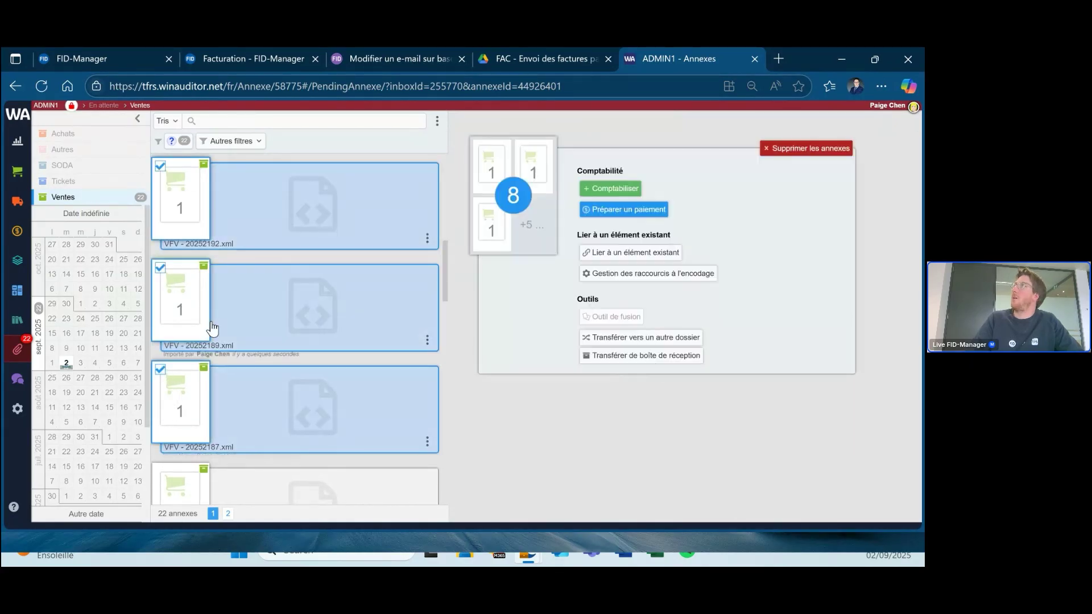
{"action": "left_click", "coordinate": [635, 191]}
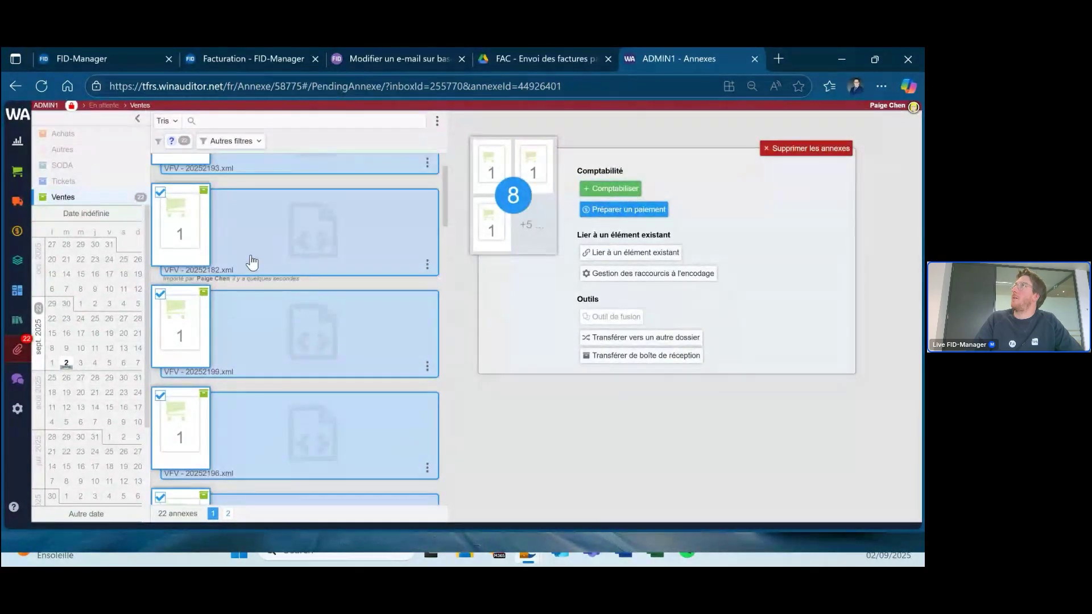
Post the compliant documents in VFV - 20252193.xml, VFV - 20252182.xml and VFV - 20252199.xml individually, and inspect VFV - 20252195.xml.
{"action": "left_click", "coordinate": [212, 231]}
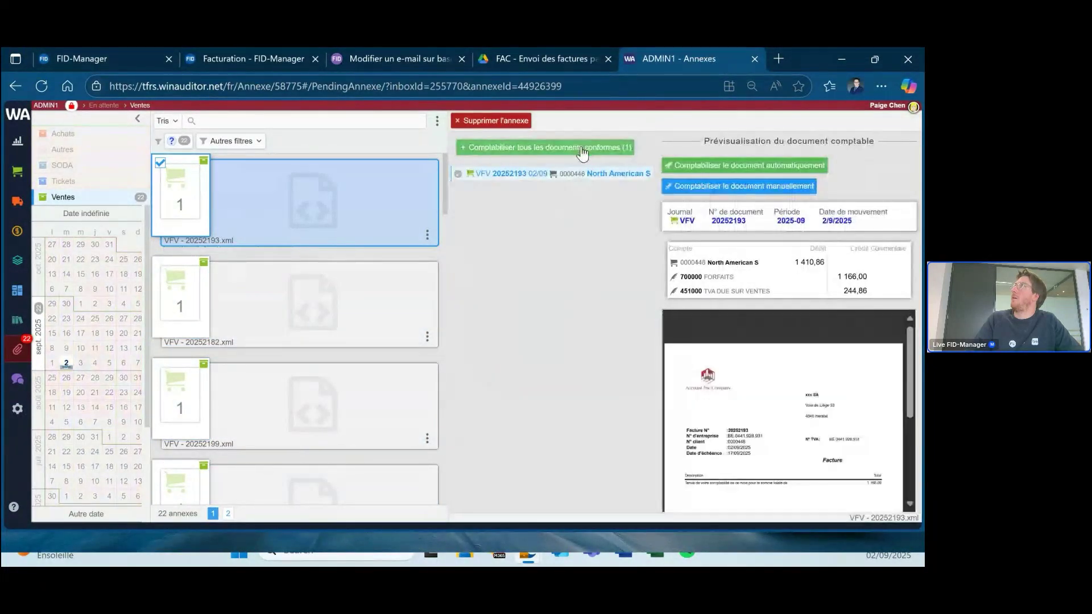
{"action": "left_click", "coordinate": [536, 148]}
{"action": "left_click", "coordinate": [369, 199]}
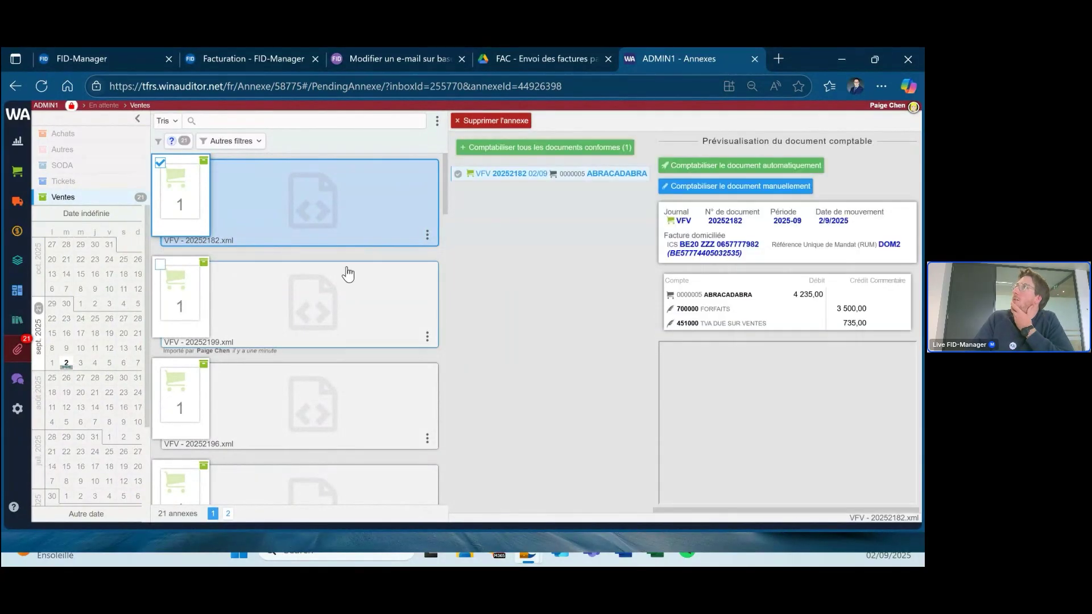
{"action": "left_click", "coordinate": [568, 149]}
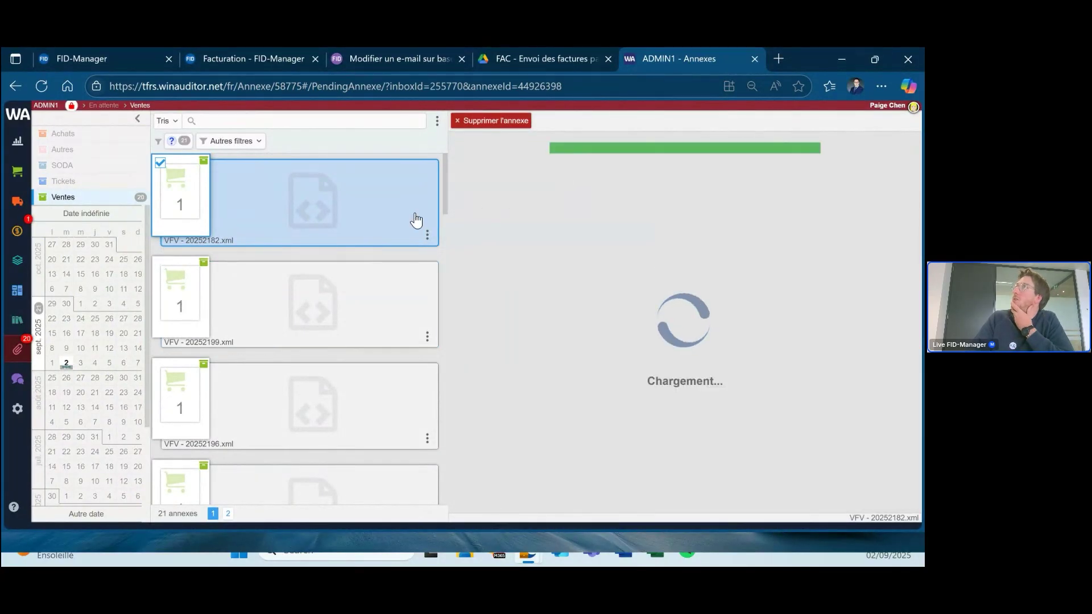
{"action": "left_click", "coordinate": [295, 216]}
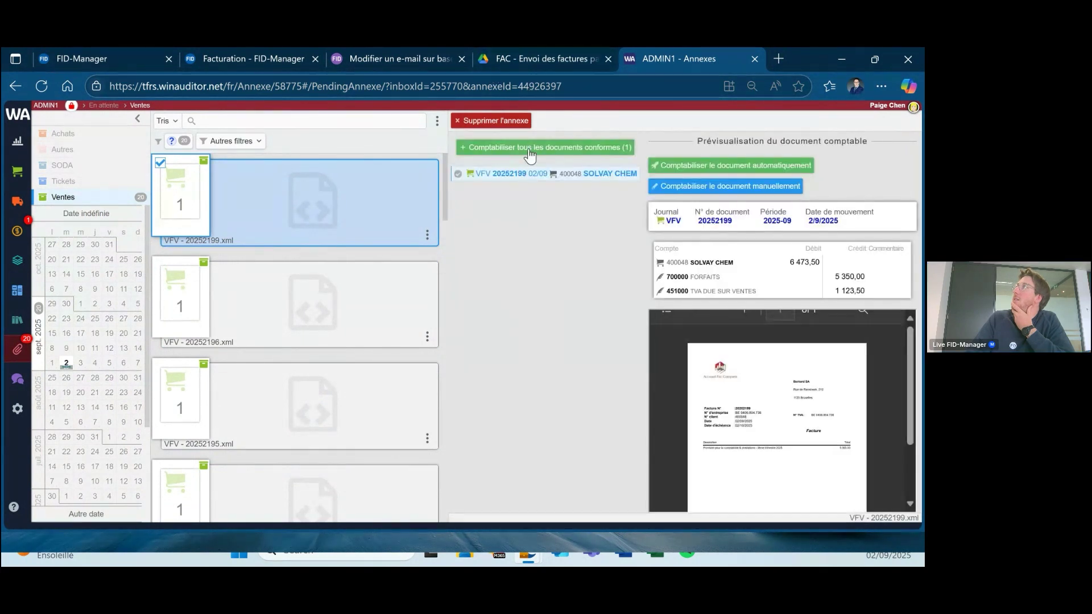
{"action": "left_click", "coordinate": [519, 147]}
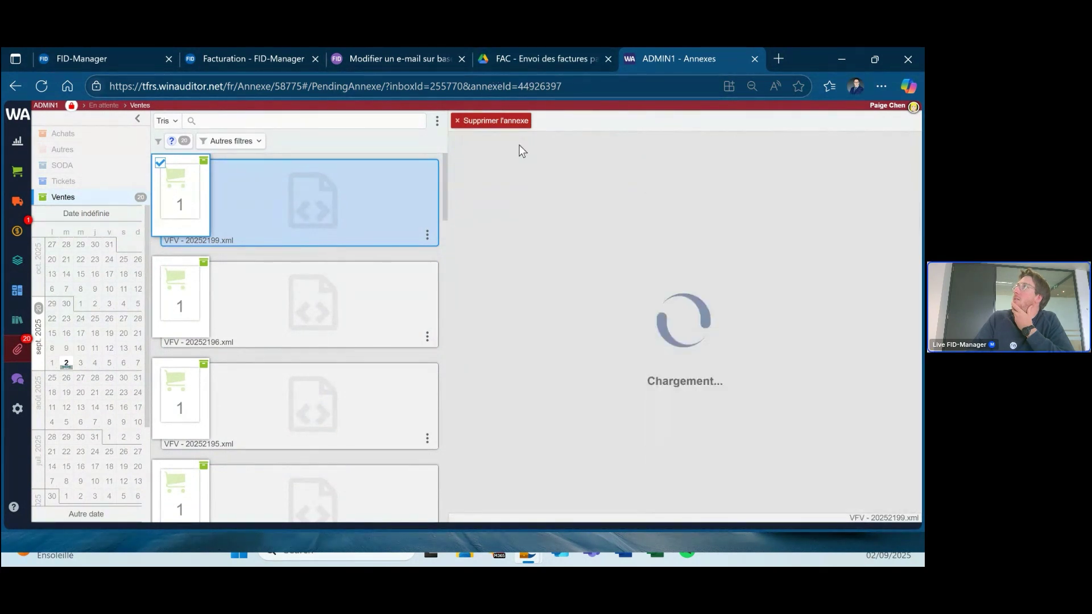
{"action": "left_click", "coordinate": [276, 300]}
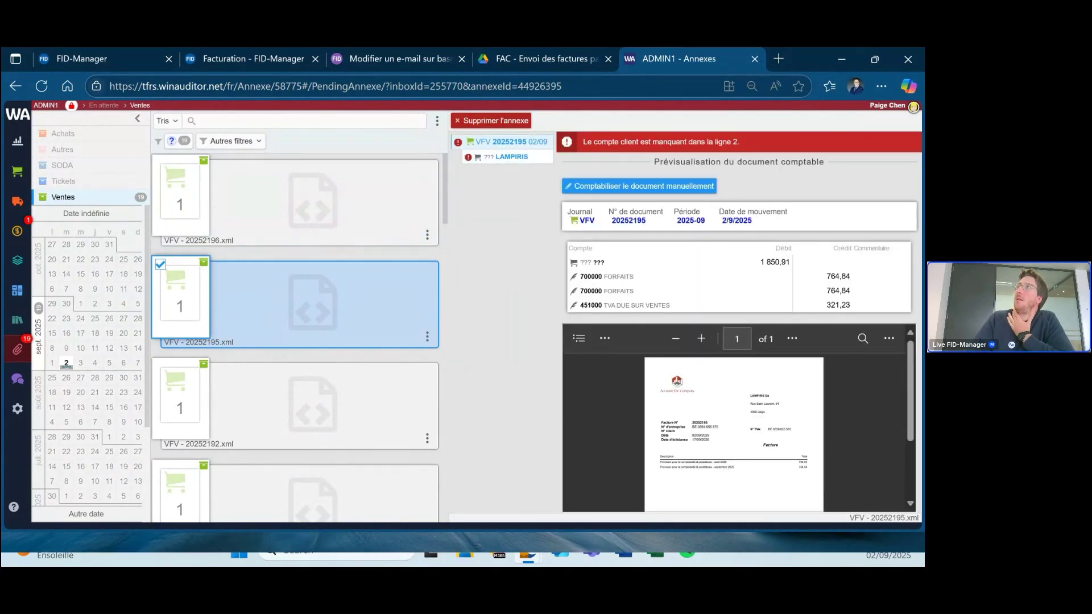
Generate the BEL SEPA collection file for the pending ABRACADABRA entry, with bank deposit date 02/09/2025.
{"action": "mouse_move", "coordinate": [26, 238]}
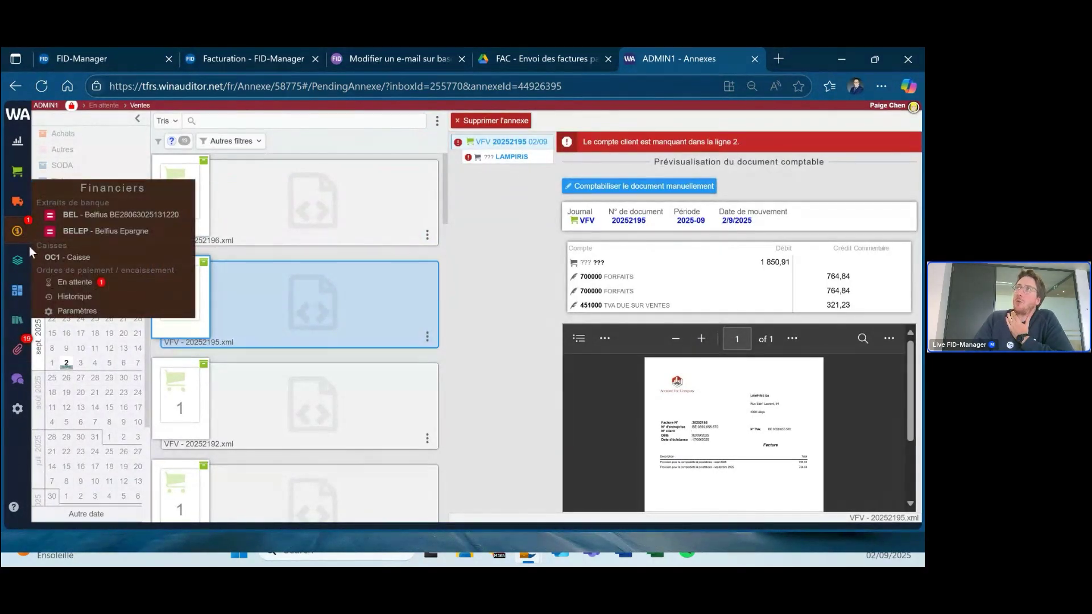
{"action": "left_click", "coordinate": [93, 282]}
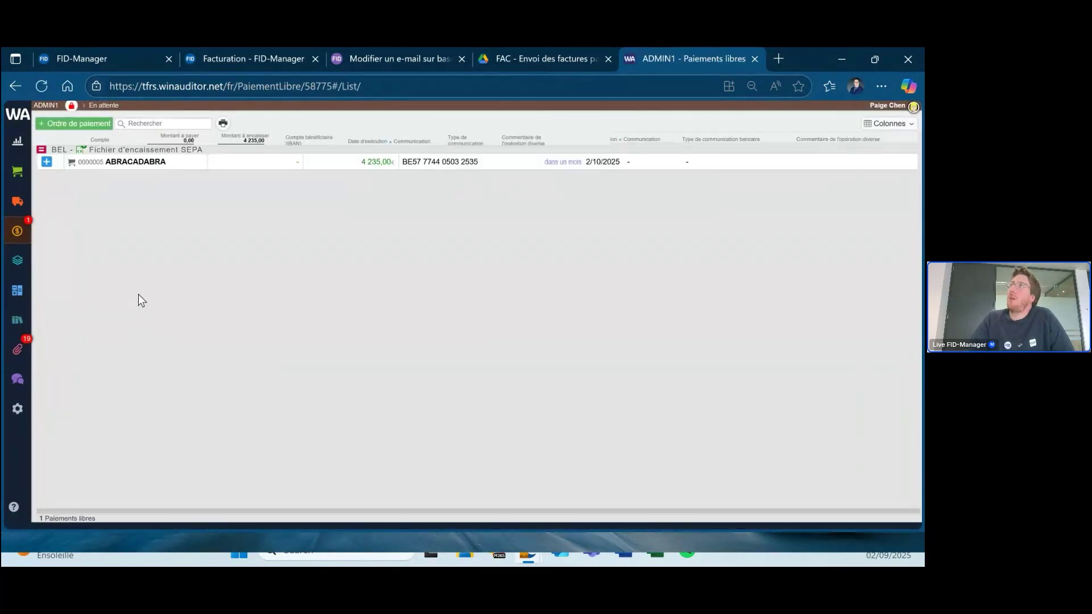
{"action": "left_click", "coordinate": [195, 165]}
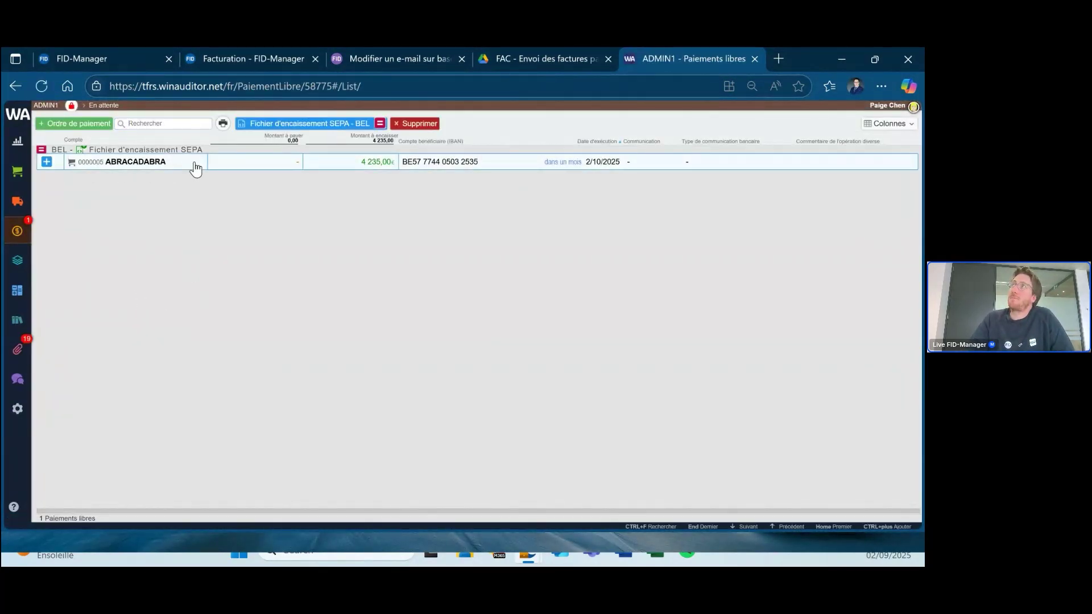
{"action": "left_click", "coordinate": [330, 129]}
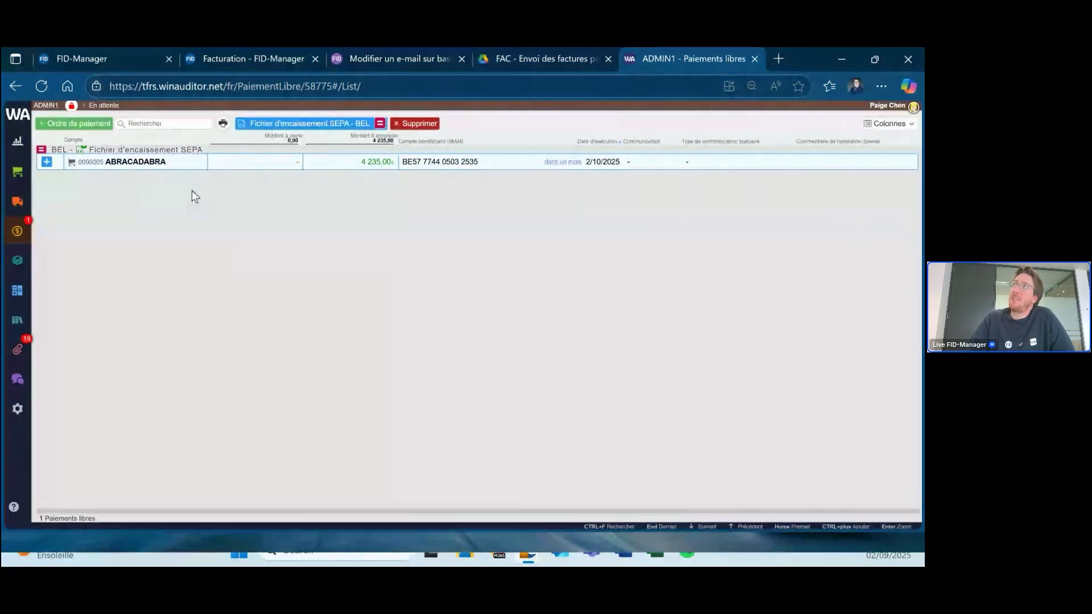
{"action": "left_click", "coordinate": [310, 124]}
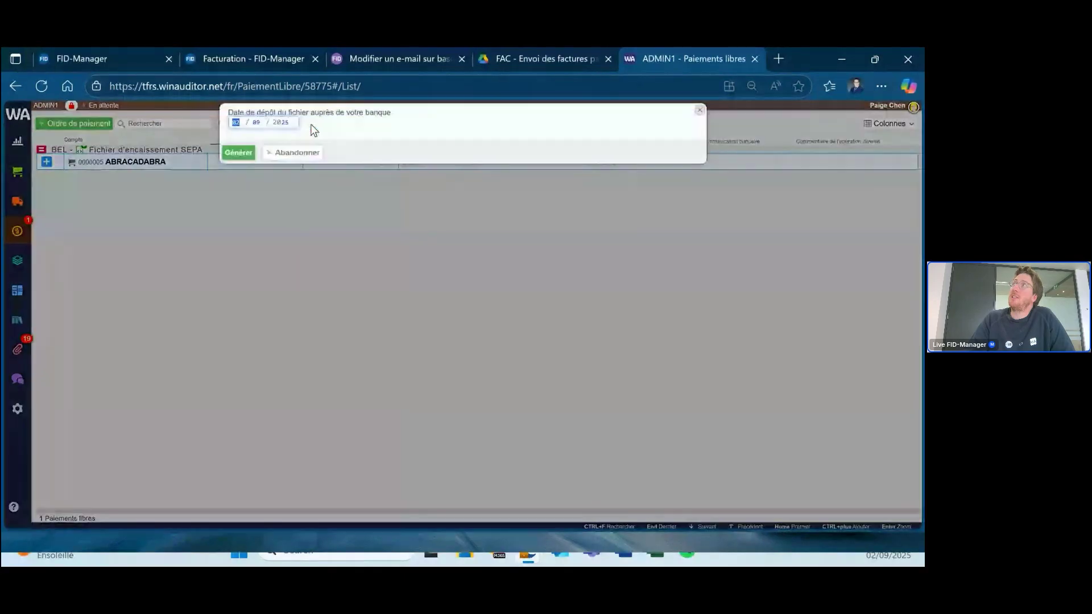
{"action": "left_click", "coordinate": [249, 154]}
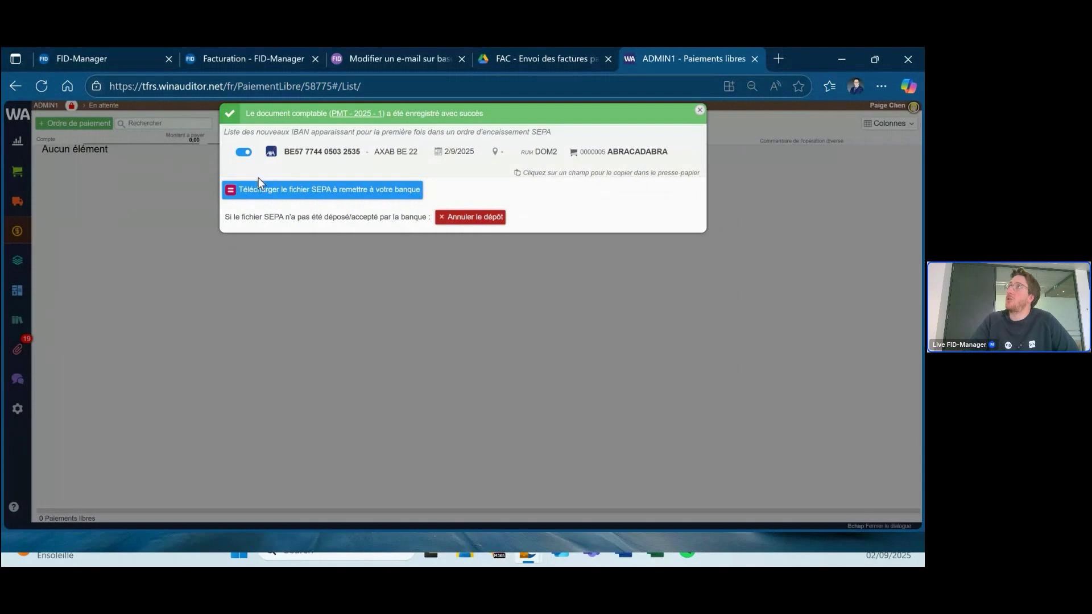
Download the SEPA file for the bank, keep it despite the browser's warning, and close the collection report.
{"action": "left_click", "coordinate": [310, 191]}
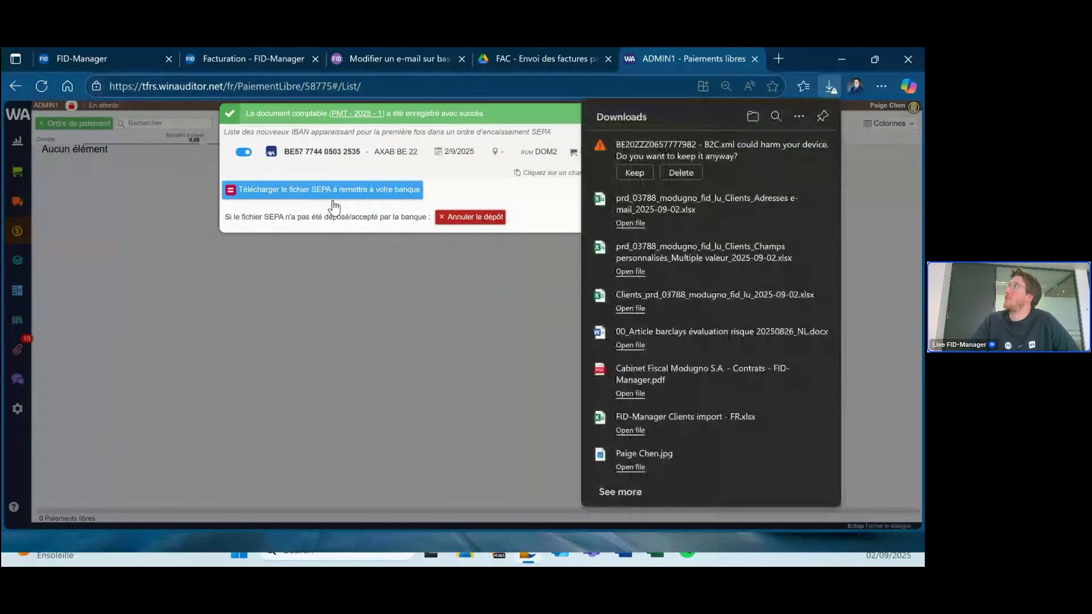
{"action": "left_click", "coordinate": [634, 172]}
{"action": "left_click", "coordinate": [853, 175]}
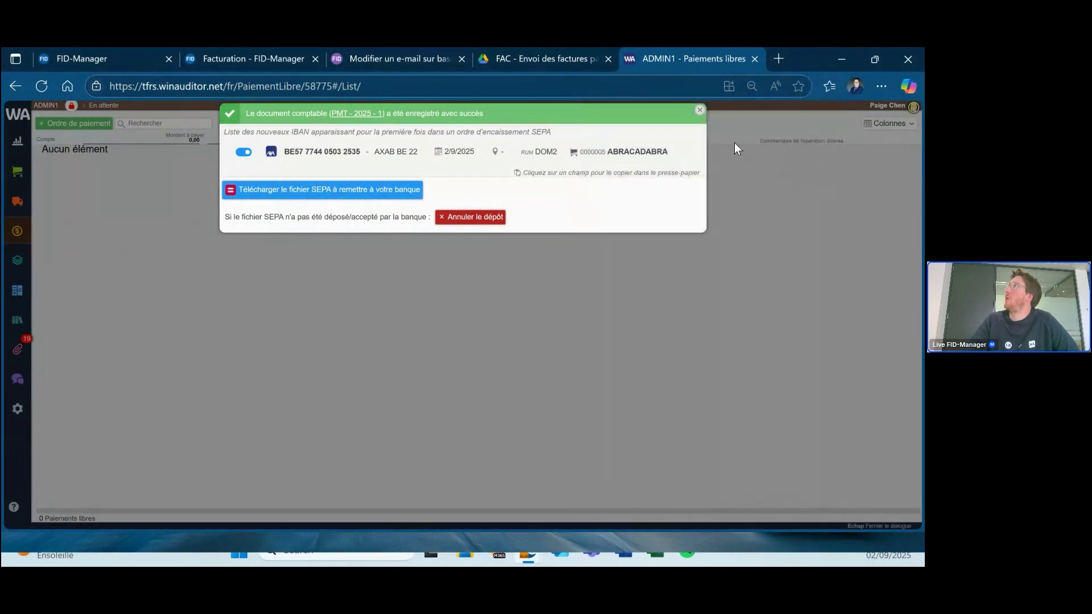
{"action": "left_click", "coordinate": [699, 109]}
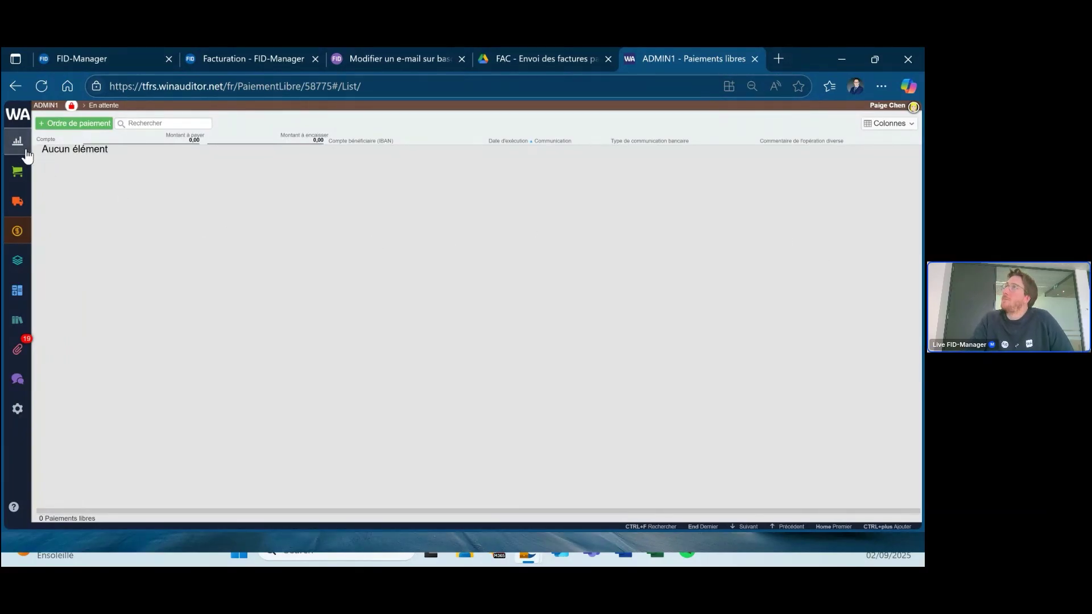
Switch to FID-Manager and set the accounting software of the legal entity Account Fisc Company to Odoo.
{"action": "left_click", "coordinate": [271, 51]}
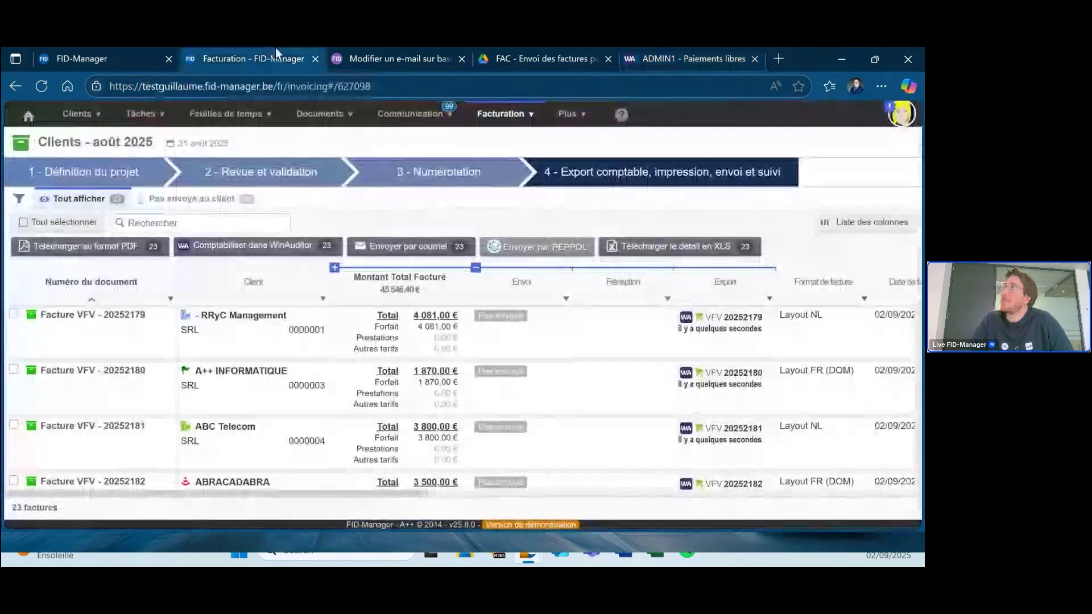
{"action": "left_click", "coordinate": [503, 114]}
{"action": "scroll", "coordinate": [567, 432], "scroll_direction": "down", "scroll_amount": 1}
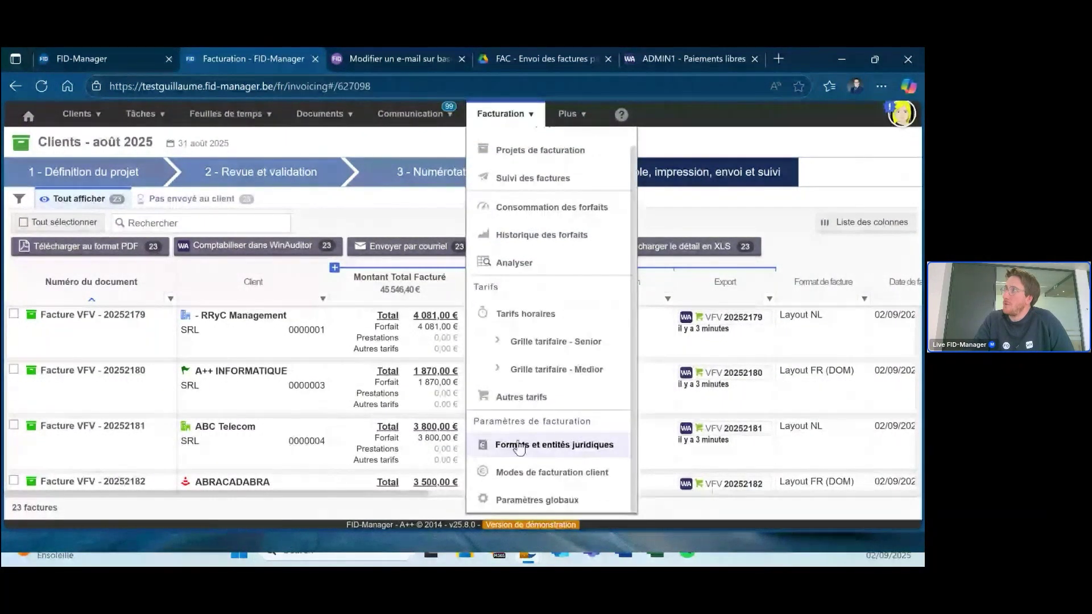
{"action": "left_click", "coordinate": [524, 448]}
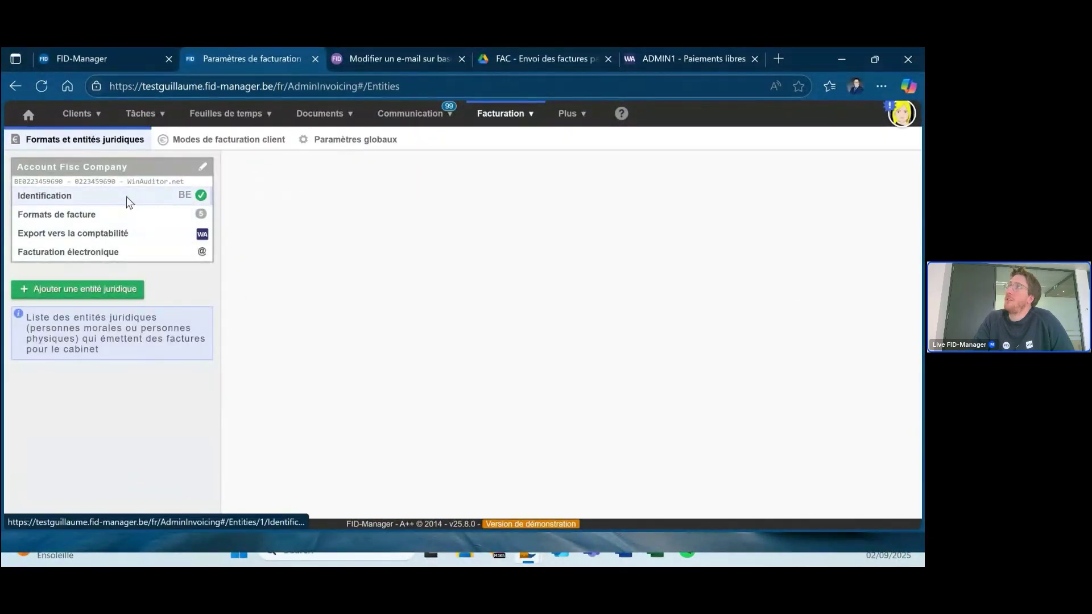
{"action": "left_click", "coordinate": [126, 199]}
{"action": "left_click", "coordinate": [67, 240]}
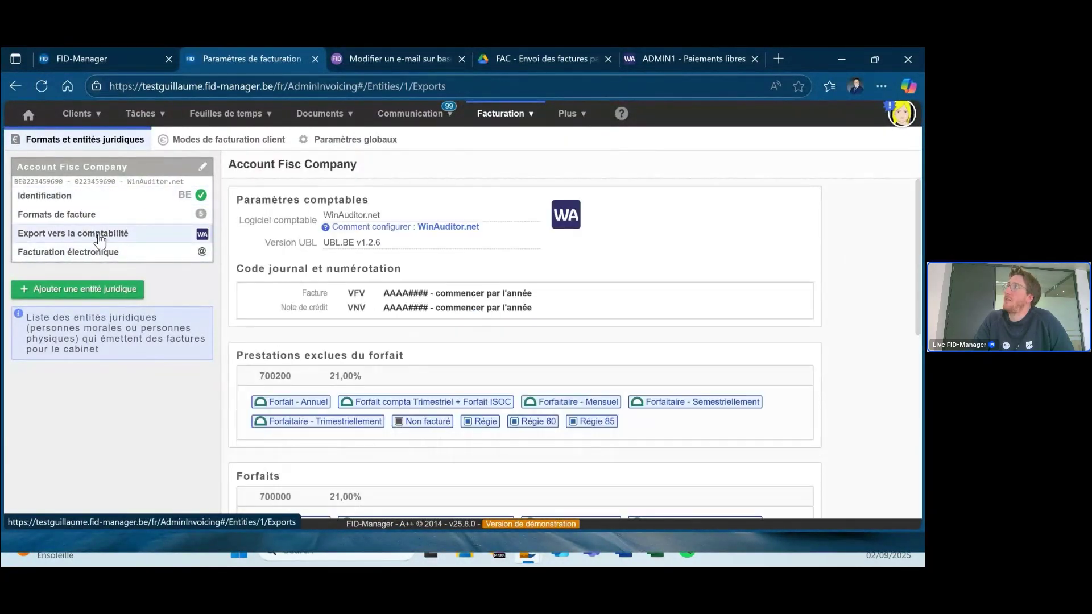
{"action": "left_click", "coordinate": [379, 218]}
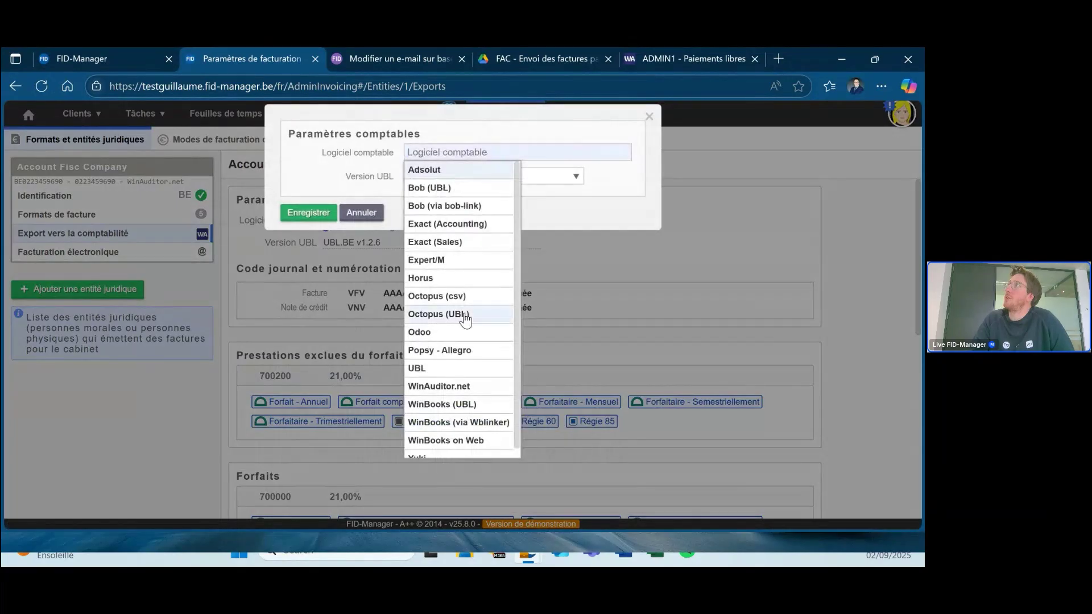
{"action": "left_click", "coordinate": [440, 333]}
{"action": "left_click", "coordinate": [309, 213]}
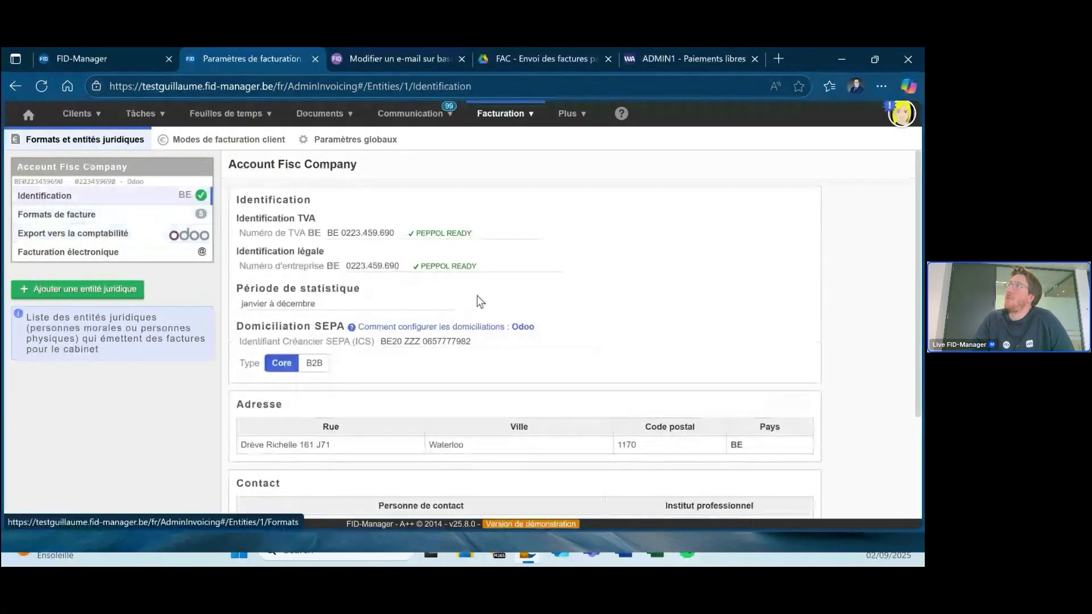
Open the Odoo direct debit help from the entity's identification settings and read the SDK pour domiciliation article through to its UBL invoice example.
{"action": "left_click", "coordinate": [492, 328]}
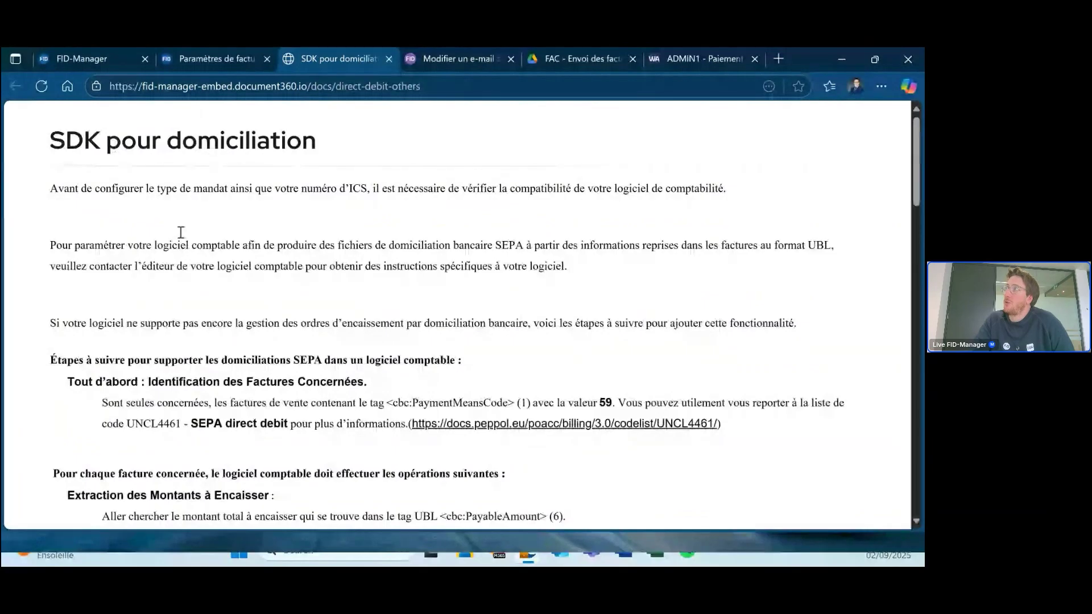
{"action": "scroll", "coordinate": [179, 240], "scroll_direction": "down", "scroll_amount": 1}
{"action": "scroll", "coordinate": [178, 240], "scroll_direction": "down", "scroll_amount": 2}
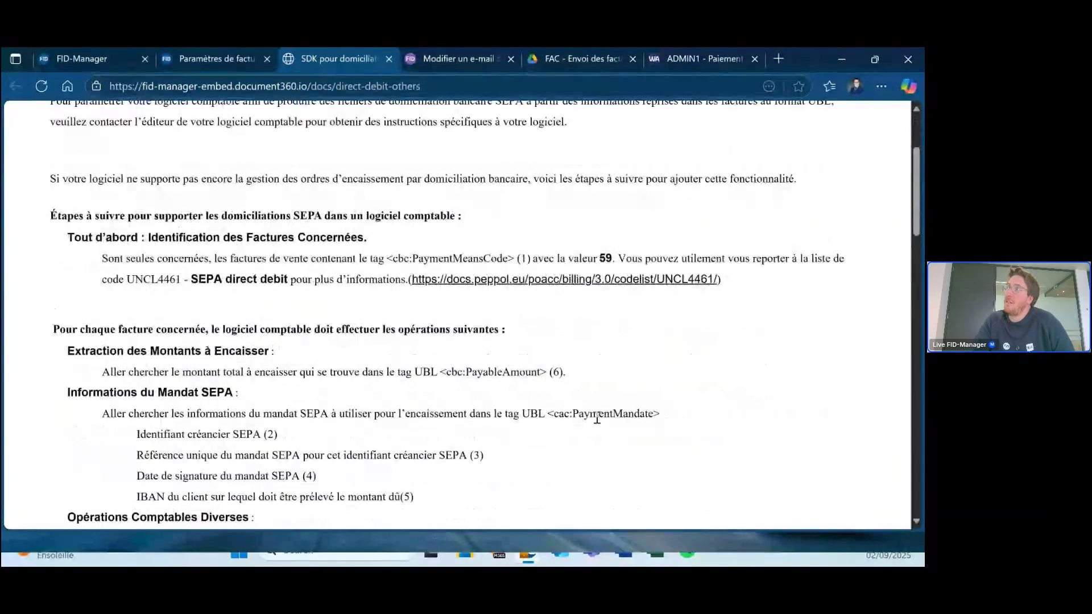
{"action": "scroll", "coordinate": [352, 397], "scroll_direction": "down", "scroll_amount": 5}
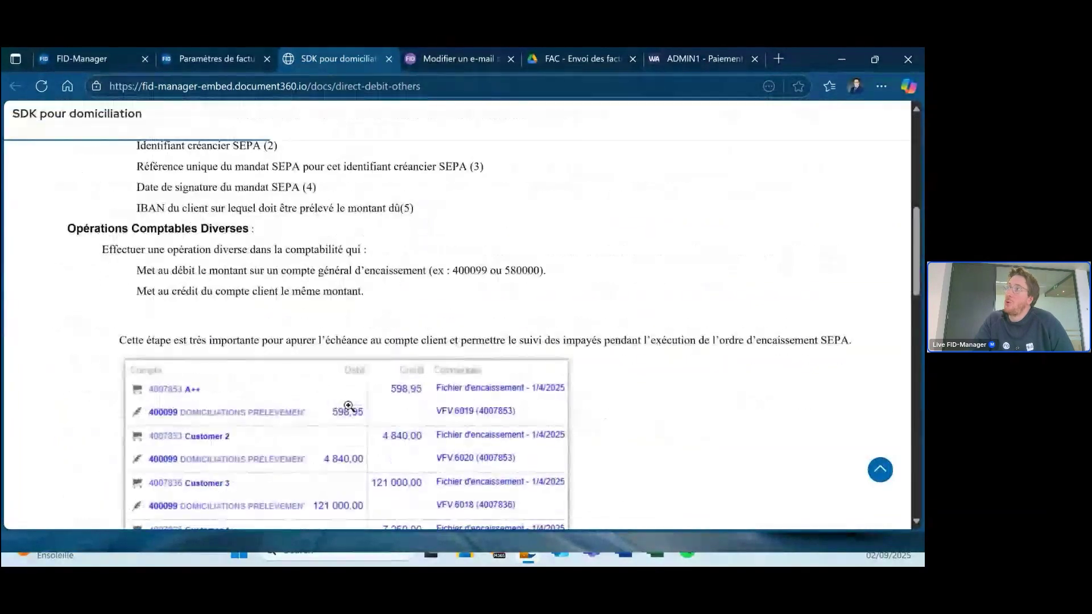
{"action": "scroll", "coordinate": [349, 398], "scroll_direction": "down", "scroll_amount": 9}
{"action": "scroll", "coordinate": [347, 401], "scroll_direction": "down", "scroll_amount": 2}
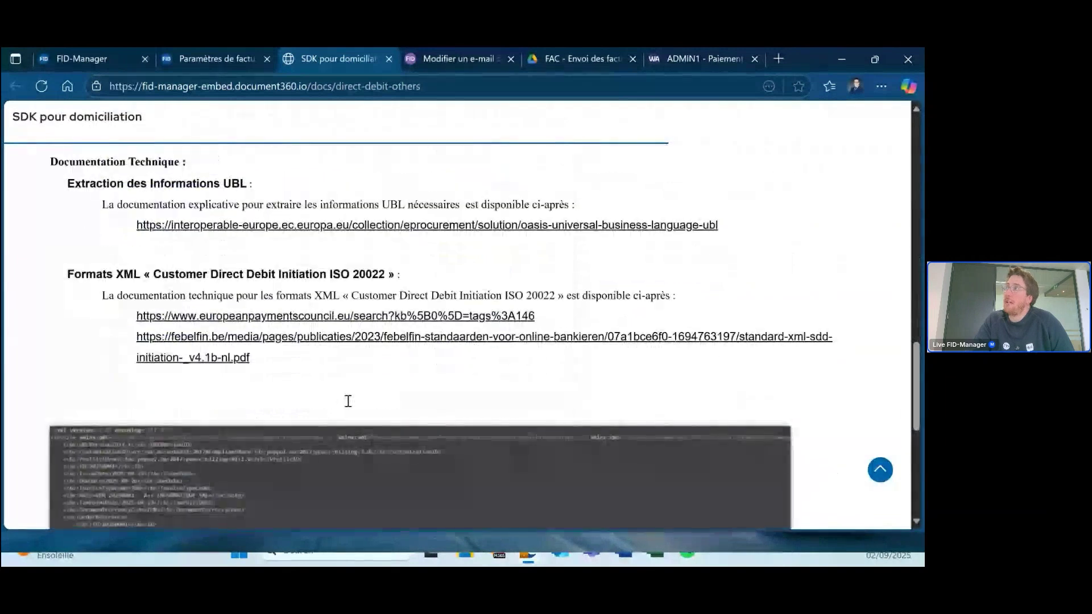
{"action": "scroll", "coordinate": [346, 392], "scroll_direction": "down", "scroll_amount": 1}
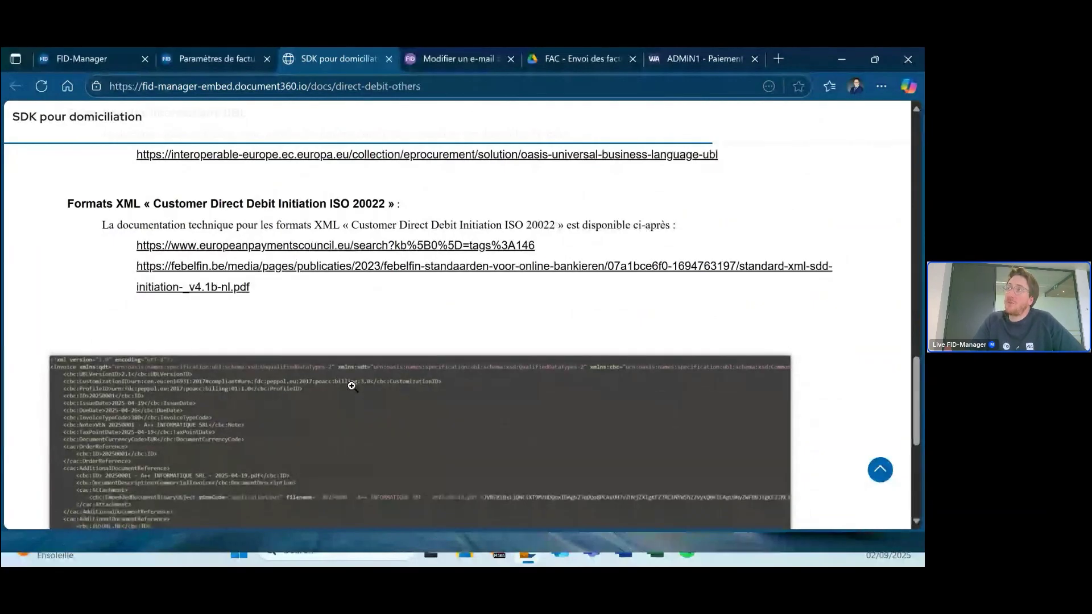
{"action": "scroll", "coordinate": [252, 425], "scroll_direction": "down", "scroll_amount": 3}
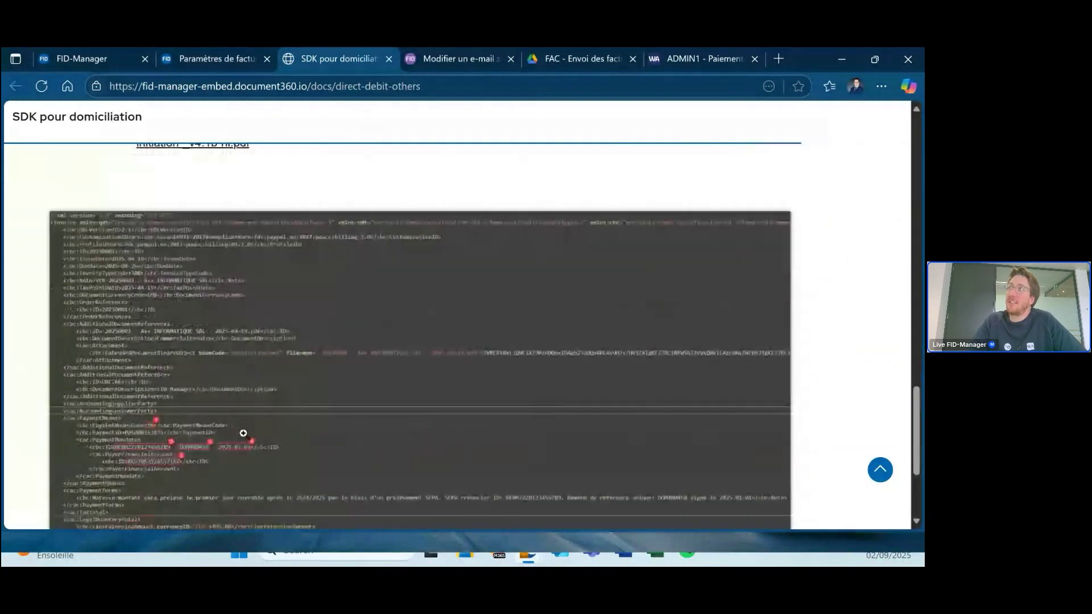
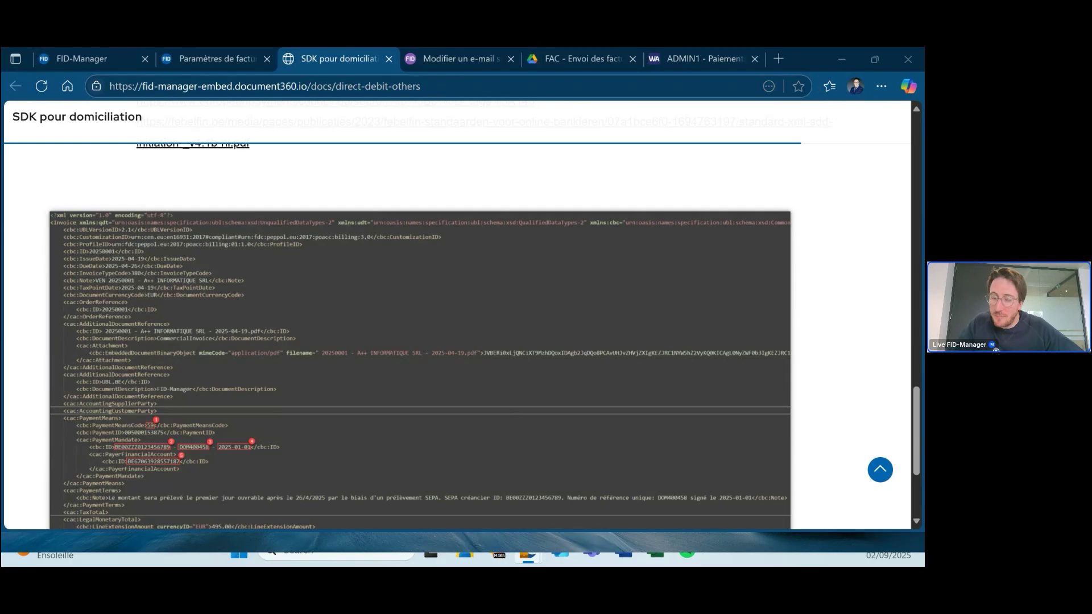
Return to FID-Manager and open the invoicing settings of the client Ace Information Design from its client record.
{"action": "left_click", "coordinate": [213, 57]}
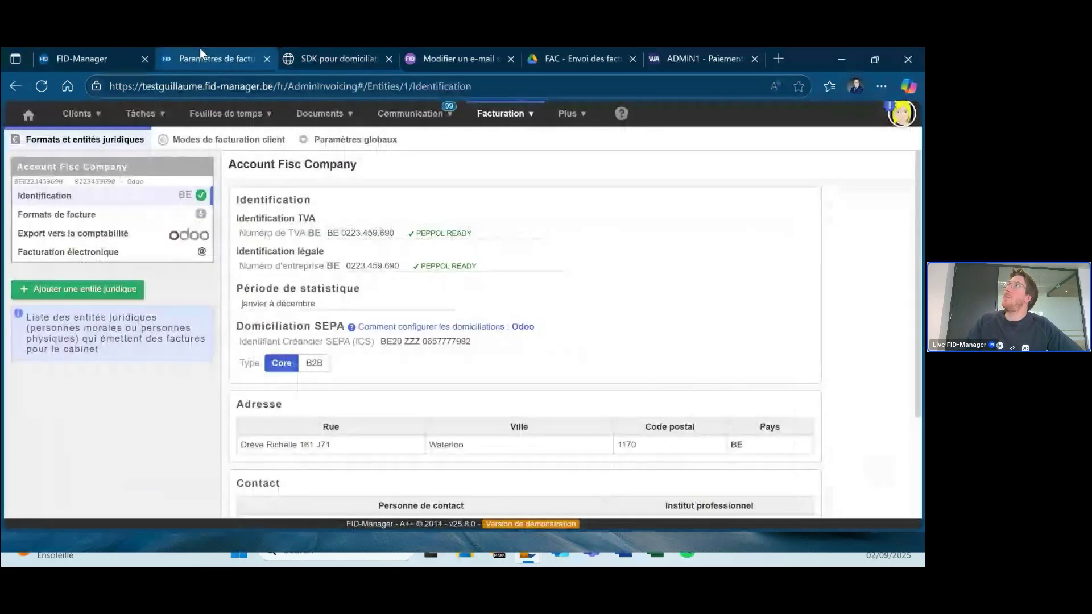
{"action": "key", "text": "ctrl+shift+Tab"}
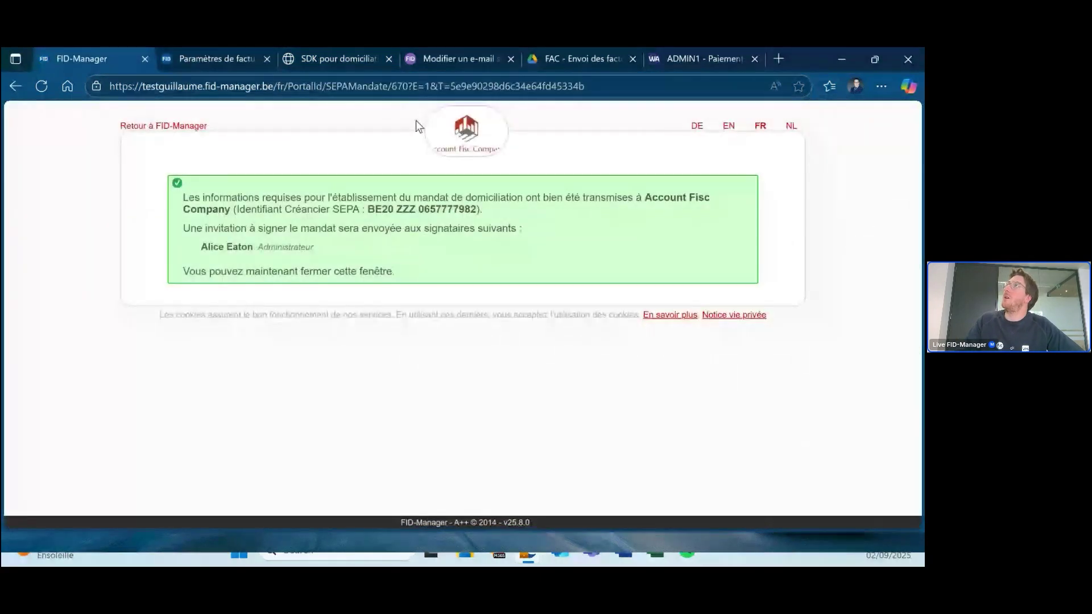
{"action": "left_click", "coordinate": [165, 125]}
{"action": "left_click", "coordinate": [93, 113]}
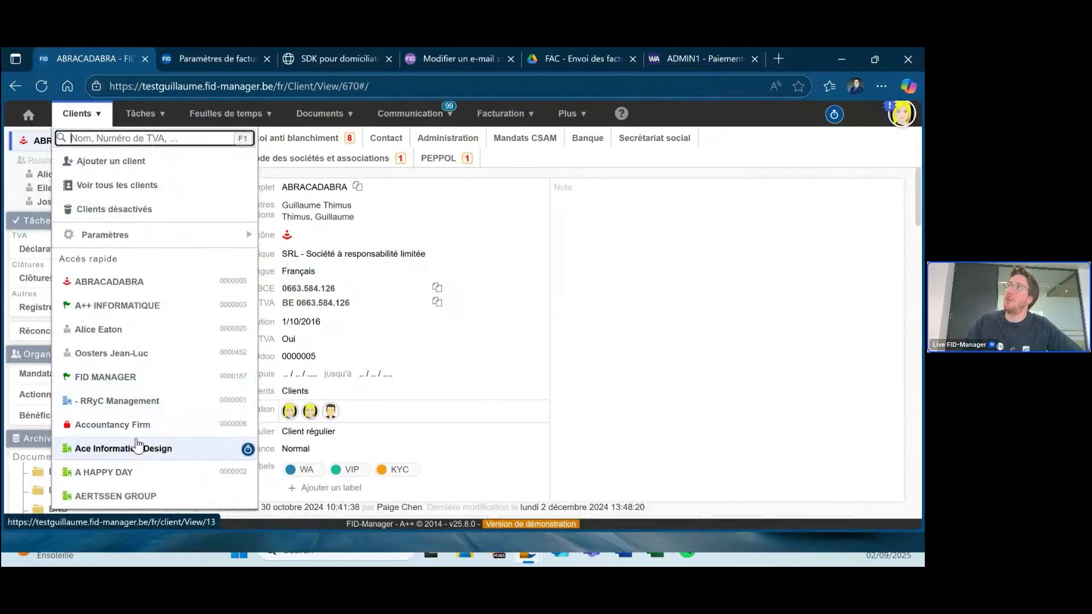
{"action": "left_click", "coordinate": [131, 449]}
{"action": "scroll", "coordinate": [355, 256], "scroll_direction": "down", "scroll_amount": 10}
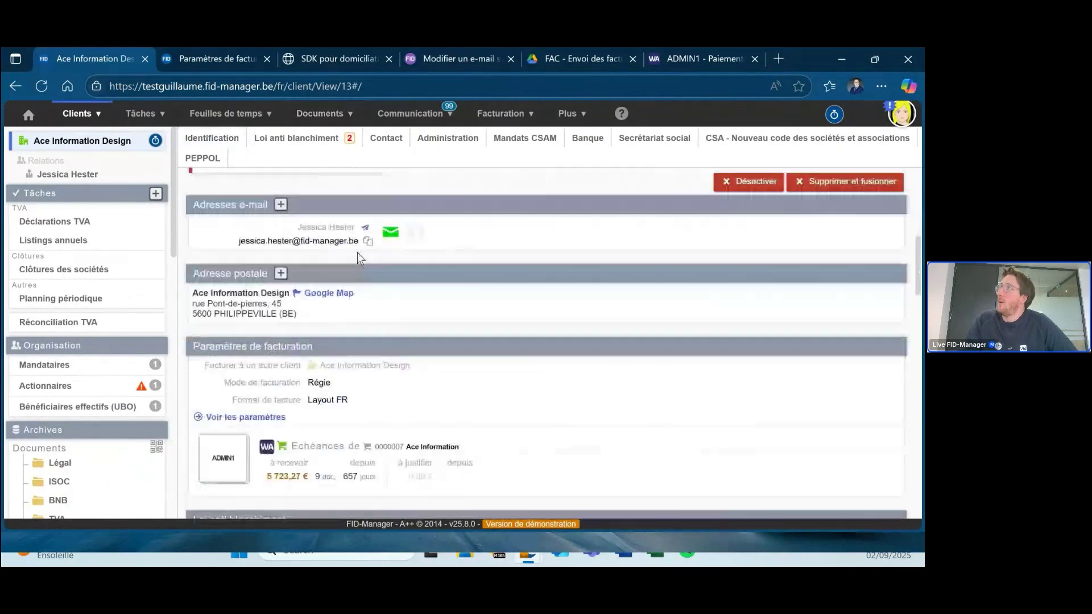
{"action": "scroll", "coordinate": [346, 258], "scroll_direction": "up", "scroll_amount": 1}
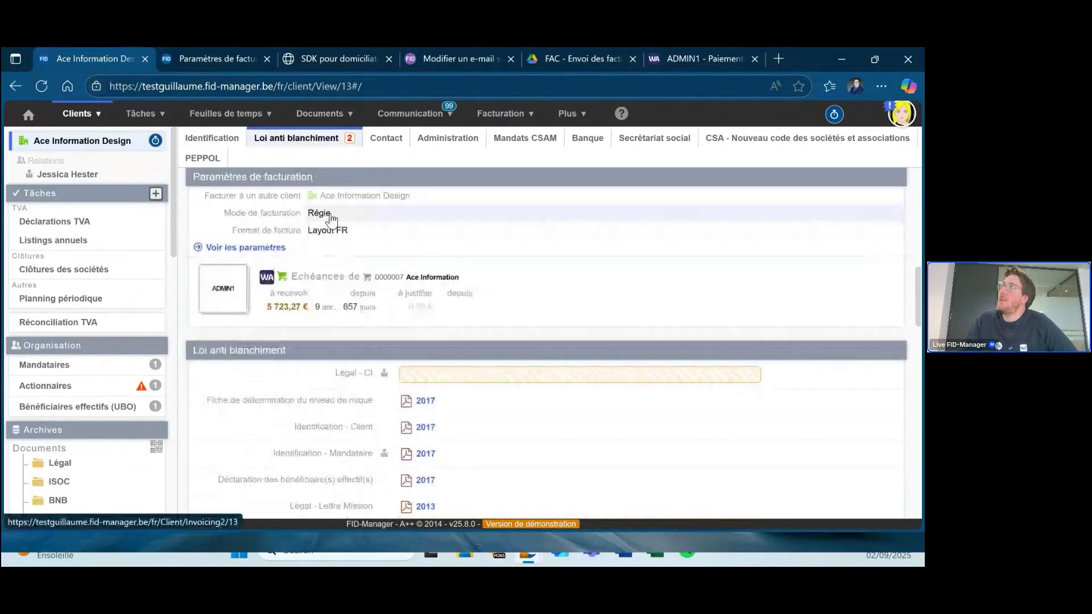
{"action": "left_click", "coordinate": [348, 188]}
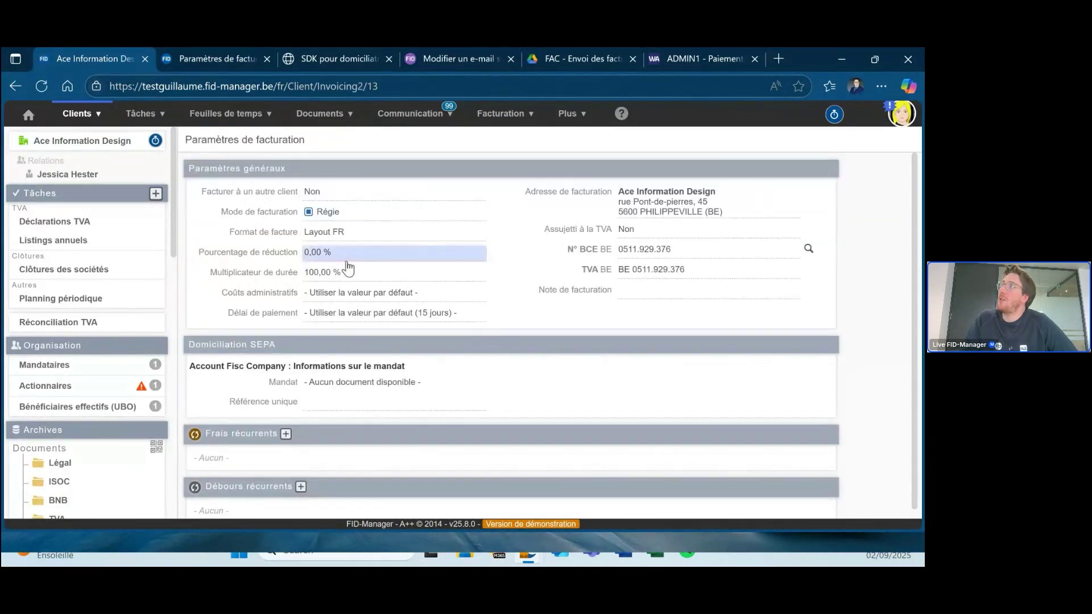
Set the unique reference of Ace Information Design's SEPA mandate to DOMAA and save it.
{"action": "left_click", "coordinate": [346, 409]}
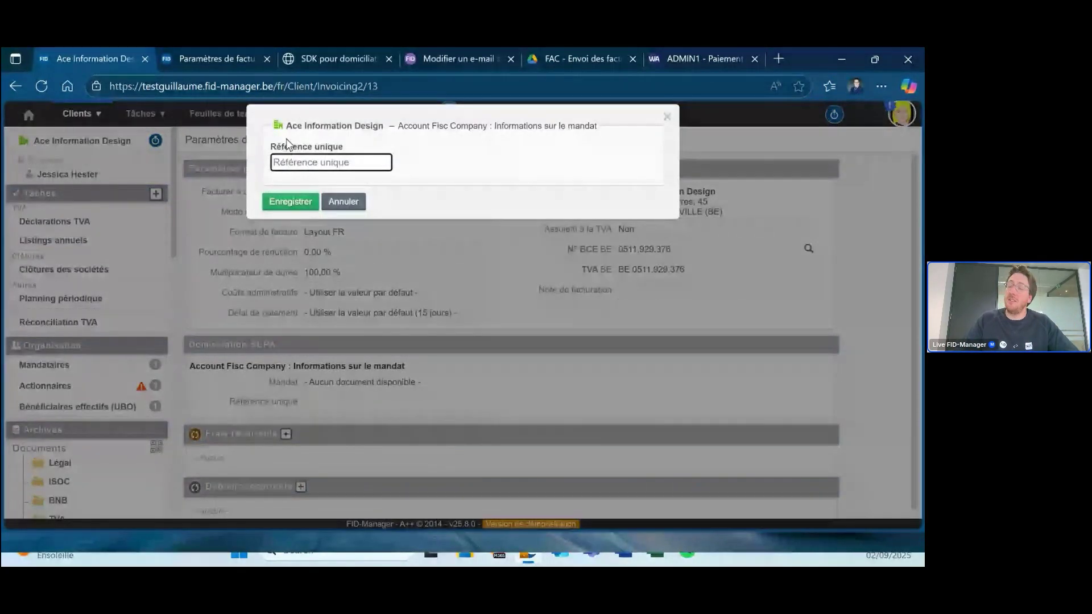
{"action": "left_click", "coordinate": [294, 163]}
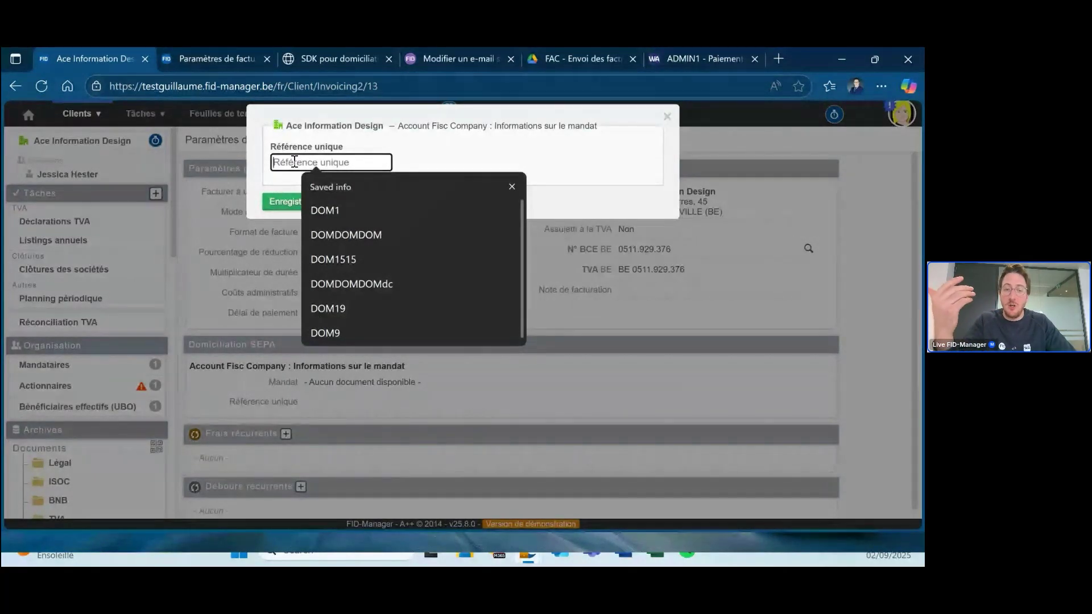
{"action": "type", "text": "DOM"}
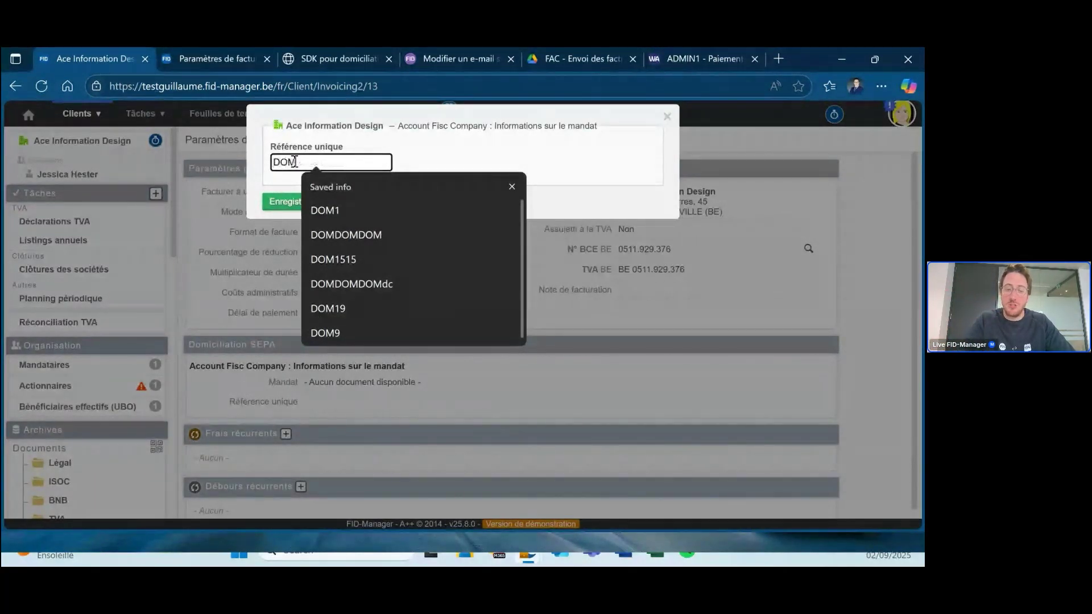
{"action": "type", "text": "A"}
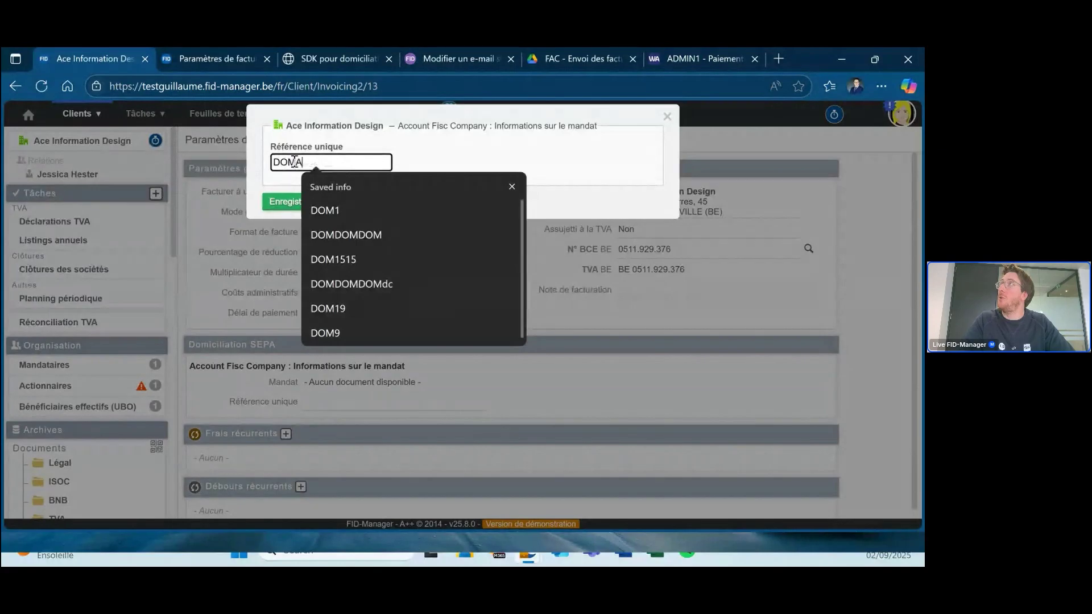
{"action": "type", "text": "A"}
{"action": "left_click", "coordinate": [290, 201]}
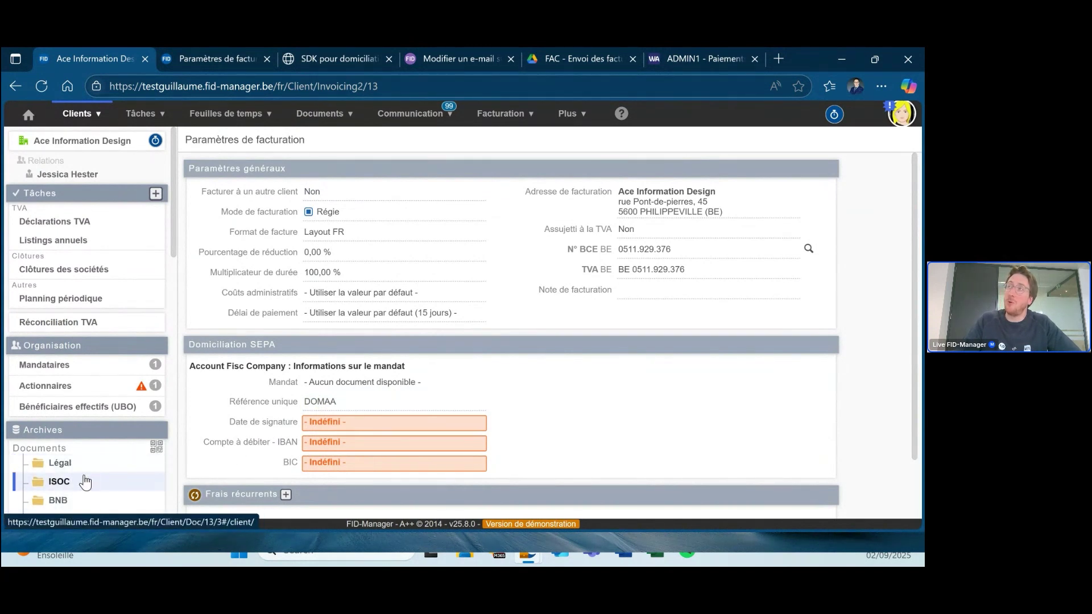
Look for available document templates in Ace Information Design's Administratif archive folder and return to the client record.
{"action": "scroll", "coordinate": [82, 486], "scroll_direction": "down", "scroll_amount": 3}
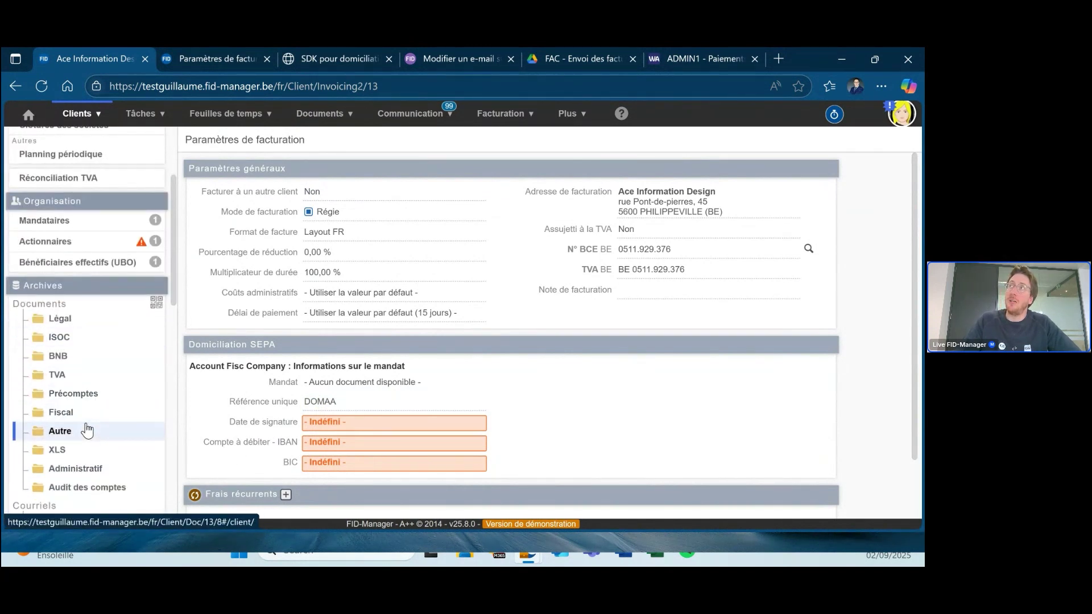
{"action": "left_click", "coordinate": [84, 469]}
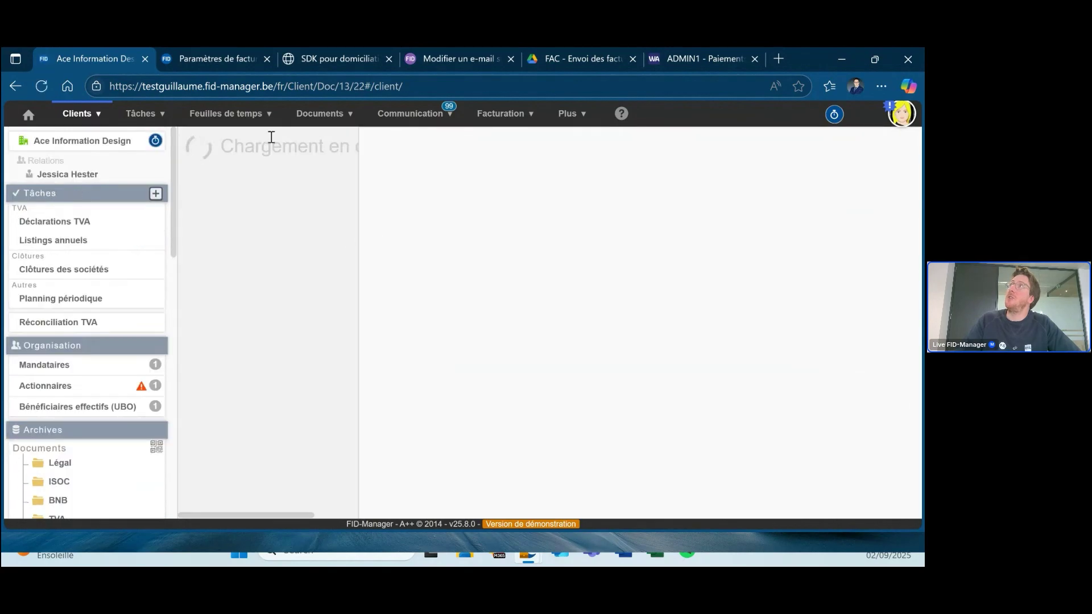
{"action": "mouse_move", "coordinate": [269, 161]}
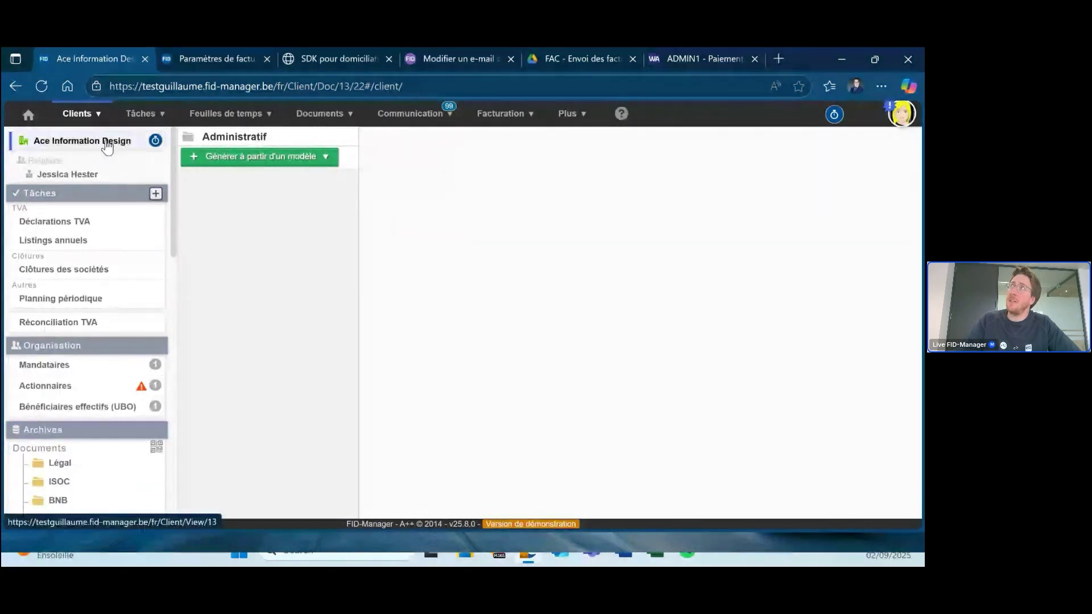
{"action": "left_click", "coordinate": [83, 143]}
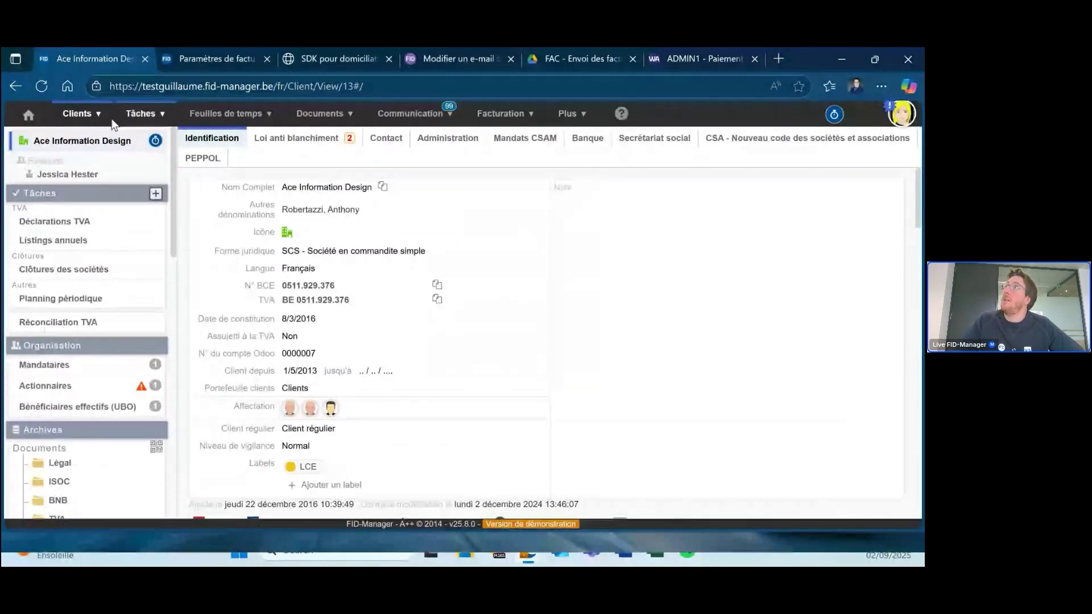
Search the custom client fields for "dom" and reactivate the Administratif category holding the field Mandat de domiciliation bancaire.
{"action": "left_click", "coordinate": [91, 116]}
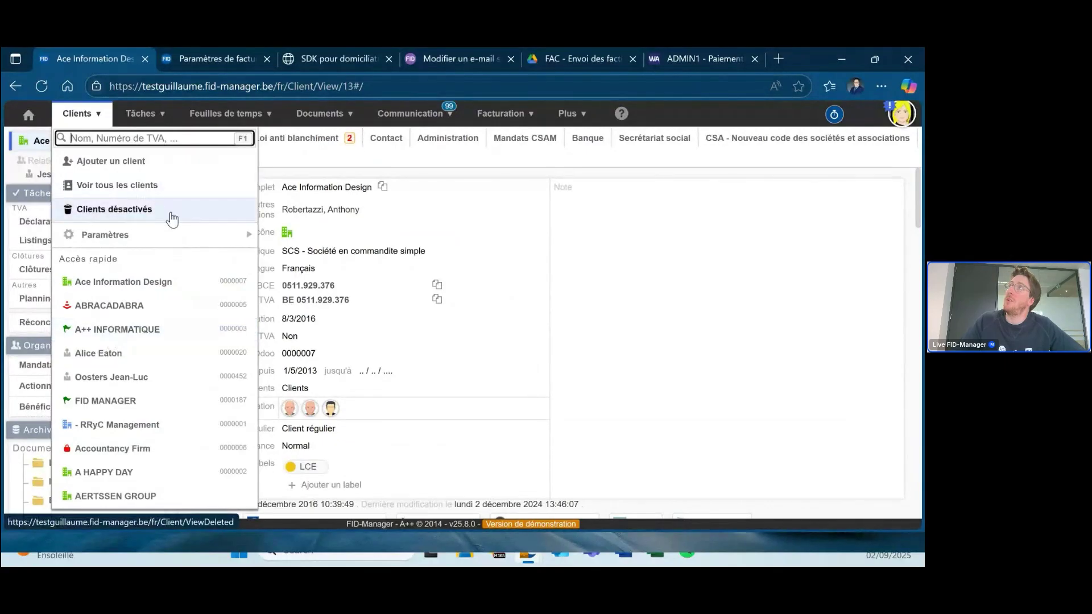
{"action": "mouse_move", "coordinate": [214, 235]}
{"action": "left_click", "coordinate": [322, 236]}
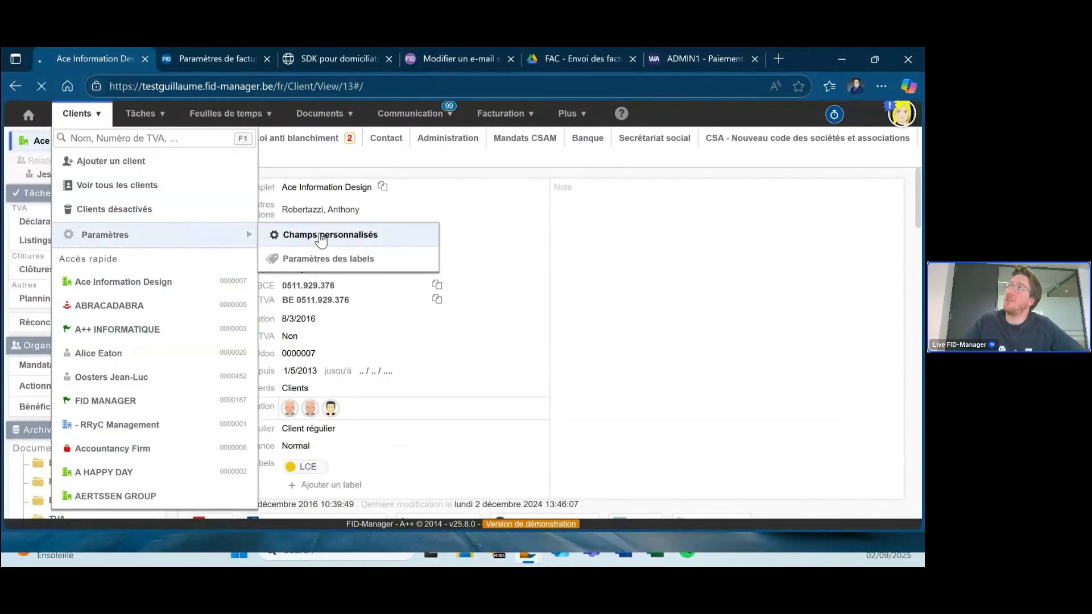
{"action": "left_click", "coordinate": [127, 155]}
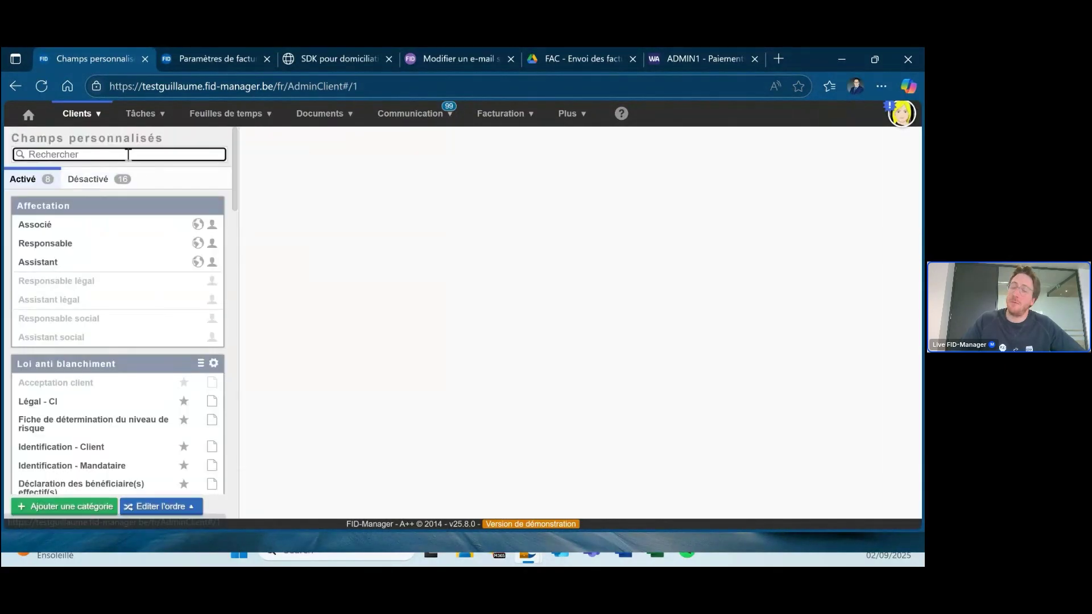
{"action": "type", "text": "dom"}
{"action": "left_click", "coordinate": [135, 203]}
{"action": "left_click", "coordinate": [306, 215]}
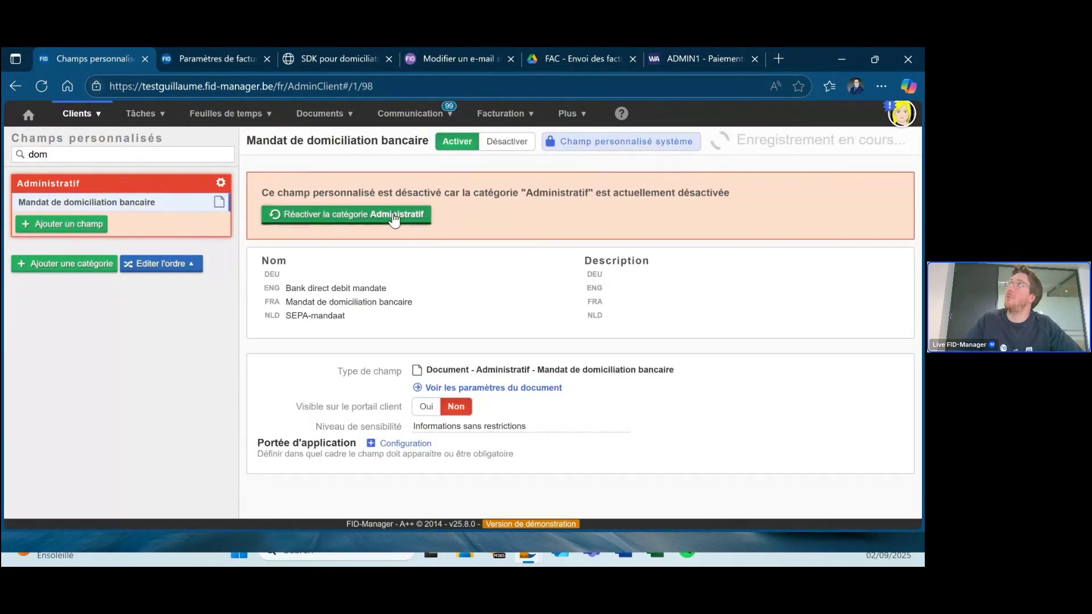
Open the client record of AERTSSEN GROUP and set its language to Français.
{"action": "left_click", "coordinate": [71, 113]}
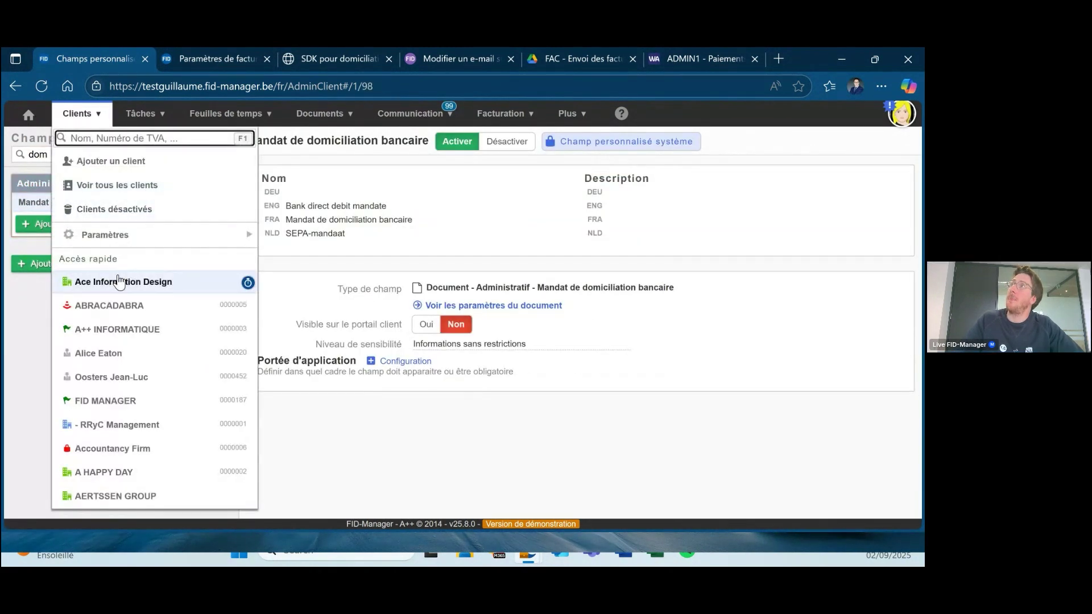
{"action": "left_click", "coordinate": [118, 504]}
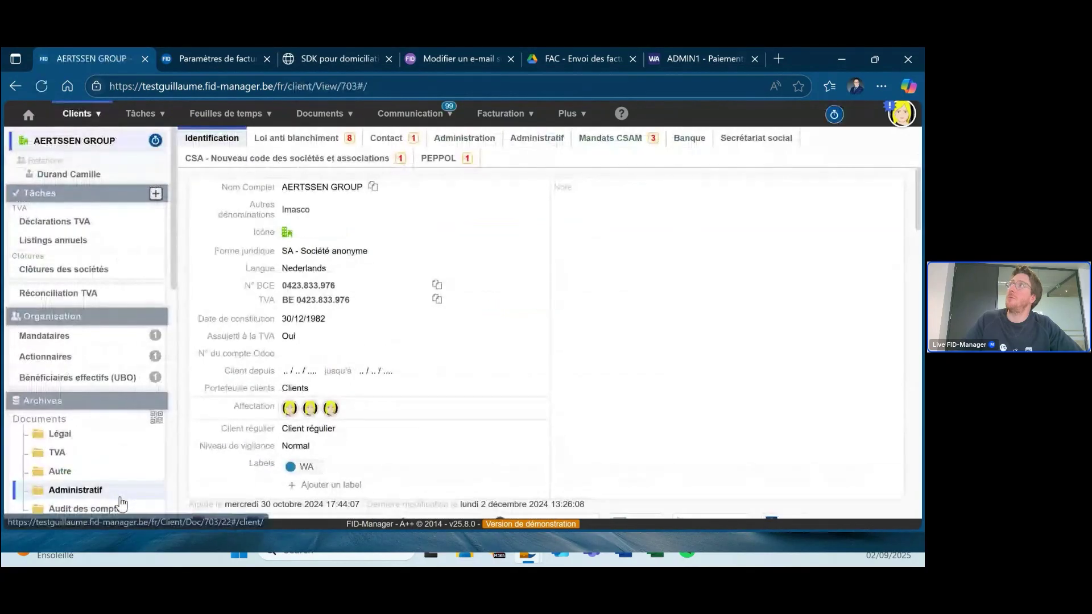
{"action": "left_click", "coordinate": [333, 264]}
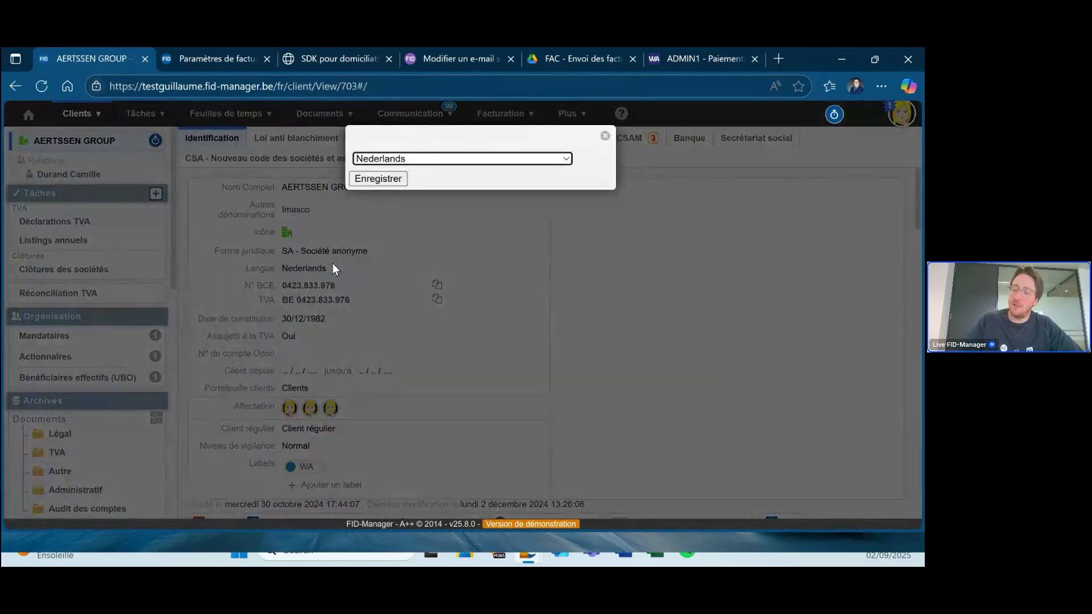
{"action": "key", "text": "f"}
{"action": "key", "text": "Tab"}
{"action": "key", "text": "Return"}
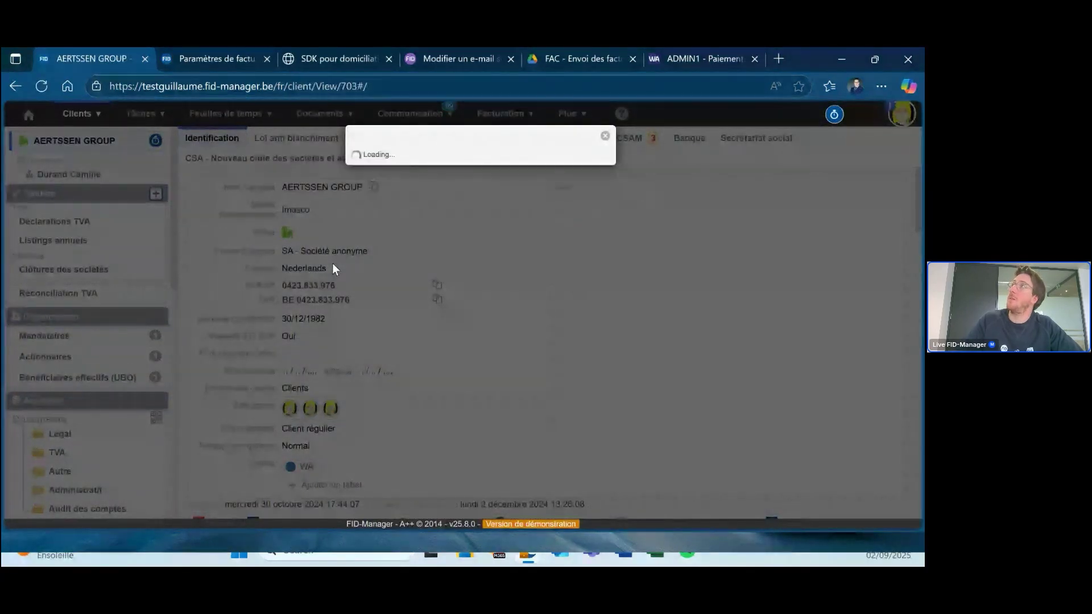
Open the document generator for the Mandat de domiciliation bancaire in AERTSSEN GROUP's Administratif section.
{"action": "scroll", "coordinate": [139, 398], "scroll_direction": "down", "scroll_amount": 5}
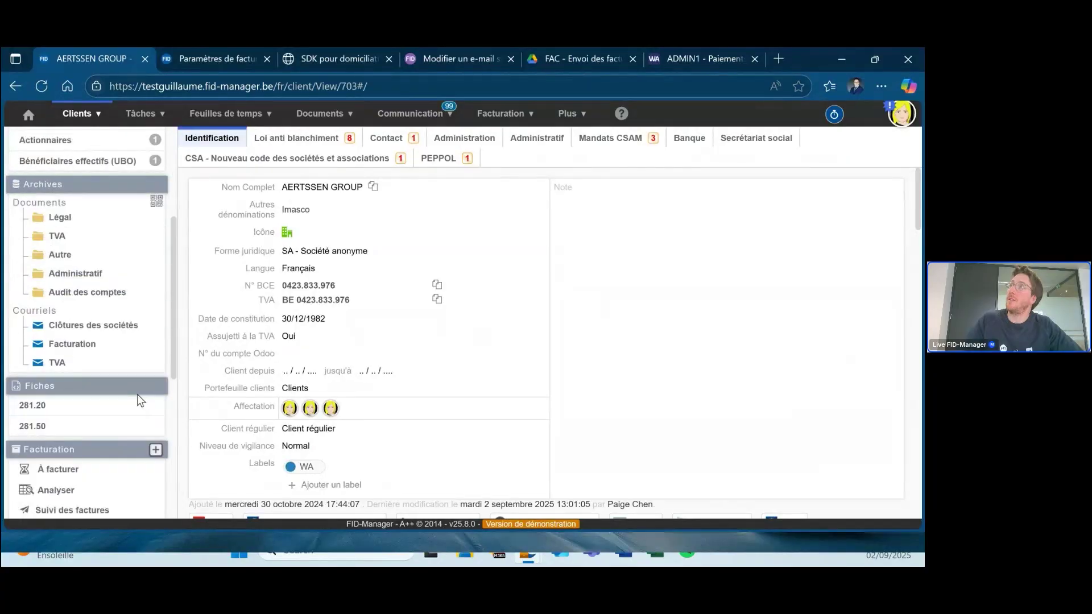
{"action": "scroll", "coordinate": [506, 391], "scroll_direction": "down", "scroll_amount": 10}
{"action": "scroll", "coordinate": [509, 390], "scroll_direction": "down", "scroll_amount": 8}
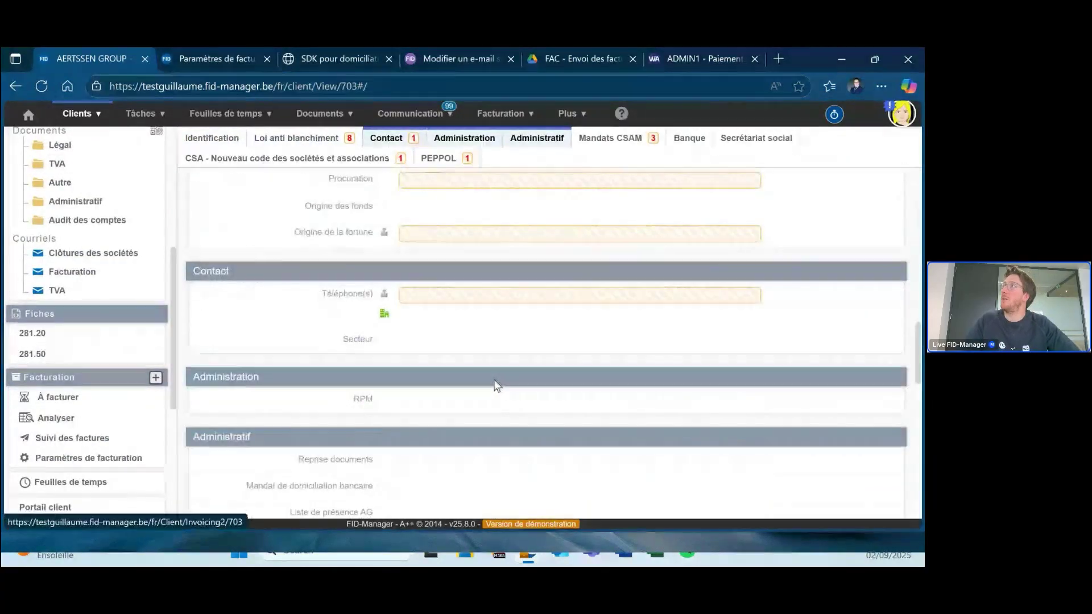
{"action": "scroll", "coordinate": [486, 382], "scroll_direction": "down", "scroll_amount": 1}
{"action": "scroll", "coordinate": [449, 397], "scroll_direction": "down", "scroll_amount": 8}
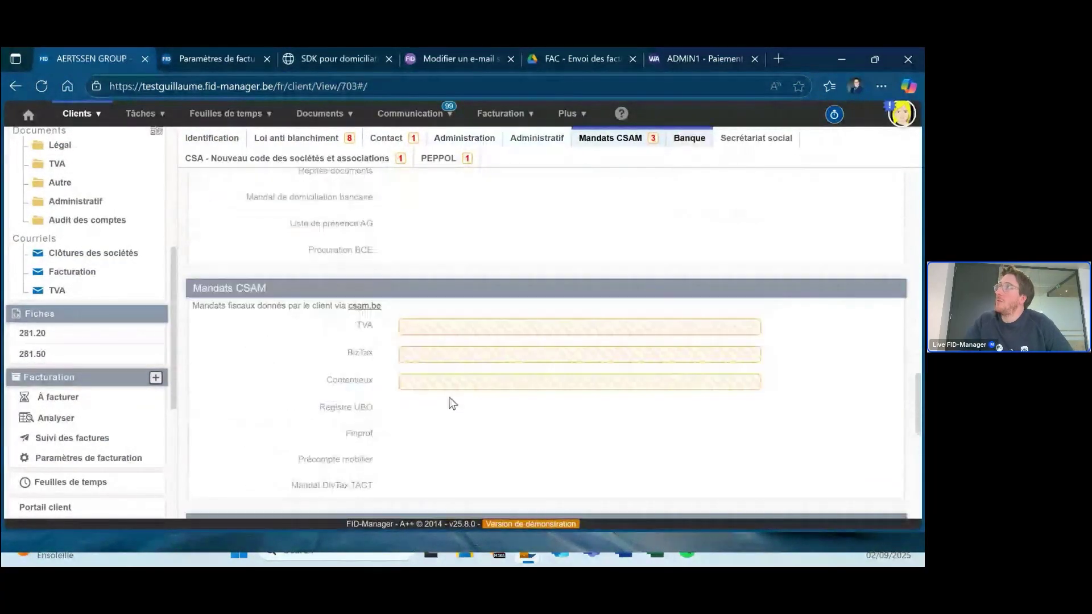
{"action": "scroll", "coordinate": [449, 397], "scroll_direction": "down", "scroll_amount": 2}
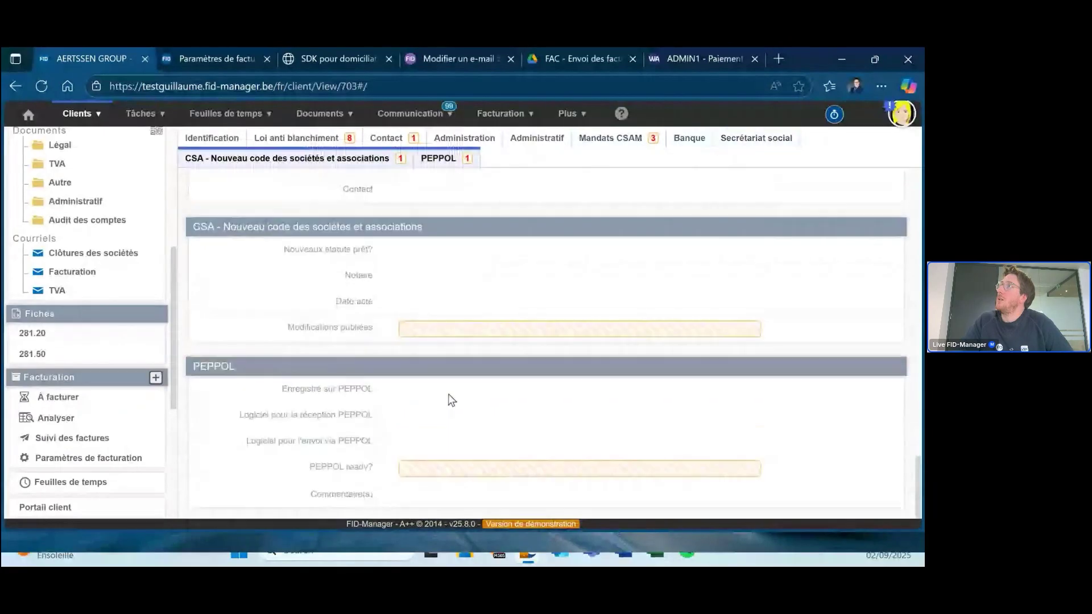
{"action": "left_click", "coordinate": [532, 141]}
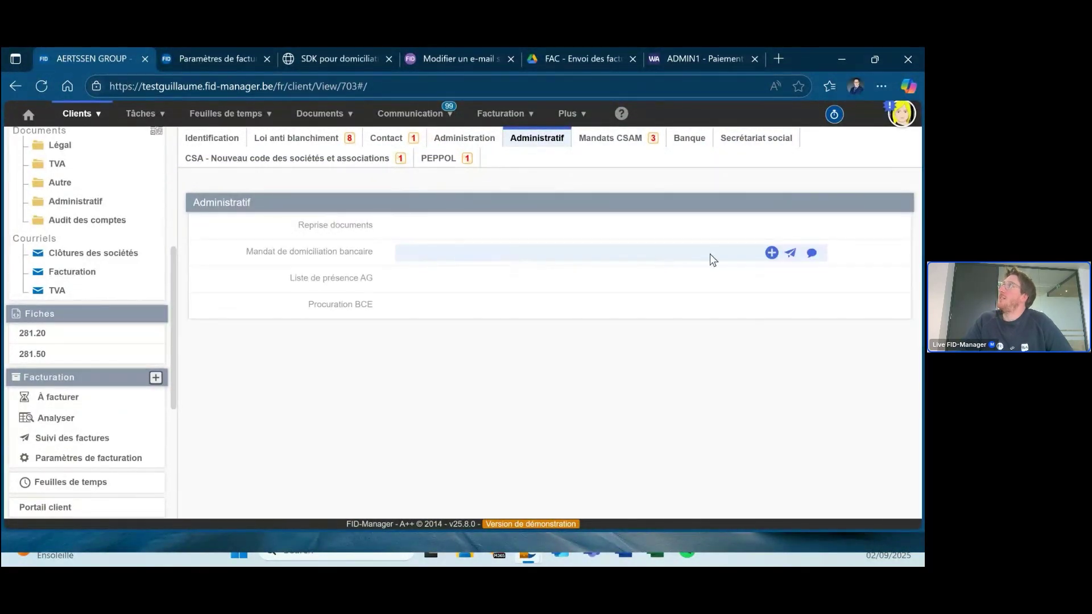
{"action": "left_click", "coordinate": [771, 252]}
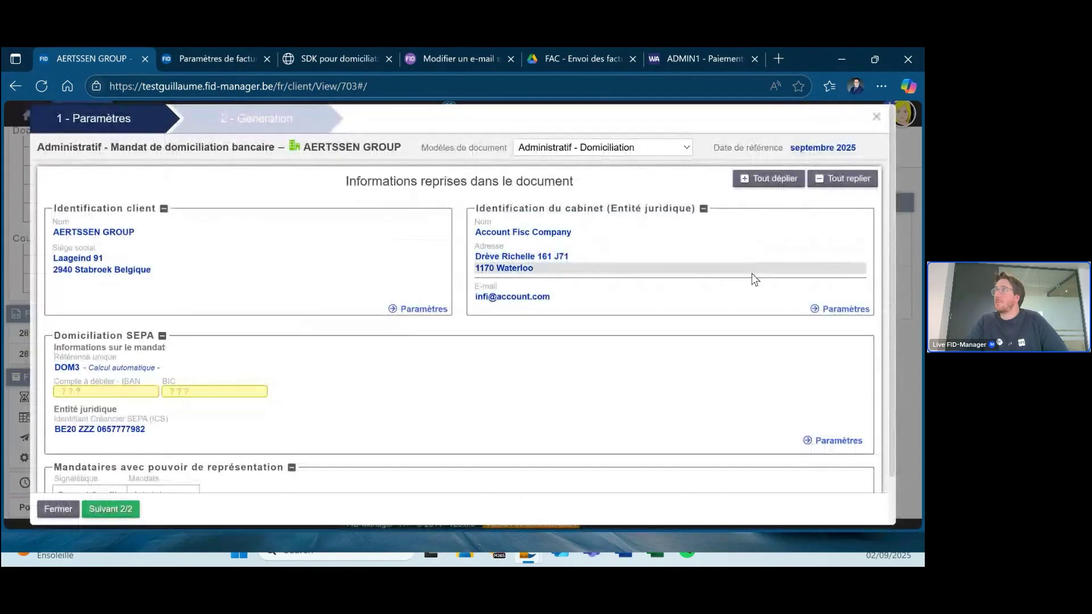
Try to save an IBAN as the account to debit in AERTSSEN GROUP's mandate information.
{"action": "left_click", "coordinate": [153, 392]}
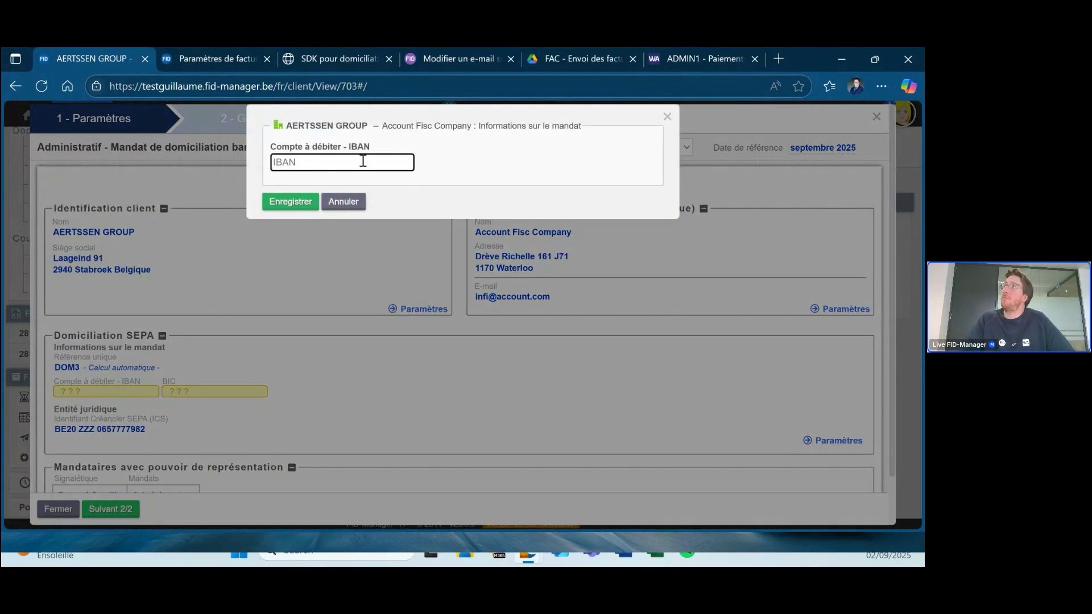
{"action": "type", "text": "BE099"}
{"action": "left_click", "coordinate": [295, 202]}
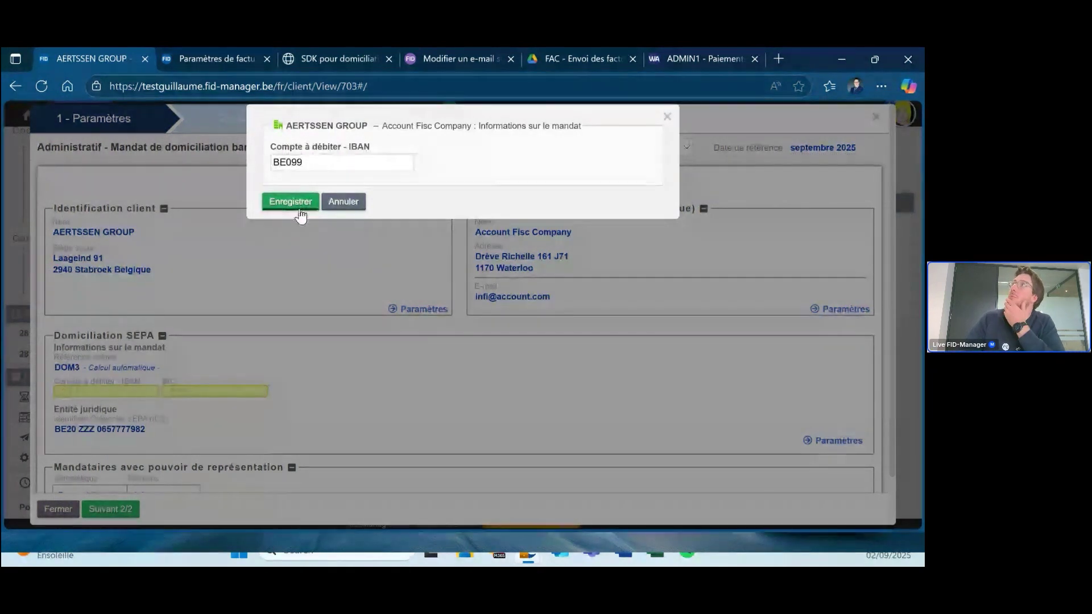
{"action": "left_click", "coordinate": [345, 202]}
Preview AERTSSEN GROUP's generated mandate and its advanced signature options, and close the generator without starting a signature procedure.
{"action": "scroll", "coordinate": [189, 339], "scroll_direction": "down", "scroll_amount": 1}
{"action": "left_click", "coordinate": [124, 514]}
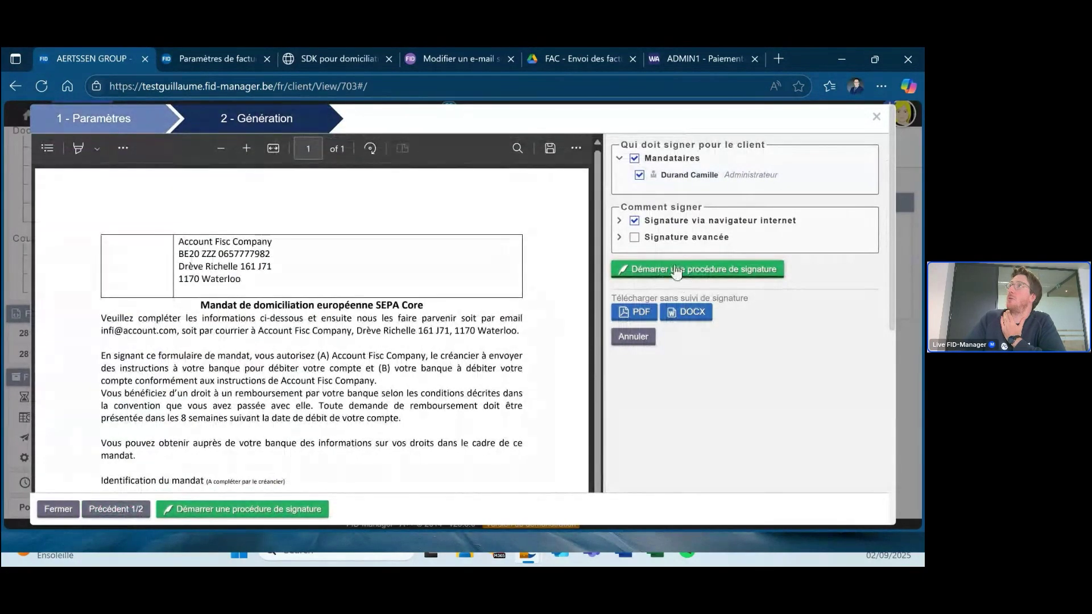
{"action": "scroll", "coordinate": [469, 374], "scroll_direction": "down", "scroll_amount": 2}
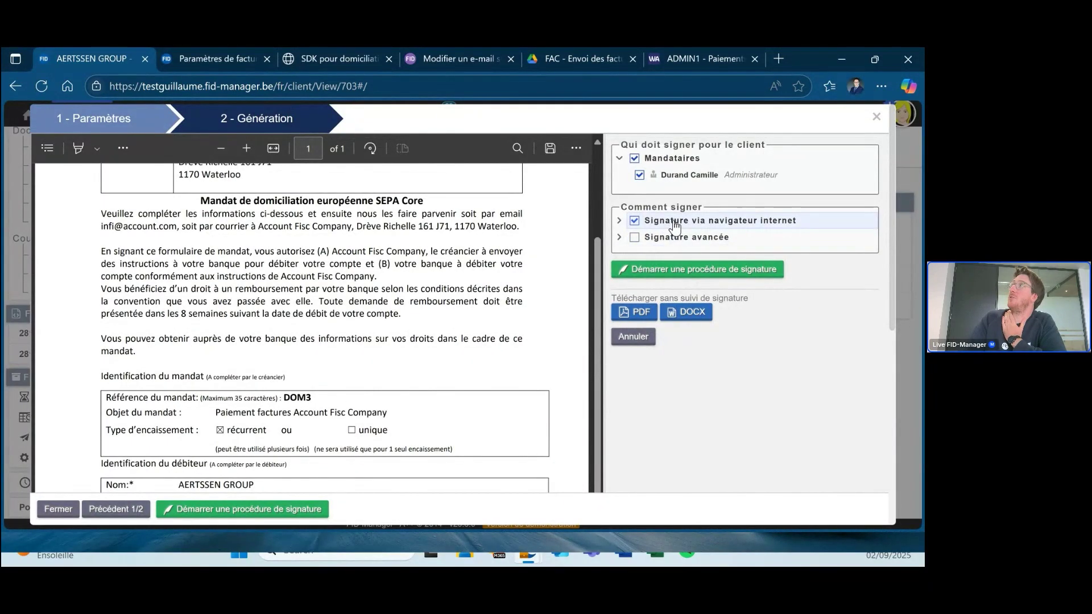
{"action": "left_click", "coordinate": [661, 240]}
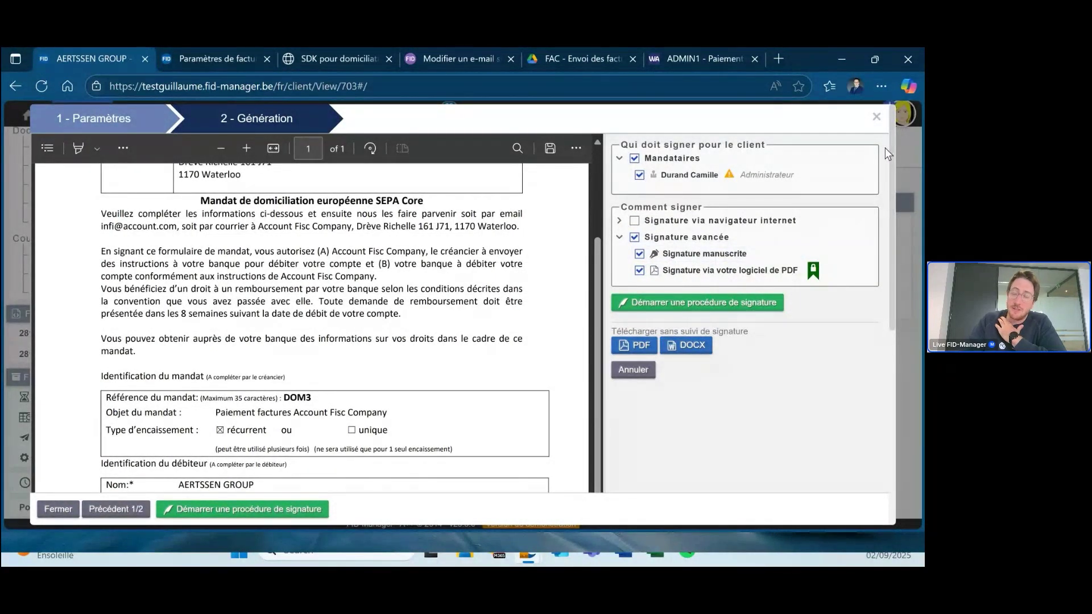
{"action": "left_click", "coordinate": [875, 118]}
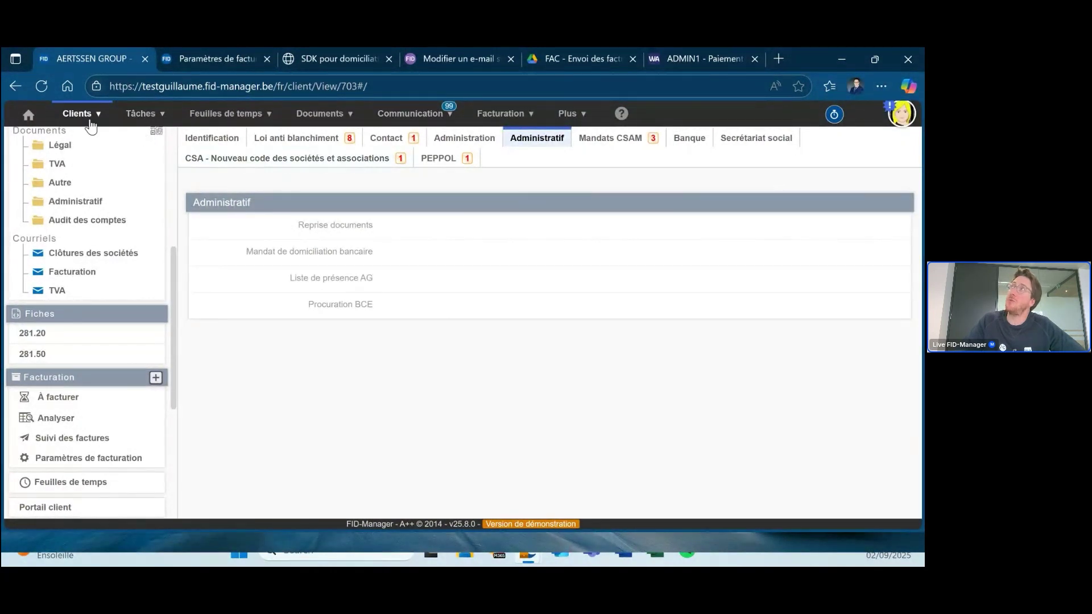
Open Ace Information Design's September 2025 bank direct debit proposal among the invoicing e-mails awaiting validation, and follow its link to the mandate form.
{"action": "left_click", "coordinate": [394, 116]}
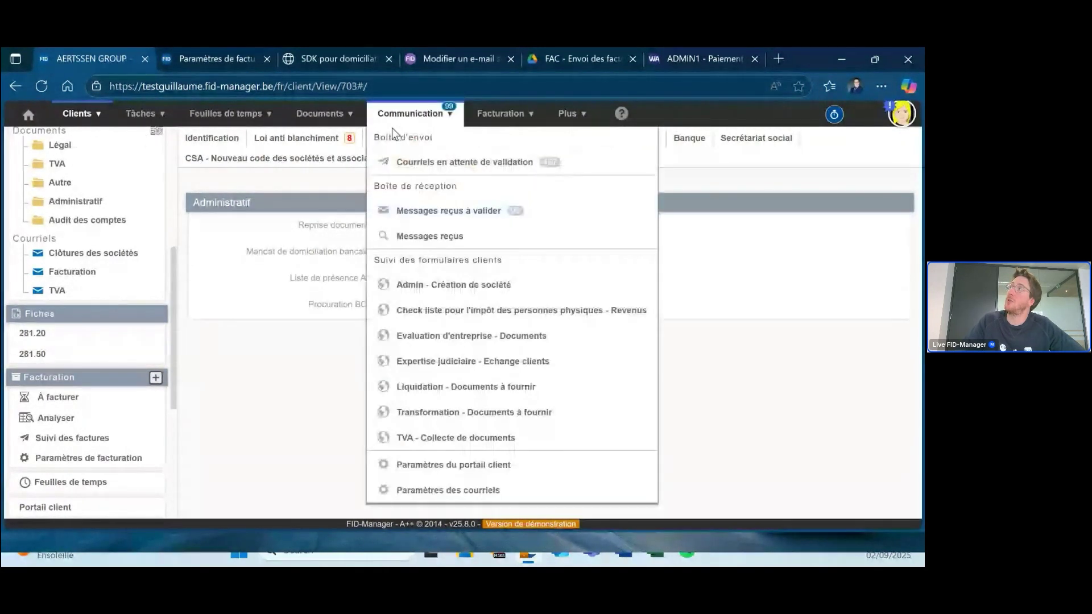
{"action": "left_click", "coordinate": [419, 162]}
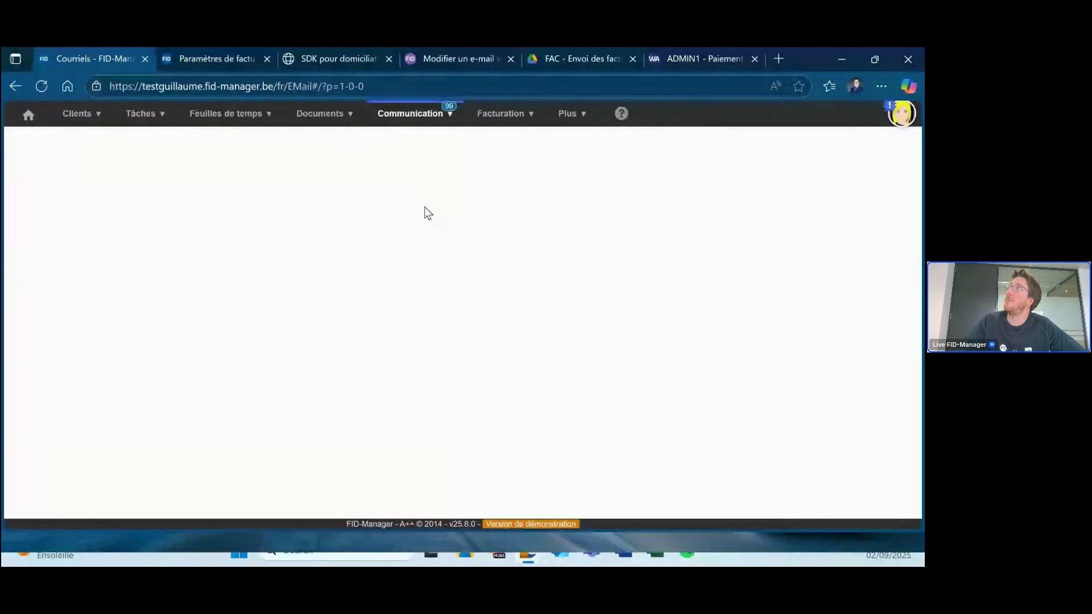
{"action": "left_click", "coordinate": [657, 163]}
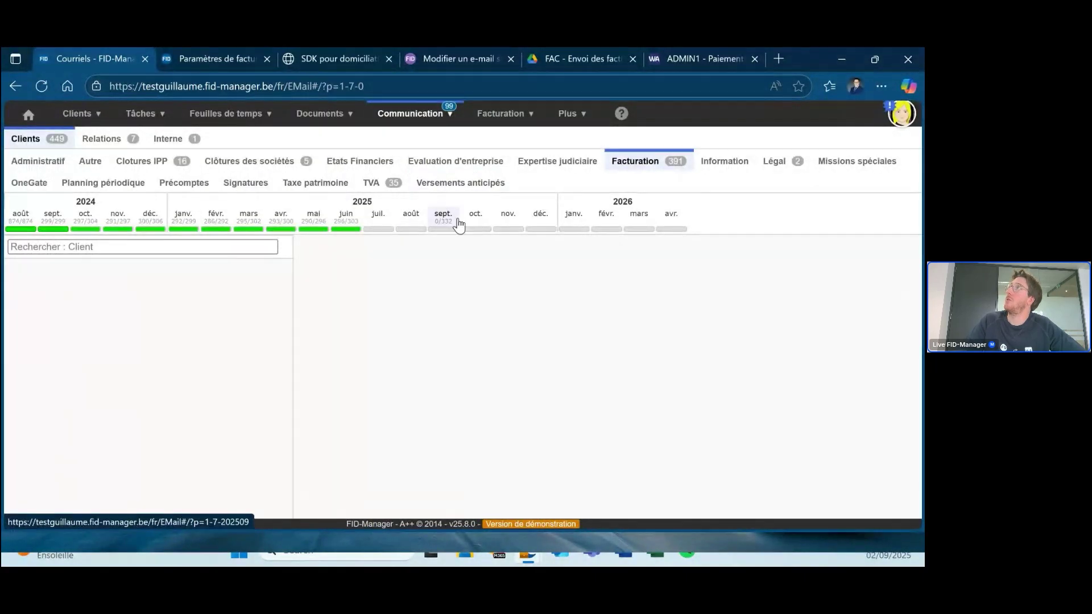
{"action": "left_click", "coordinate": [452, 222]}
{"action": "scroll", "coordinate": [91, 449], "scroll_direction": "down", "scroll_amount": 2}
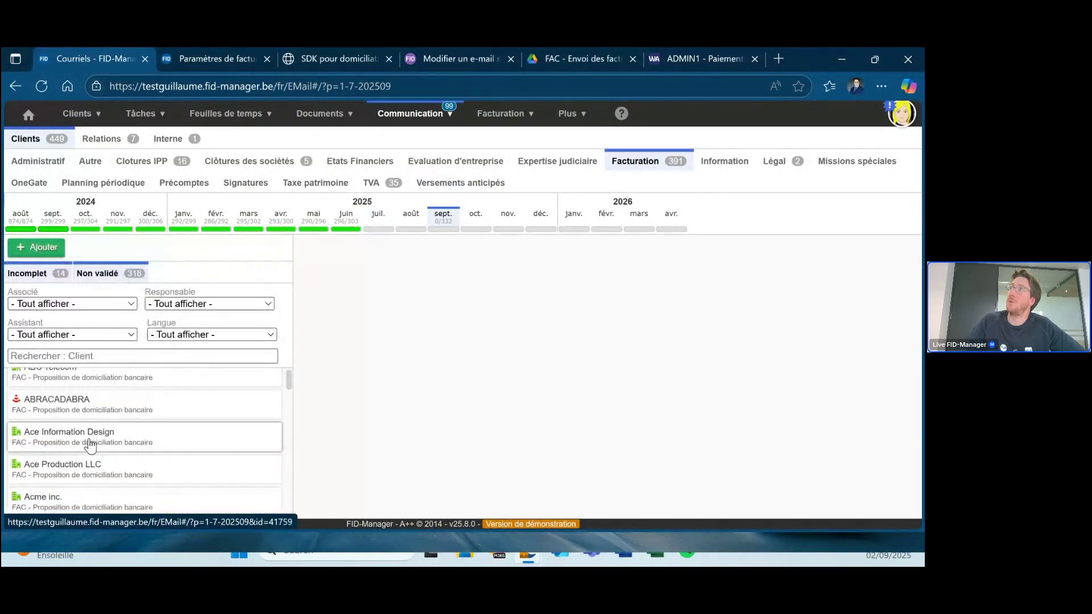
{"action": "left_click", "coordinate": [86, 444]}
{"action": "left_click", "coordinate": [687, 385]}
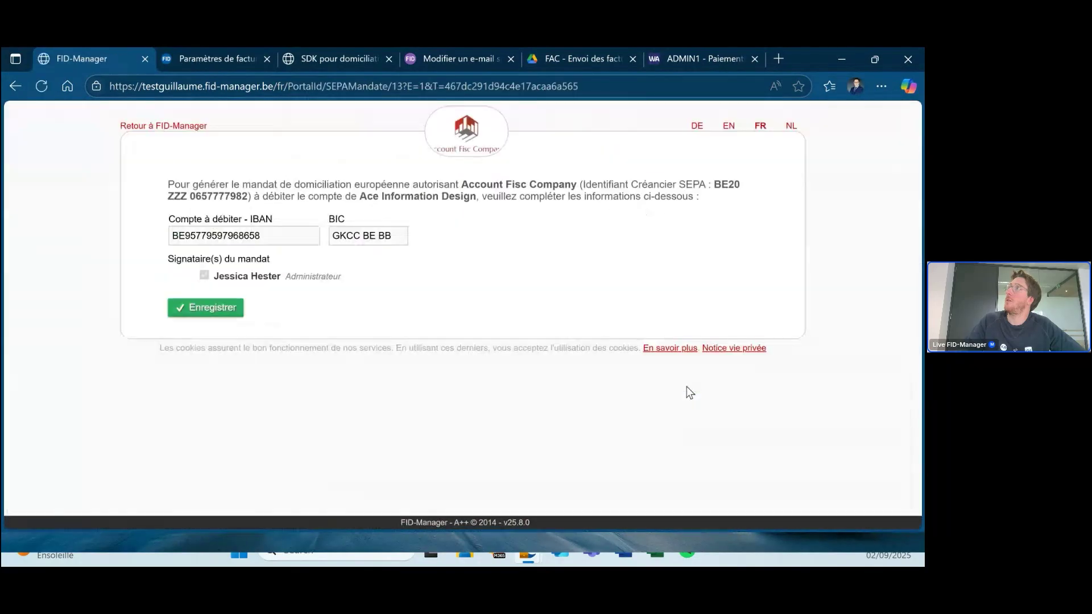
Save and confirm Ace Information Design's SEPA mandate information, and return to its client record in FID-Manager.
{"action": "left_click", "coordinate": [218, 311]}
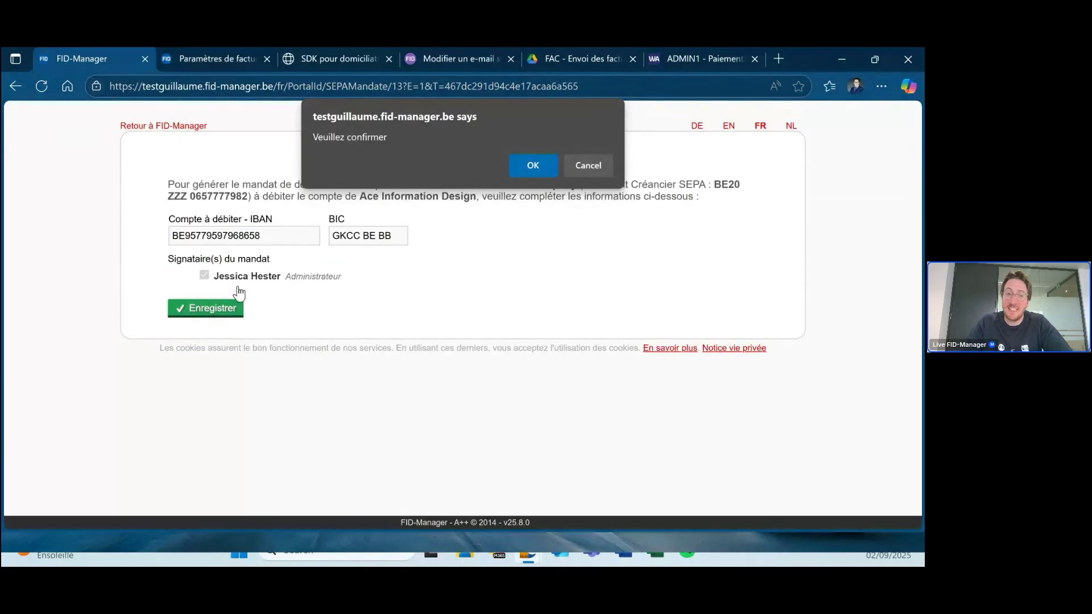
{"action": "left_click", "coordinate": [529, 167]}
{"action": "left_click", "coordinate": [188, 128]}
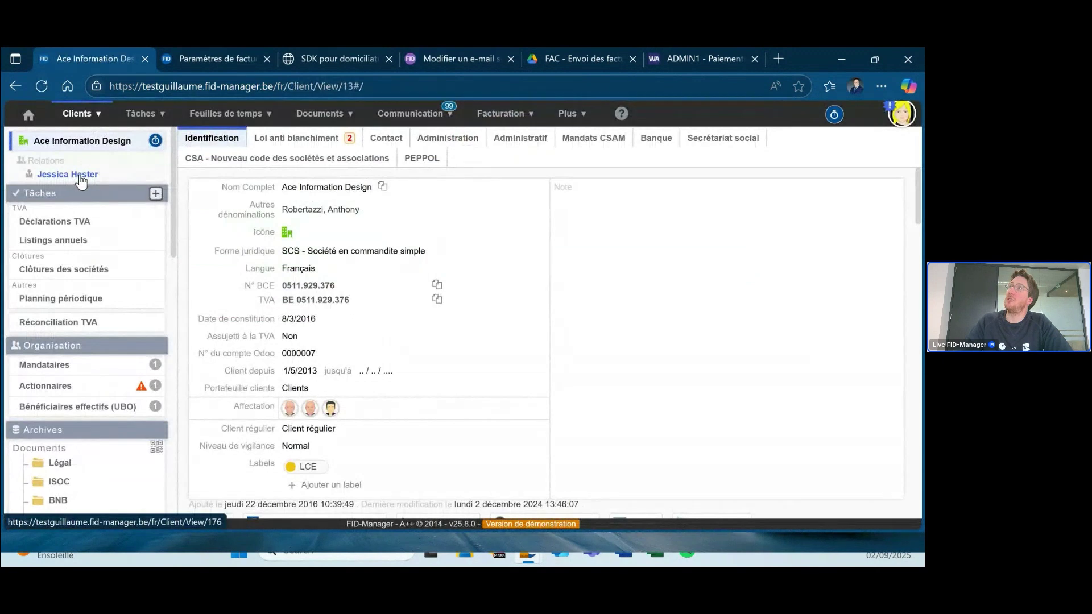
Open the septembre 2025 Mandat de domiciliation bancaire from Ace Information Design's Administratif section.
{"action": "left_click", "coordinate": [386, 138]}
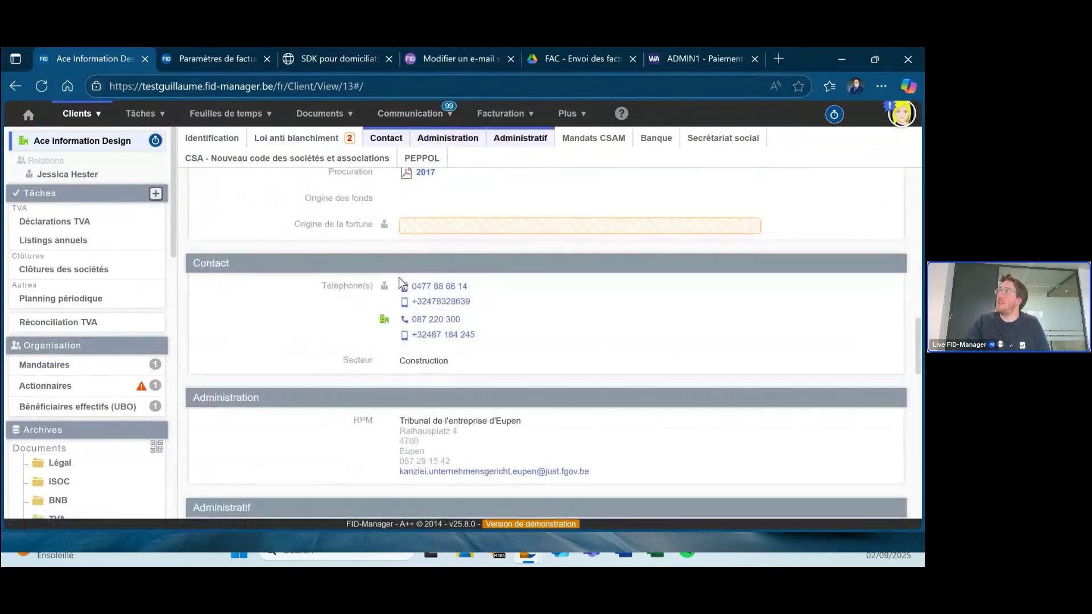
{"action": "scroll", "coordinate": [398, 278], "scroll_direction": "down", "scroll_amount": 8}
{"action": "scroll", "coordinate": [404, 313], "scroll_direction": "up", "scroll_amount": 3}
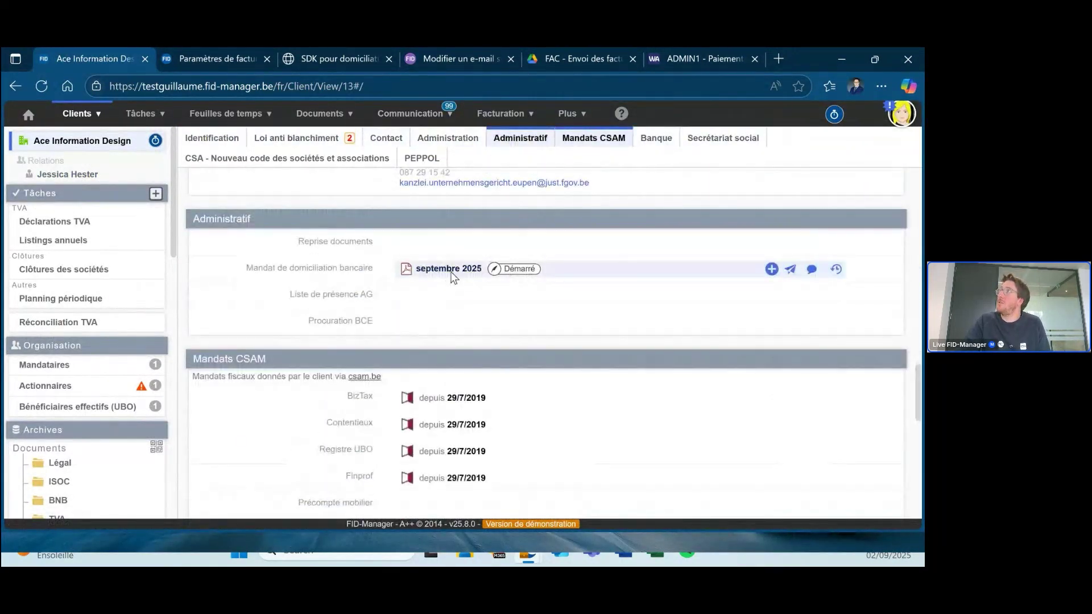
{"action": "left_click", "coordinate": [449, 269]}
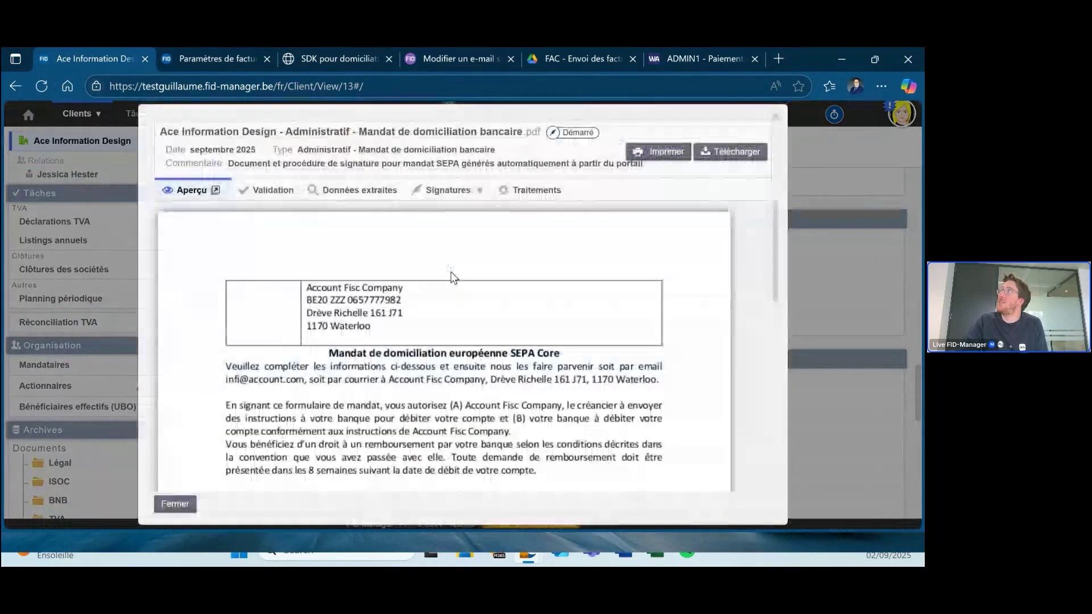
Download the mandate, open the PDF in Adobe Acrobat and highlight part of the paragraph on the right to reimbursement.
{"action": "left_click", "coordinate": [713, 152]}
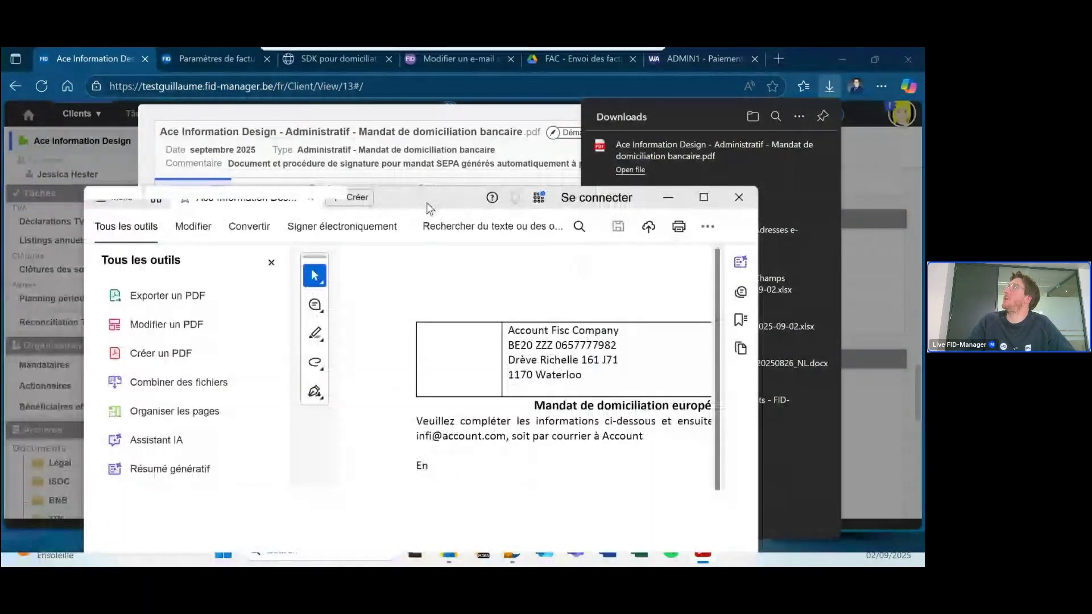
{"action": "double_click", "coordinate": [427, 203]}
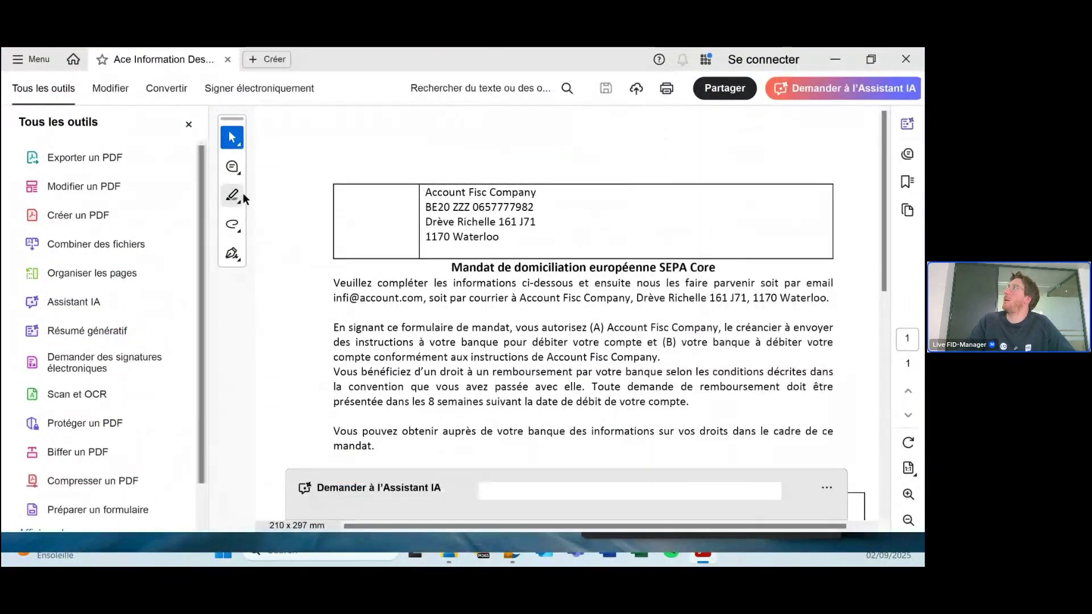
{"action": "left_click", "coordinate": [232, 195]}
{"action": "left_click_drag", "start_coordinate": [563, 372], "coordinate": [459, 387]}
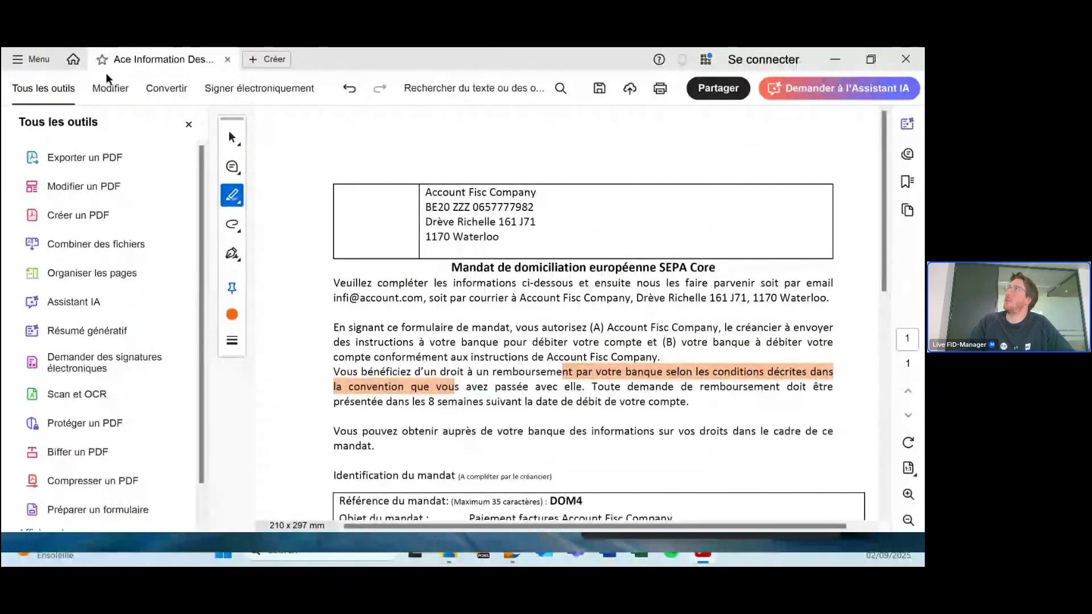
Save the highlighted mandate over the existing PDF in the Downloads folder and close the PDF reader.
{"action": "left_click_drag", "start_coordinate": [407, 59], "coordinate": [398, 138]}
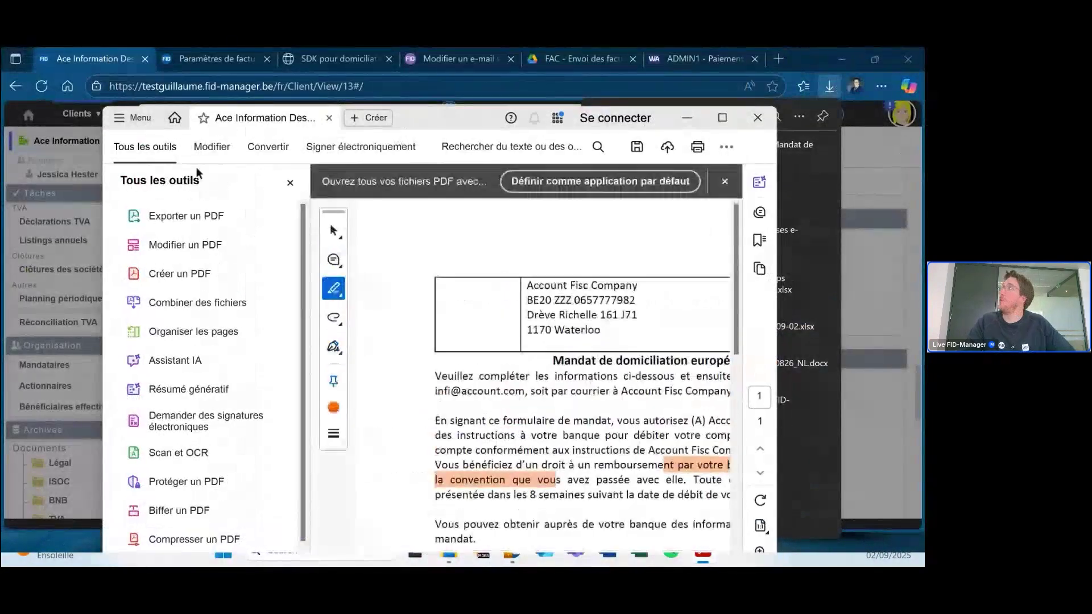
{"action": "left_click", "coordinate": [757, 118]}
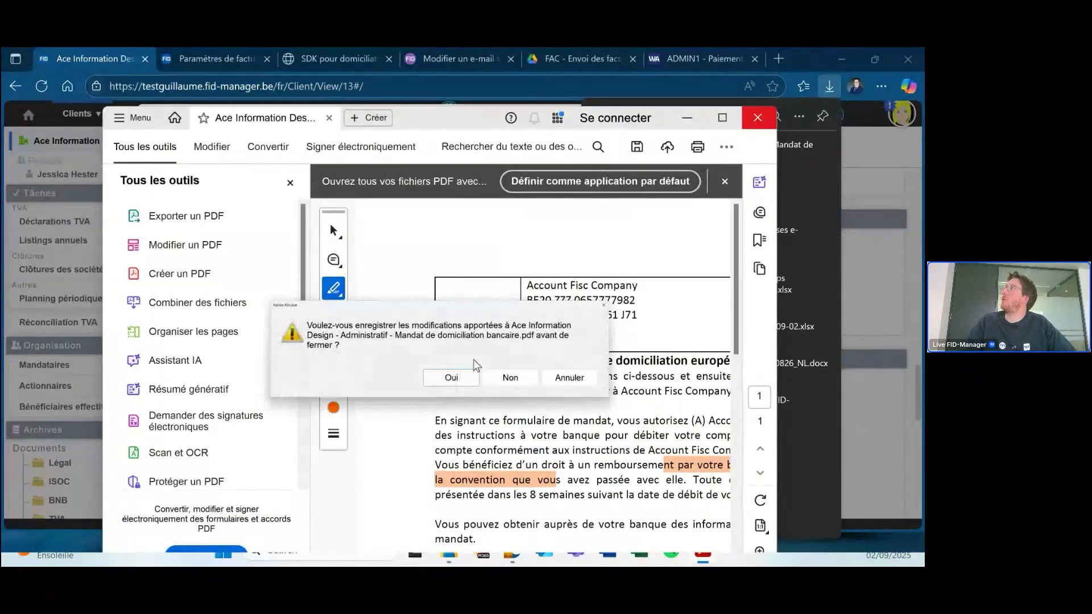
{"action": "left_click", "coordinate": [451, 378]}
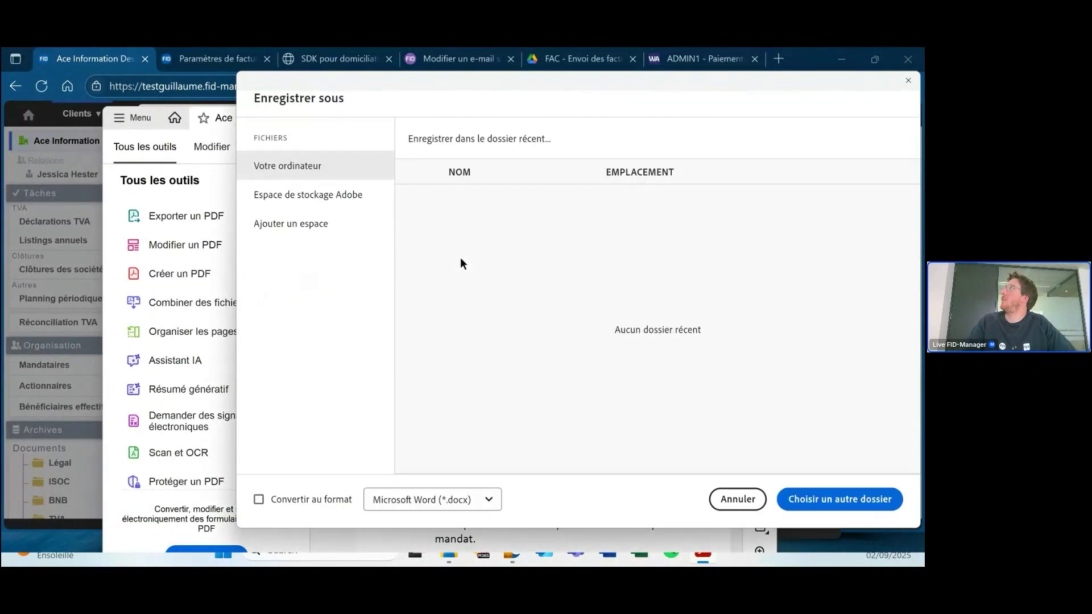
{"action": "left_click", "coordinate": [497, 199]}
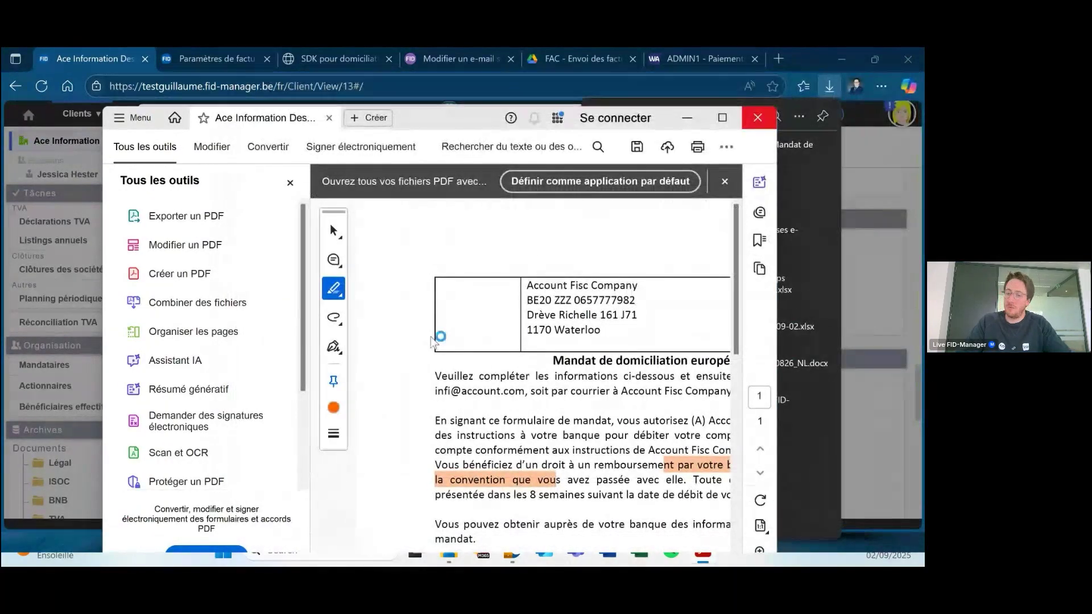
{"action": "key", "text": "Return"}
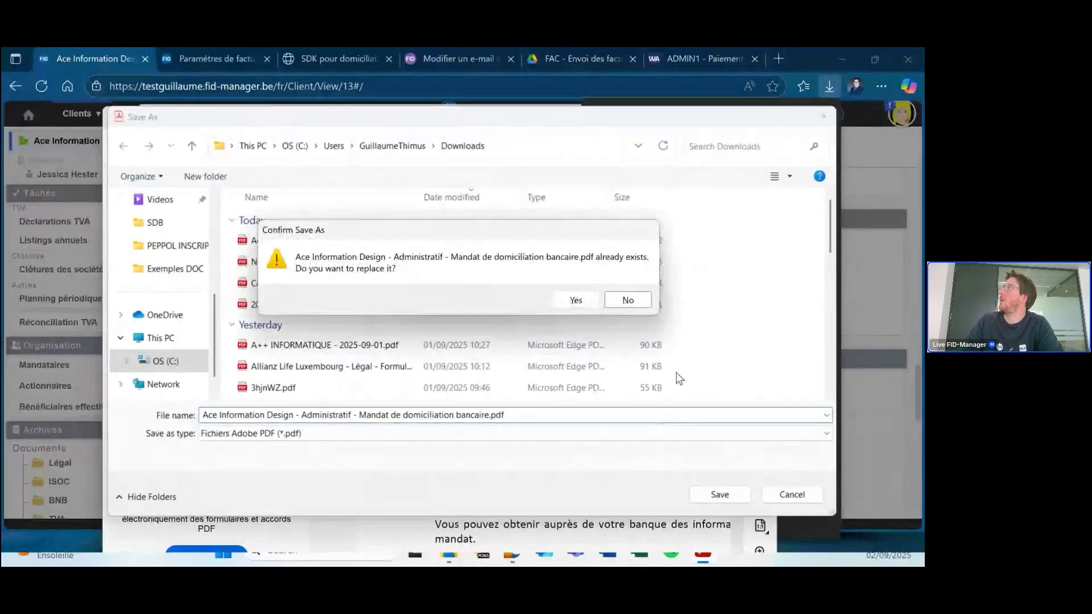
{"action": "left_click", "coordinate": [581, 301]}
{"action": "left_click", "coordinate": [760, 60]}
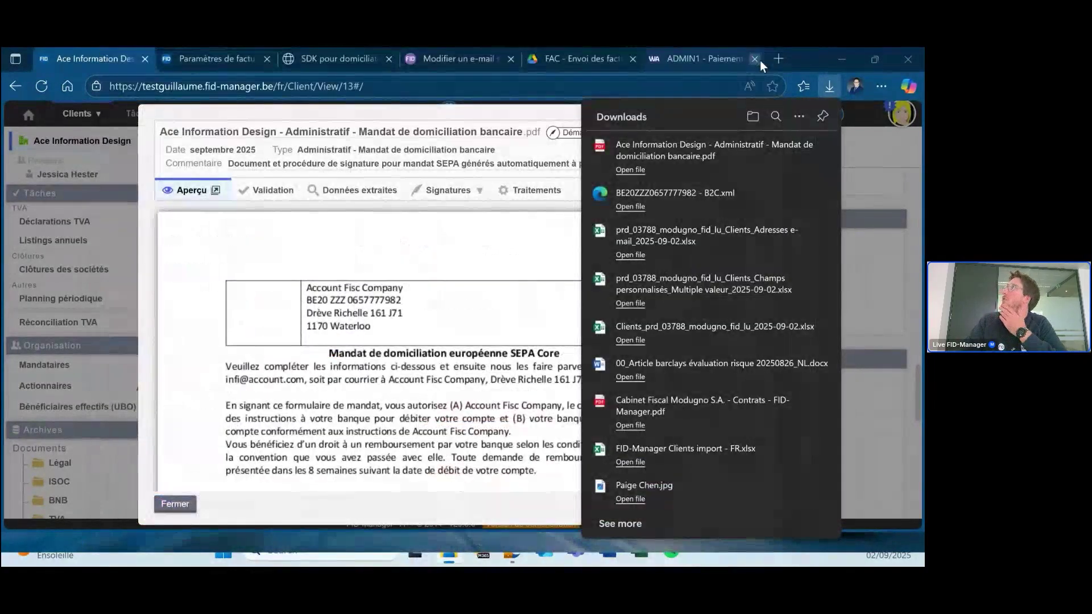
Close the mandate preview in FID-Manager and upload the highlighted mandate PDF to the documents awaiting validation.
{"action": "left_click", "coordinate": [778, 120]}
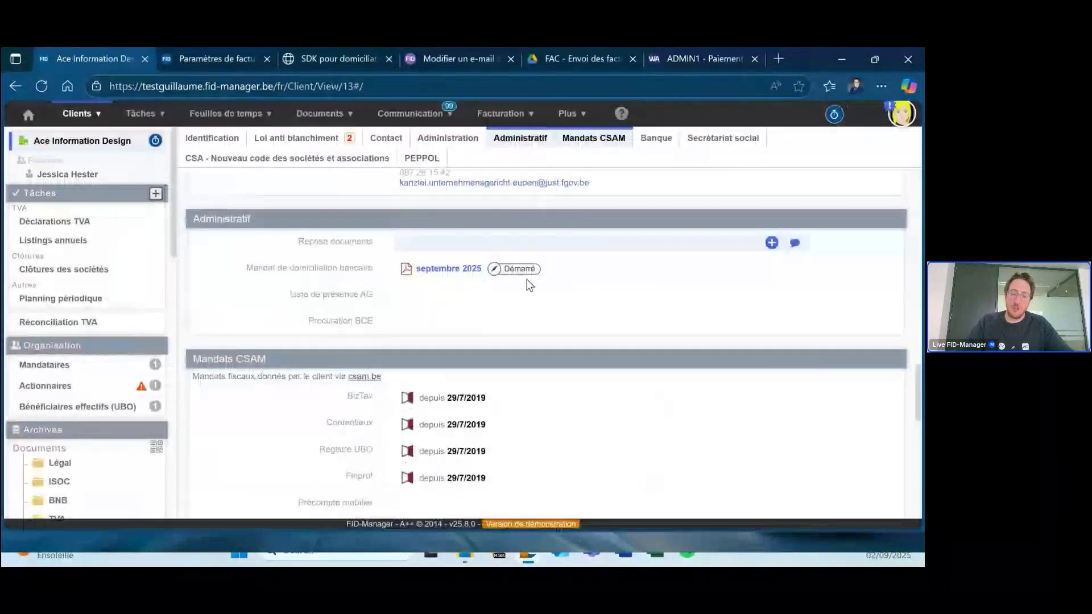
{"action": "left_click", "coordinate": [460, 311]}
{"action": "left_click", "coordinate": [318, 235]}
{"action": "double_click", "coordinate": [198, 172]}
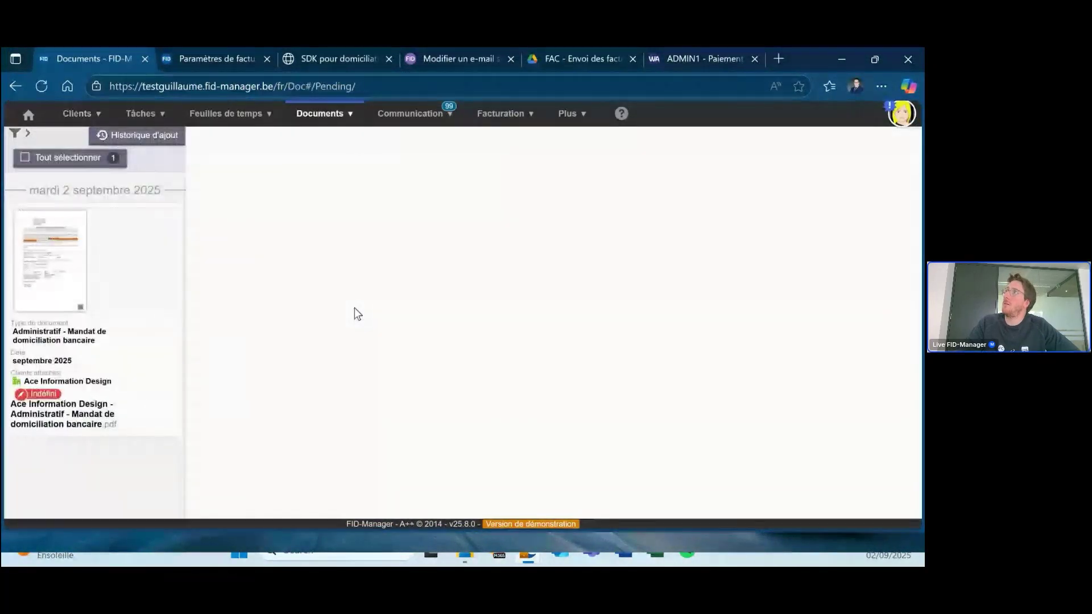
Link the uploaded mandate to Ace Information Design's septembre 2025 signature procedure and validate the document.
{"action": "left_click", "coordinate": [111, 316]}
{"action": "left_click", "coordinate": [157, 428]}
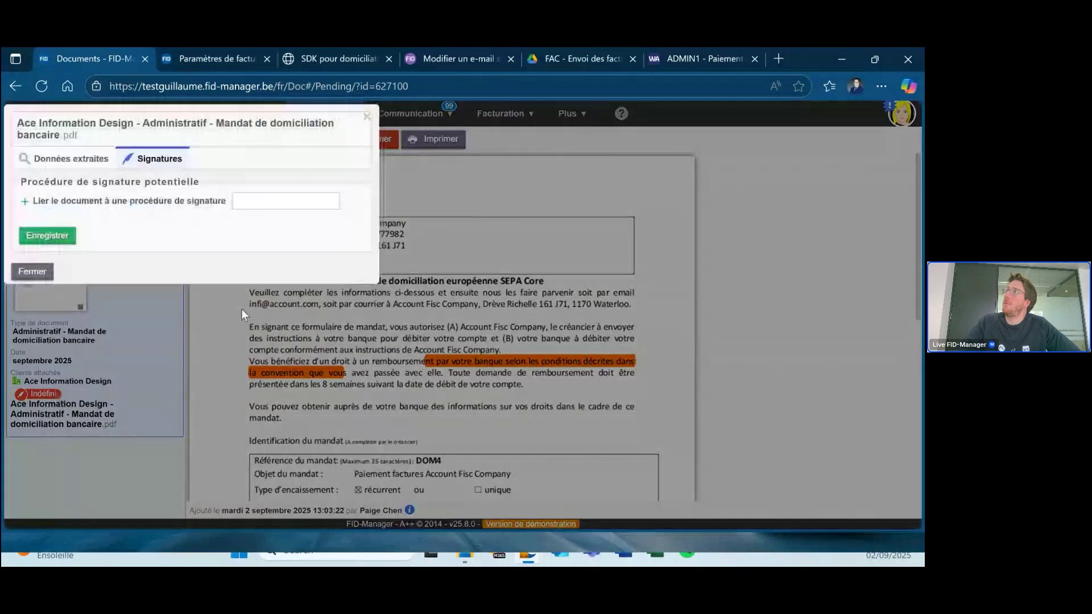
{"action": "left_click", "coordinate": [285, 200]}
{"action": "left_click", "coordinate": [285, 225]}
{"action": "left_click", "coordinate": [47, 307]}
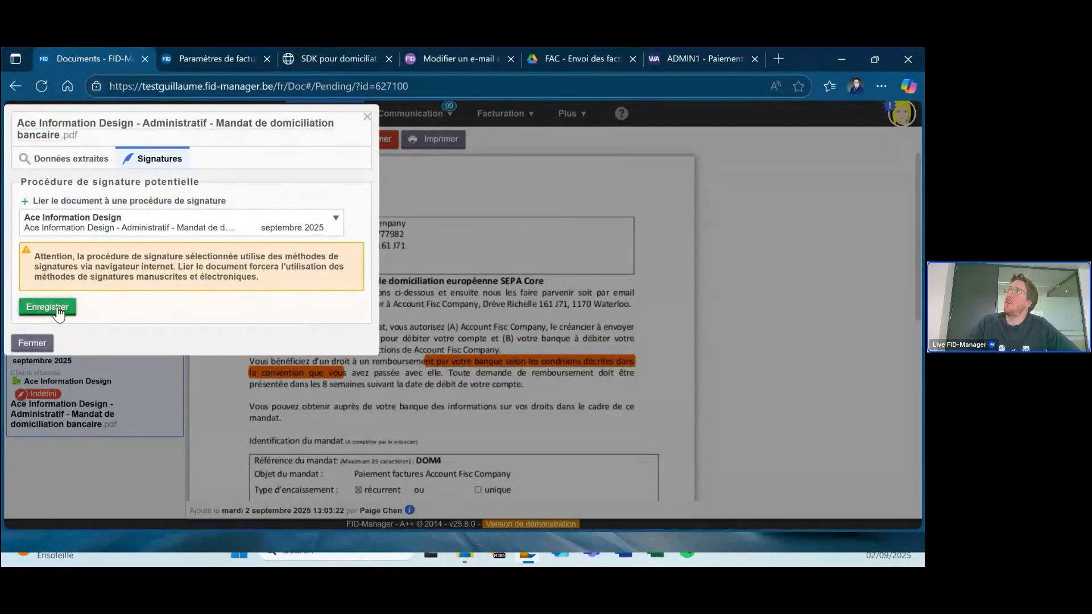
{"action": "left_click", "coordinate": [517, 169]}
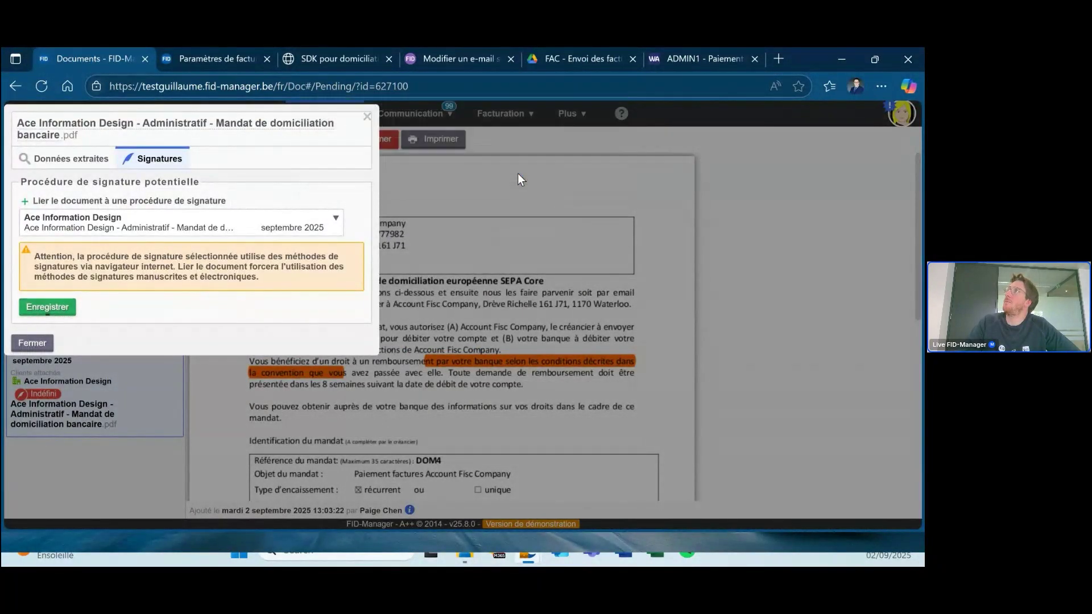
{"action": "left_click", "coordinate": [196, 230]}
{"action": "left_click", "coordinate": [53, 279]}
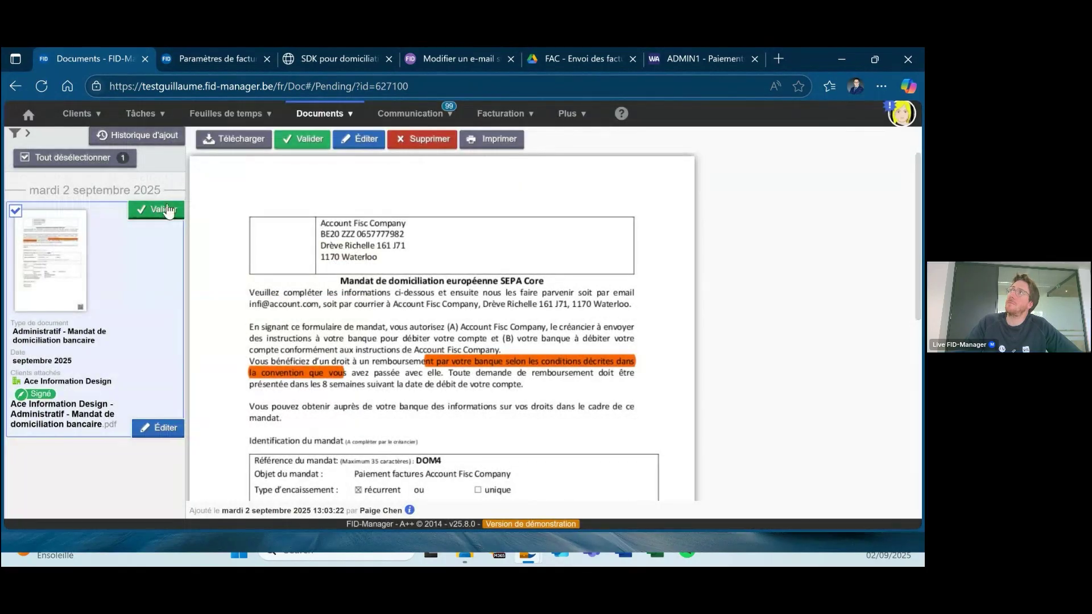
{"action": "left_click", "coordinate": [166, 210]}
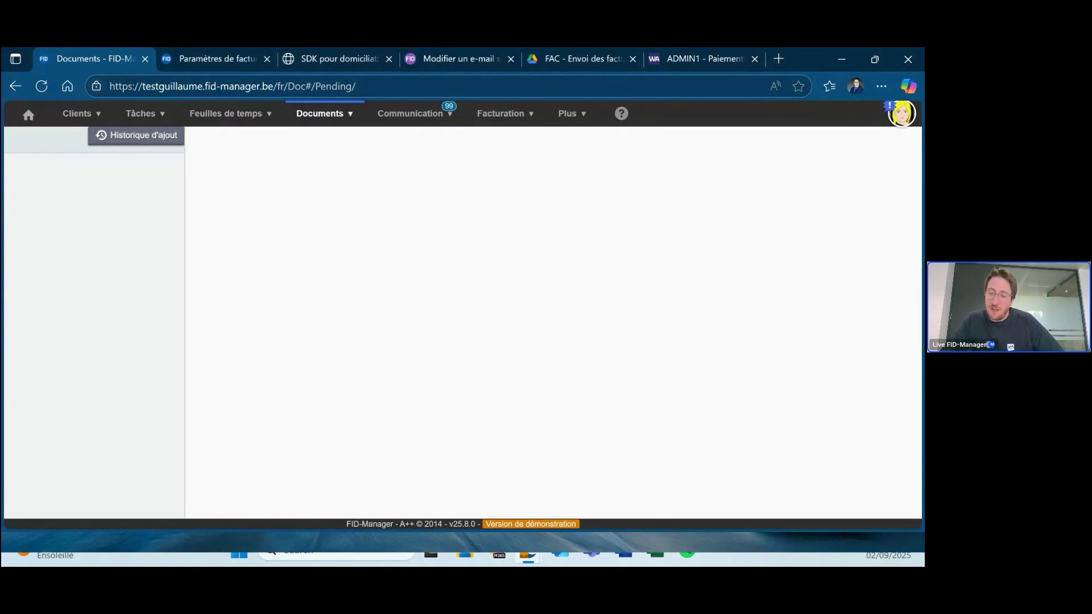
Open the global invoicing parameters at the invoice grouping rules for the other tariffs.
{"action": "left_click", "coordinate": [524, 114]}
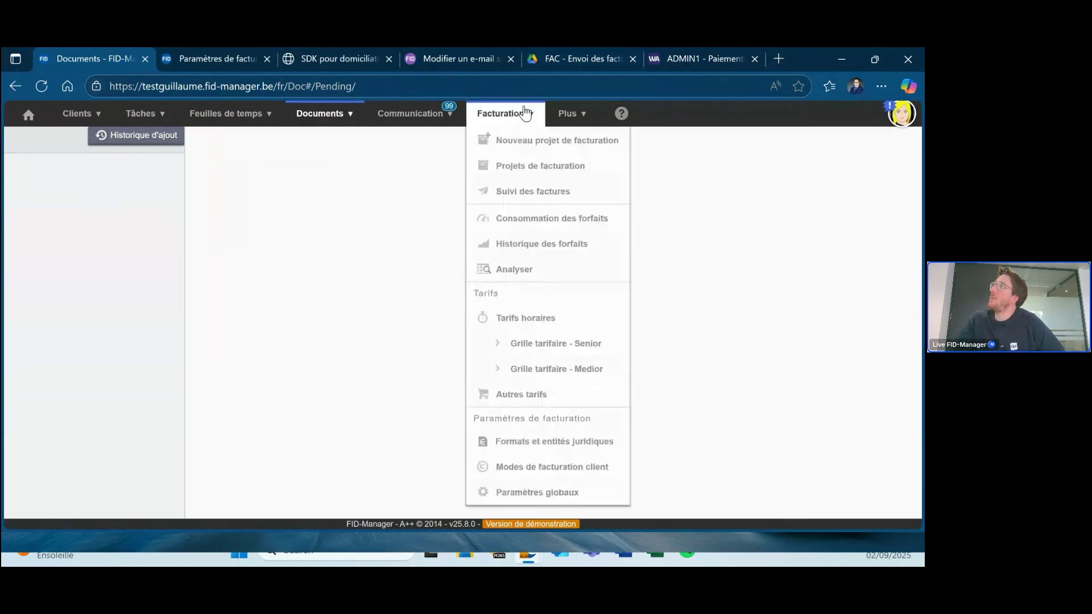
{"action": "left_click", "coordinate": [590, 500]}
{"action": "left_click_drag", "start_coordinate": [60, 227], "coordinate": [361, 222]}
{"action": "left_click", "coordinate": [315, 242]}
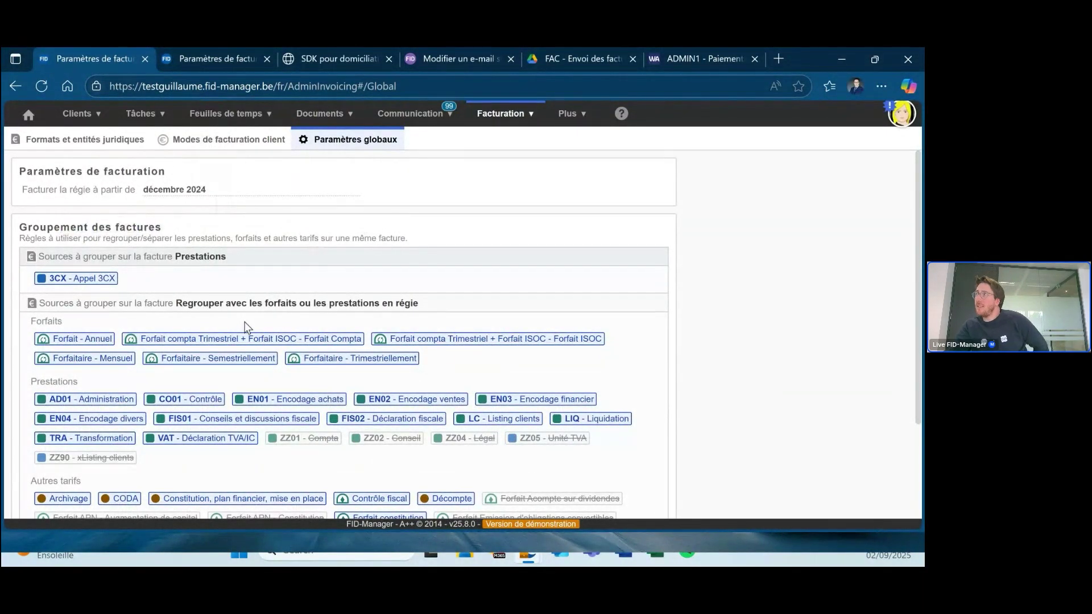
{"action": "scroll", "coordinate": [422, 371], "scroll_direction": "down", "scroll_amount": 2}
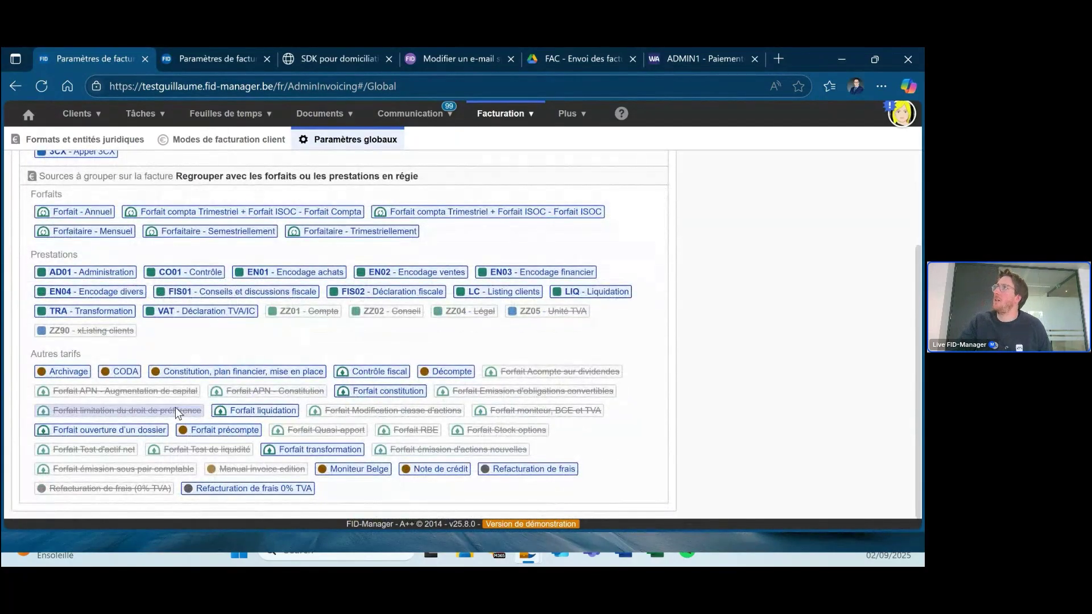
Try to assign the Décompte tariff to an arbitrary invoice group named NODOM.
{"action": "left_click", "coordinate": [449, 373]}
{"action": "left_click", "coordinate": [332, 167]}
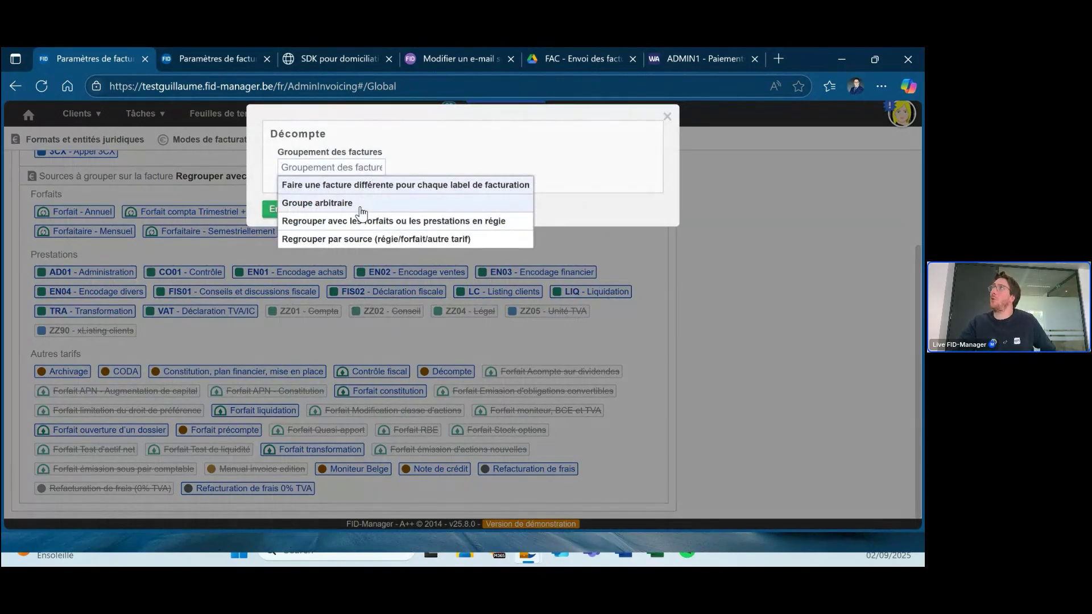
{"action": "left_click", "coordinate": [364, 204]}
{"action": "left_click", "coordinate": [431, 166]}
{"action": "type", "text": "NODOM"}
{"action": "left_click", "coordinate": [268, 214]}
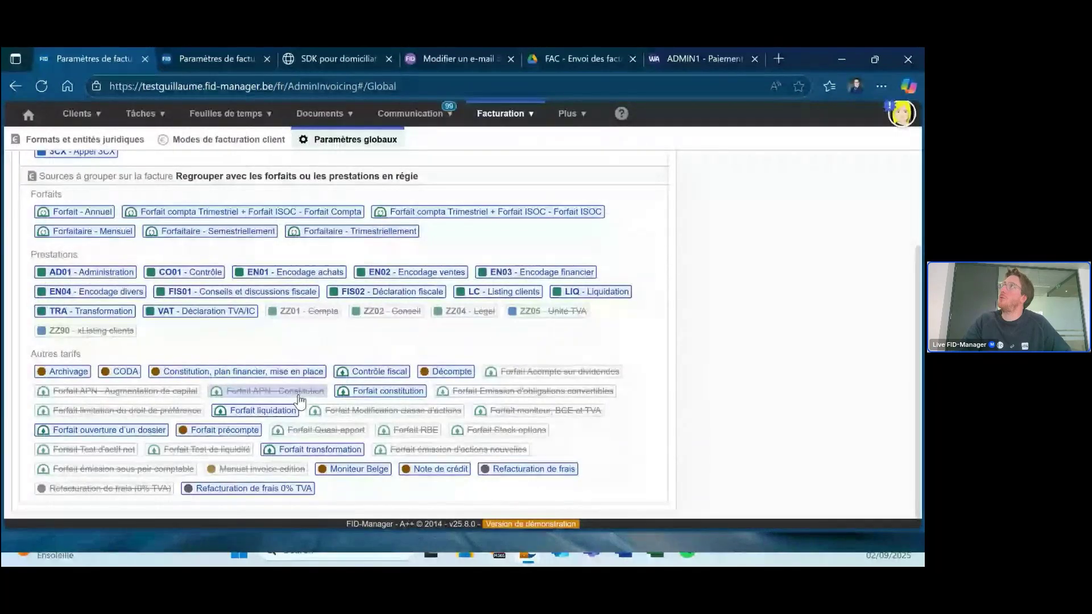
Set the Décompte tariff's invoice grouping to Groupe arbitraire with the group name NODOM, and save it.
{"action": "scroll", "coordinate": [721, 413], "scroll_direction": "up", "scroll_amount": 3}
{"action": "scroll", "coordinate": [463, 370], "scroll_direction": "down", "scroll_amount": 1}
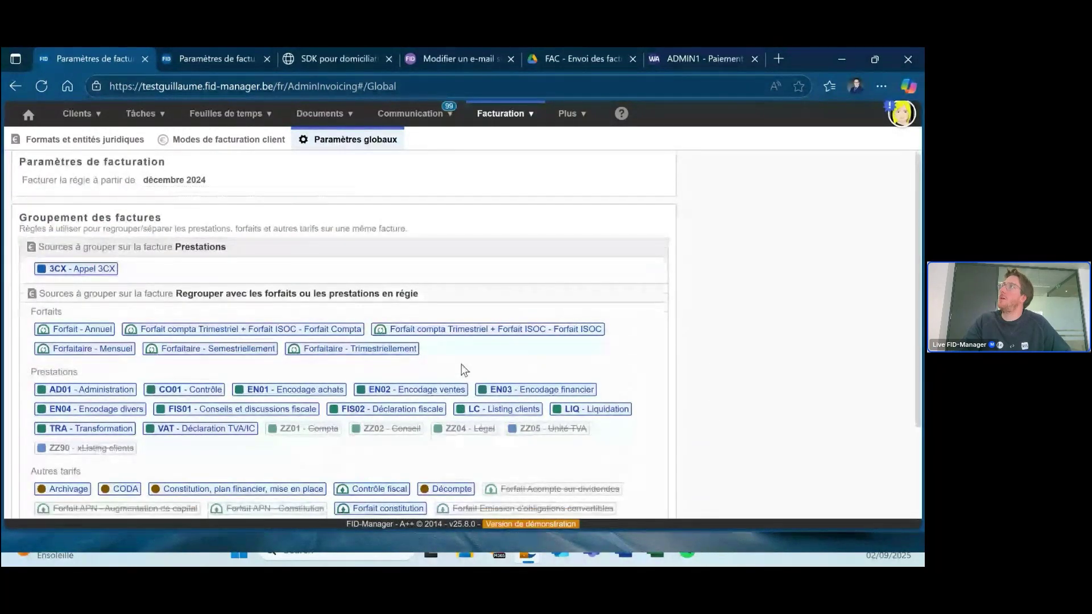
{"action": "scroll", "coordinate": [464, 369], "scroll_direction": "down", "scroll_amount": 2}
{"action": "left_click", "coordinate": [449, 371]}
{"action": "left_click", "coordinate": [330, 166]}
{"action": "left_click", "coordinate": [319, 202]}
{"action": "left_click", "coordinate": [421, 168]}
{"action": "type", "text": "NODOM"}
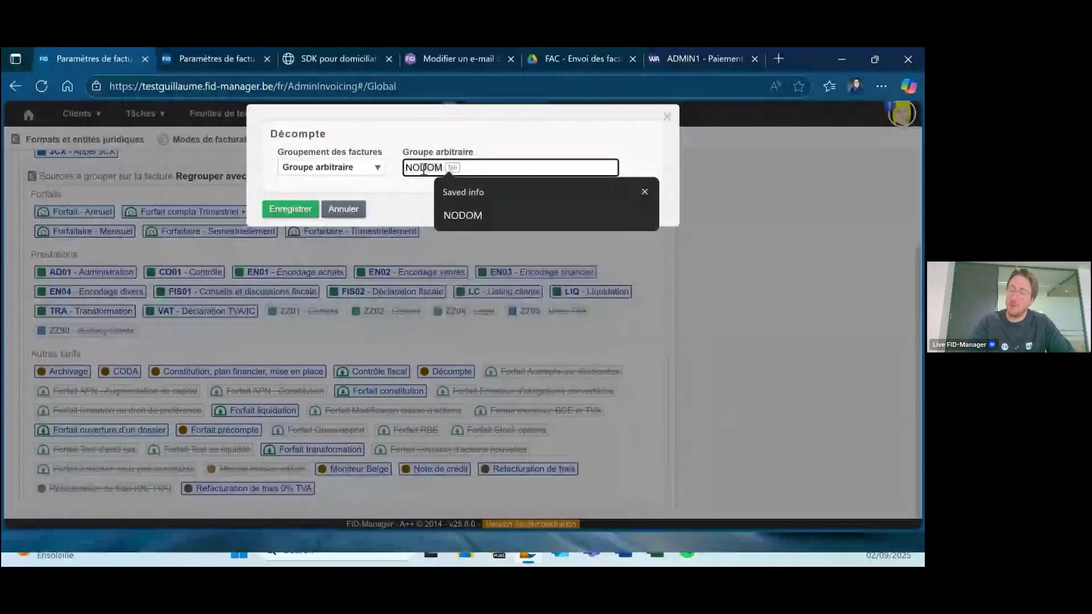
{"action": "left_click", "coordinate": [418, 209]}
{"action": "left_click", "coordinate": [287, 209]}
Try to link the Layout FR, Layout FR (avec detail), Layout NL and Layout NL (met detail) invoice formats to the NODOM group.
{"action": "scroll", "coordinate": [319, 293], "scroll_direction": "down", "scroll_amount": 2}
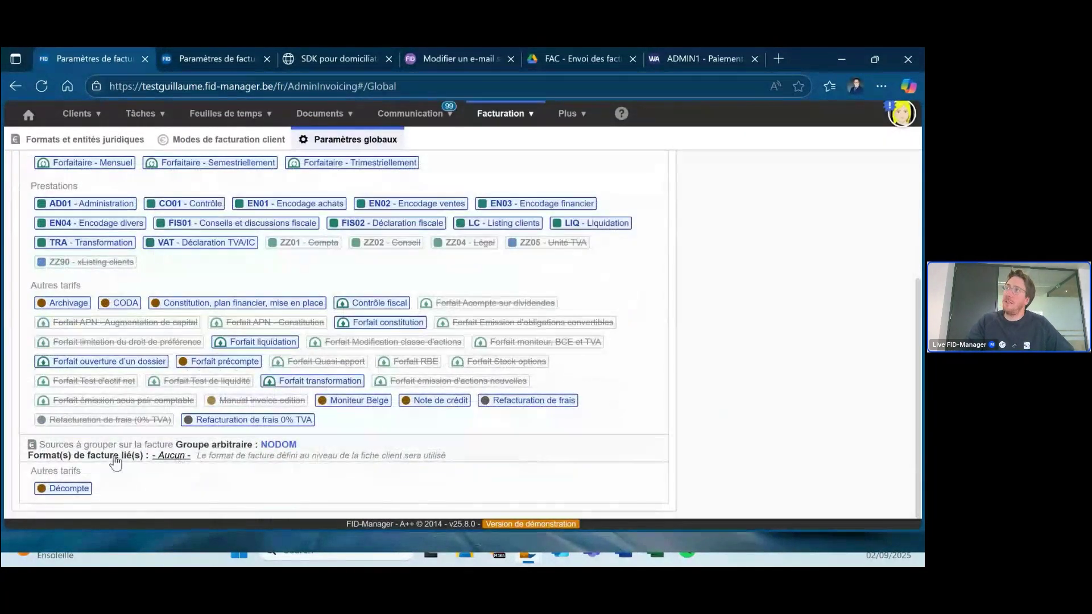
{"action": "left_click", "coordinate": [172, 455]}
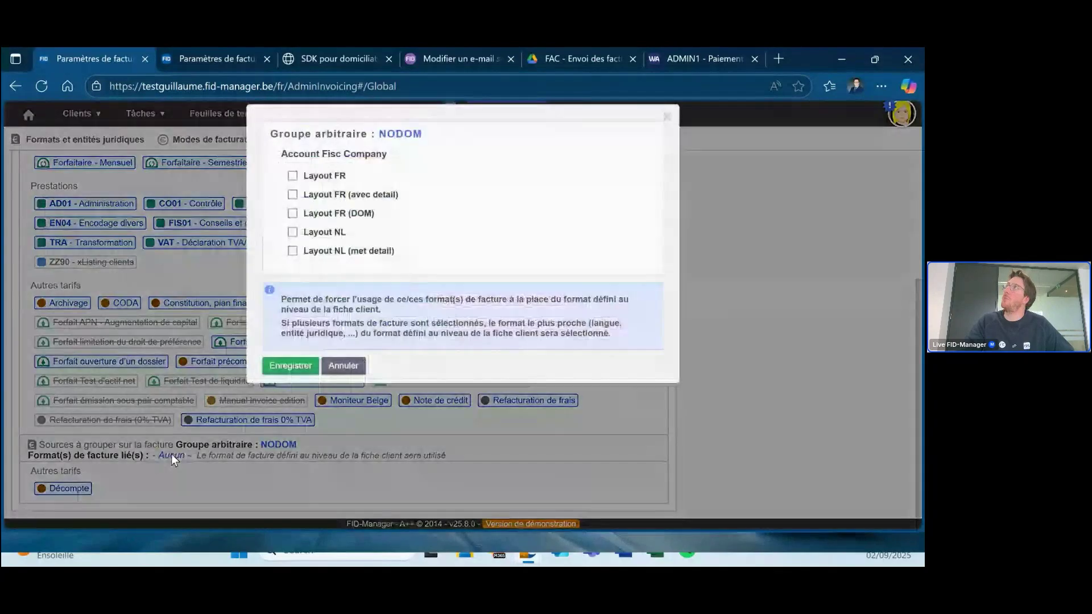
{"action": "left_click", "coordinate": [316, 177]}
{"action": "left_click", "coordinate": [316, 195]}
{"action": "left_click", "coordinate": [320, 233]}
{"action": "left_click", "coordinate": [324, 253]}
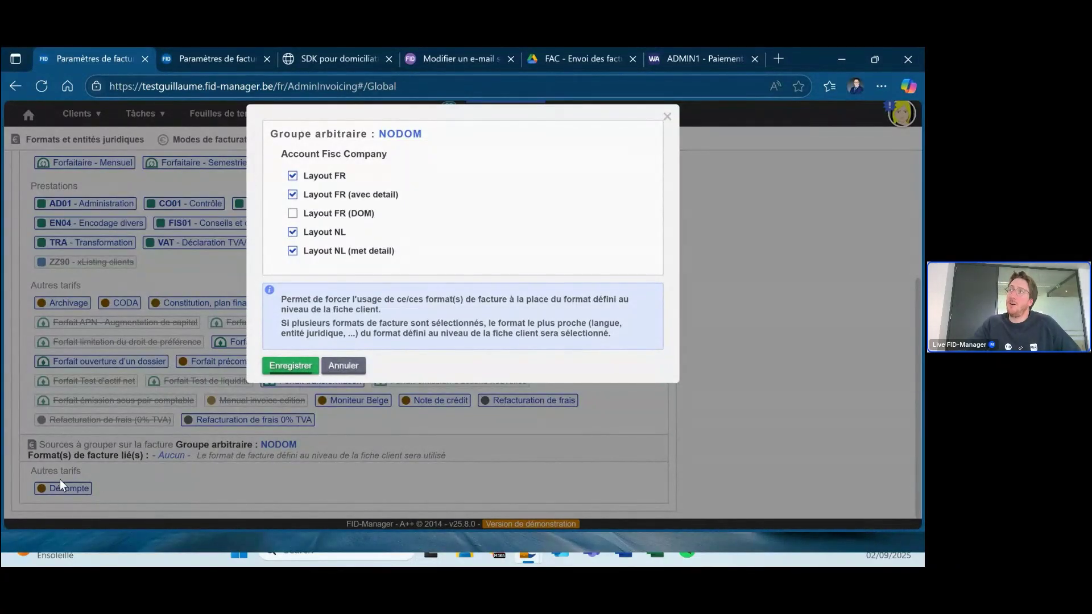
{"action": "left_click", "coordinate": [307, 371]}
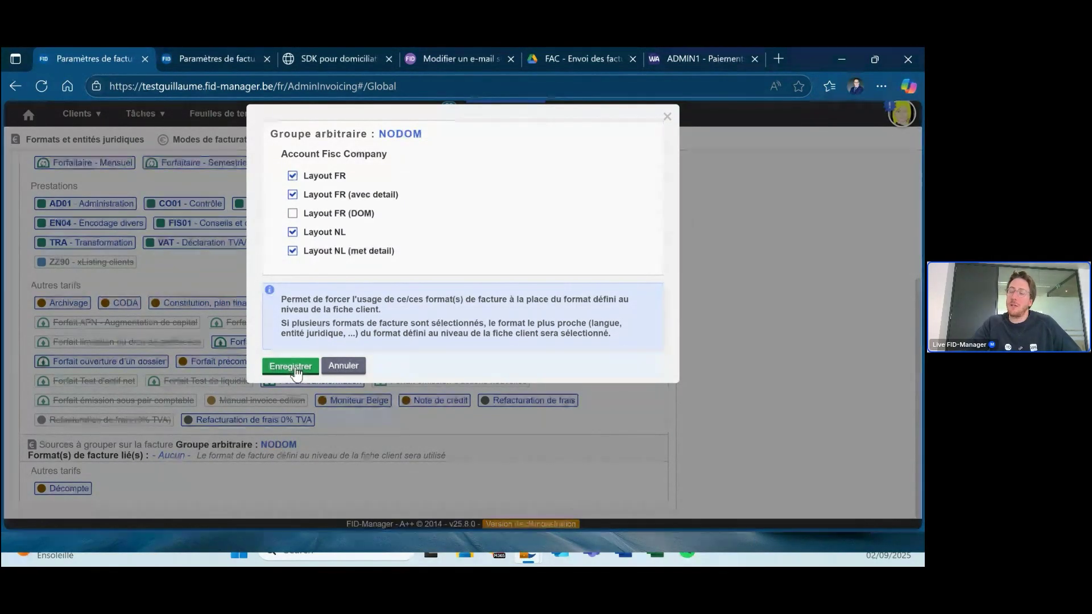
{"action": "left_click", "coordinate": [344, 367]}
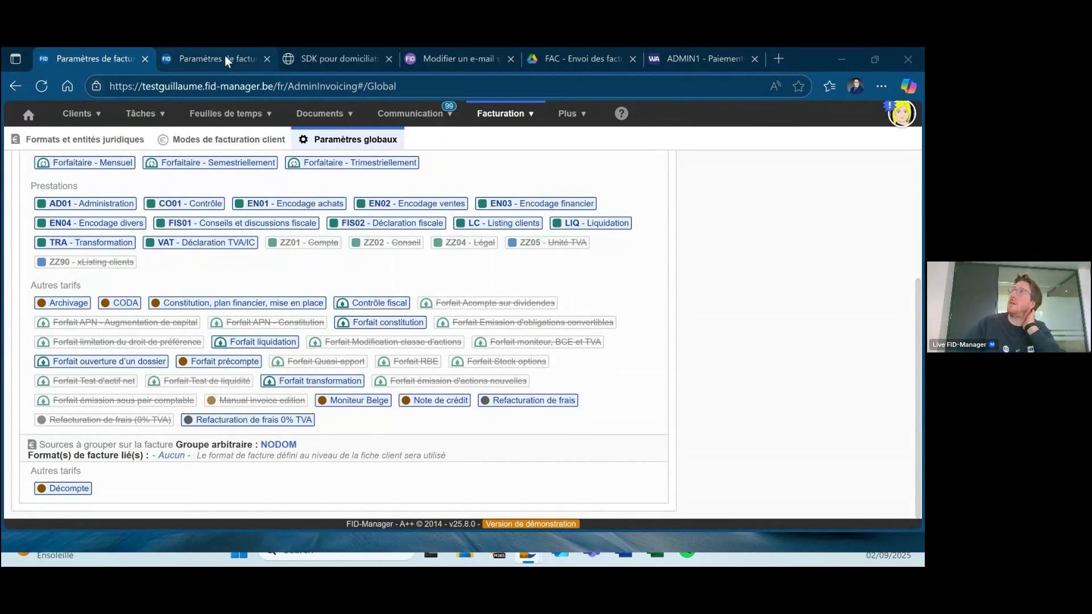
Search the FID-Manager help centre for "domici" and look through the Domiciliations article and its table of contents.
{"action": "left_click", "coordinate": [267, 57]}
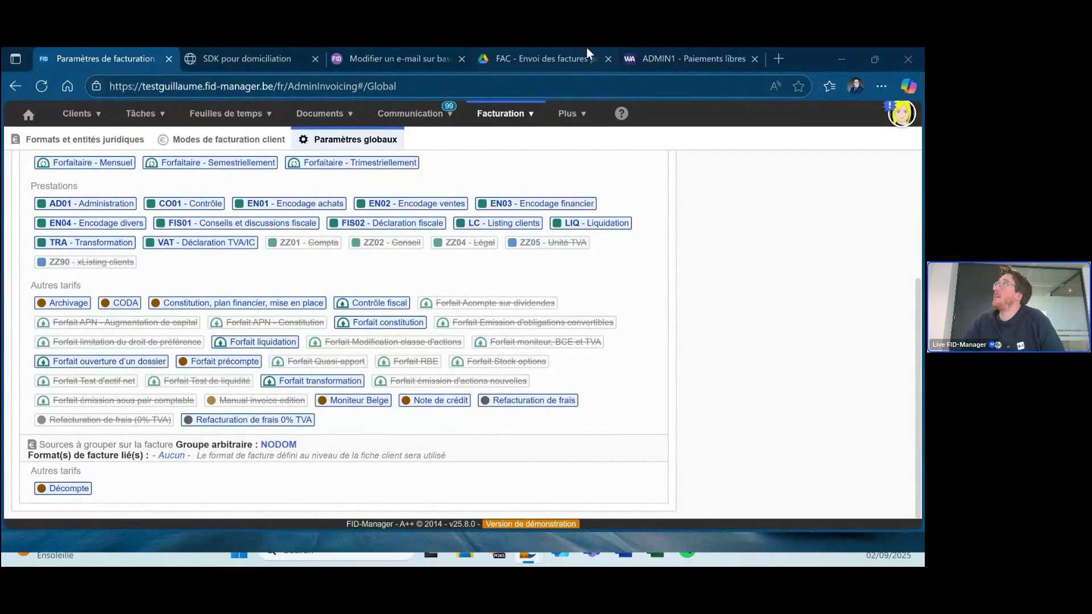
{"action": "left_click", "coordinate": [621, 113]}
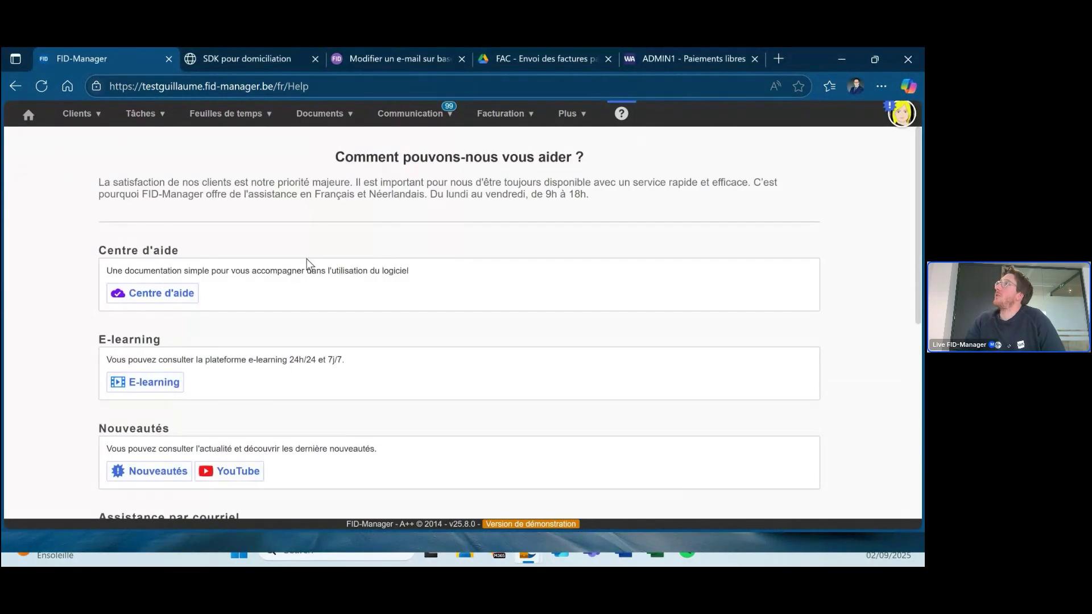
{"action": "left_click", "coordinate": [177, 296]}
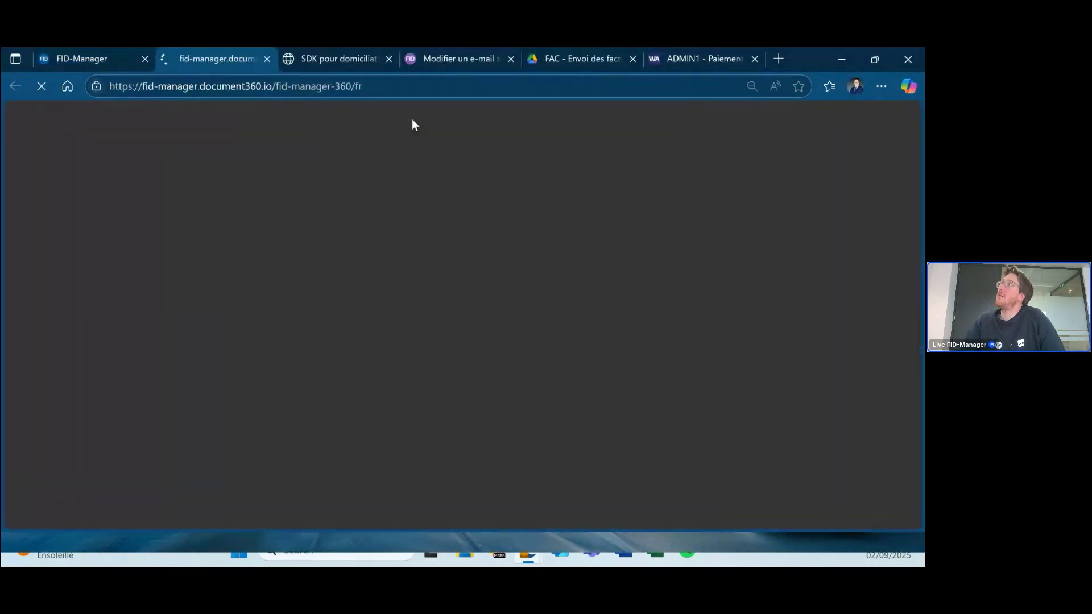
{"action": "left_click", "coordinate": [404, 265]}
{"action": "type", "text": "domici"}
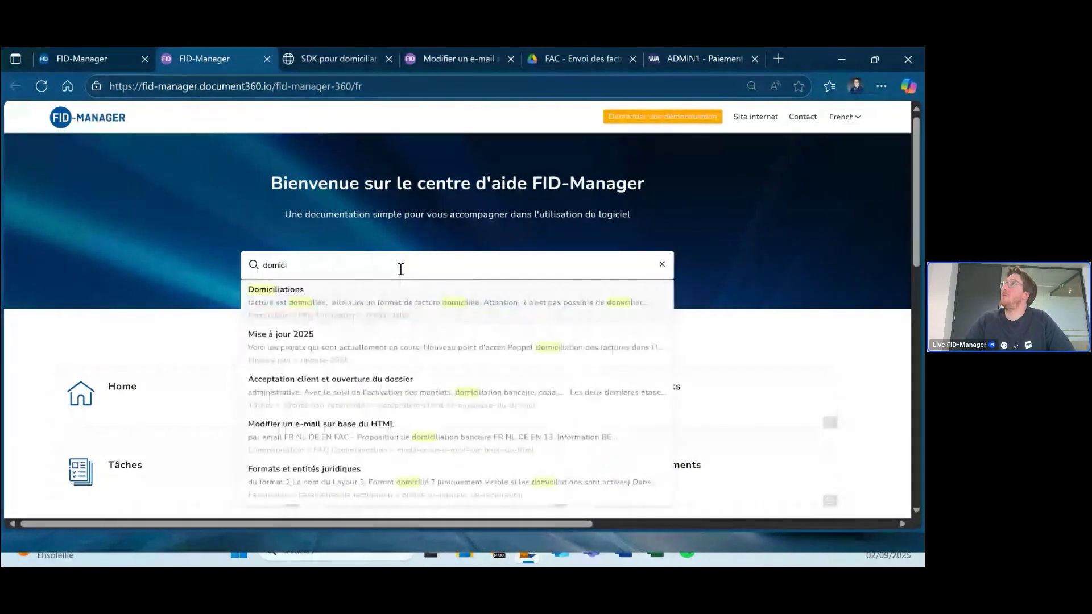
{"action": "left_click", "coordinate": [370, 305]}
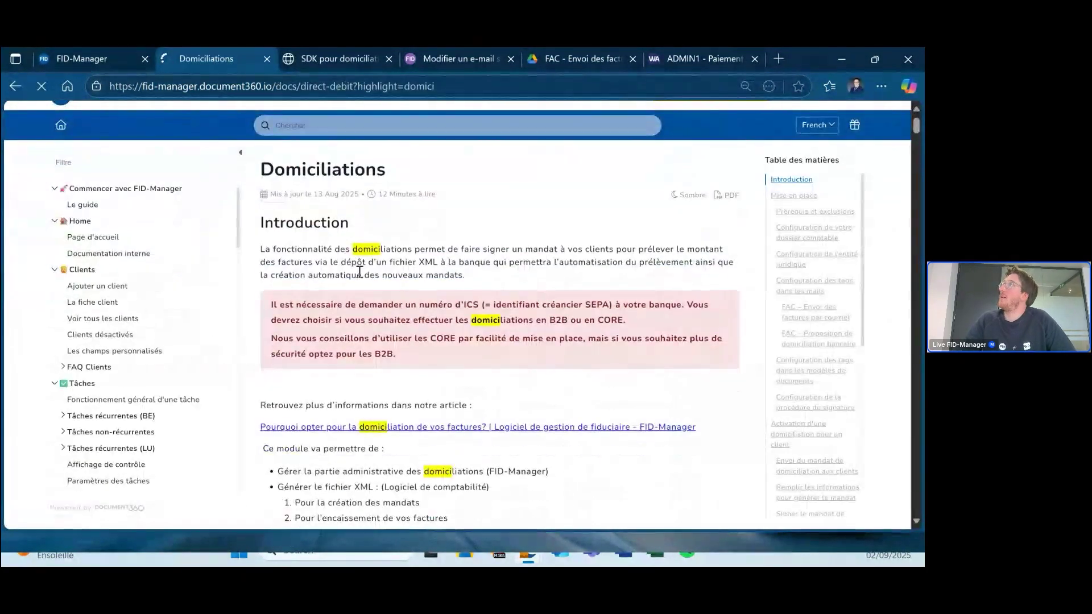
{"action": "scroll", "coordinate": [289, 210], "scroll_direction": "down", "scroll_amount": 2}
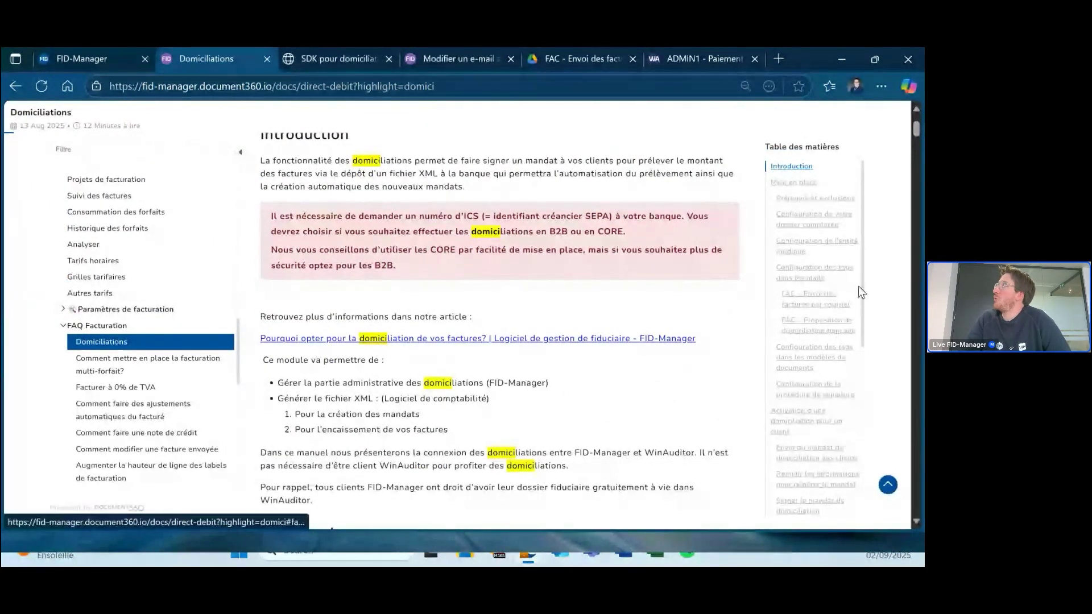
{"action": "scroll", "coordinate": [860, 318], "scroll_direction": "down", "scroll_amount": 3}
{"action": "scroll", "coordinate": [862, 366], "scroll_direction": "down", "scroll_amount": 3}
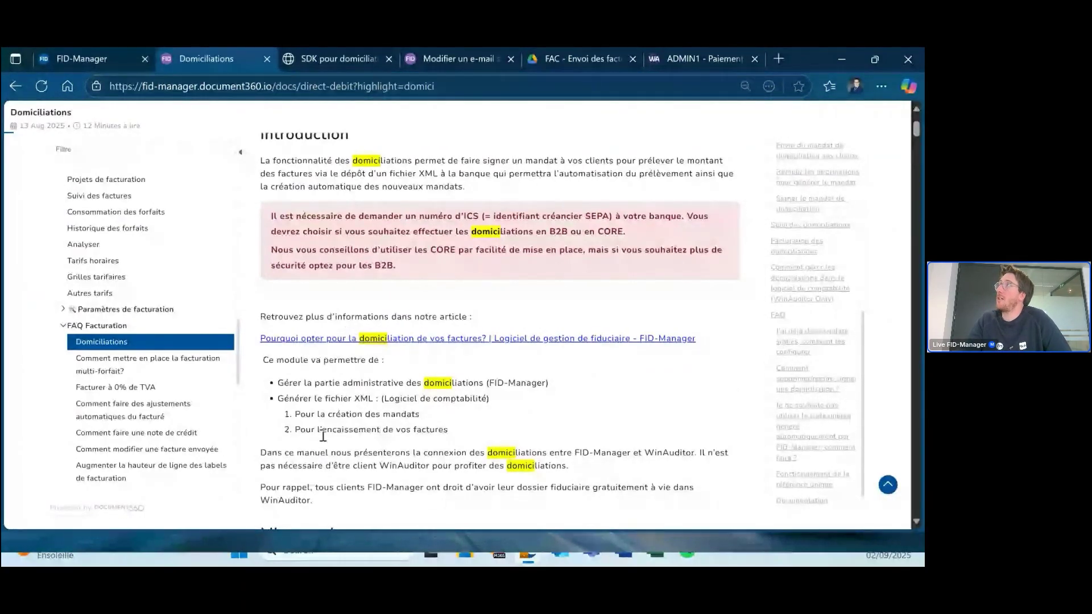
{"action": "scroll", "coordinate": [324, 418], "scroll_direction": "up", "scroll_amount": 3}
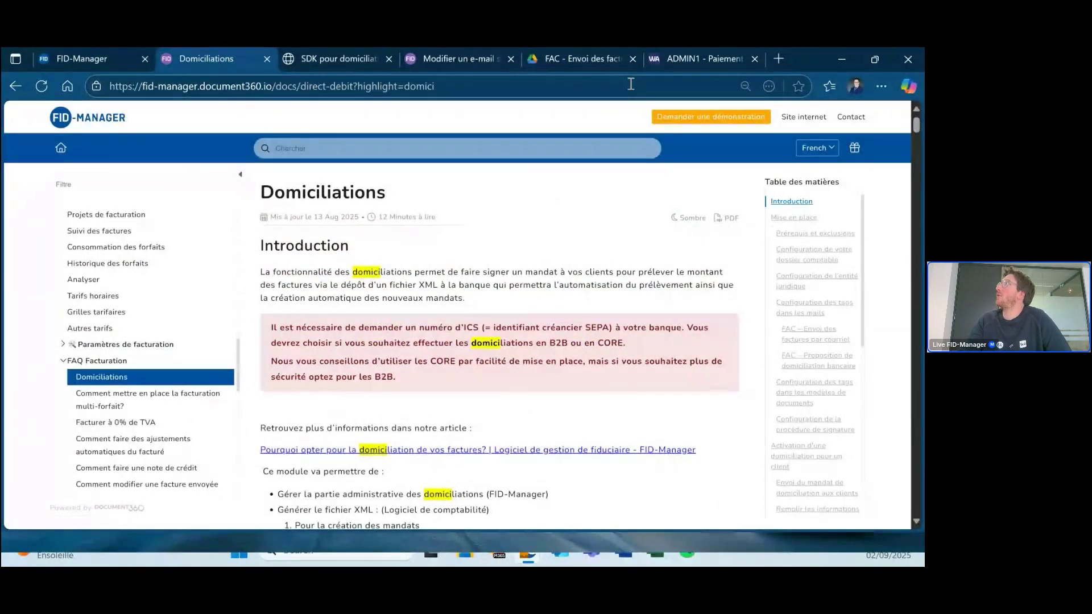
Open the FID-Manager YouTube channel from the help page and find the Gestion des domiciliations dans FID-Manager tutorial among its videos.
{"action": "left_click", "coordinate": [73, 51]}
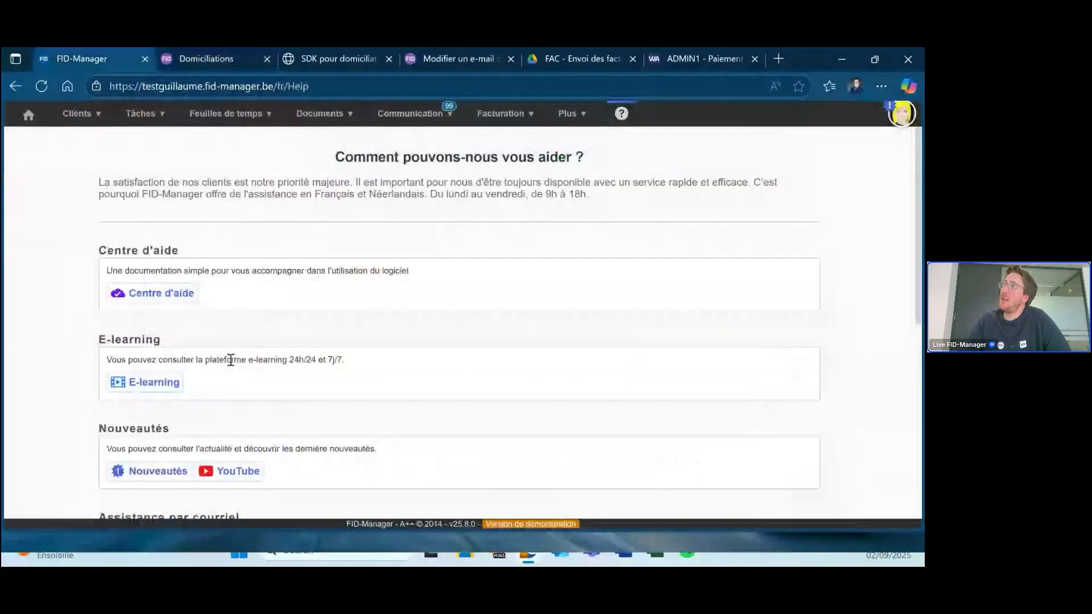
{"action": "left_click", "coordinate": [228, 471]}
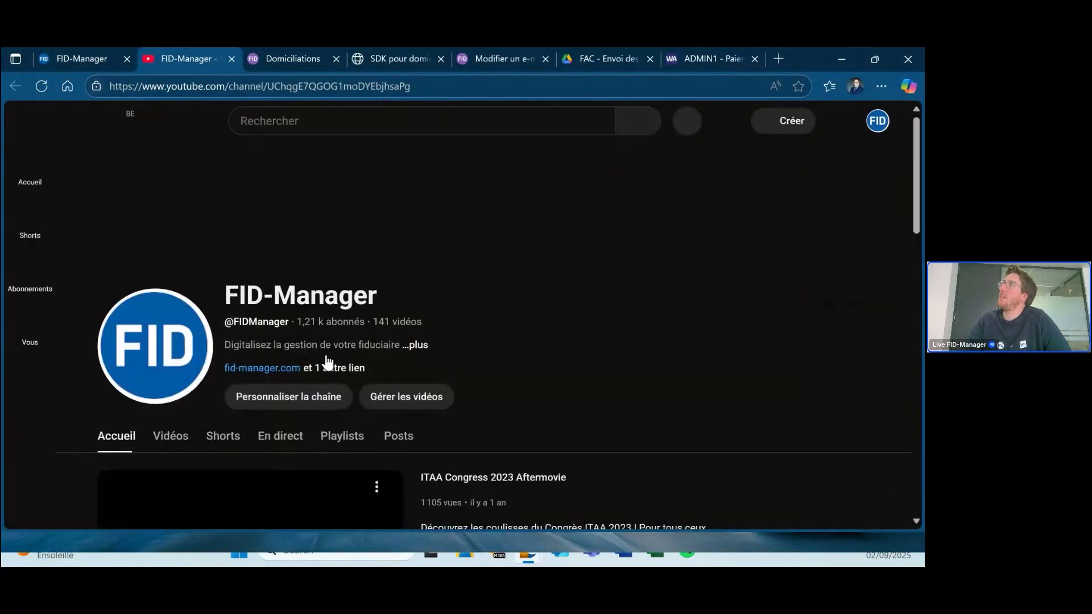
{"action": "scroll", "coordinate": [284, 370], "scroll_direction": "down", "scroll_amount": 1}
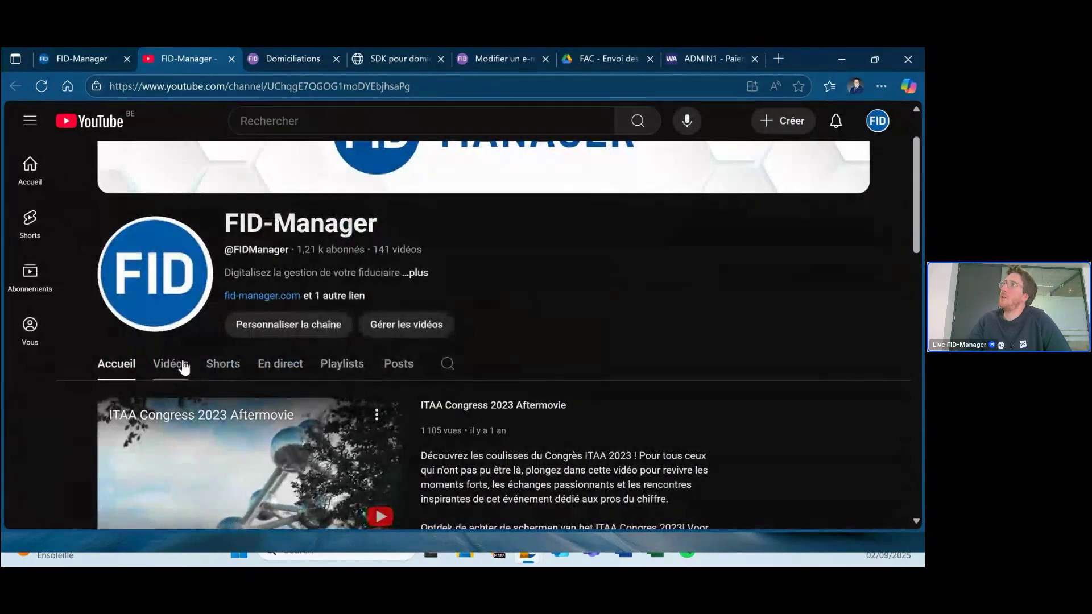
{"action": "left_click", "coordinate": [183, 367]}
{"action": "scroll", "coordinate": [495, 358], "scroll_direction": "down", "scroll_amount": 2}
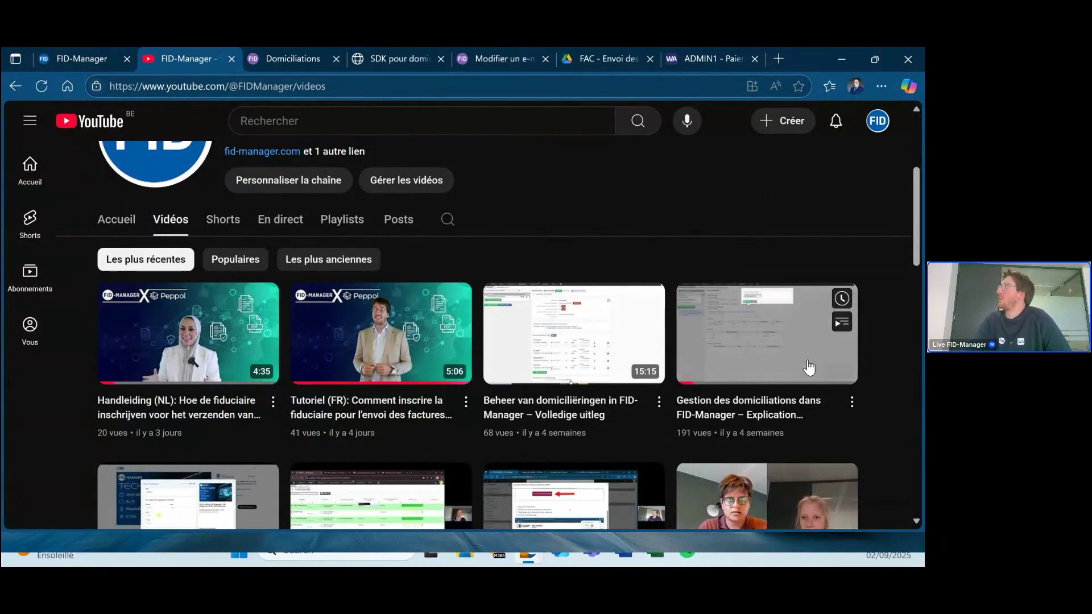
{"action": "left_click_drag", "start_coordinate": [677, 435], "coordinate": [747, 442]}
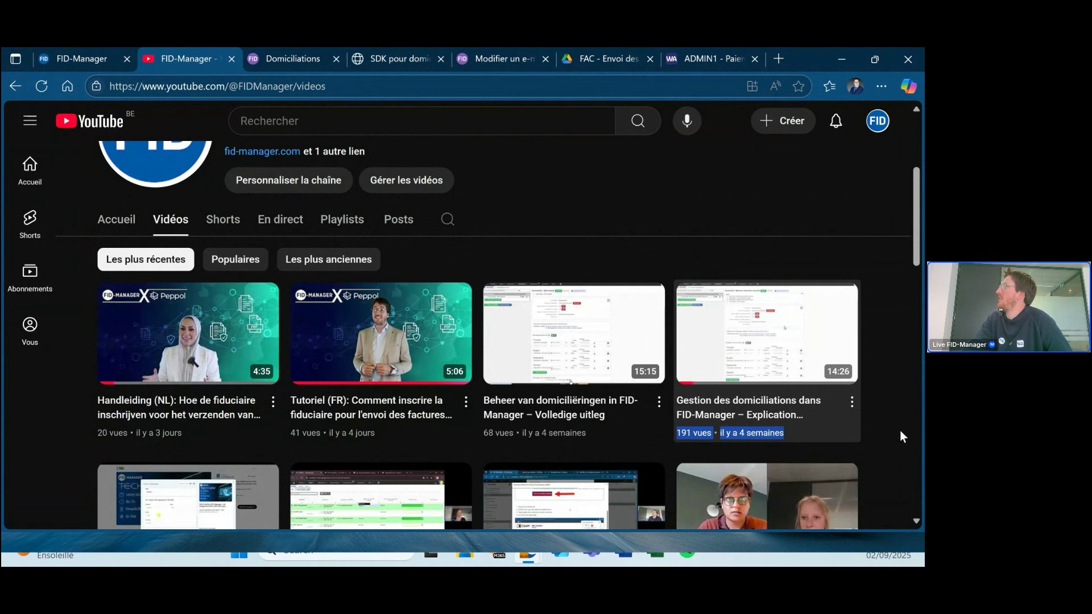
{"action": "scroll", "coordinate": [910, 433], "scroll_direction": "down", "scroll_amount": 1}
{"action": "scroll", "coordinate": [900, 440], "scroll_direction": "up", "scroll_amount": 5}
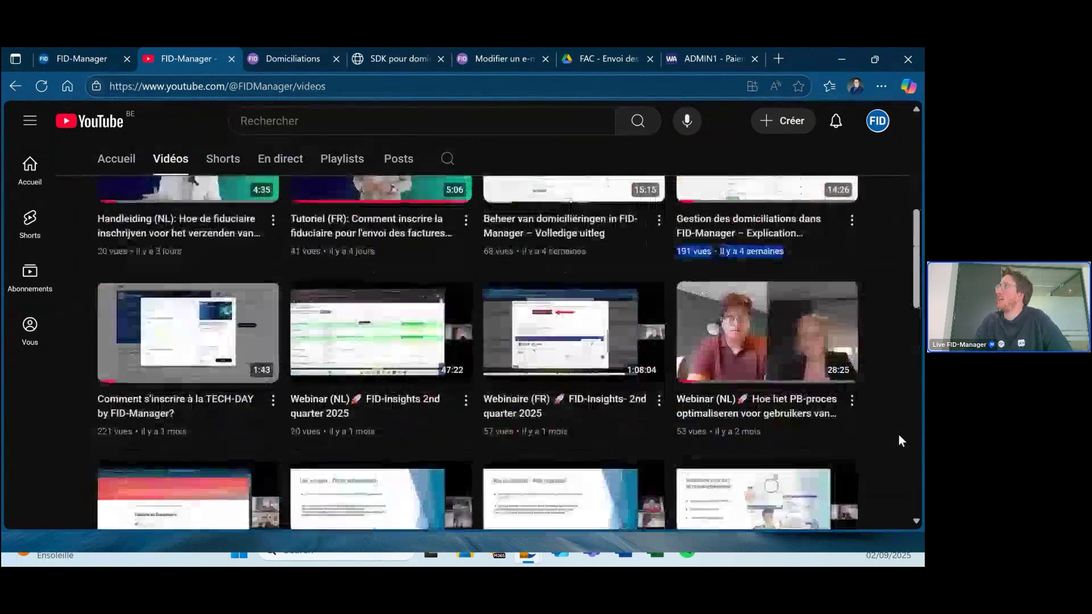